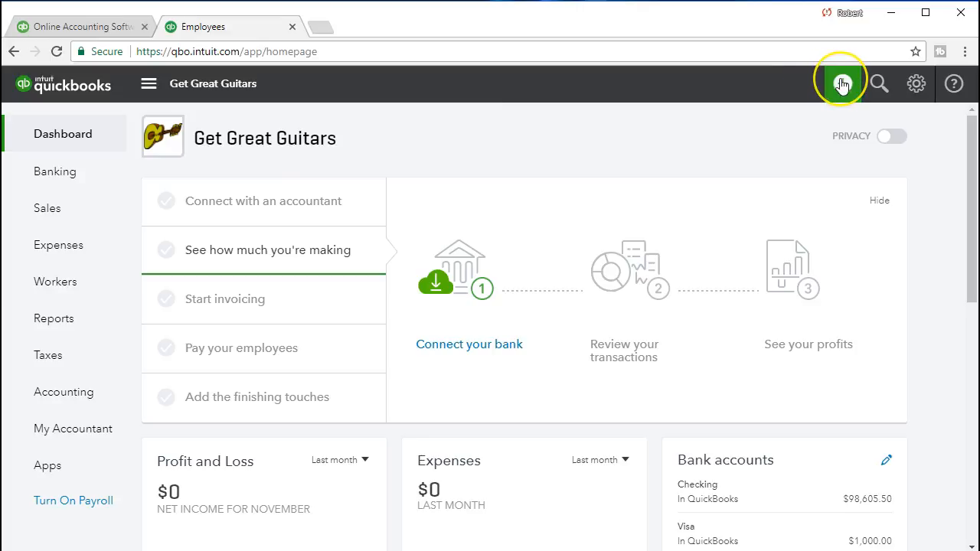
- Look over the payroll options in the list of creatable transactions and on the Employees page
click(842, 84)
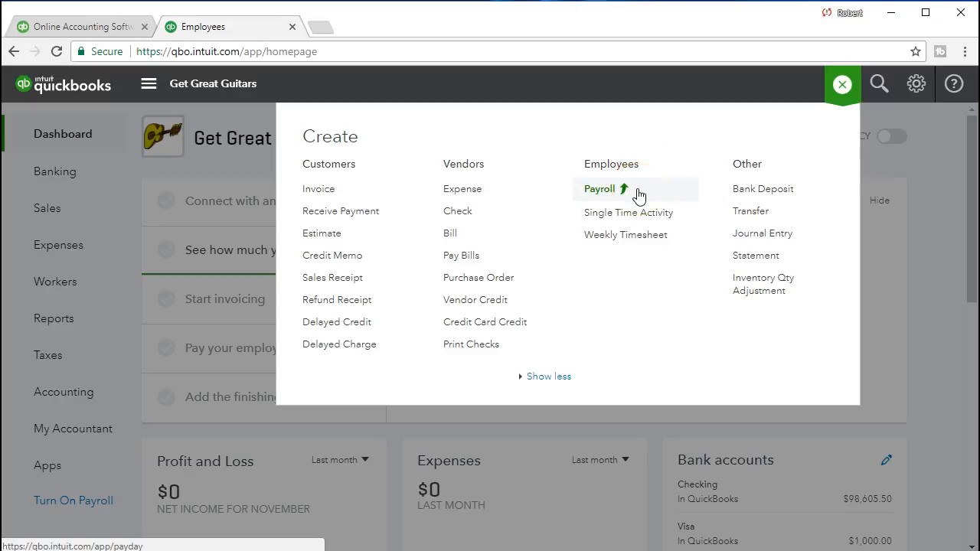
click(933, 201)
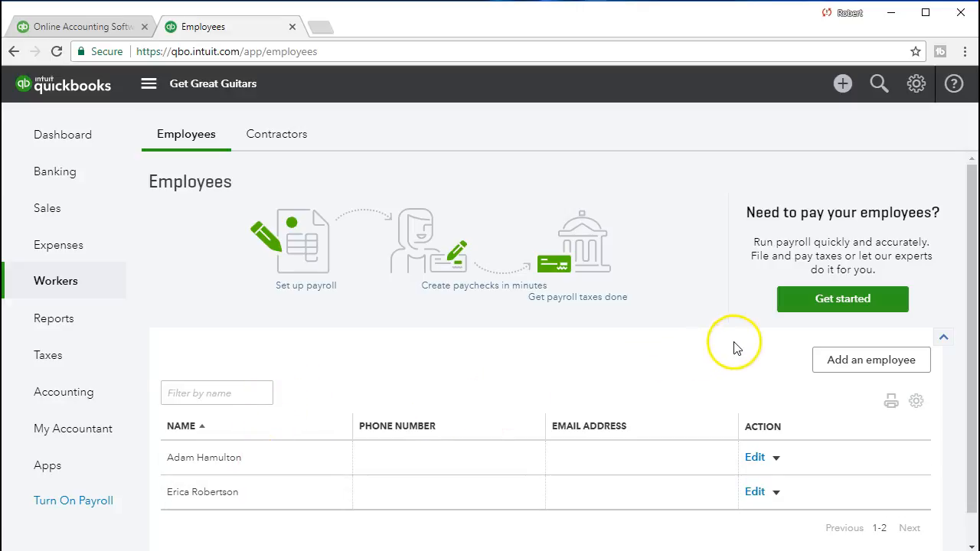
click(788, 305)
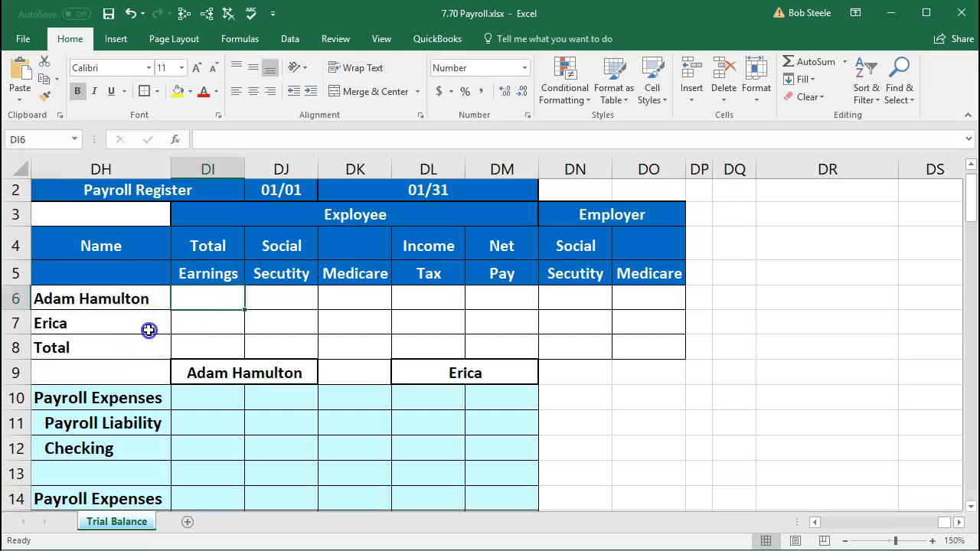
click(147, 330)
click(135, 321)
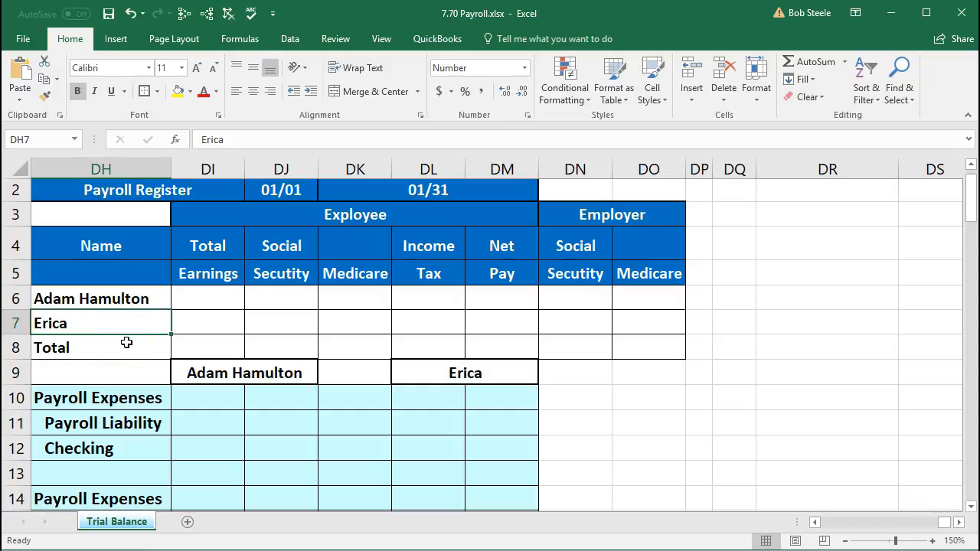
click(197, 318)
key(Left)
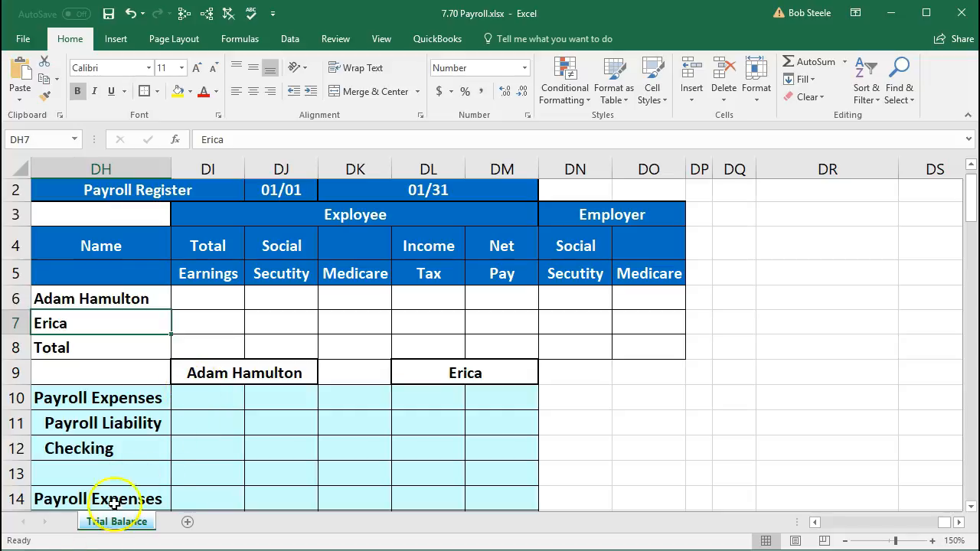
- Enter 4583.33 as the first employee's total earnings in cell DI6 of the payroll register
click(215, 297)
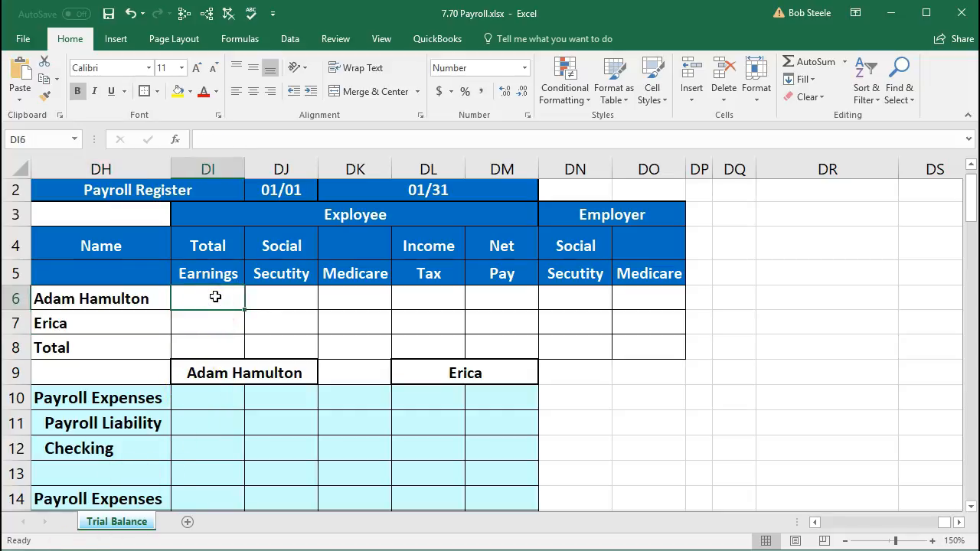
text(4,583.)
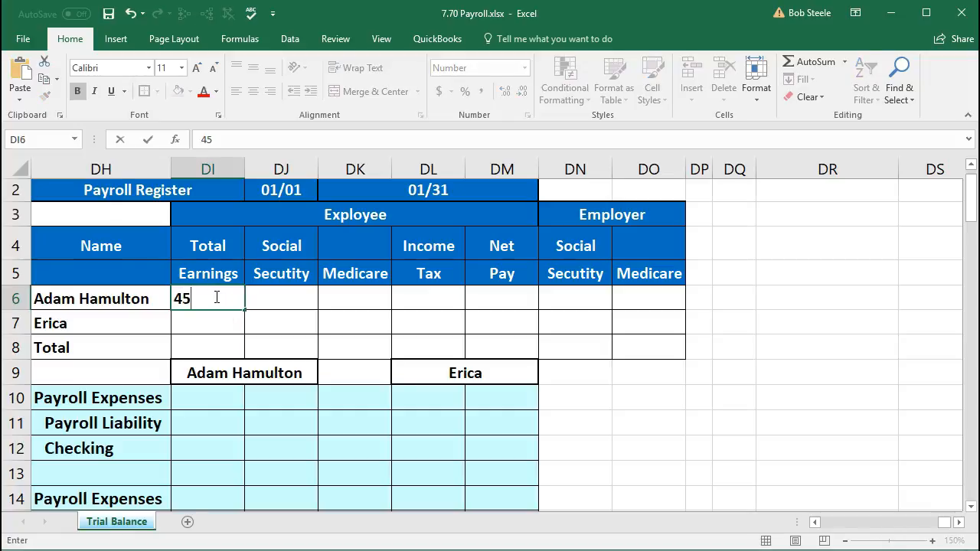
text(33)
key(Tab)
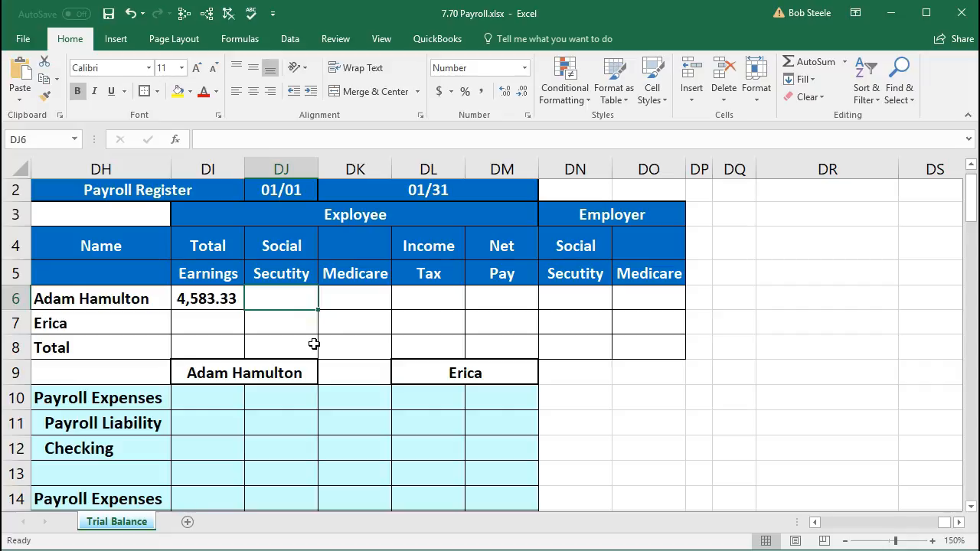
- Enter the first employee's withholdings: 258 for Social Security in DJ6 and 66 for Medicare in DK6
click(262, 308)
text(258)
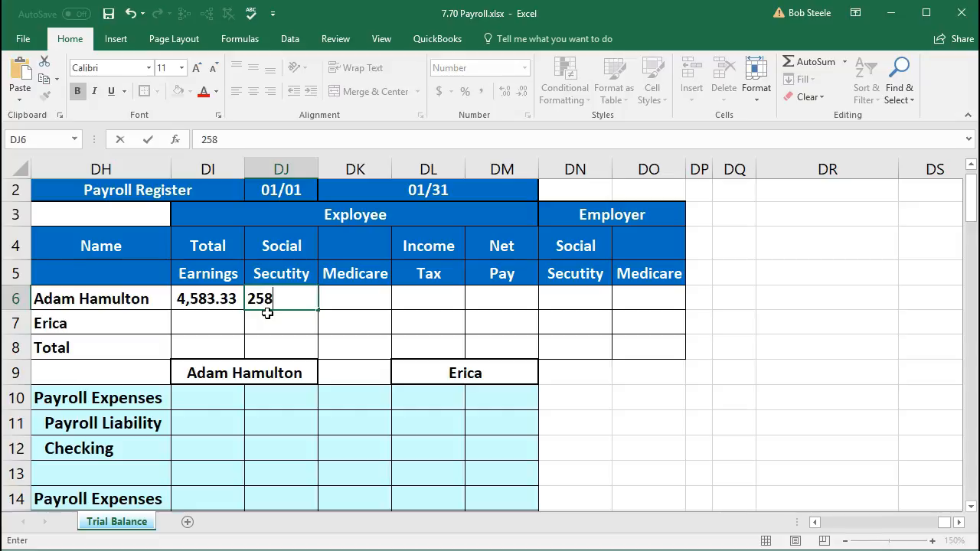
key(Tab)
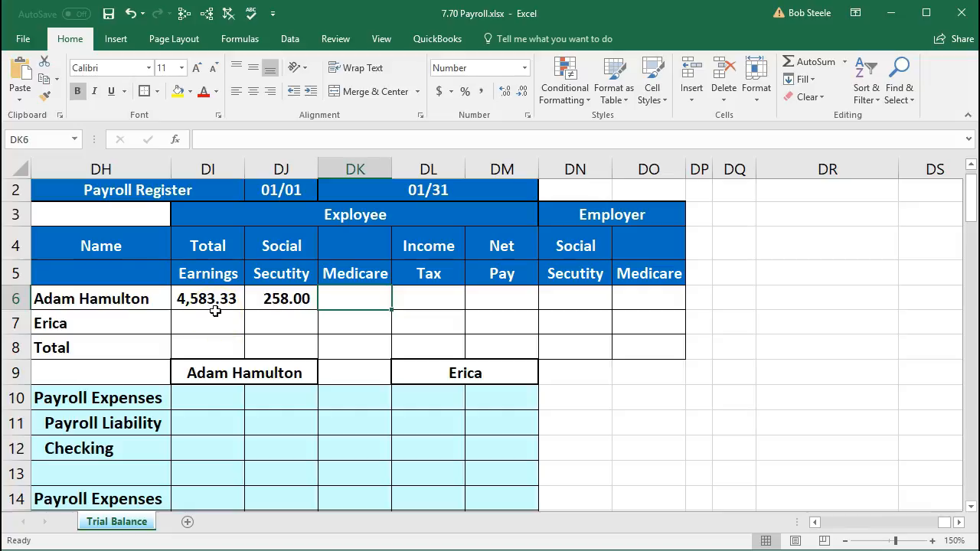
click(345, 301)
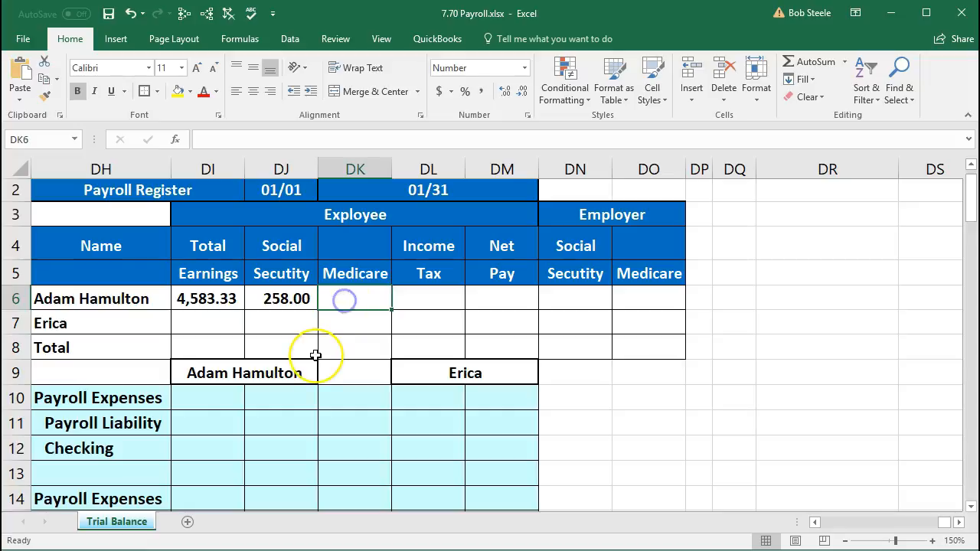
text(66)
key(ctrl+Return)
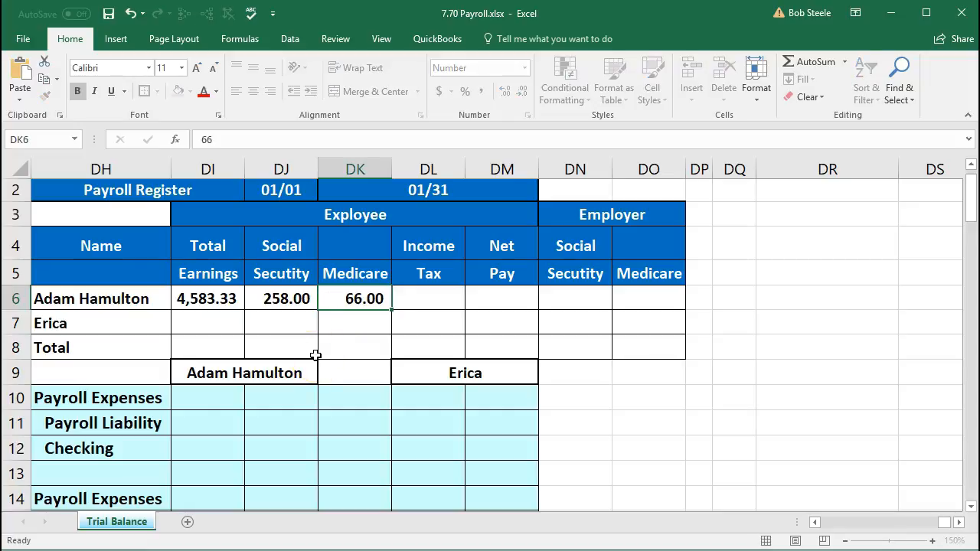
- Enter 720 as the first employee's income tax in cell DL6
key(Right)
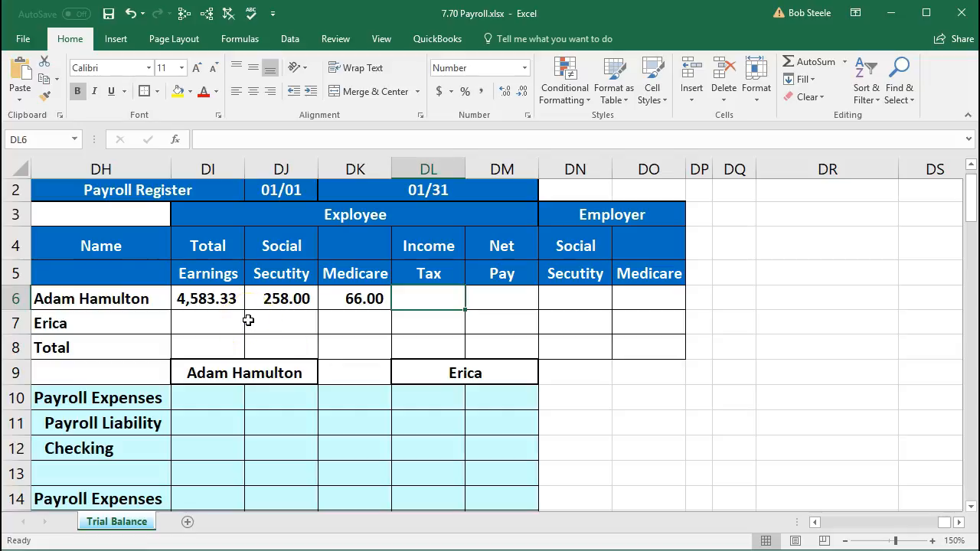
click(439, 322)
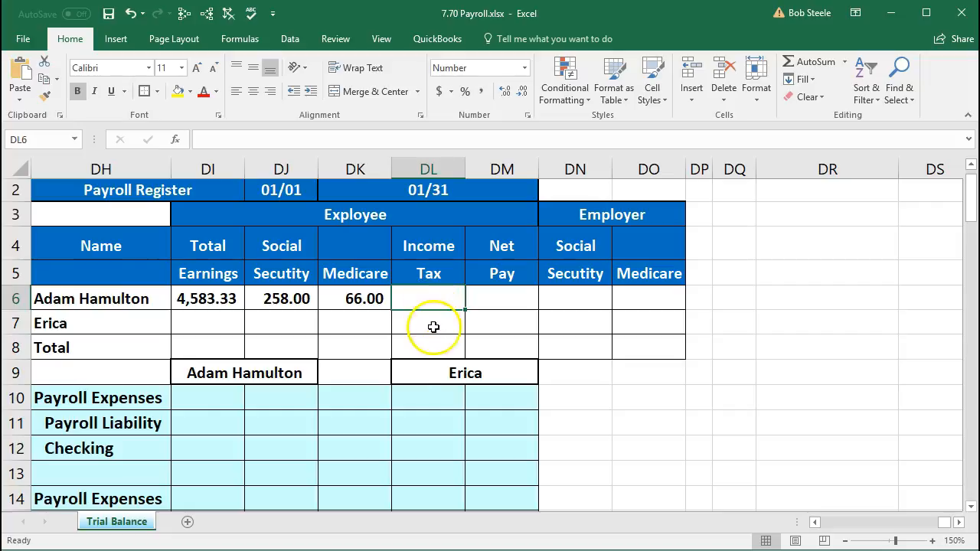
text(720)
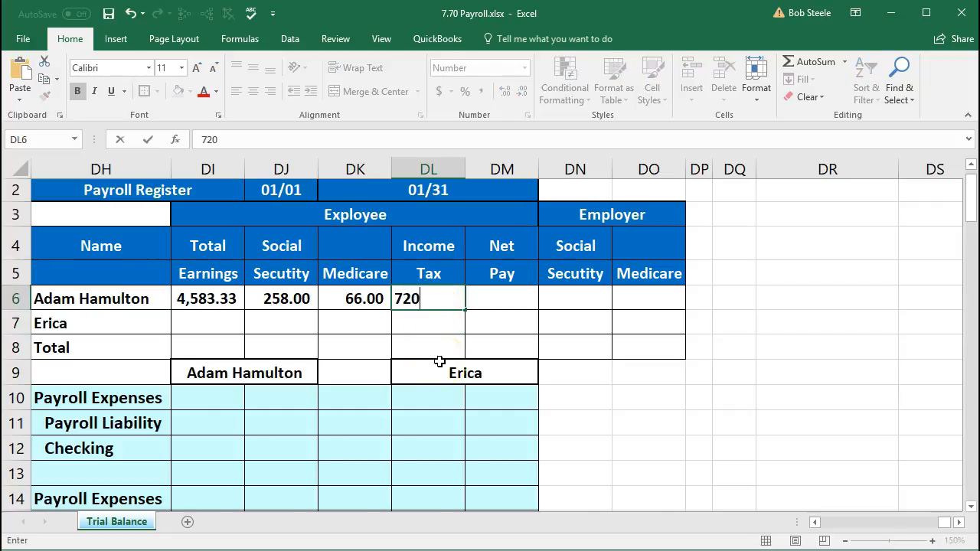
key(Tab)
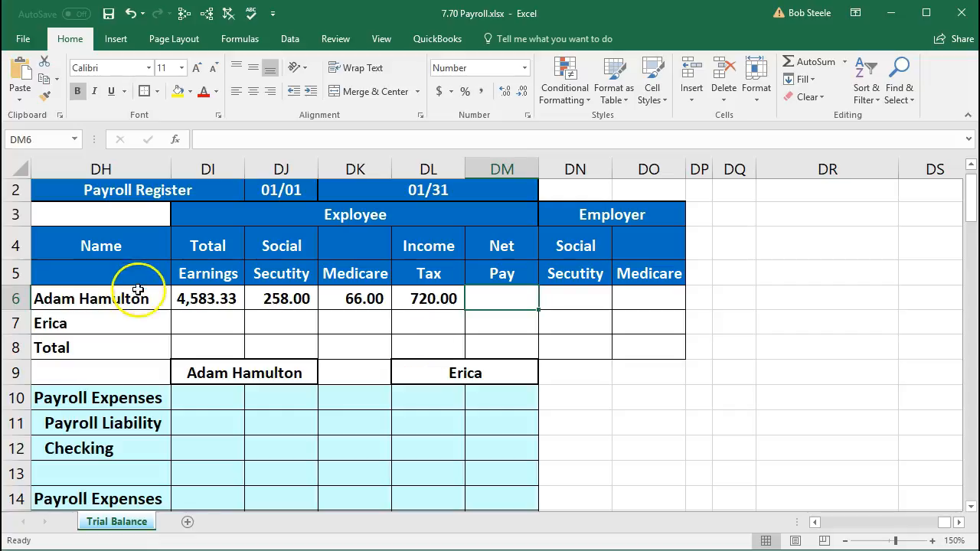
- Work out the first employee's net pay in Calculator as 4583.33 - 258 - 66 - 720, then close Calculator
click(174, 302)
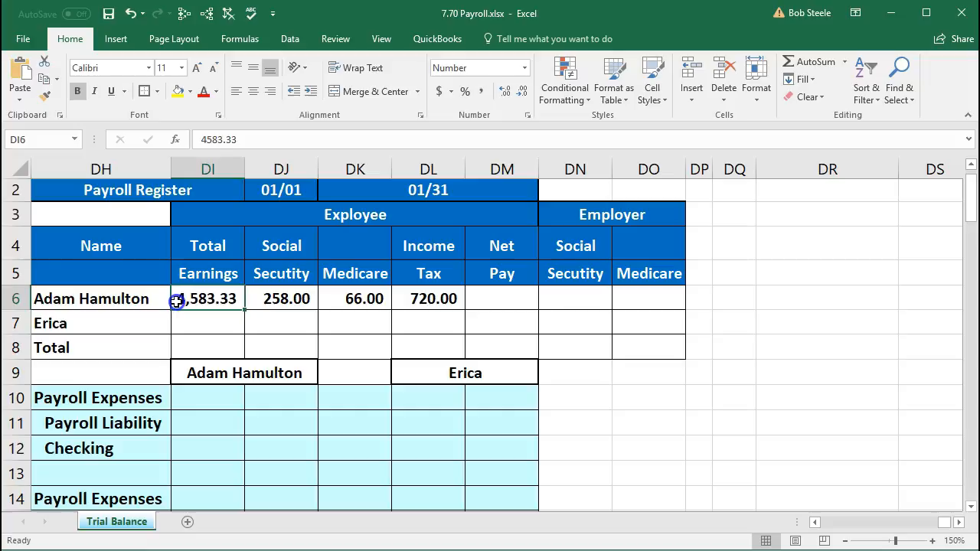
click(270, 306)
click(347, 300)
click(421, 301)
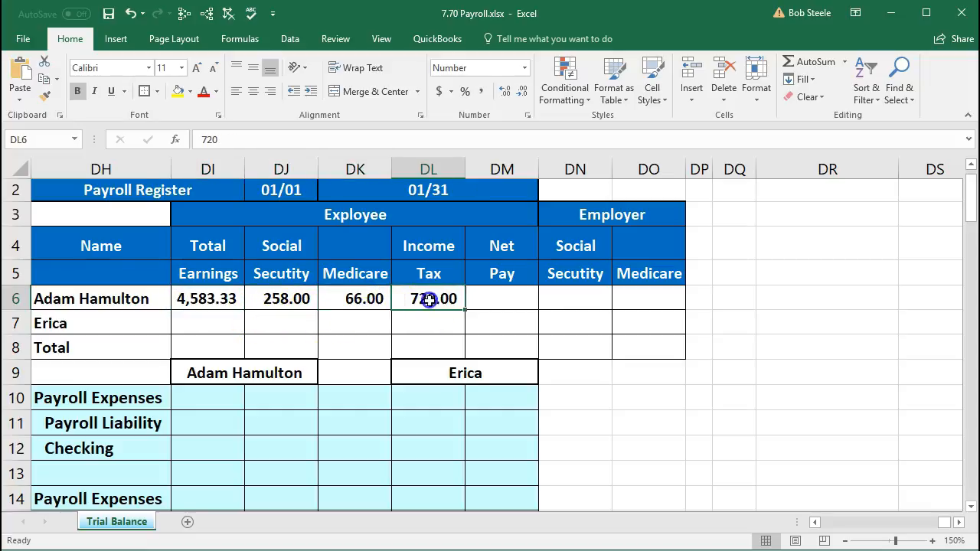
key(XF86Calculator)
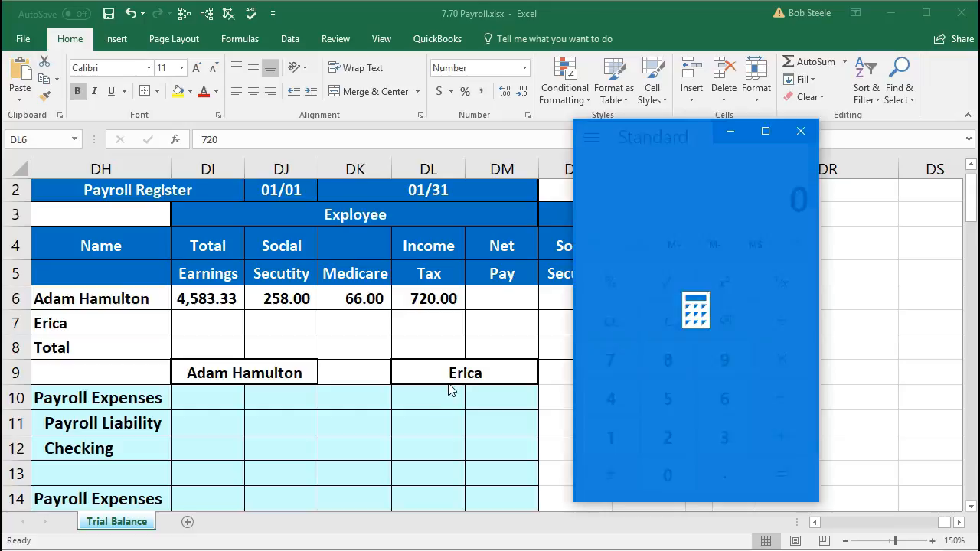
click(654, 345)
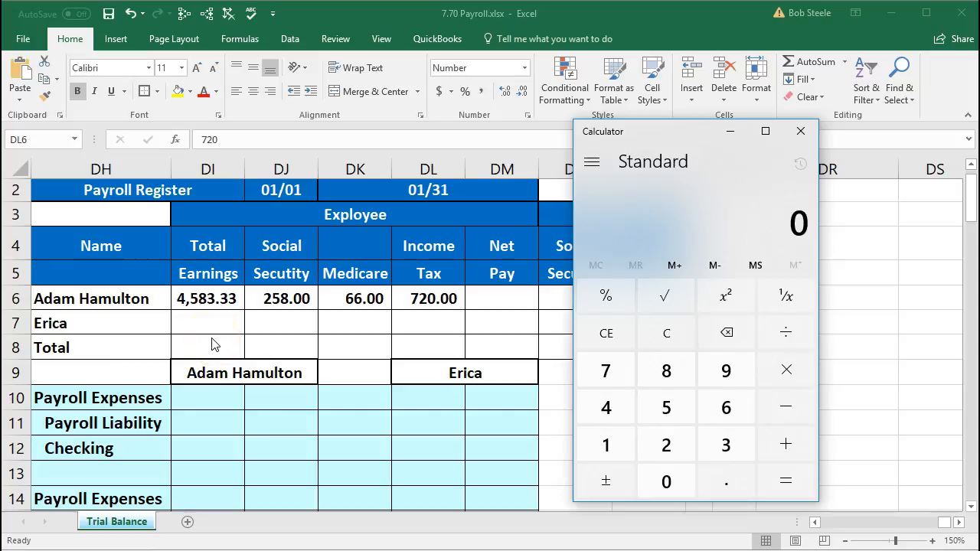
text(4583.33)
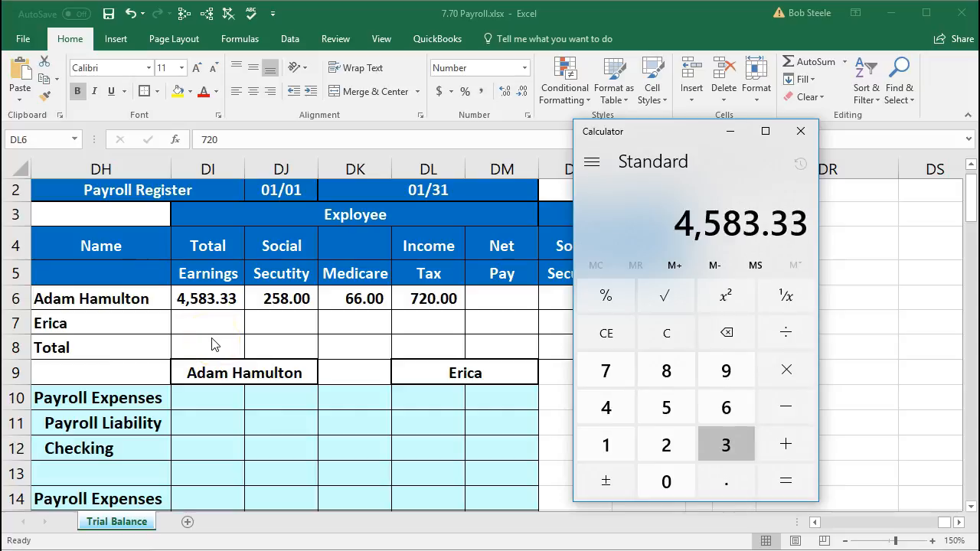
key(minus)
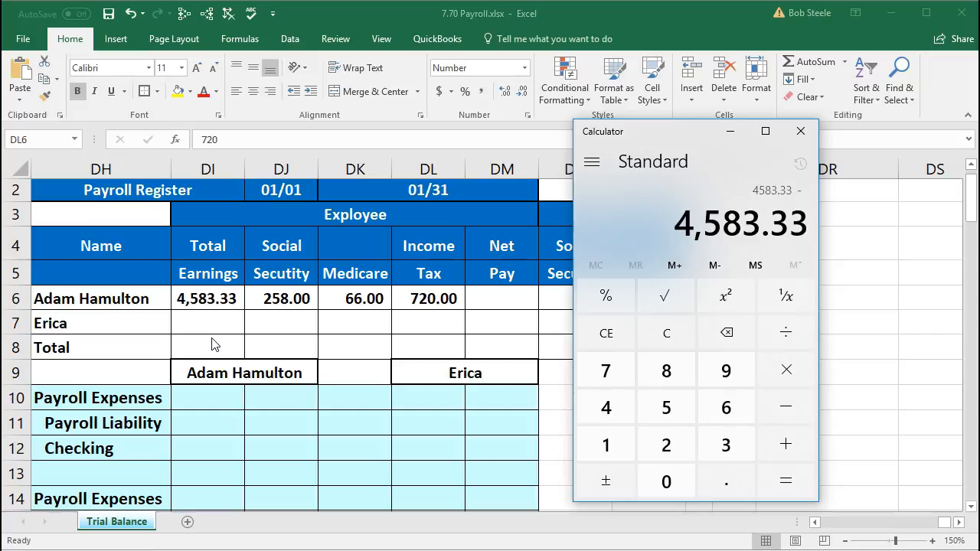
text(258)
key(minus)
text(66)
key(minus)
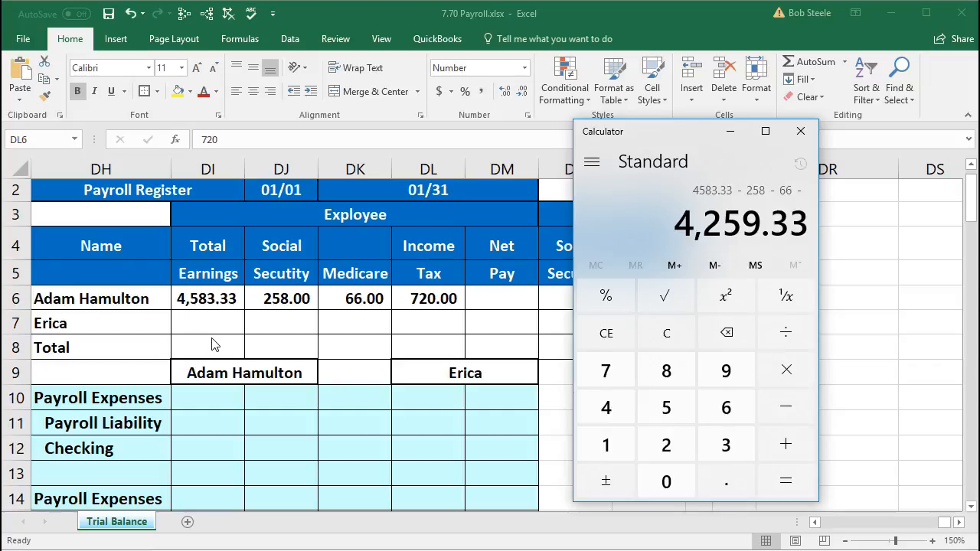
text(720)
key(Return)
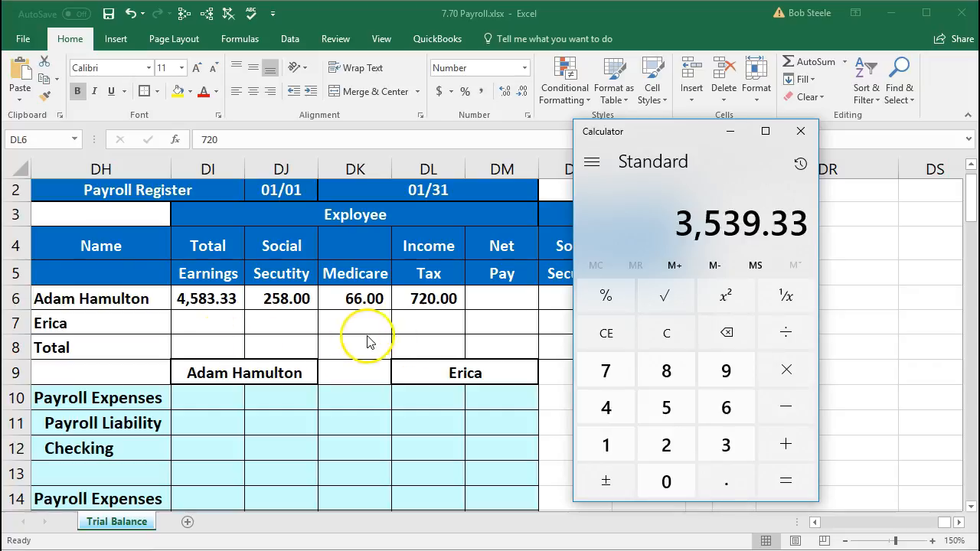
click(800, 131)
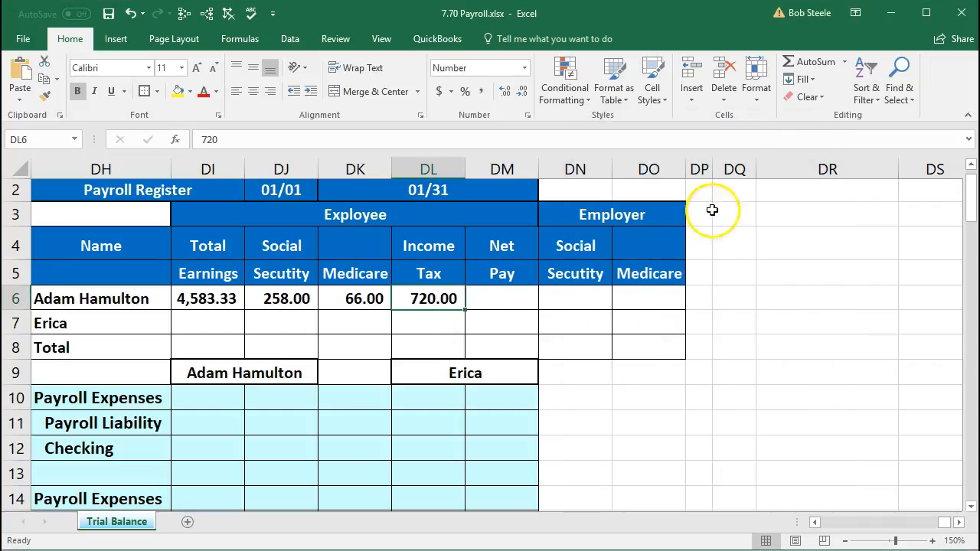
- Calculate the first employee's net pay in DM6 with the formula =DI6-DJ6-DK6-DL6 and check the deductions it subtracts
click(496, 298)
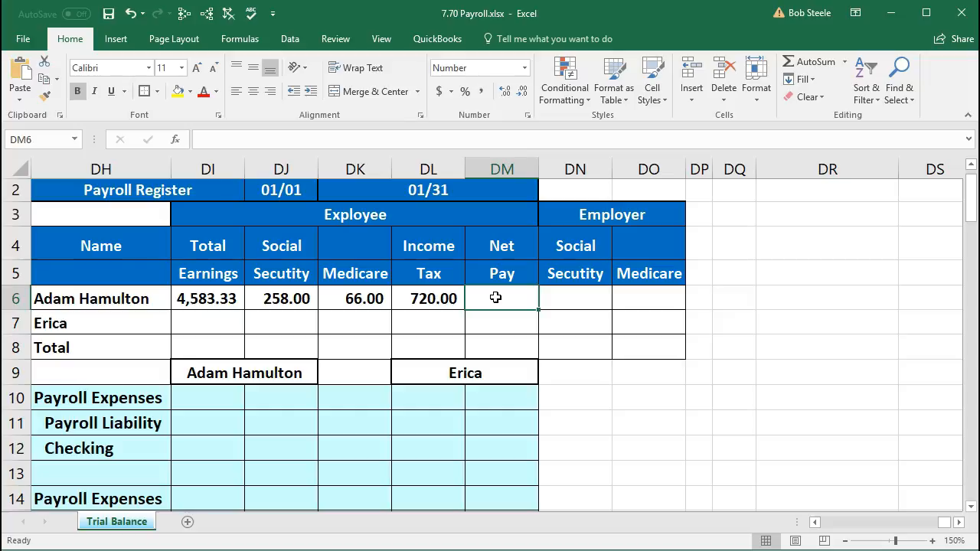
text(=)
click(226, 298)
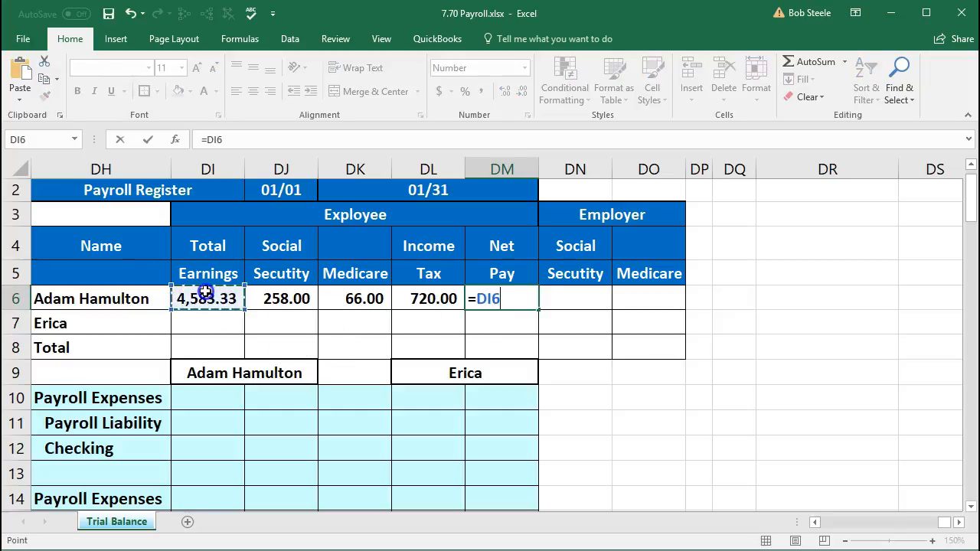
text(-)
click(280, 299)
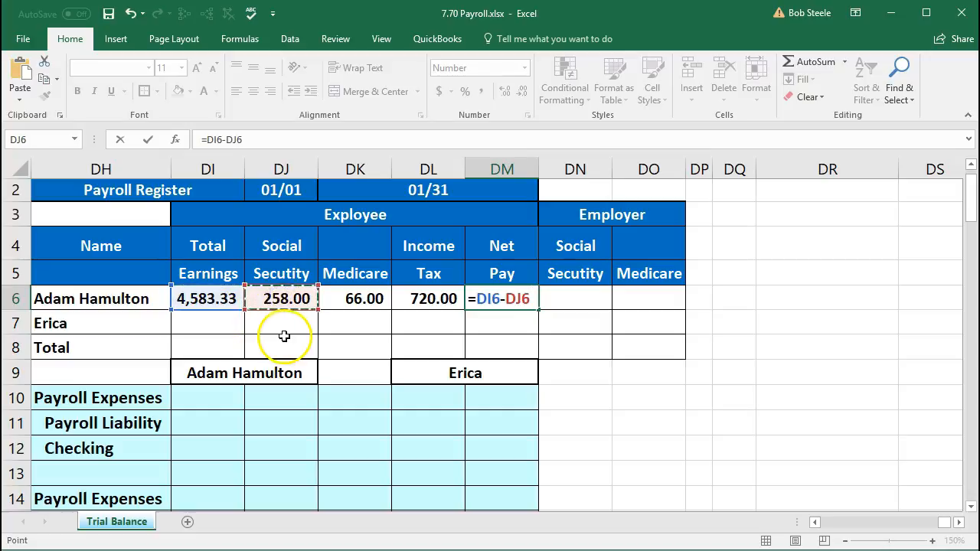
text(-)
click(363, 297)
text(-)
click(428, 300)
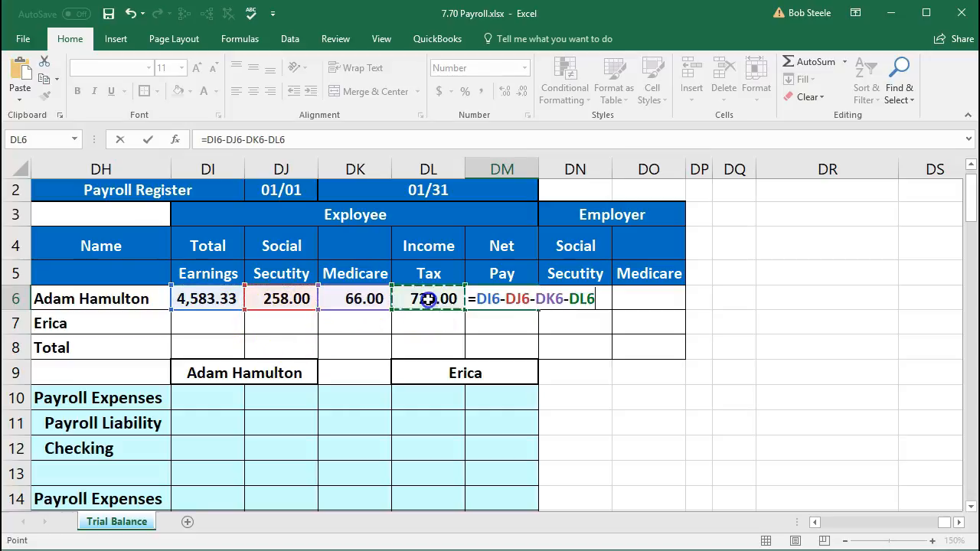
key(Return)
click(502, 306)
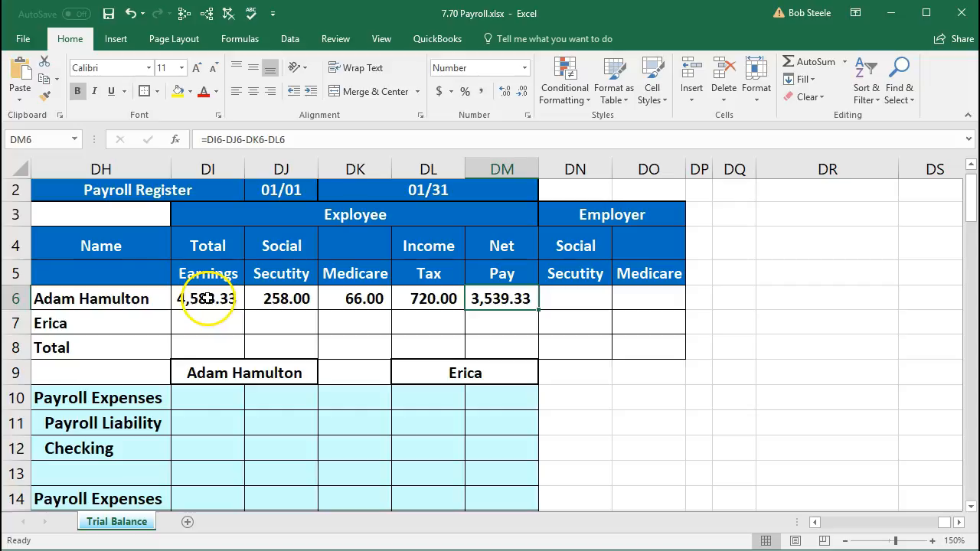
drag(265, 302, 405, 298)
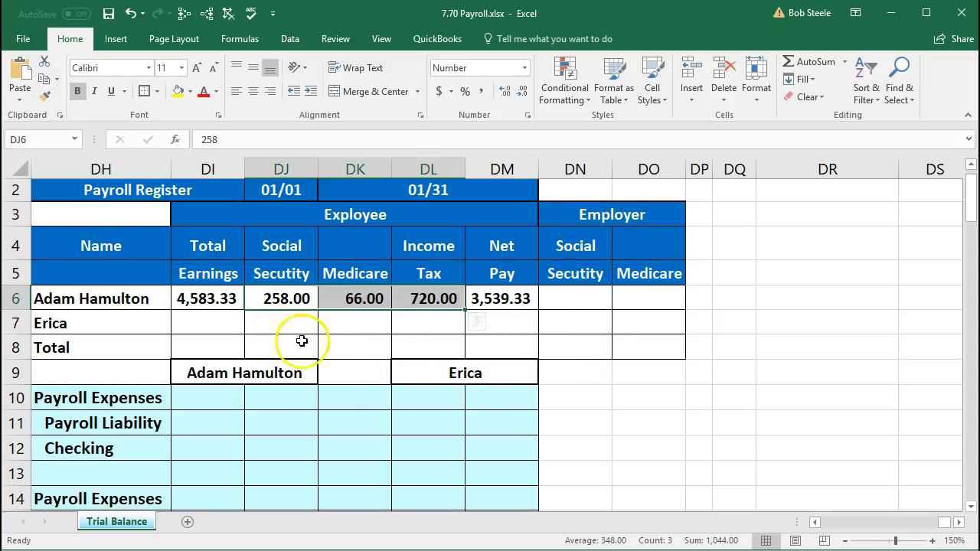
- Link the employer Social Security cell DN6 to the employee's Social Security amount with =DJ6
click(568, 298)
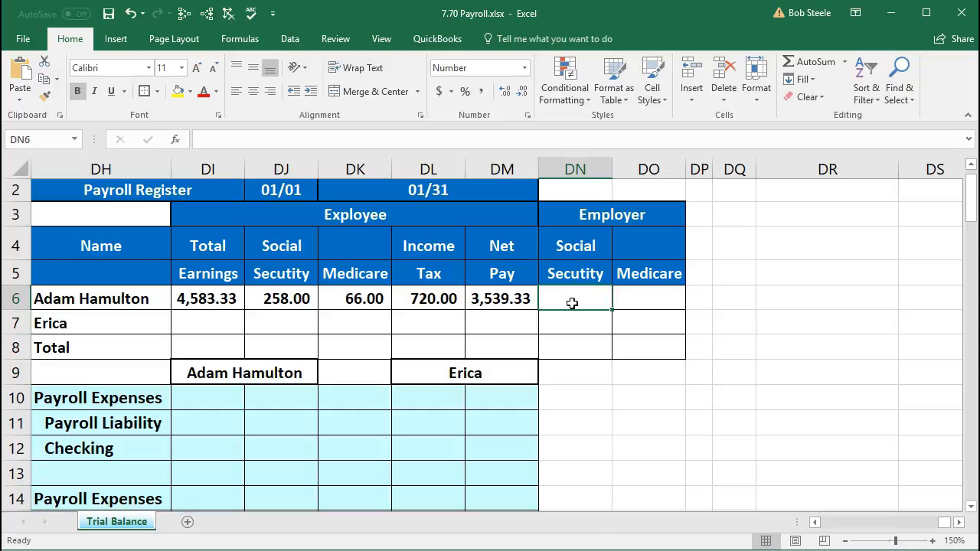
text(=)
key(Left)
key(Left)
key(Left)
key(Left)
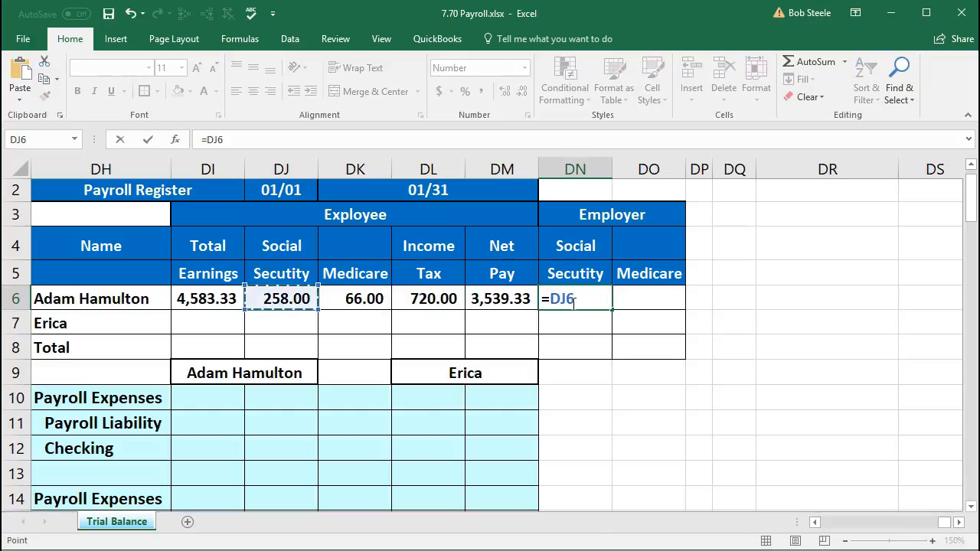
key(Tab)
click(574, 300)
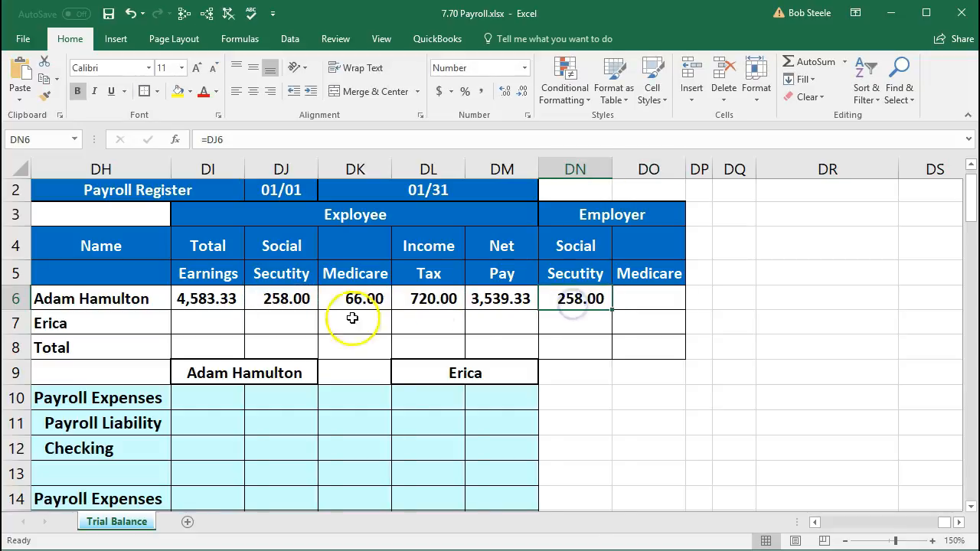
click(286, 298)
- Link the first employee's employer Medicare cell DO6 to the employee's Medicare withholding with =DK6
click(637, 299)
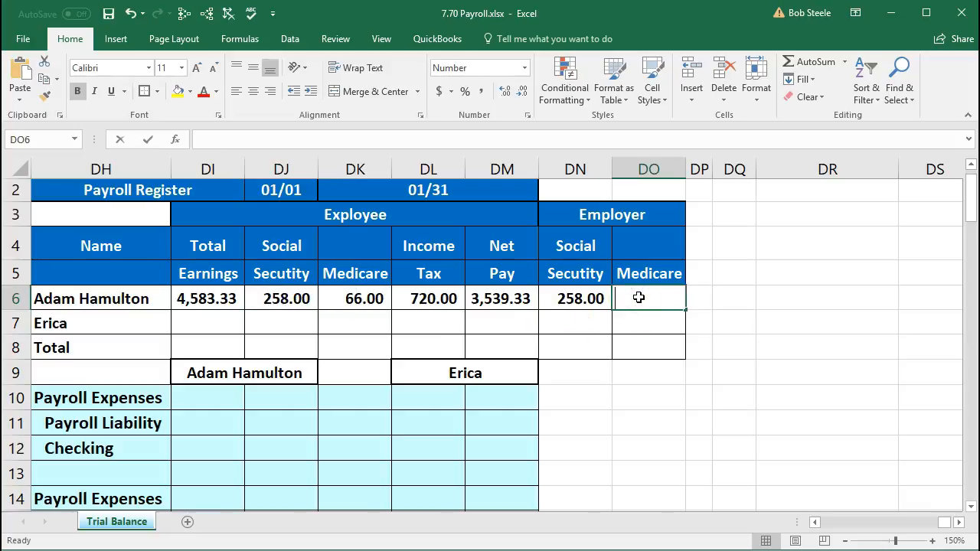
text(=)
key(Left)
key(Left)
key(Left)
key(Left)
key(Return)
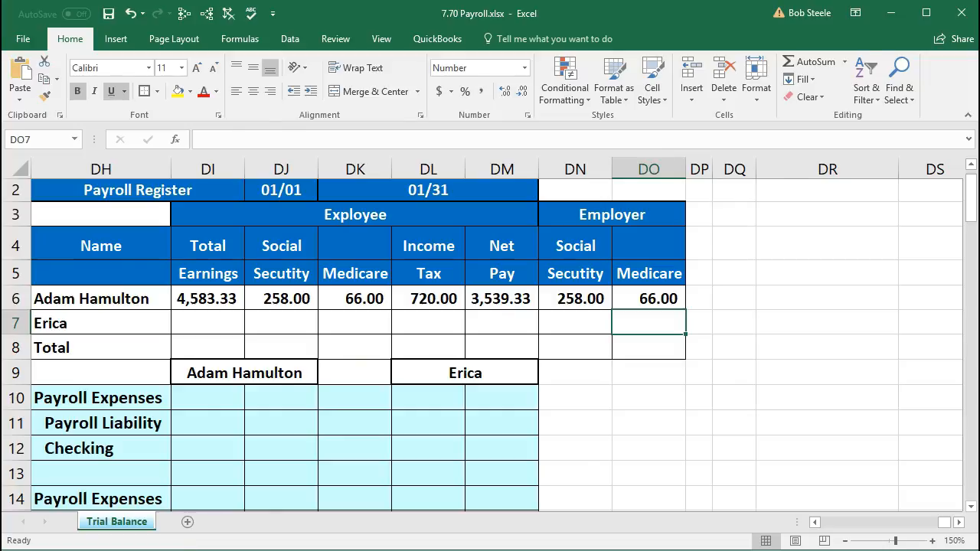
- Enter 800 as the second employee's total earnings in cell DI7
click(86, 550)
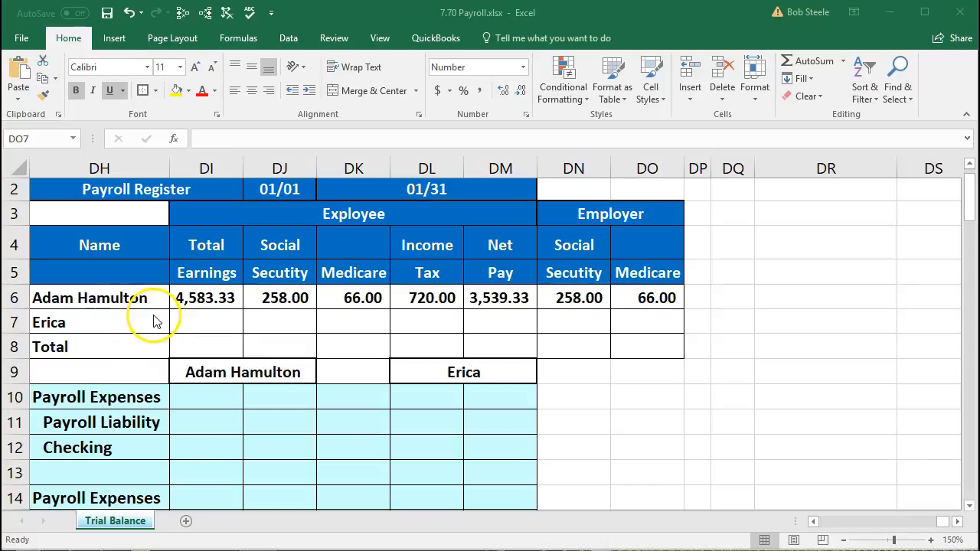
click(154, 316)
click(179, 322)
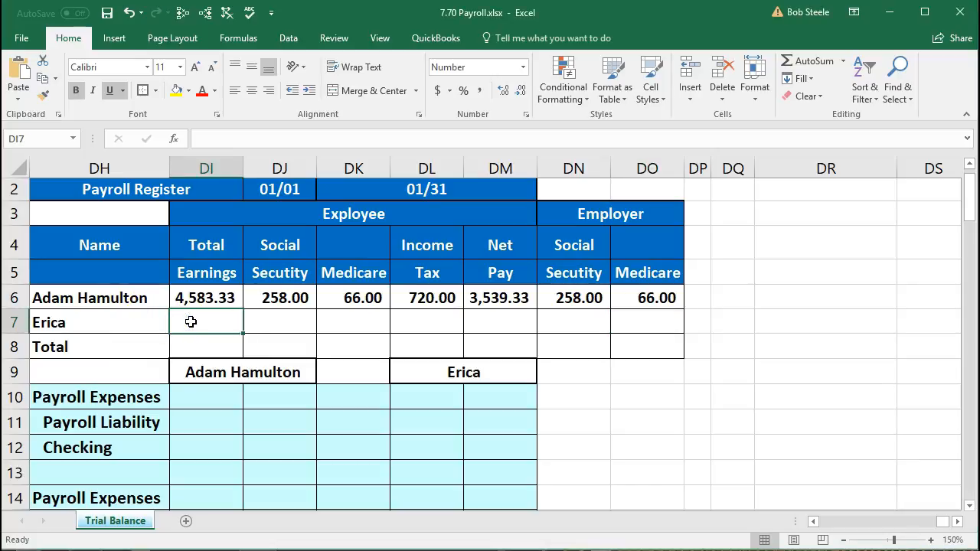
text(800)
key(Tab)
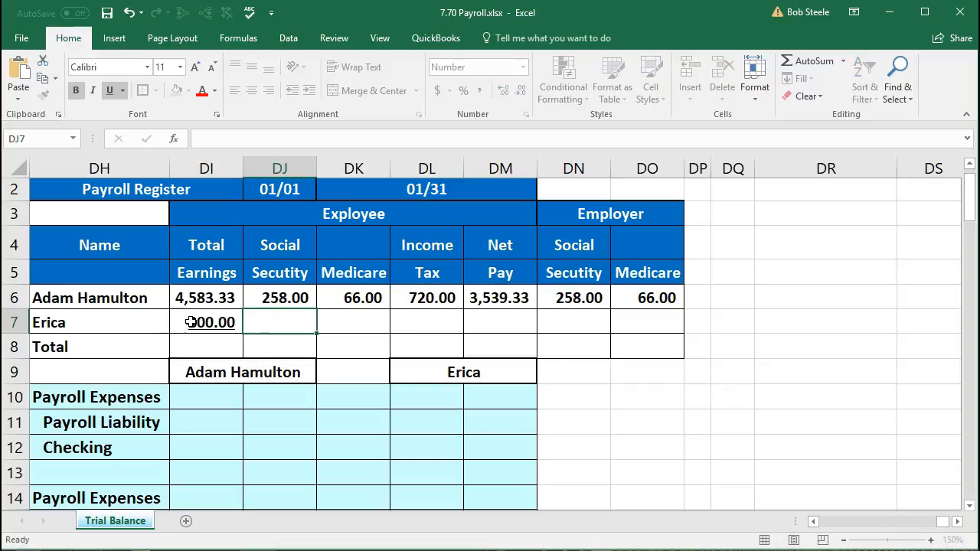
click(191, 323)
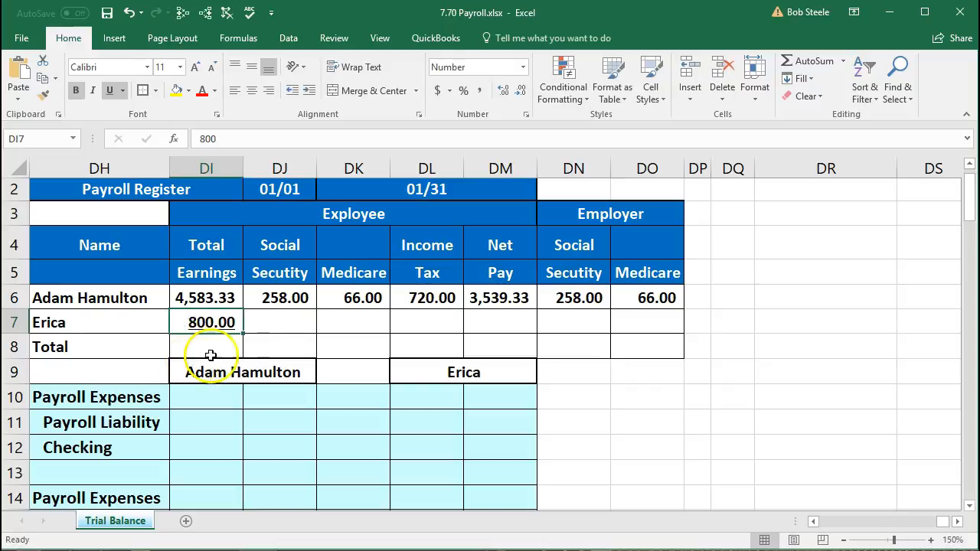
- Enter the second employee's withholdings in row 7: 49 for Social Security, 11 for Medicare and 110 for income tax
click(281, 321)
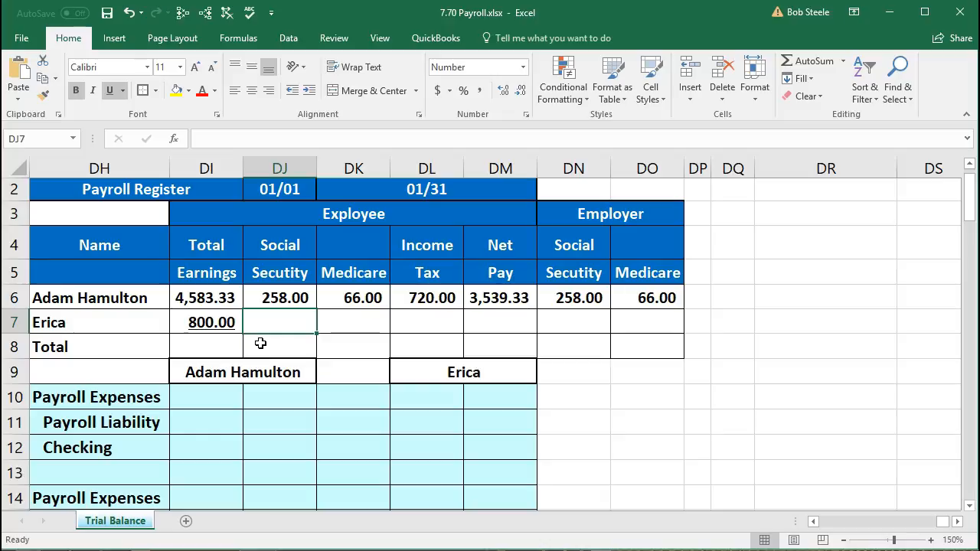
text(49)
key(Tab)
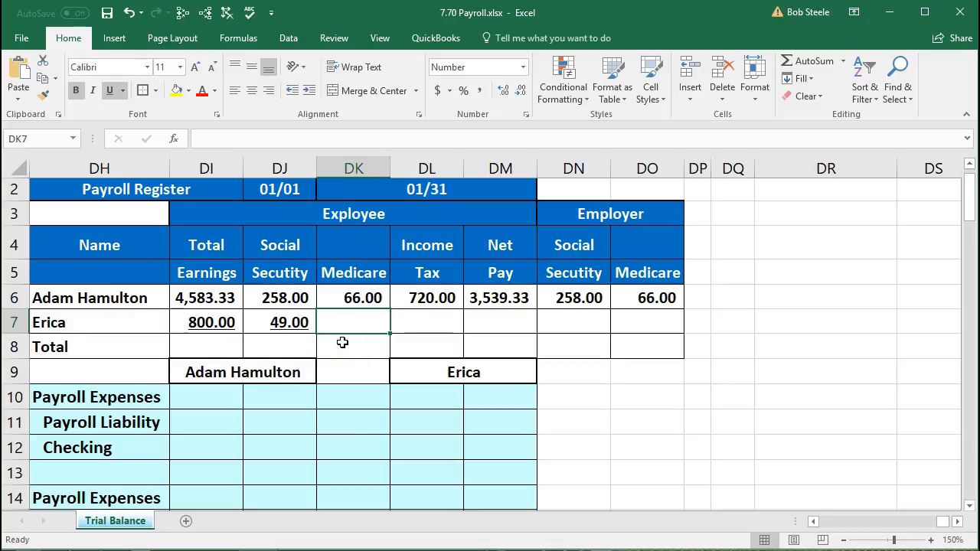
text(11)
key(Tab)
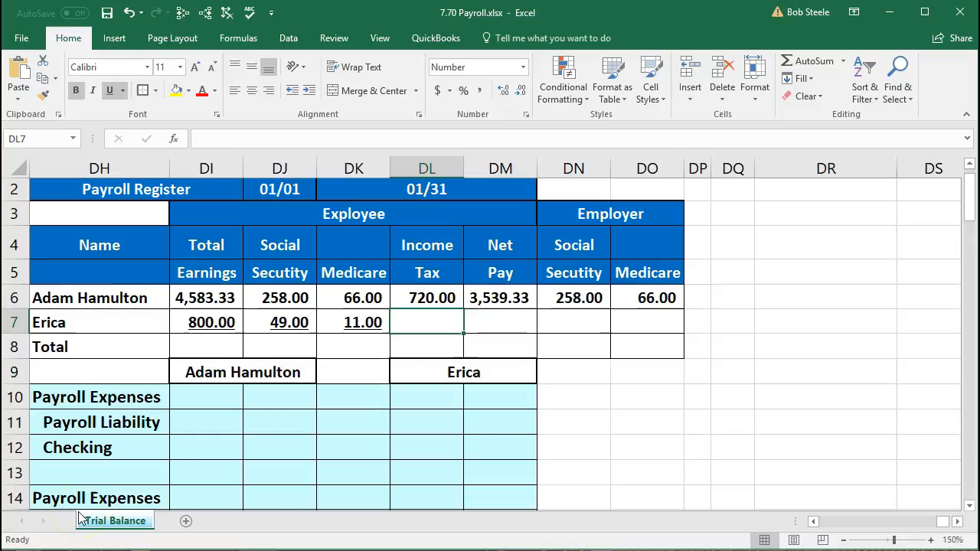
text(110)
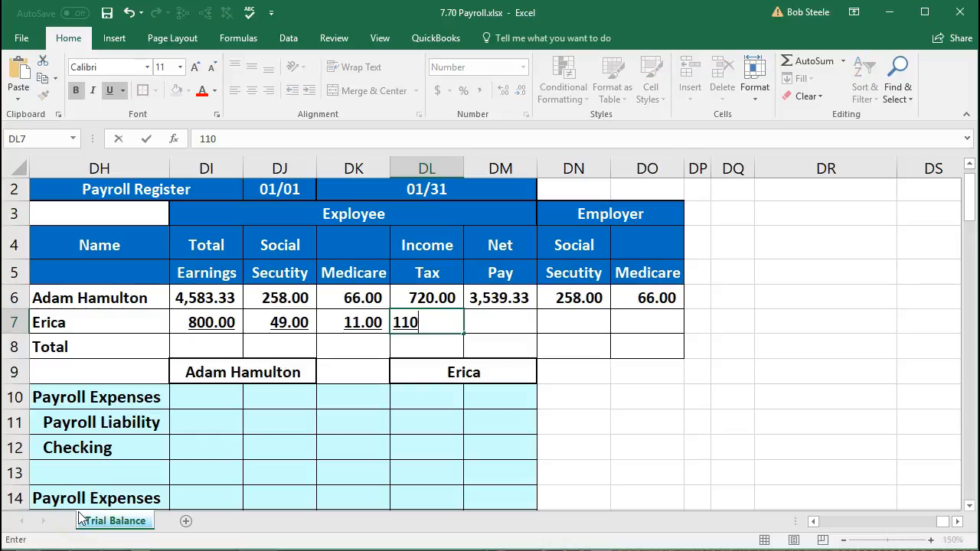
key(Tab)
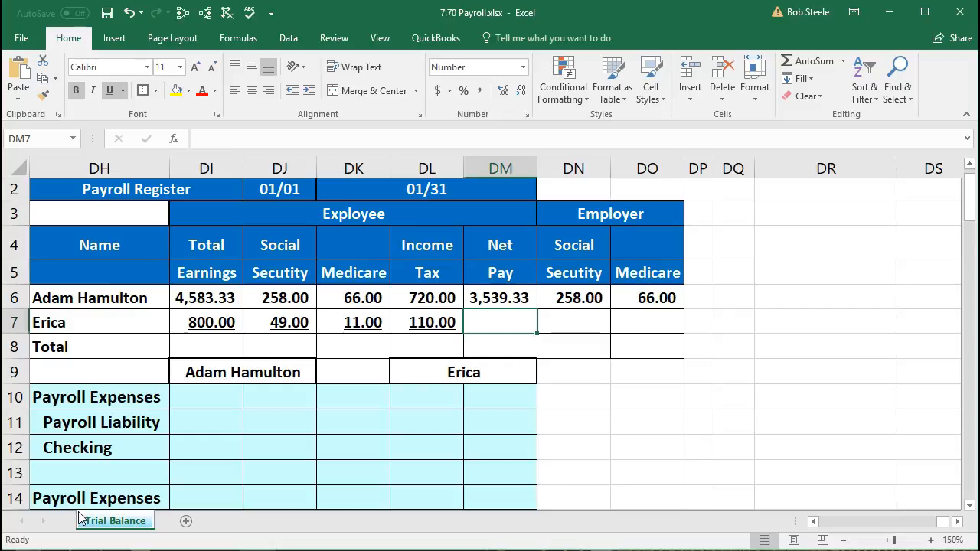
- Switch to Calculator and work out the second employee's net pay as 800 - 49 - 11 - 110
click(82, 518)
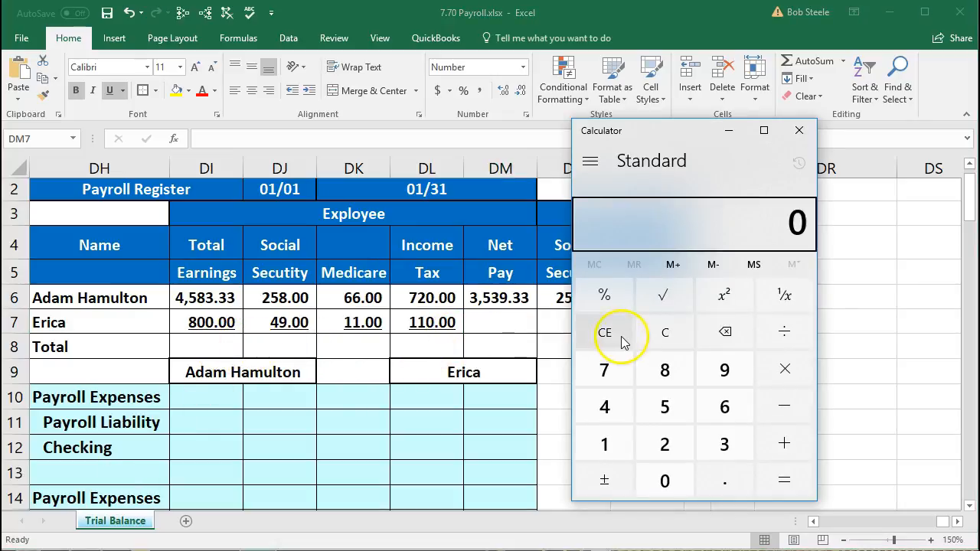
click(656, 344)
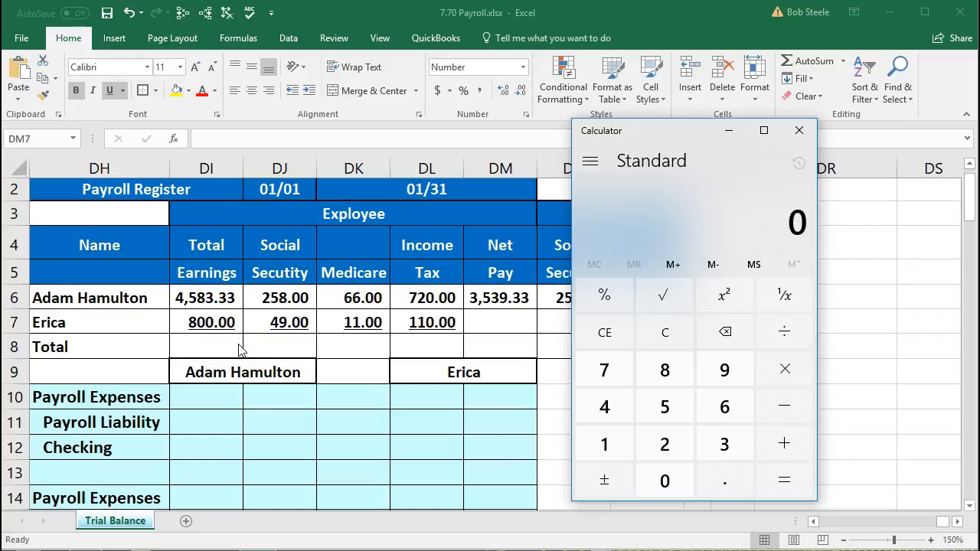
text(800-)
text(49)
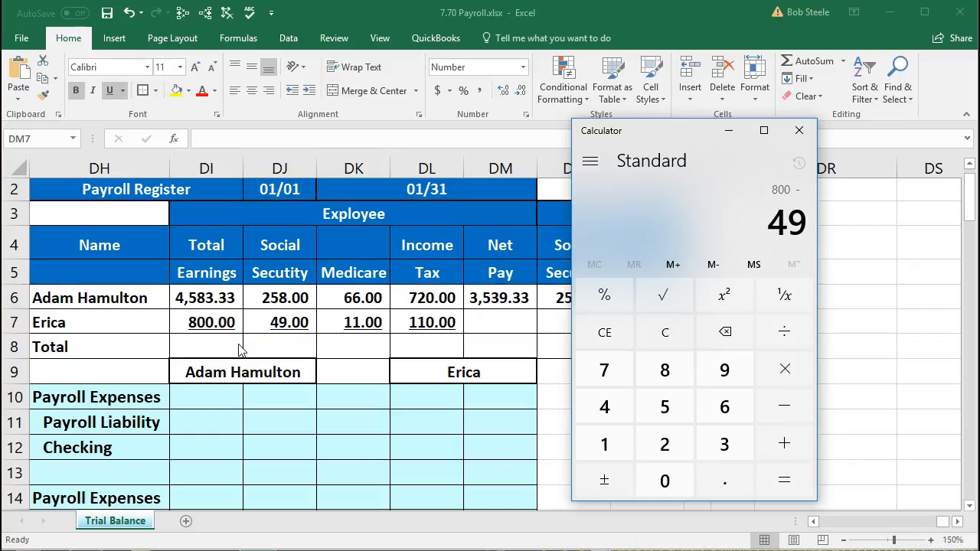
text(-11)
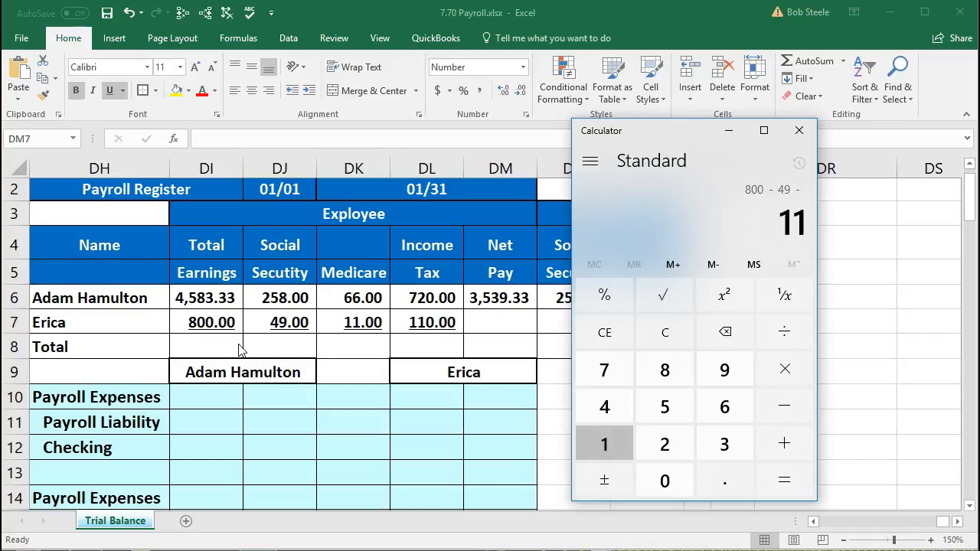
text(-110)
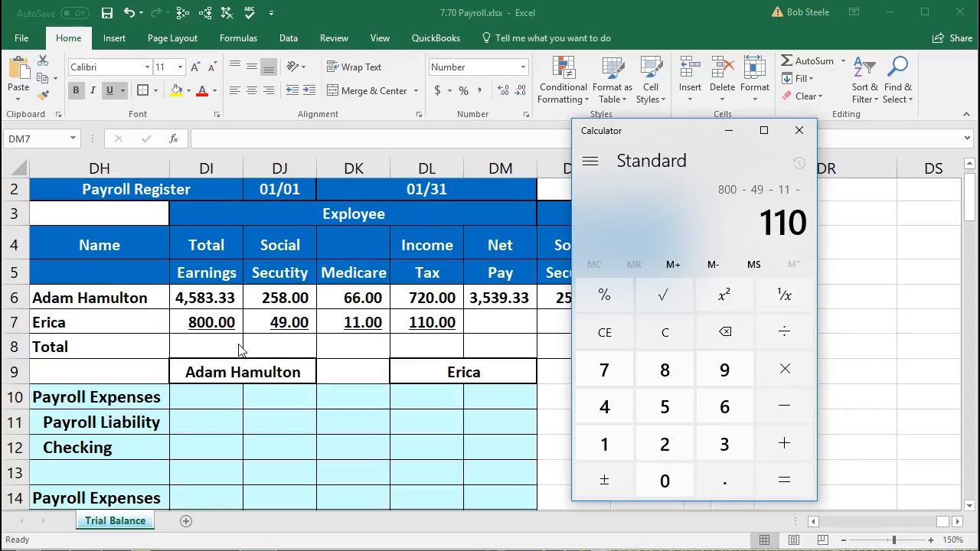
key(Return)
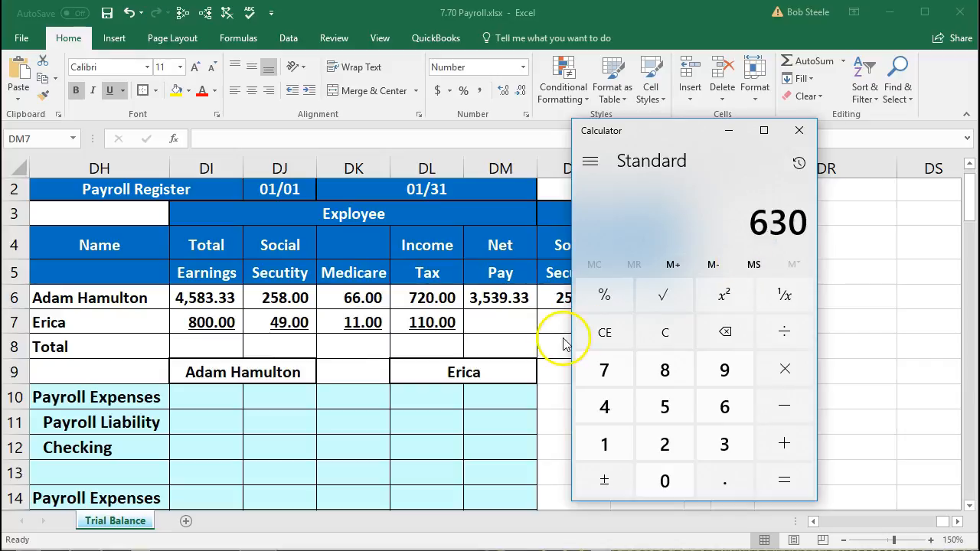
- Return to Excel and calculate the second employee's net pay in DM7 with the formula =DI7-DJ7-DK7-DL7
click(481, 323)
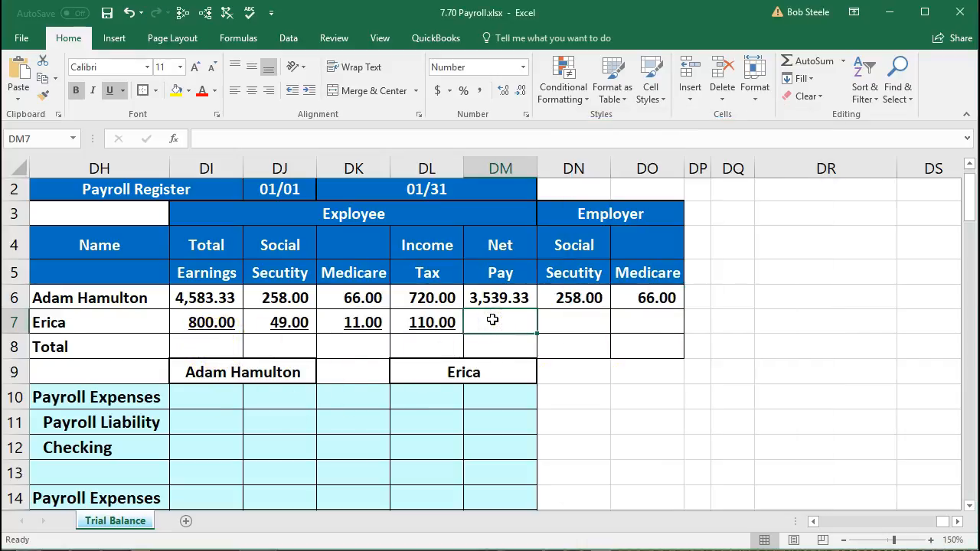
text(=)
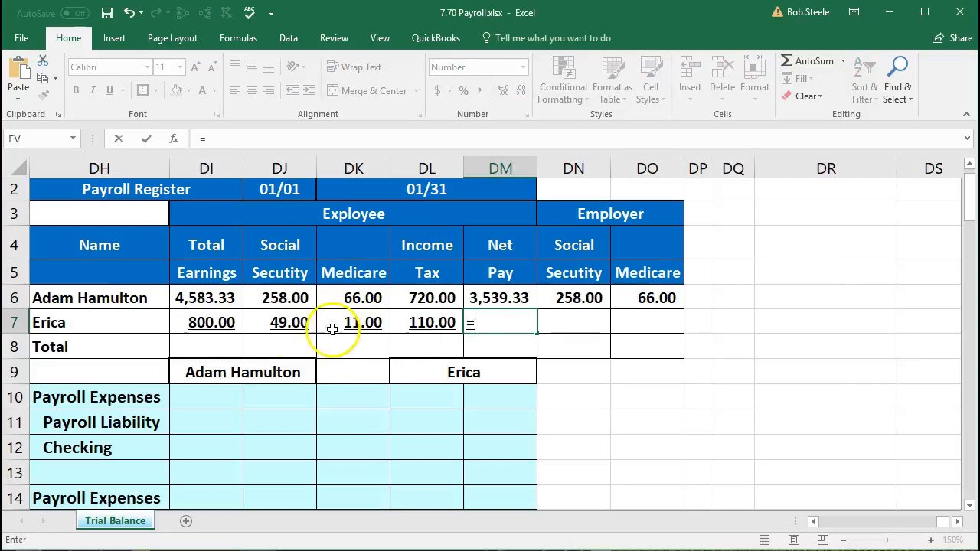
click(219, 324)
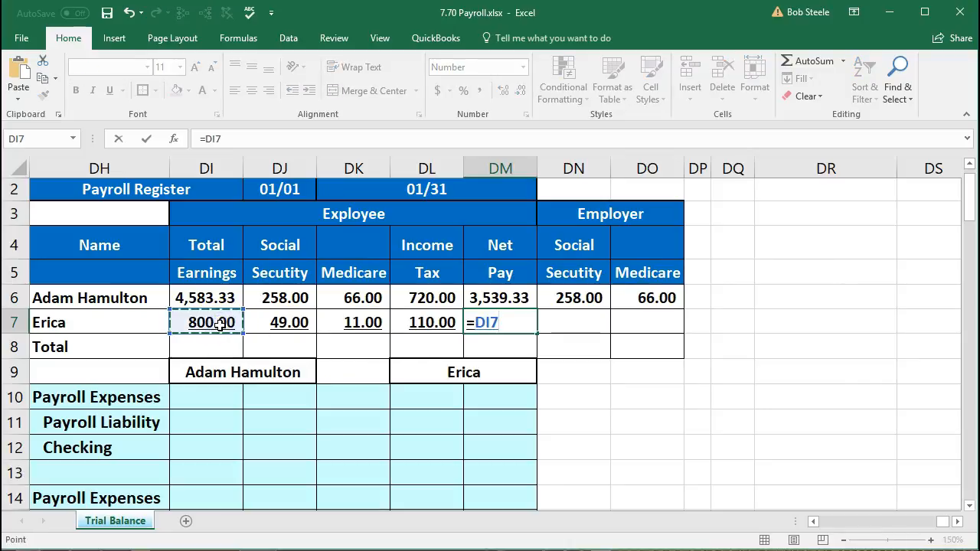
text(-)
click(282, 321)
text(-)
click(354, 323)
text(-)
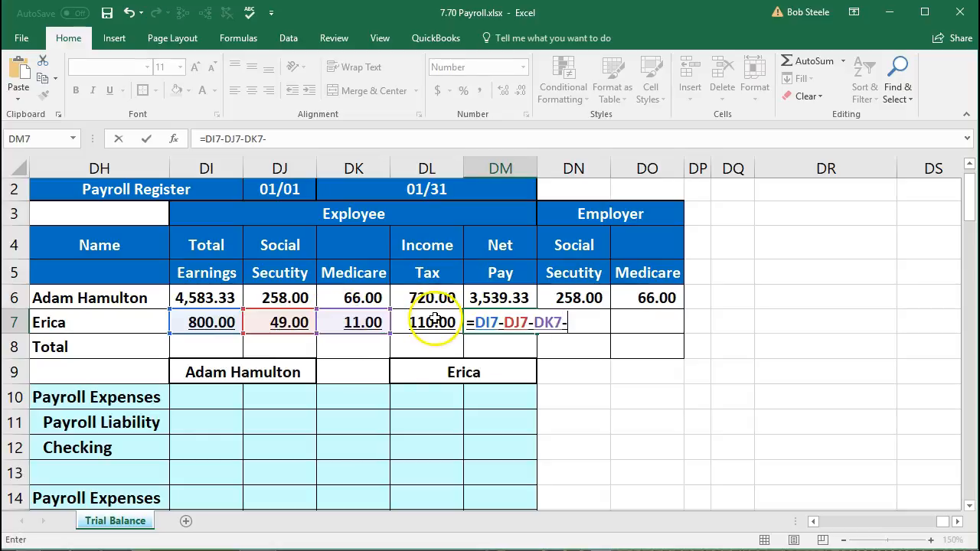
click(434, 321)
key(Return)
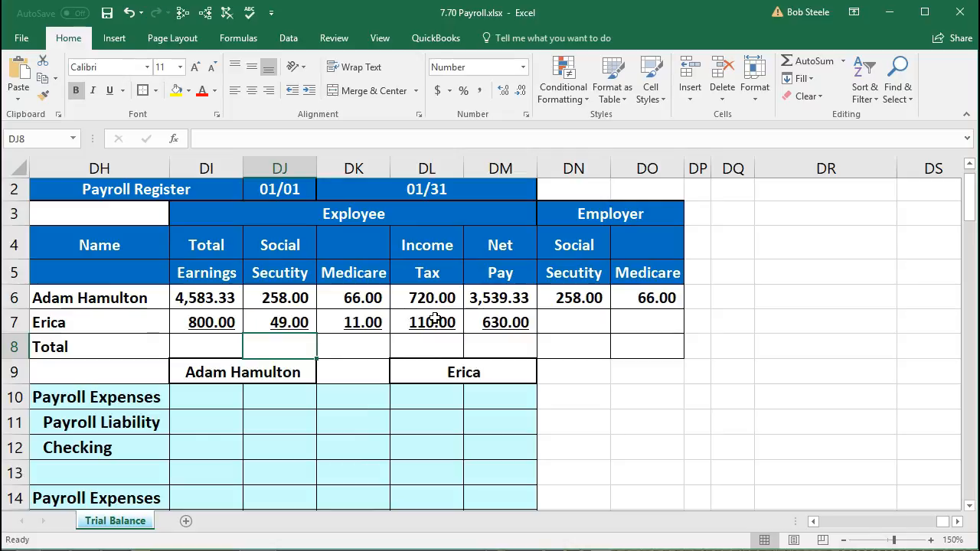
- Link the second employee's employer taxes to the employee withholdings: Social Security DN7 with =DJ7 and Medicare DO7 with =DK7
click(588, 322)
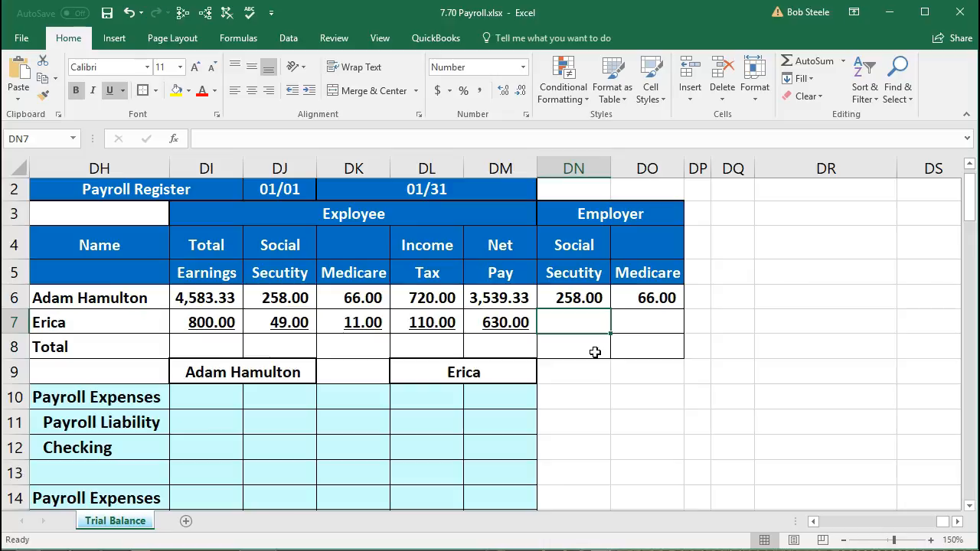
text(=)
click(292, 315)
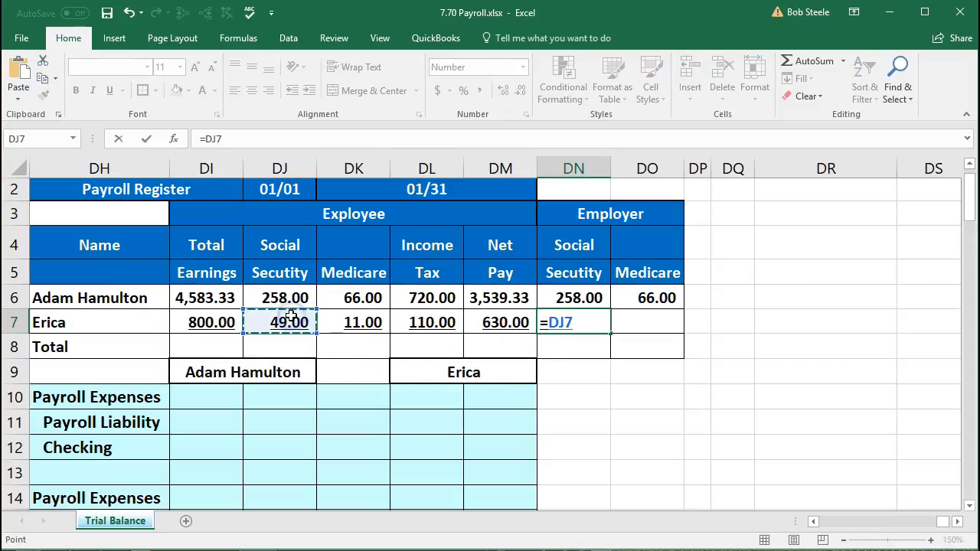
key(Tab)
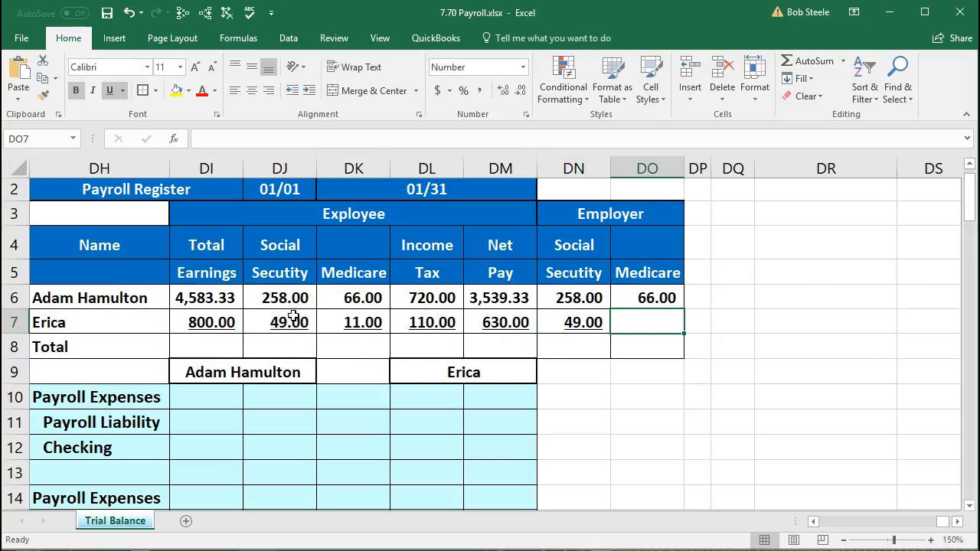
text(=)
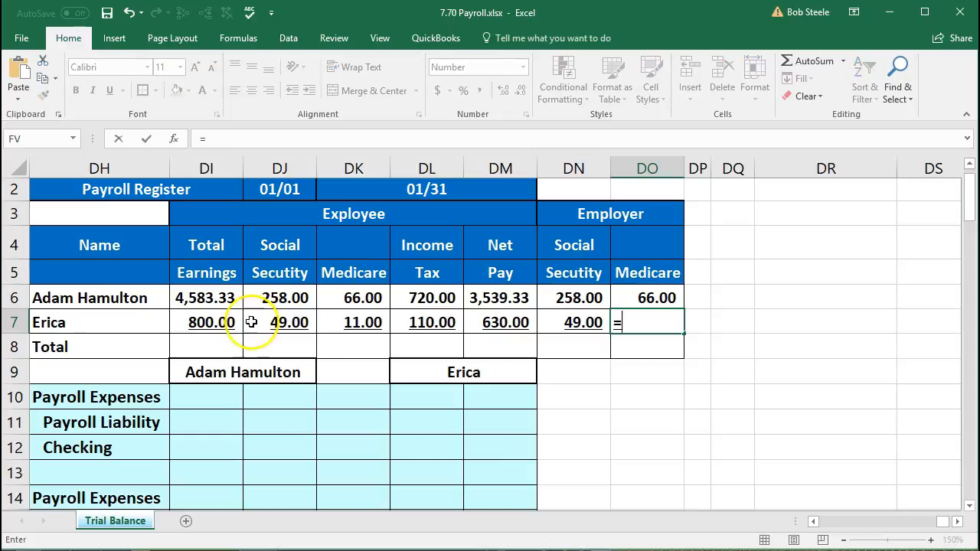
click(350, 323)
key(Return)
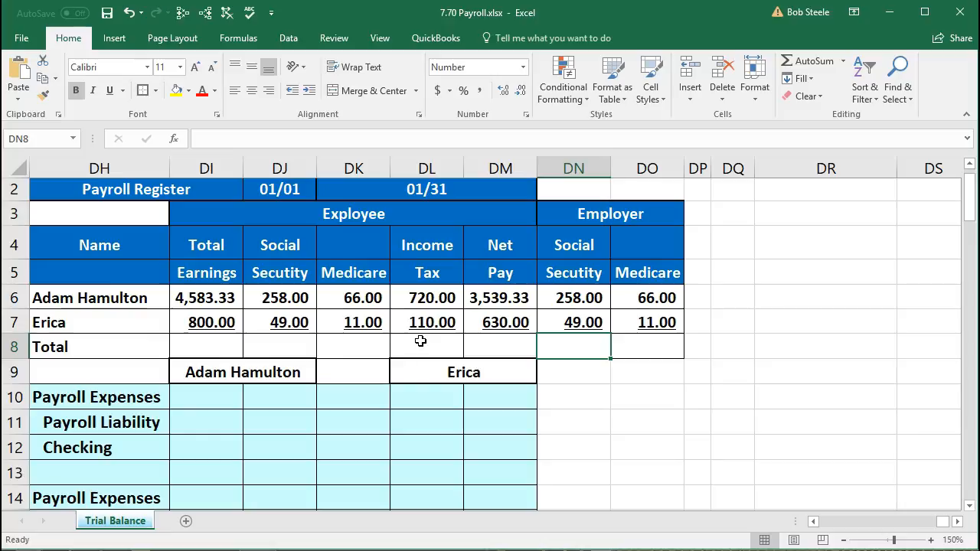
click(323, 306)
click(339, 358)
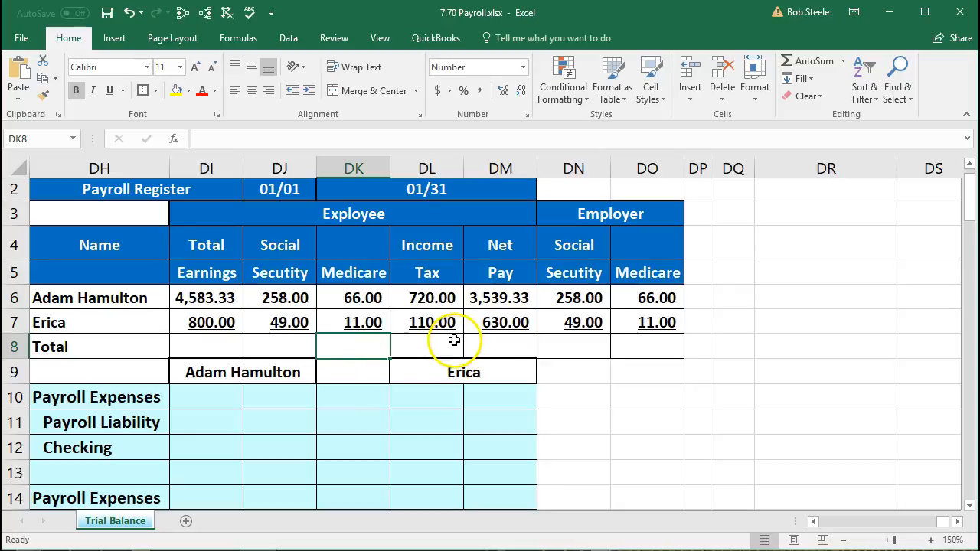
click(129, 300)
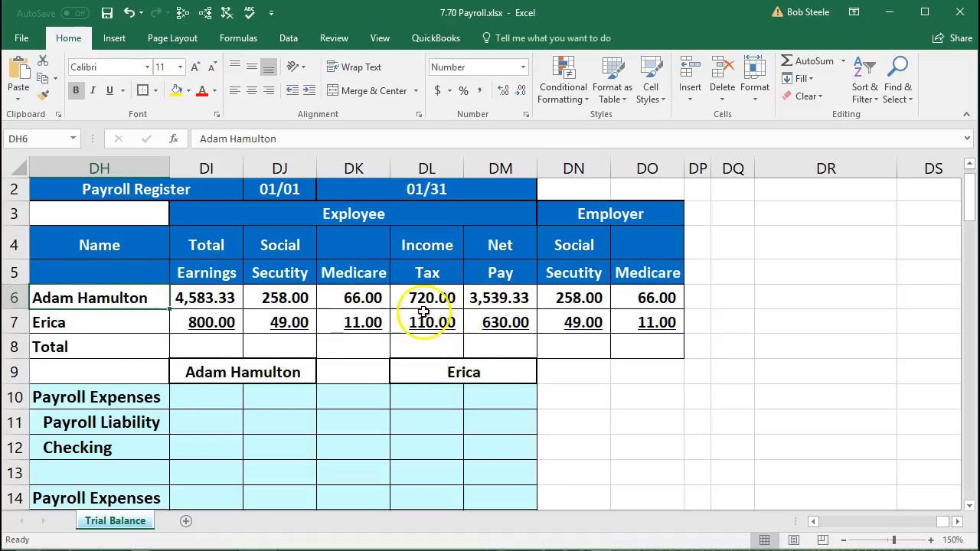
- Highlight both employees' net pay cells DM6:DM7 with the standard light green fill
drag(498, 303, 497, 323)
right_click(497, 324)
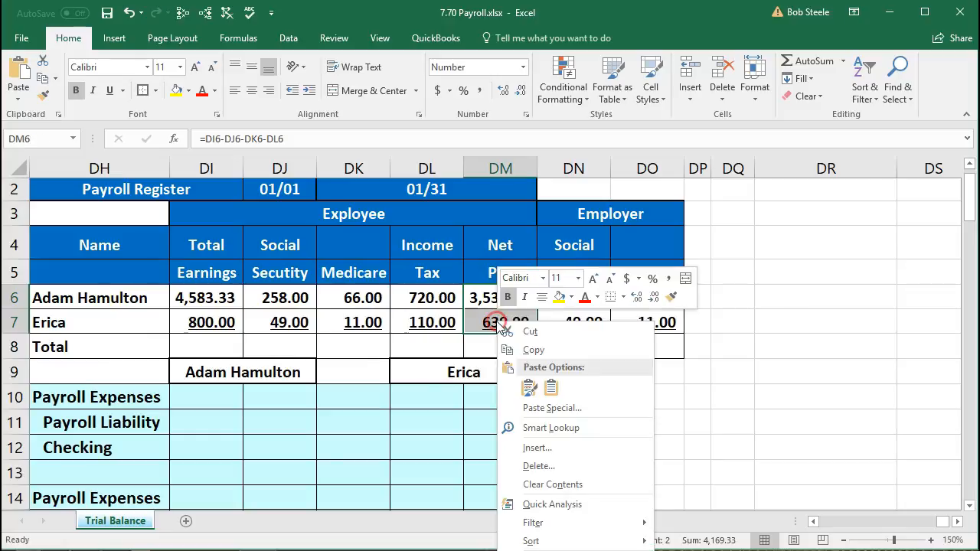
click(571, 298)
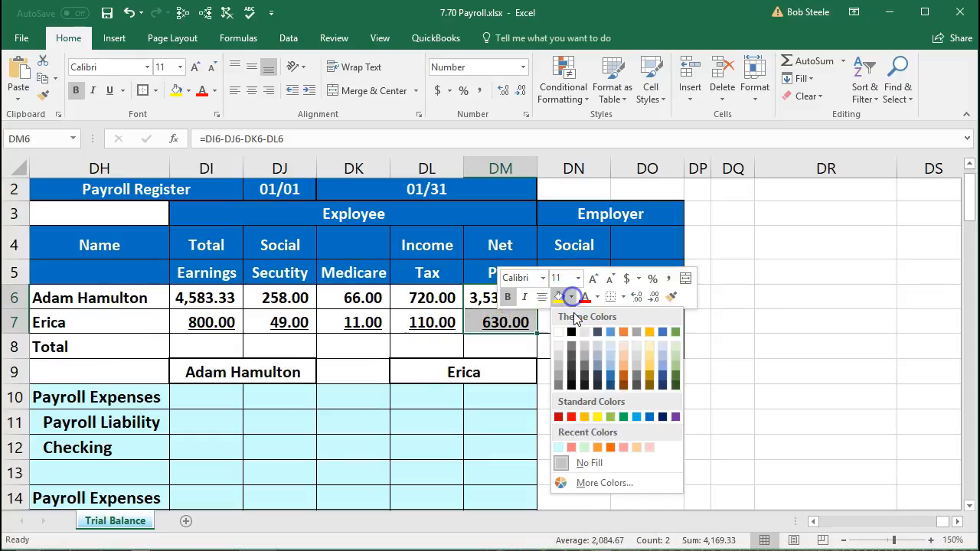
click(611, 417)
click(519, 386)
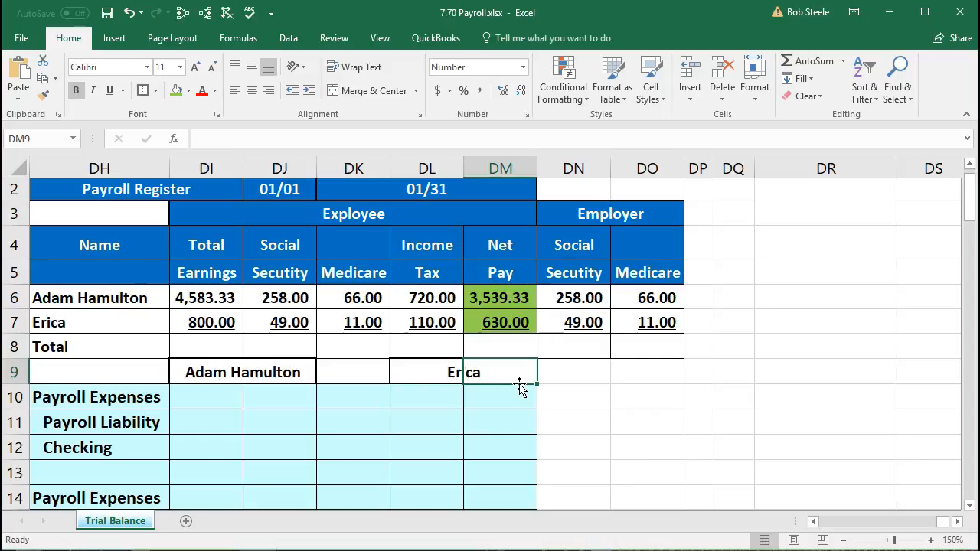
click(219, 300)
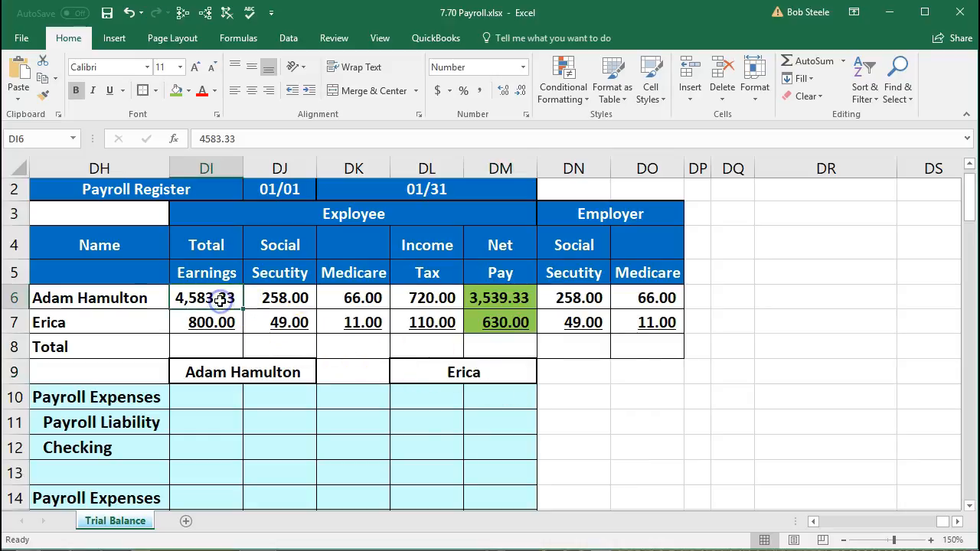
drag(279, 299, 413, 301)
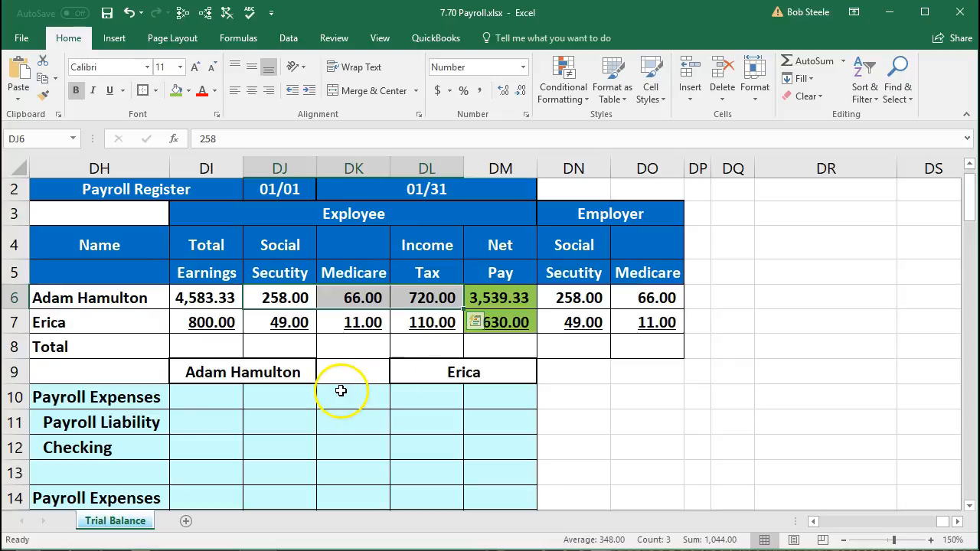
click(509, 337)
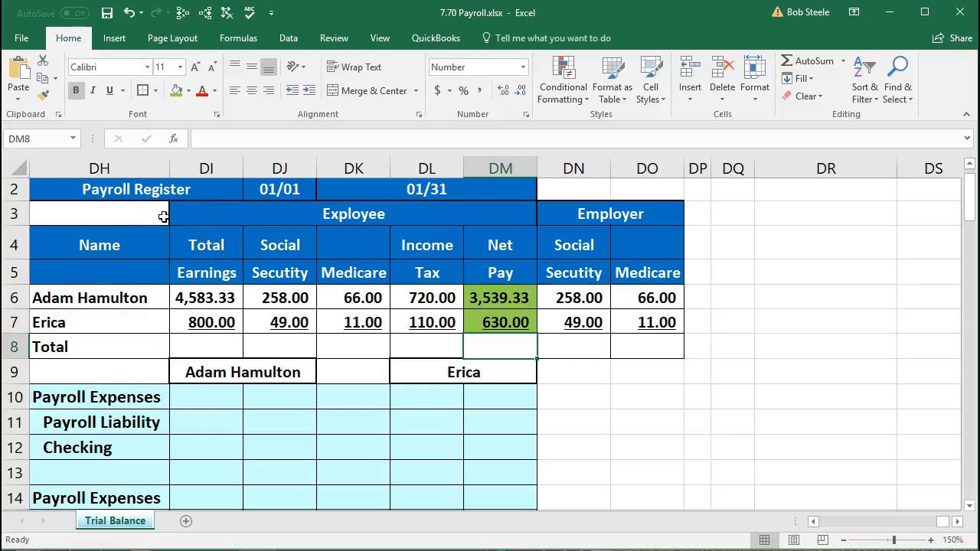
- Review both employees' earnings and net pay in the register and the journal entry area below it
click(140, 298)
click(138, 317)
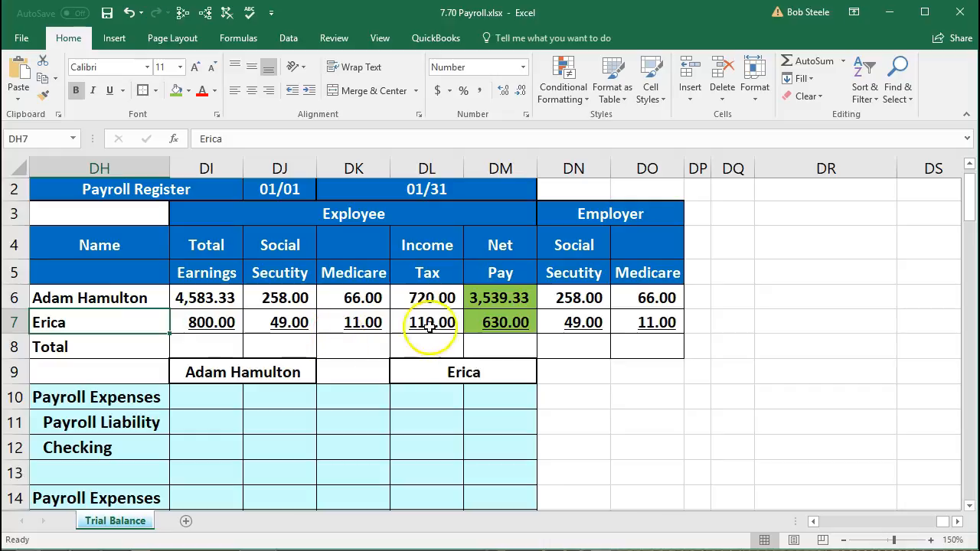
click(483, 297)
click(499, 322)
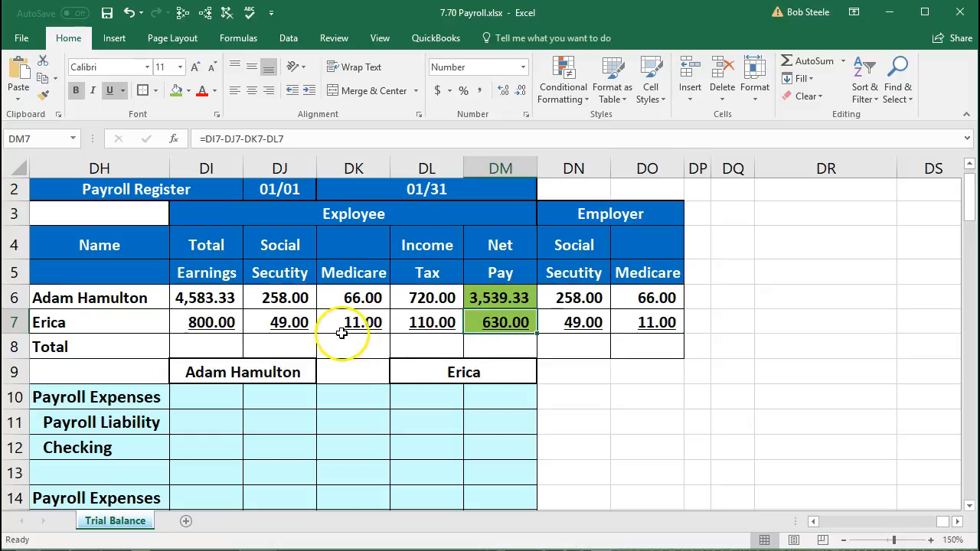
drag(131, 295, 182, 321)
scroll(179, 319, down, 3)
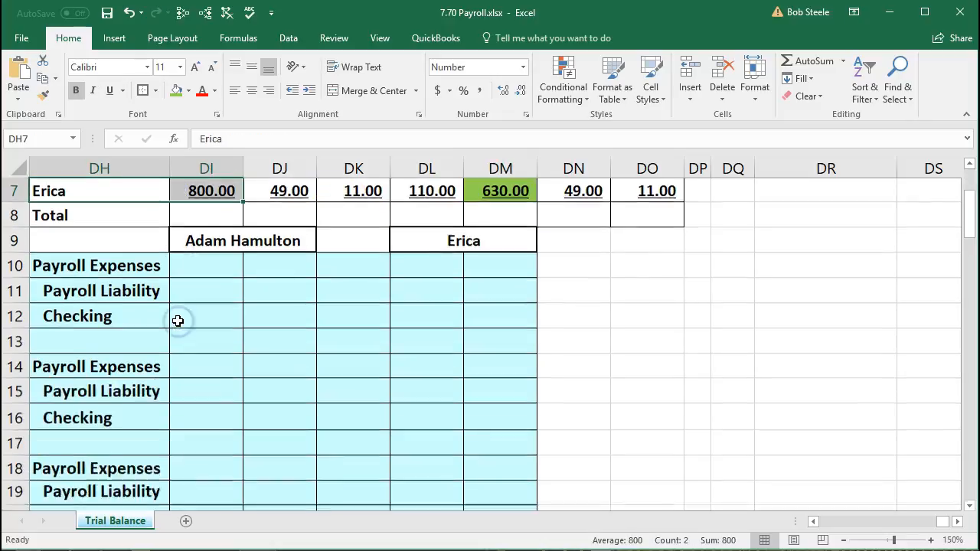
scroll(178, 321, up, 3)
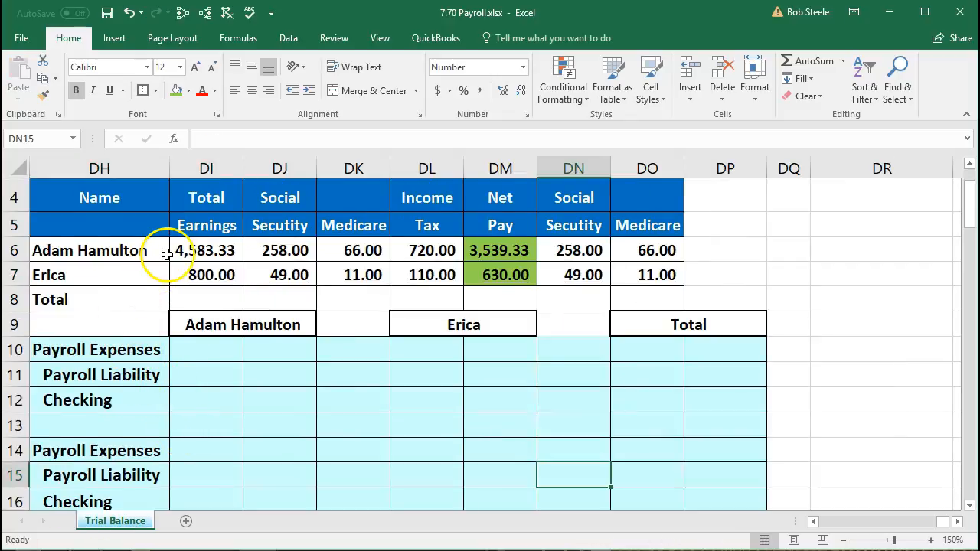
click(192, 249)
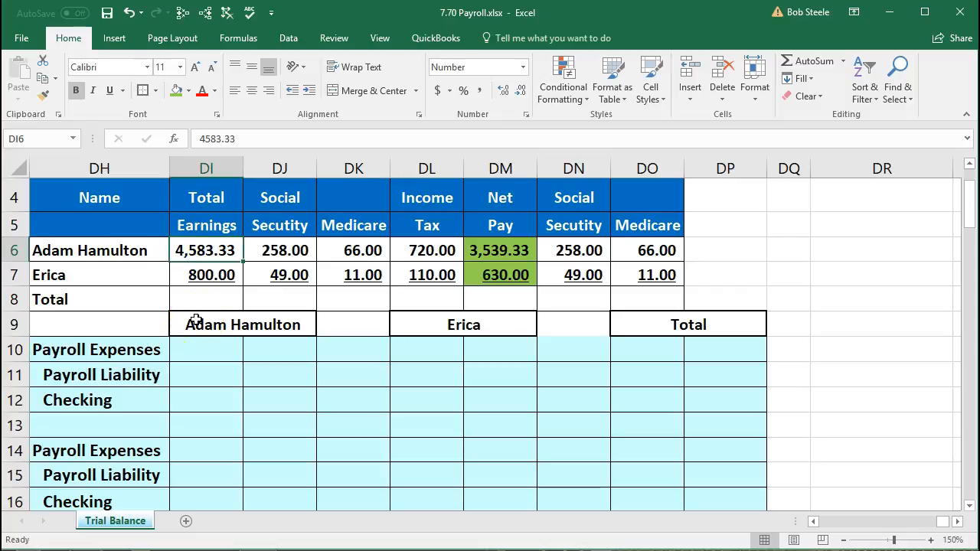
- Enter the first employee's Checking credit in DJ12 as the negative of net pay with the formula =-DM6
click(129, 408)
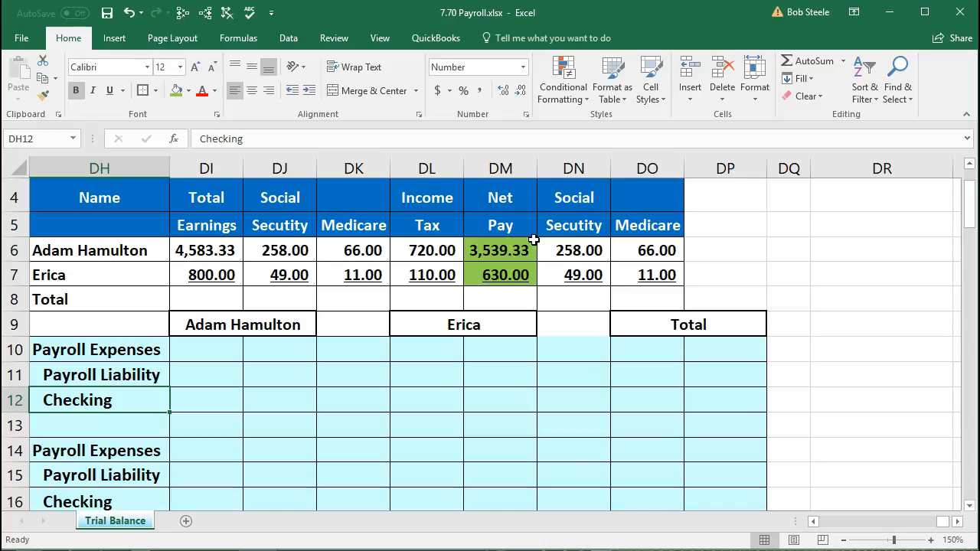
click(281, 398)
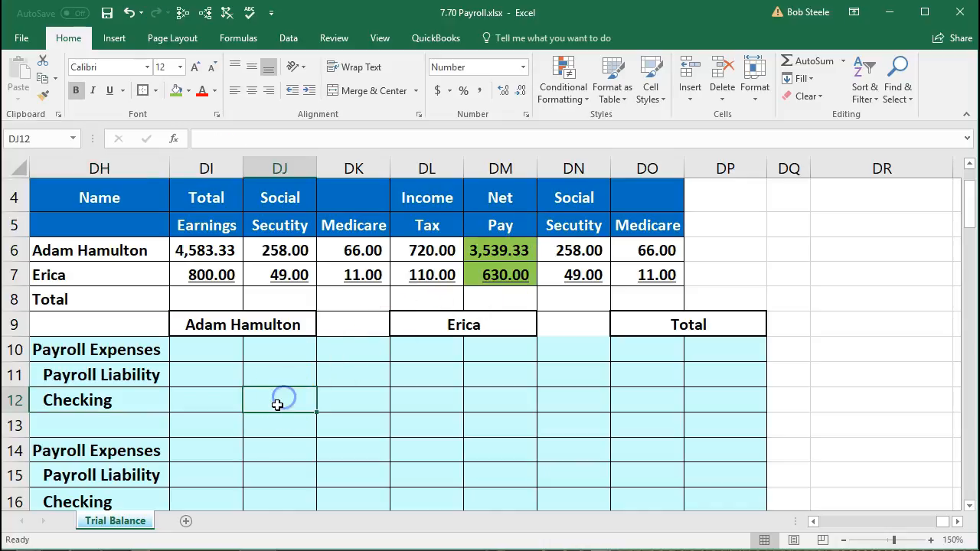
text(-)
key(Right)
key(Right)
key(Right)
key(Up)
key(Up)
key(Up)
key(Up)
key(Up)
key(Up)
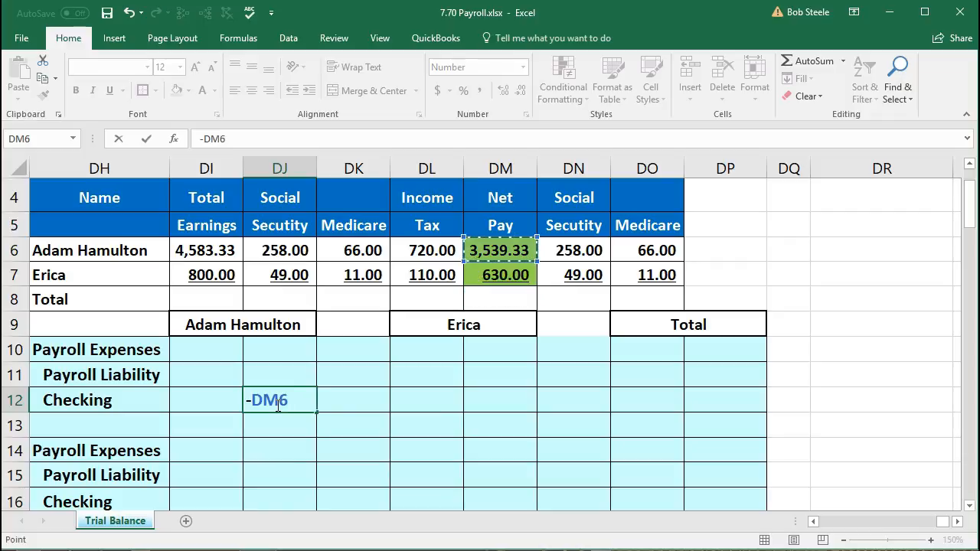
key(Return)
key(Up)
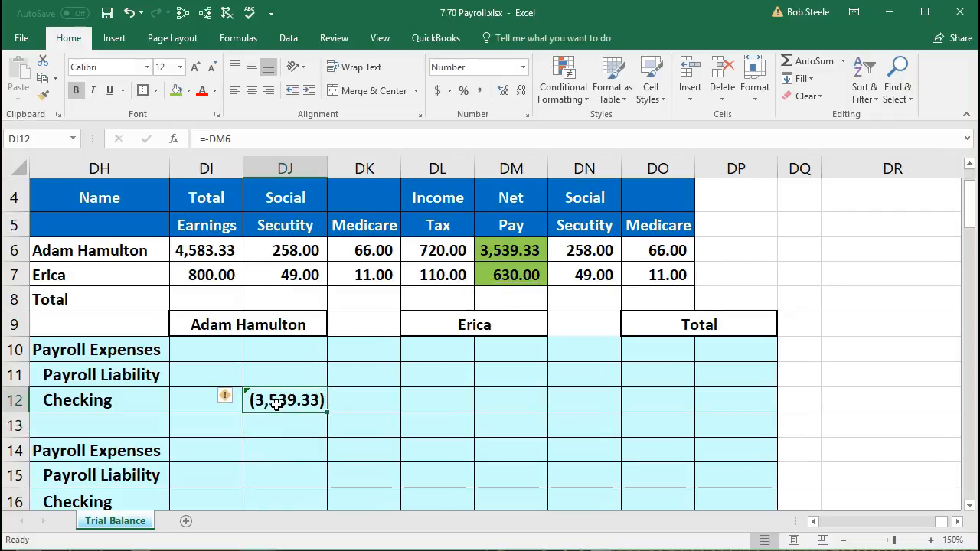
- Link the first employee's Payroll Expenses debit in DI10 to total earnings with the formula =DI6
key(Left)
key(Up)
key(Up)
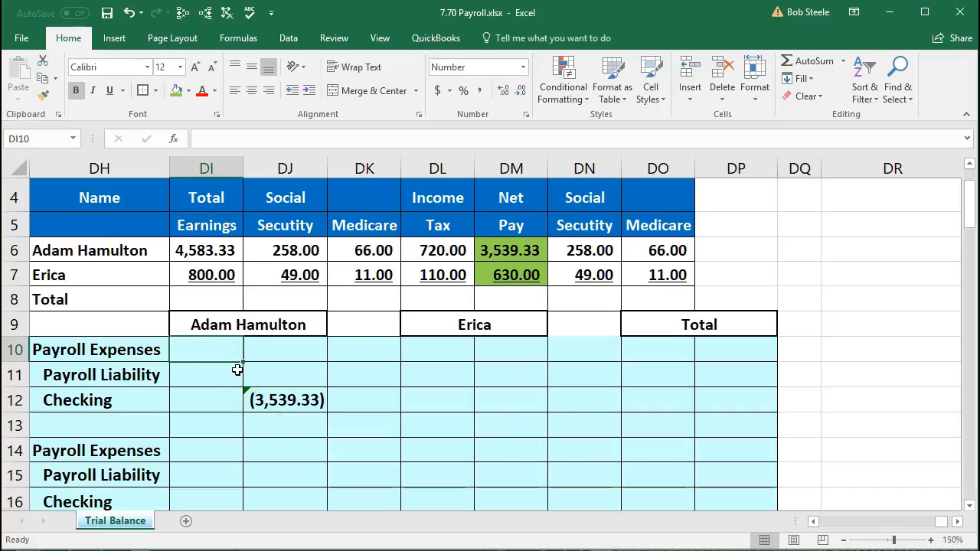
click(192, 252)
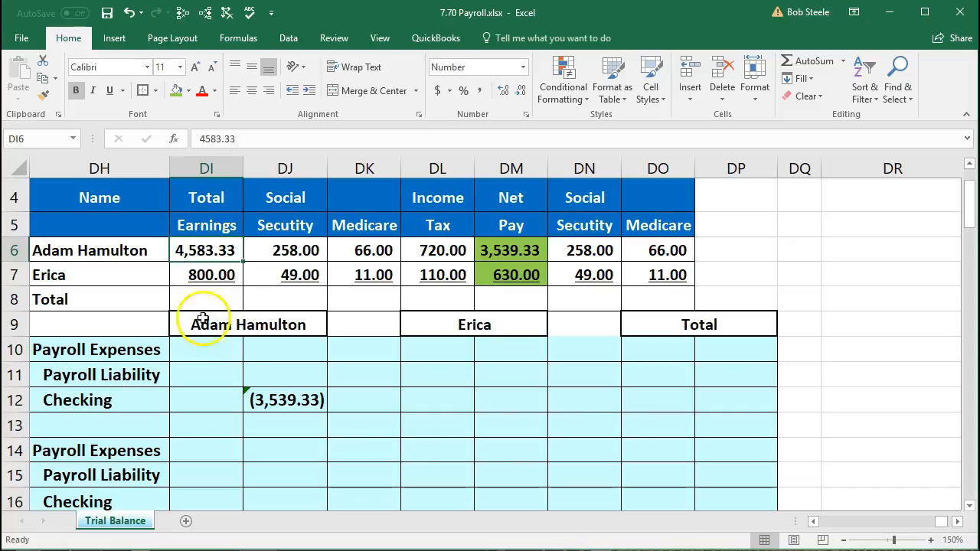
click(201, 350)
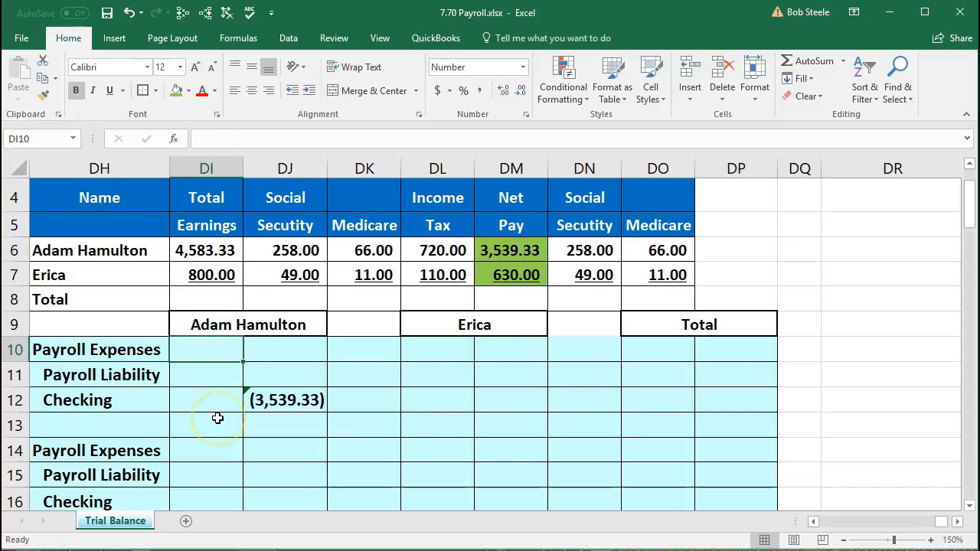
text(=)
key(Up)
key(Up)
key(Up)
key(Up)
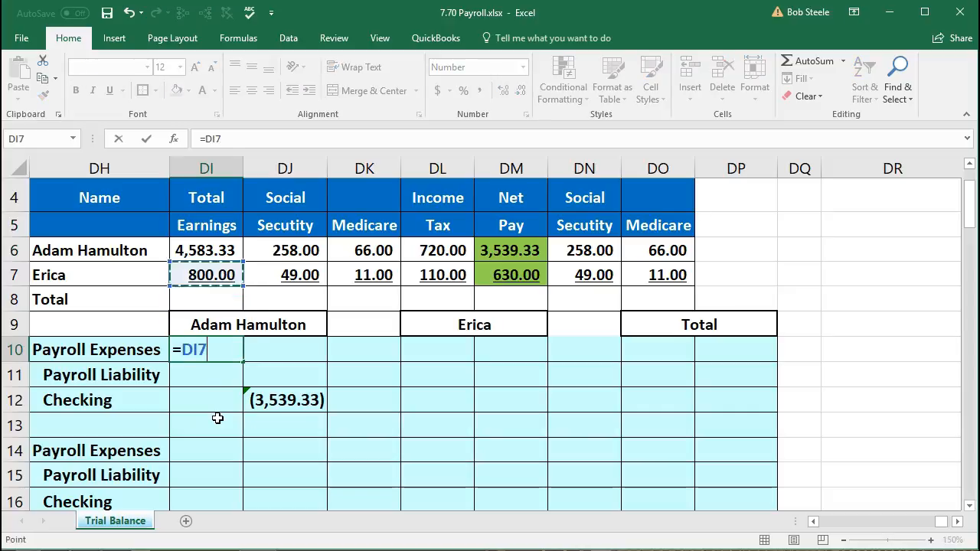
key(Return)
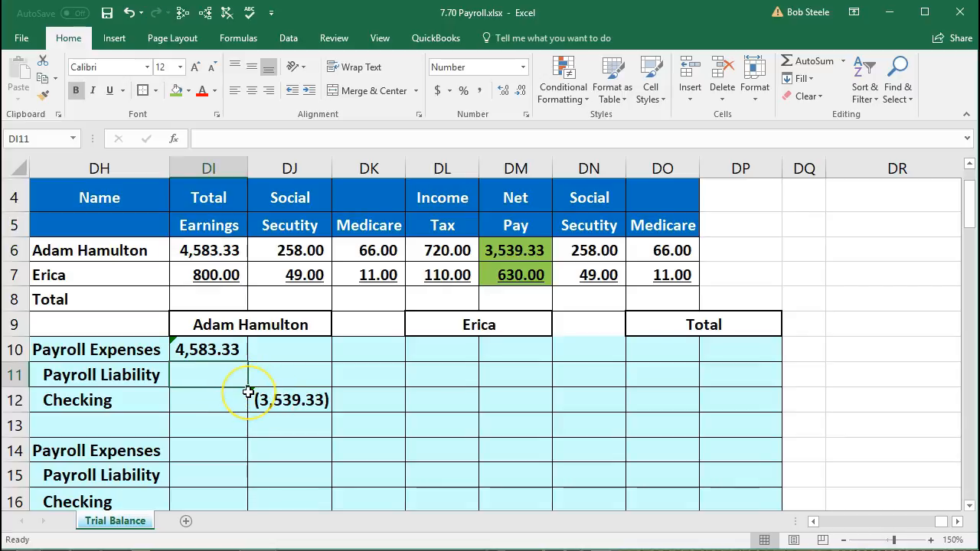
- Examine the first employee's withholdings in DJ6:DL6, then switch to Calculator and add 258 + 66 + 720
drag(289, 250, 447, 245)
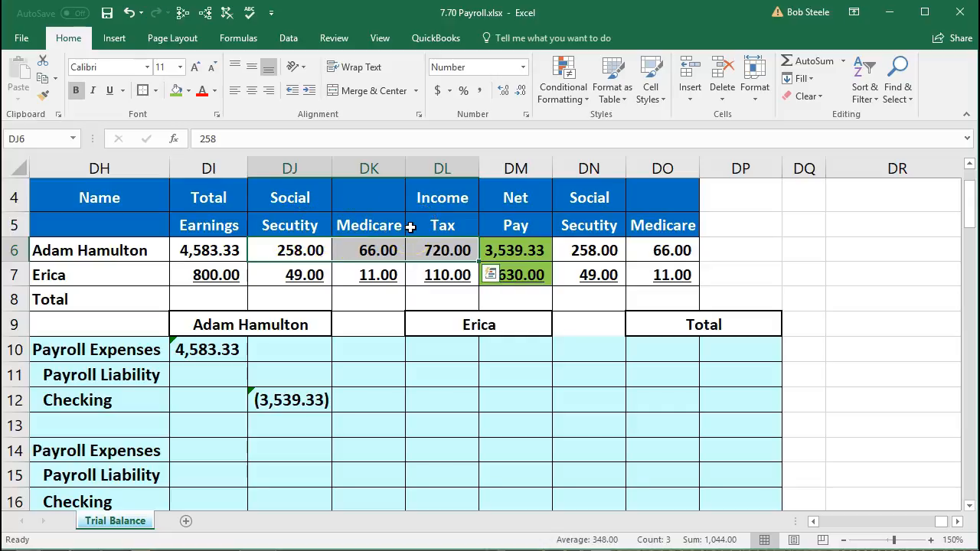
click(297, 373)
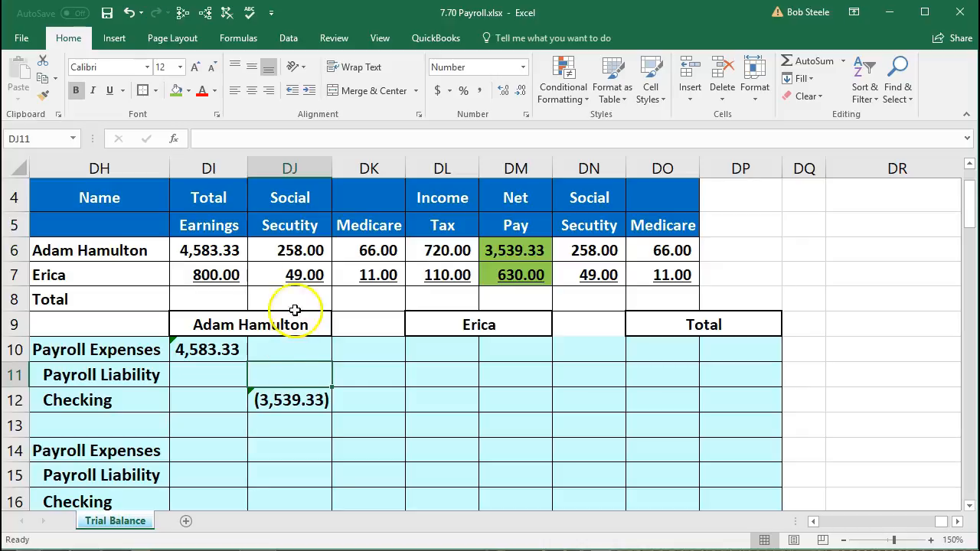
drag(296, 250, 422, 243)
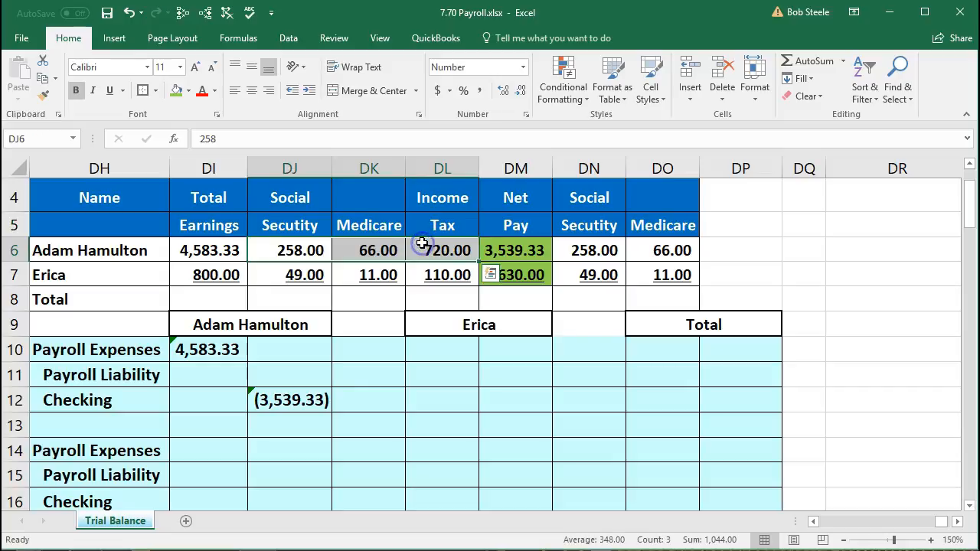
key(alt+Tab)
click(681, 371)
text(2)
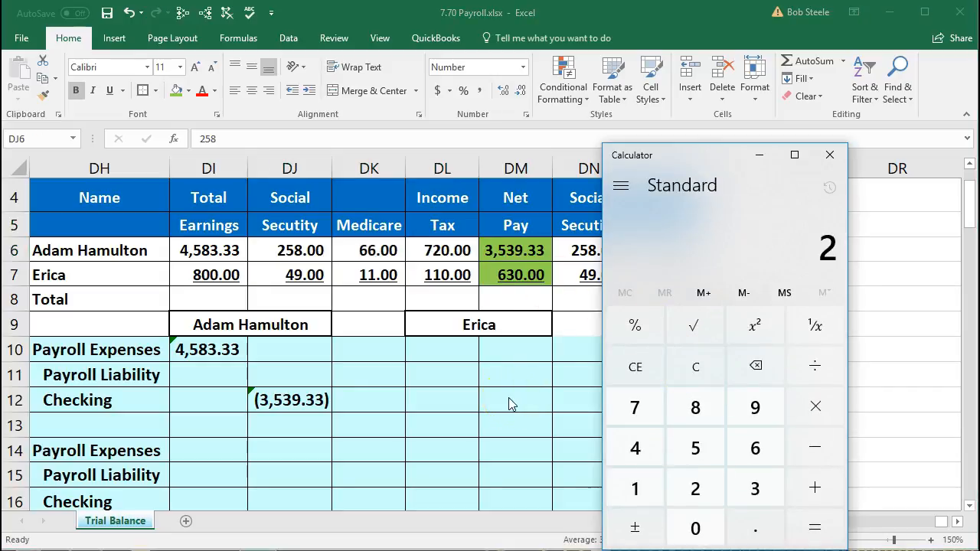
text(58+66+720+)
click(636, 406)
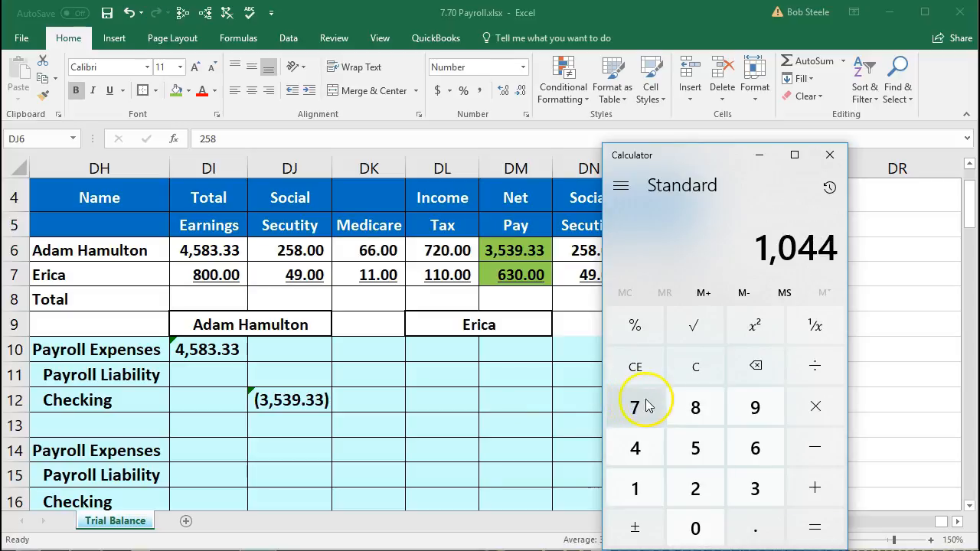
- Clear Calculator and work out the first employee's payroll liability as 4583.33 - 3539.33
click(696, 367)
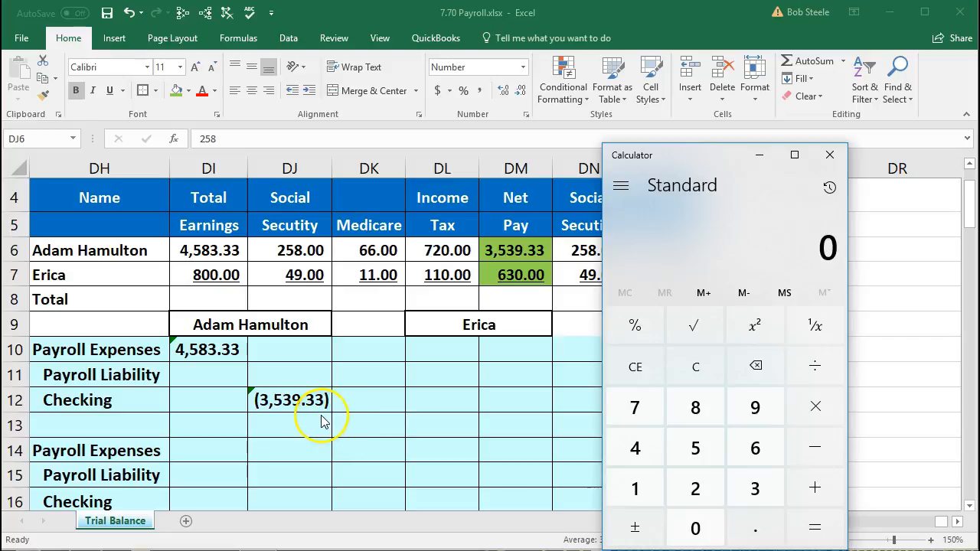
text(4583.33 - )
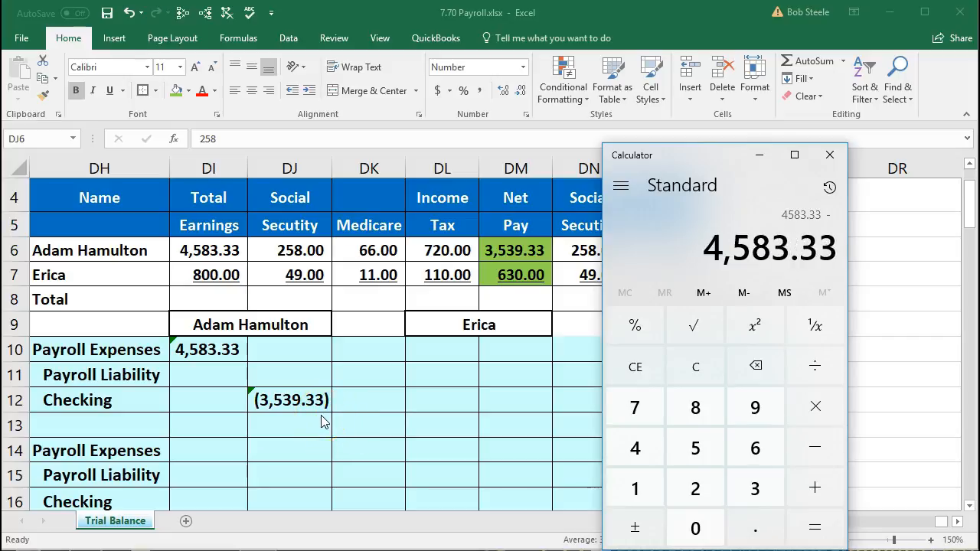
text(3,539.33)
key(Return)
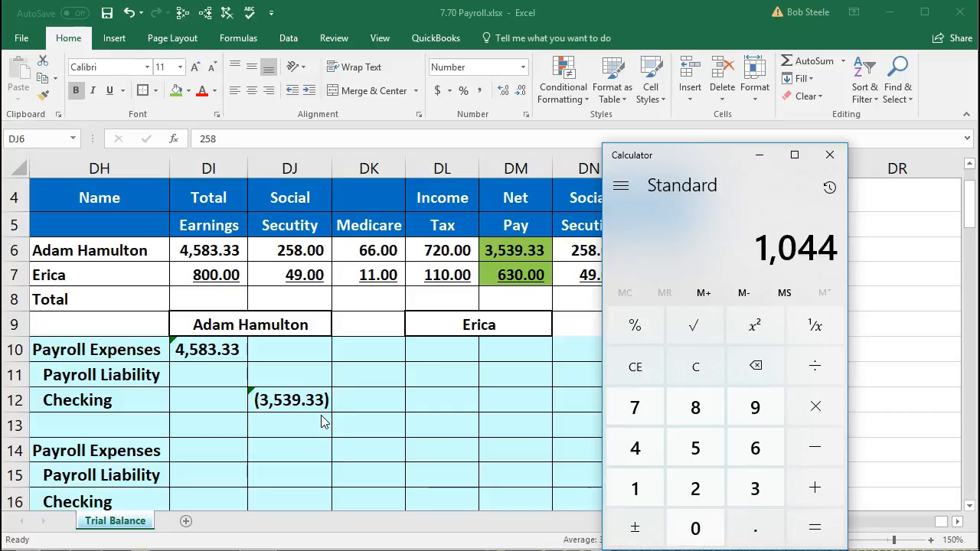
click(286, 378)
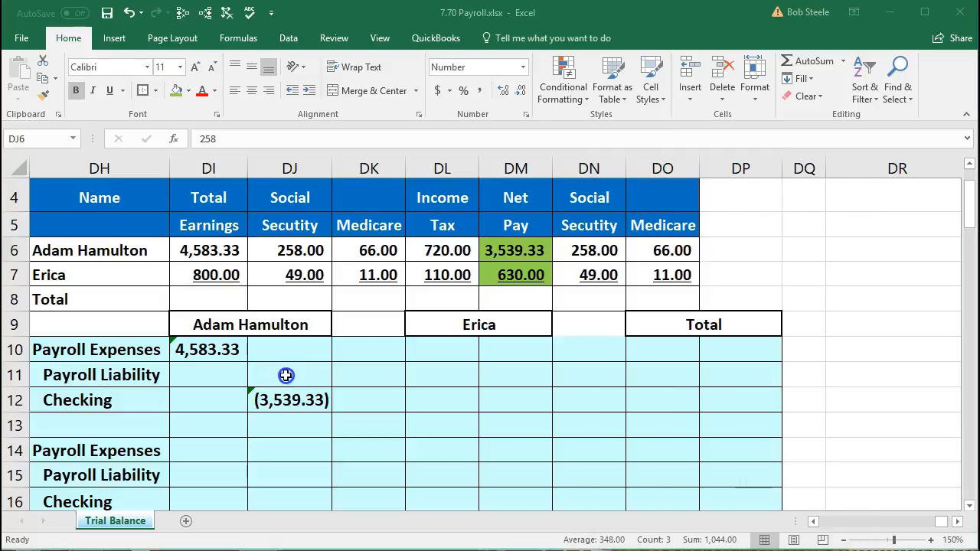
key(shift+Right)
key(shift+Right)
key(F2)
text(-sum)
key(BackSpace)
key(BackSpace)
key(BackSpace)
key(BackSpace)
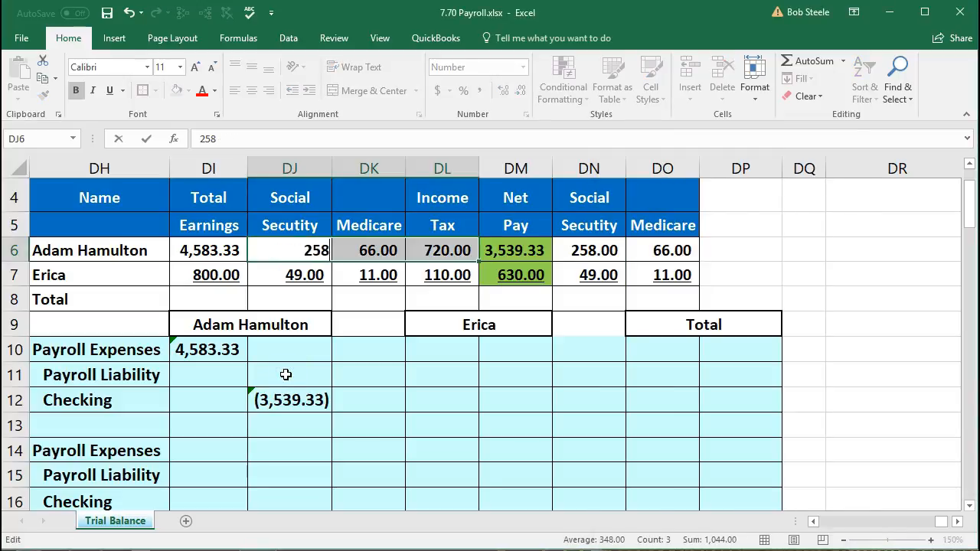
key(Return)
key(Return)
key(Down)
key(Down)
key(Down)
key(Down)
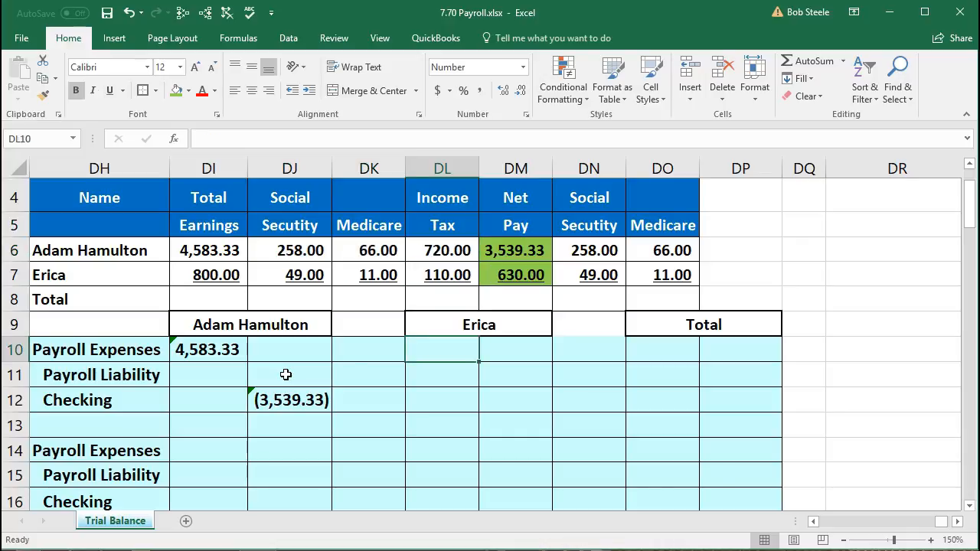
- Enter the first employee's Payroll Liability credit in DJ11 as =-SUM(DJ6:DL6) and compare the sum of DJ11:DJ12 with the expense in DI10
click(285, 375)
text(-)
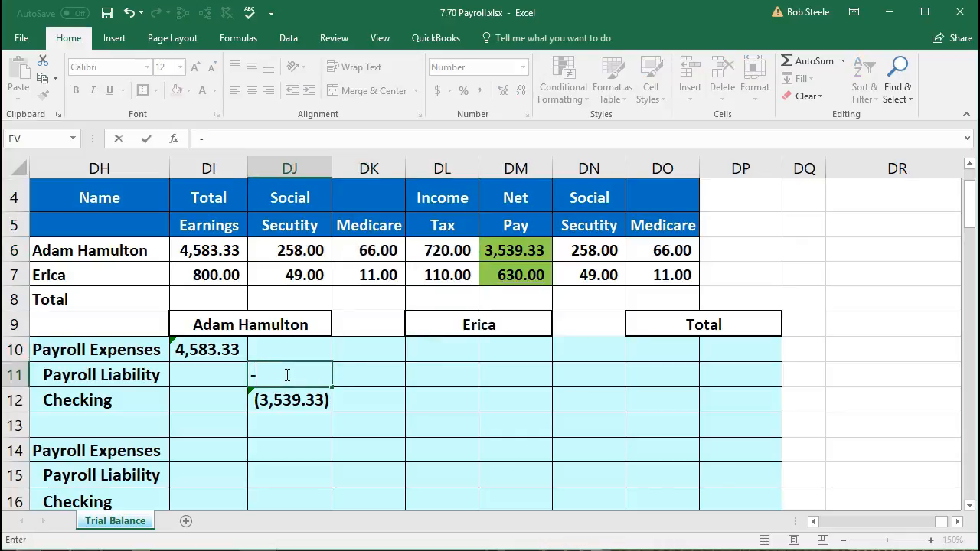
text(sum()
drag(297, 250, 456, 245)
key(Return)
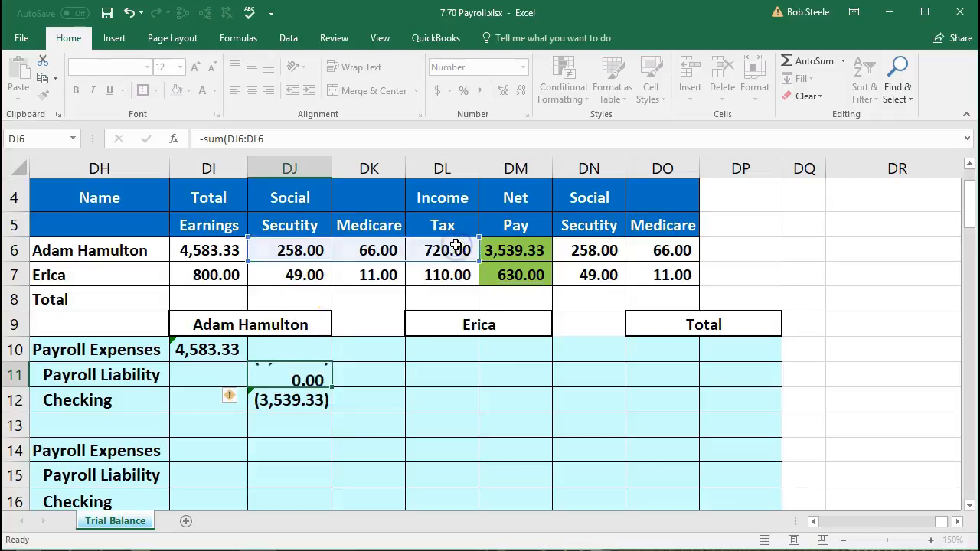
drag(317, 376, 297, 401)
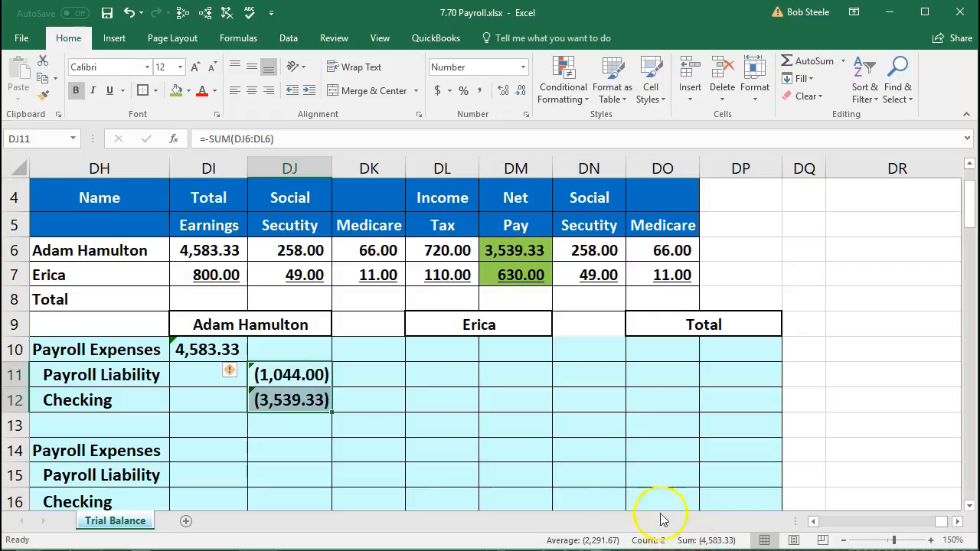
click(577, 450)
click(207, 349)
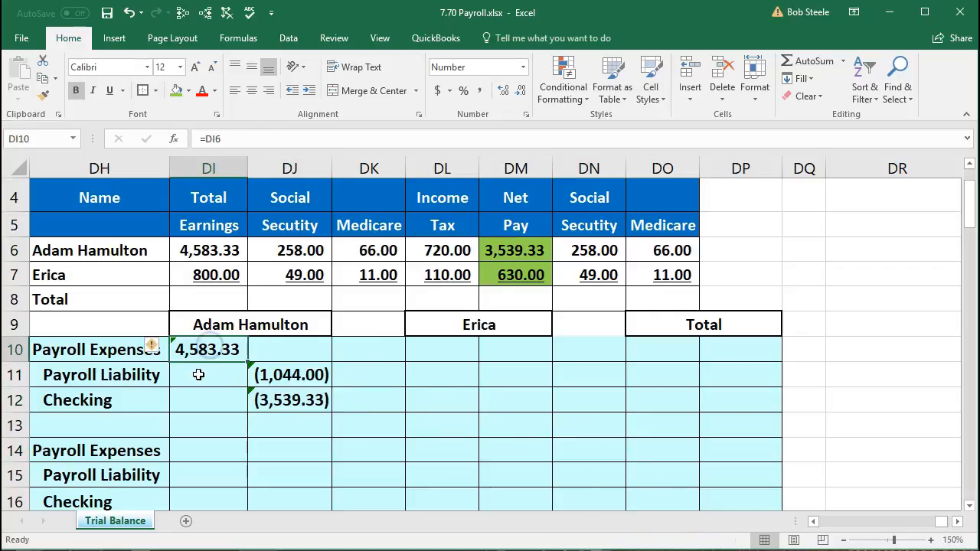
click(285, 408)
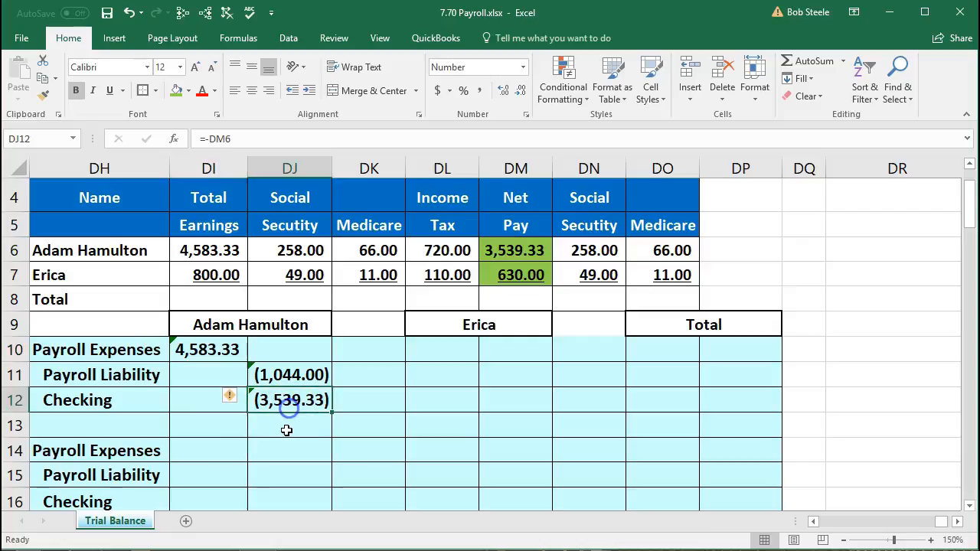
click(286, 374)
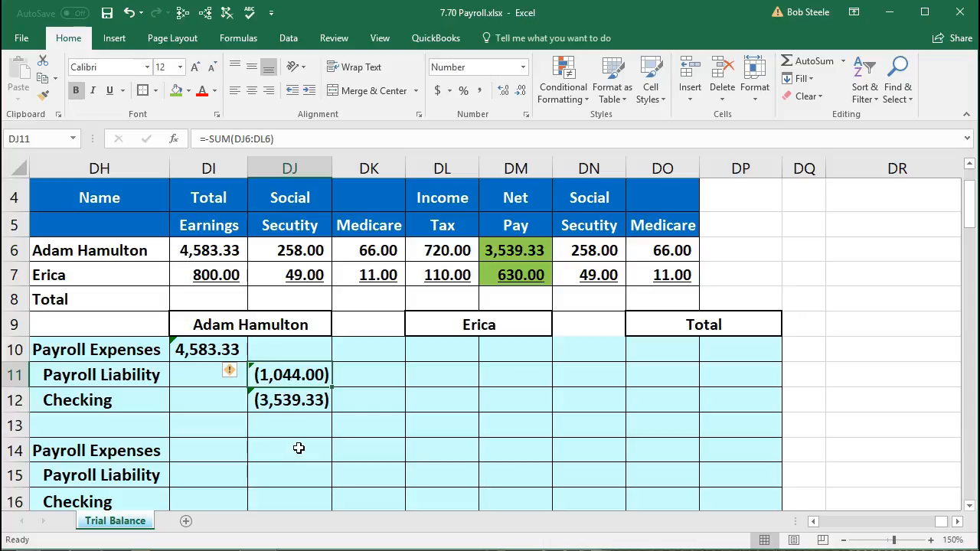
- Link the second employee's Payroll Expenses debit in DL10 to total earnings with the formula =DI7
click(427, 351)
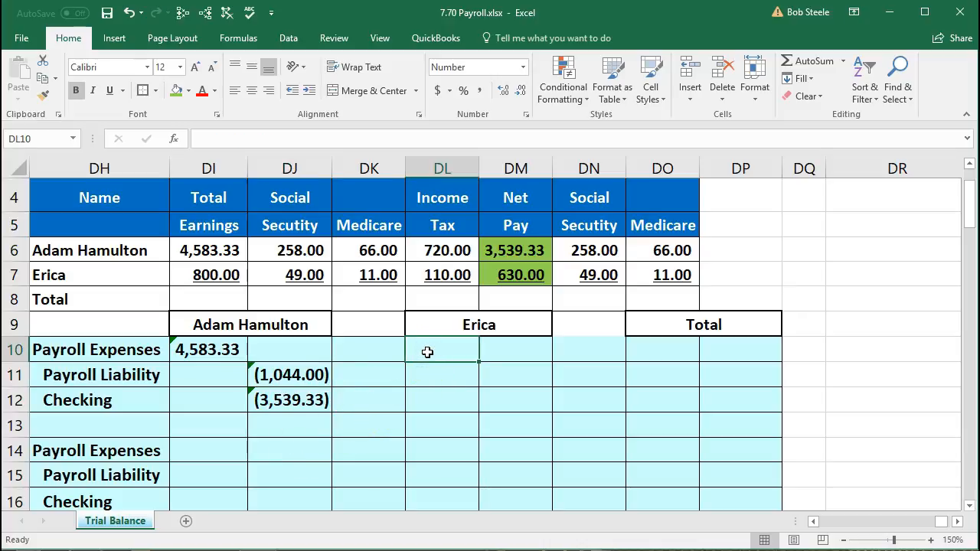
text(=)
click(211, 287)
click(217, 273)
key(Return)
- Link the second employee's Checking credit in DM12 to net pay with the formula =-DM7
key(Down)
key(Right)
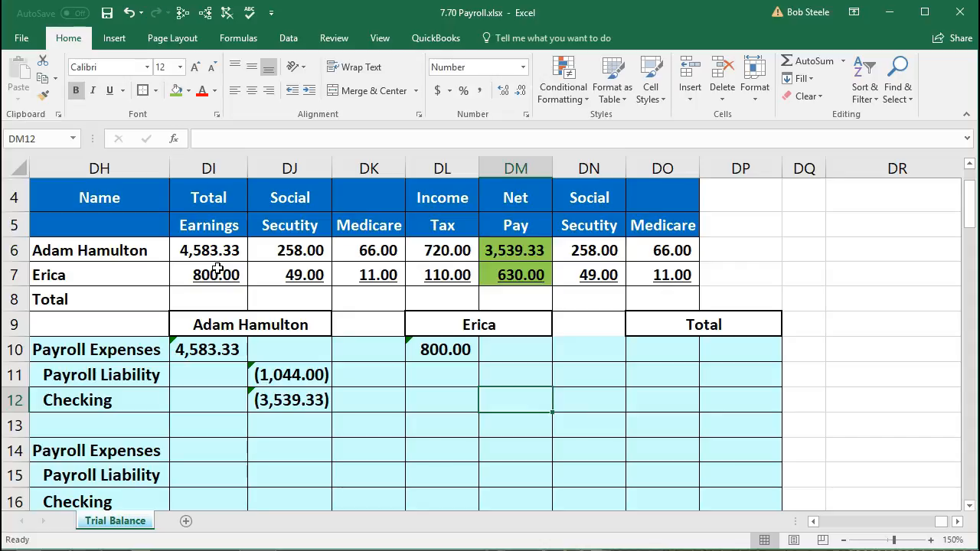
text(-)
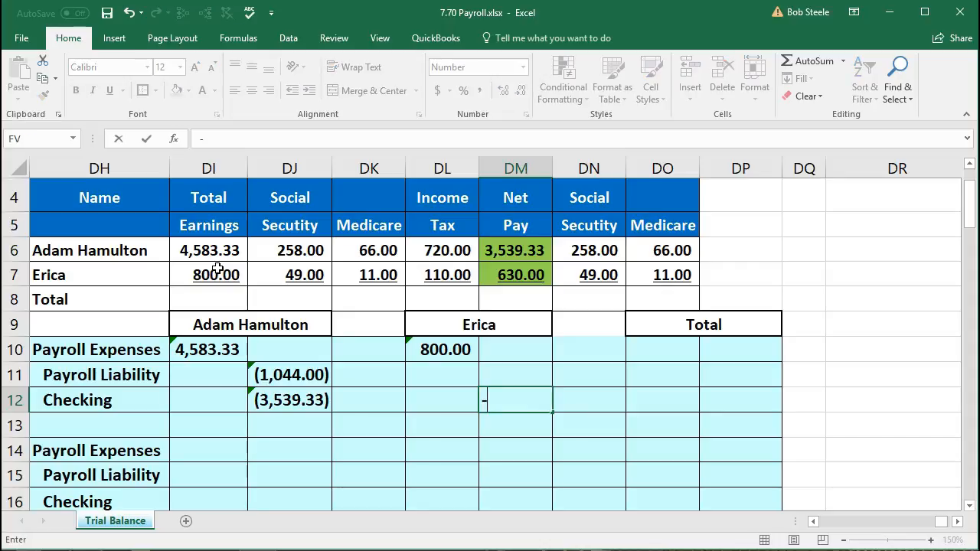
click(507, 273)
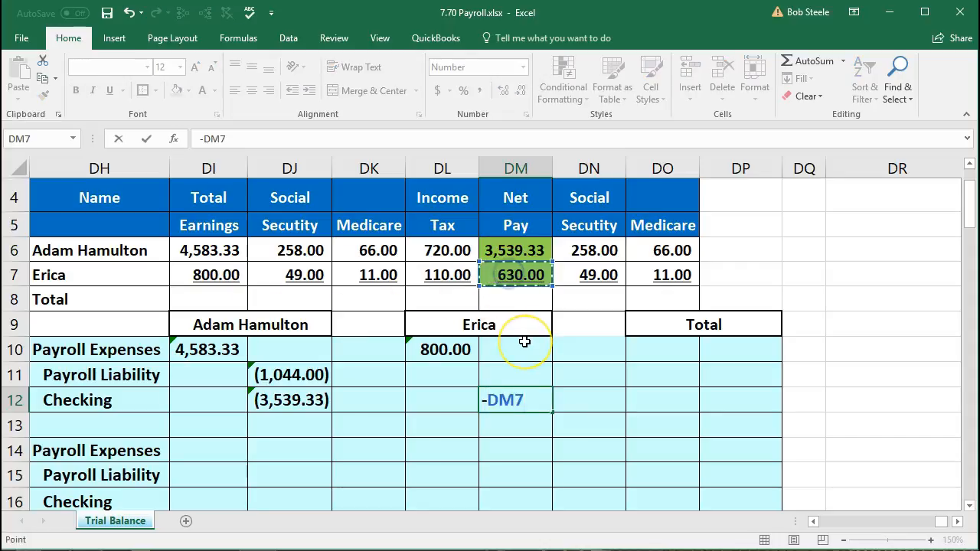
key(Return)
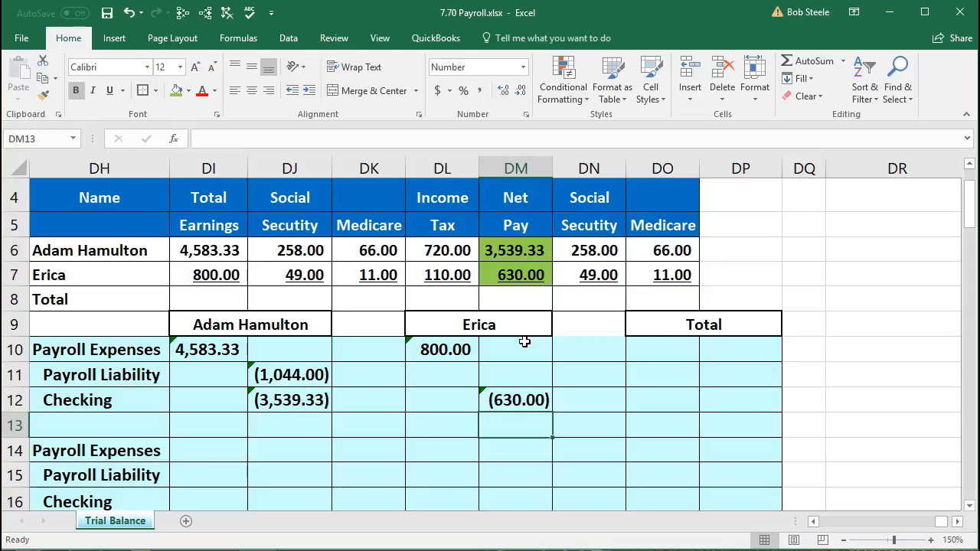
- Check the second employee's earnings and net pay, then switch to Calculator and add the withholdings 49 + 11 + 110
click(223, 277)
click(489, 280)
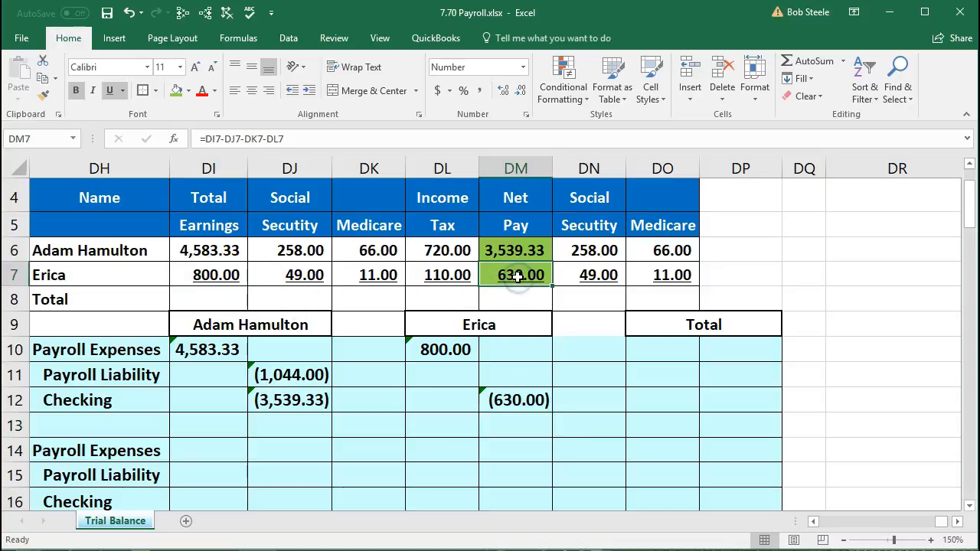
click(527, 373)
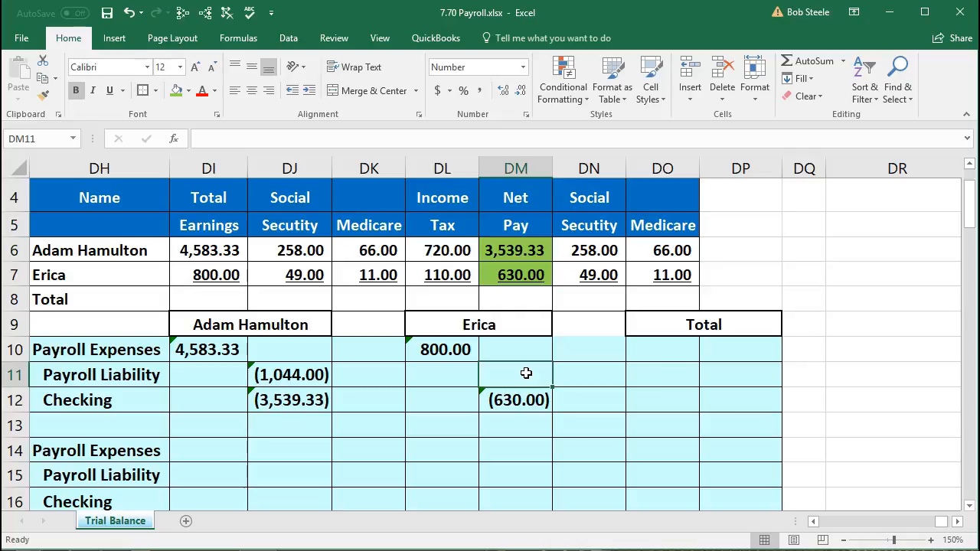
click(523, 363)
key(alt+Tab)
click(725, 393)
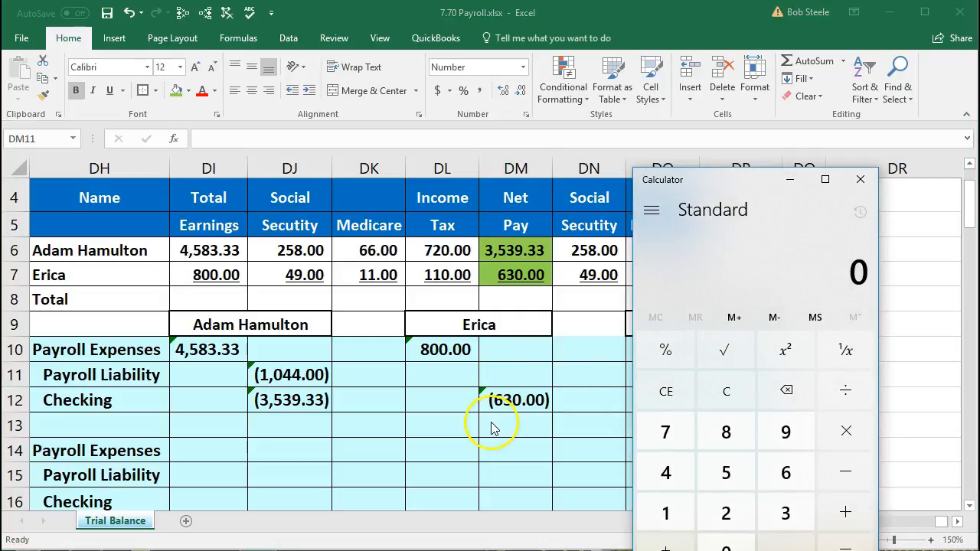
text(49+11+11)
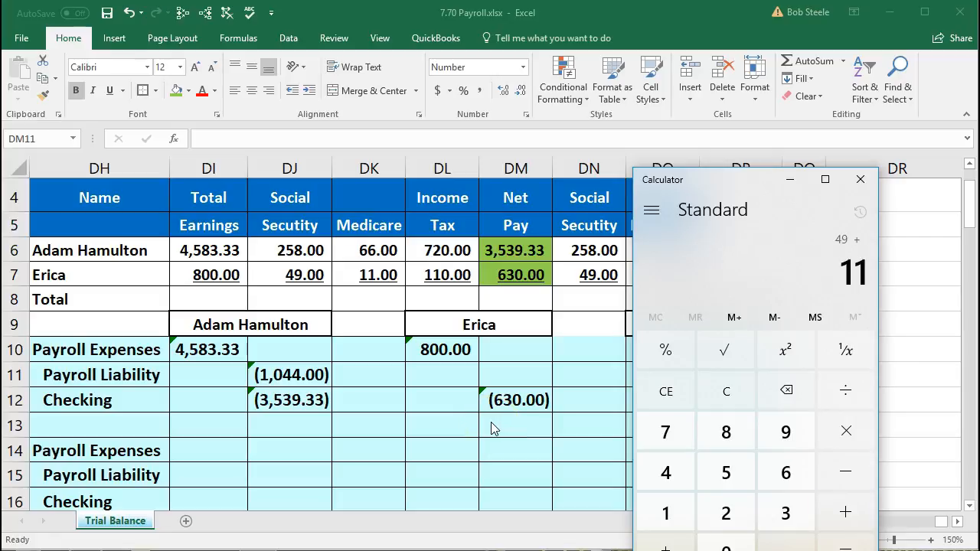
text(0)
key(Return)
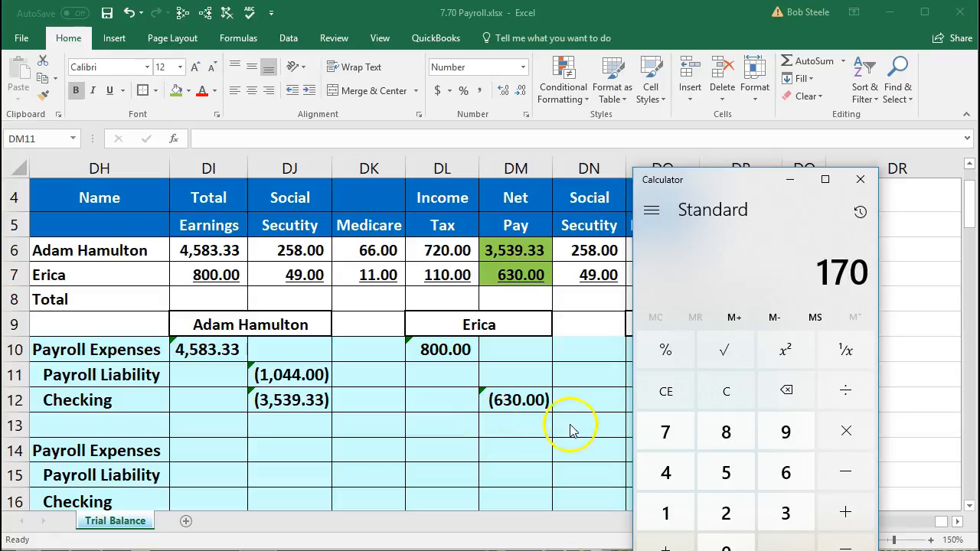
- Clear Calculator, work out the second employee's payroll liability as 800 - 630, and close Calculator
click(727, 391)
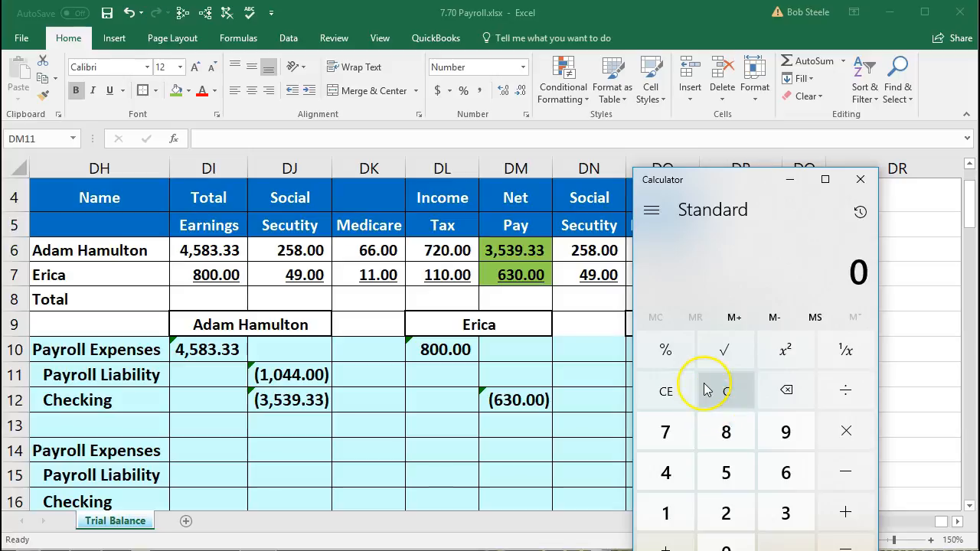
text(8)
text(630)
key(Return)
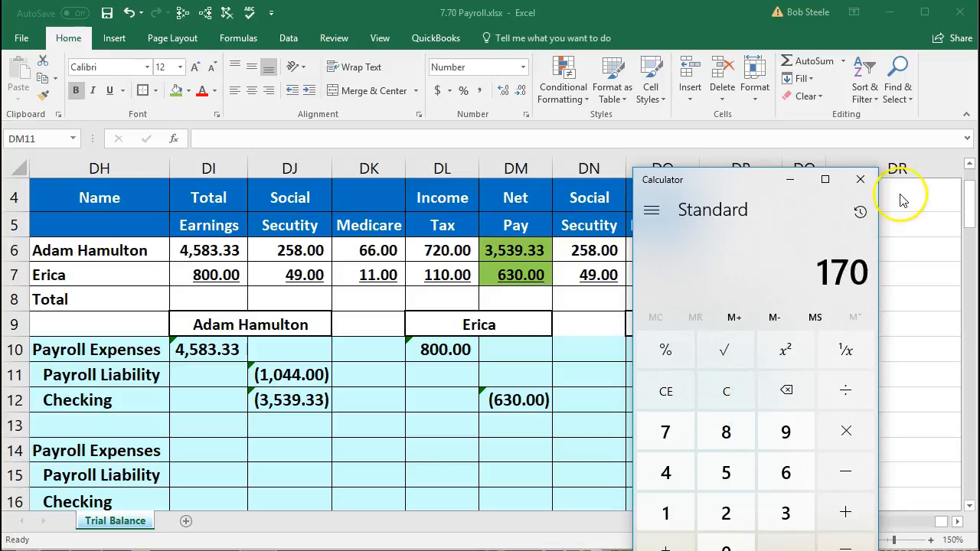
click(861, 180)
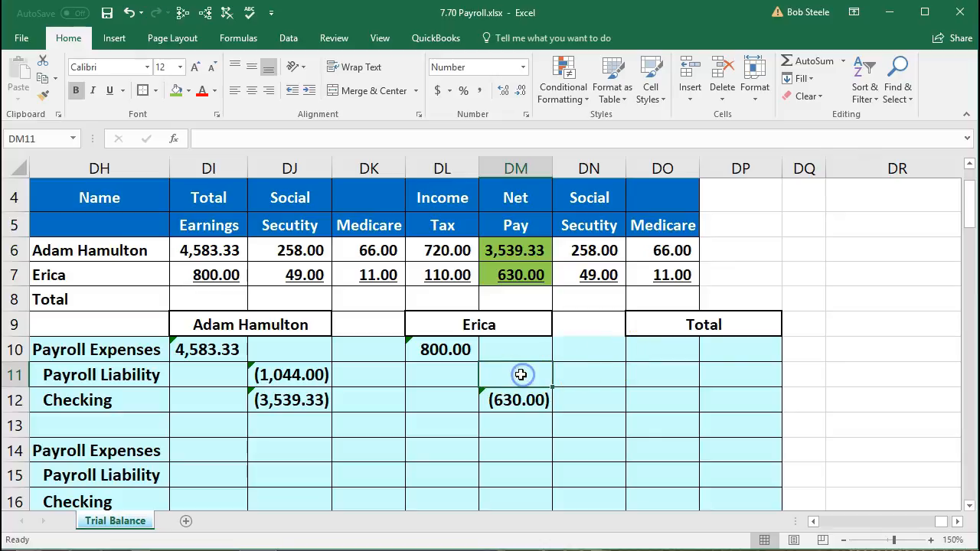
- Enter the second employee's Payroll Liability credit in DM11 as -170
text(-)
text(170)
key(Return)
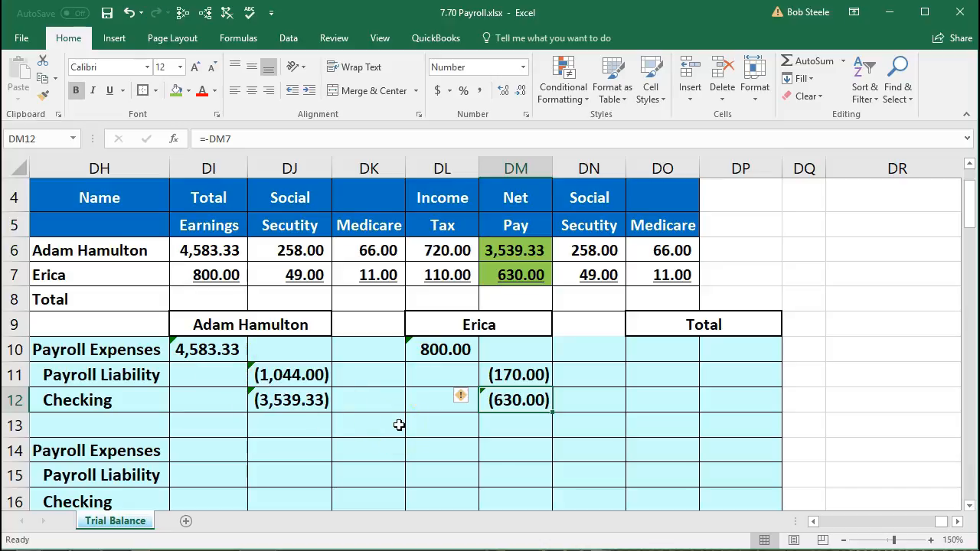
- Total the Payroll Expenses debits of both employees in DO10 with a SUM formula across row 10
click(641, 351)
text(=sum()
drag(589, 349, 209, 349)
key(Return)
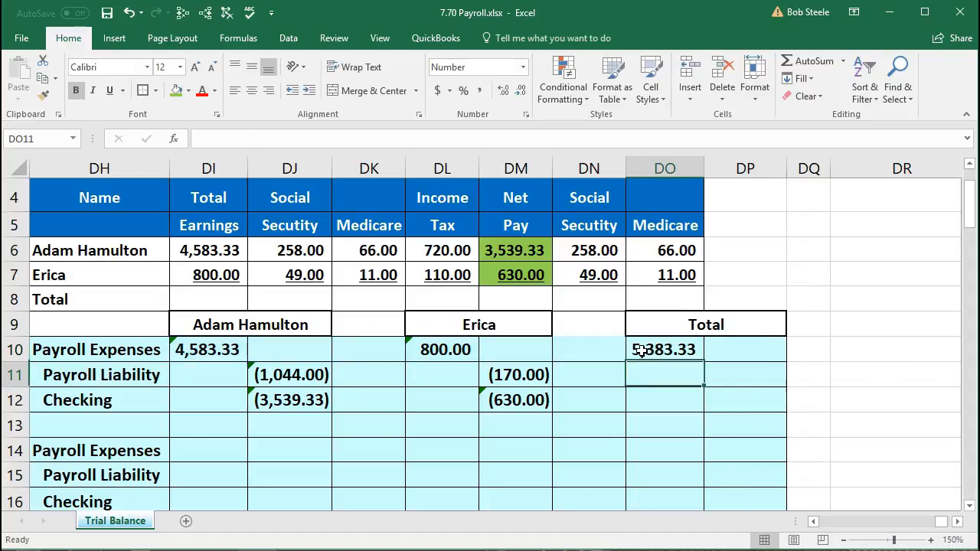
- Total the Payroll Liability credits of both employees in DP11 with a SUM formula across row 11
key(Right)
text(=sum()
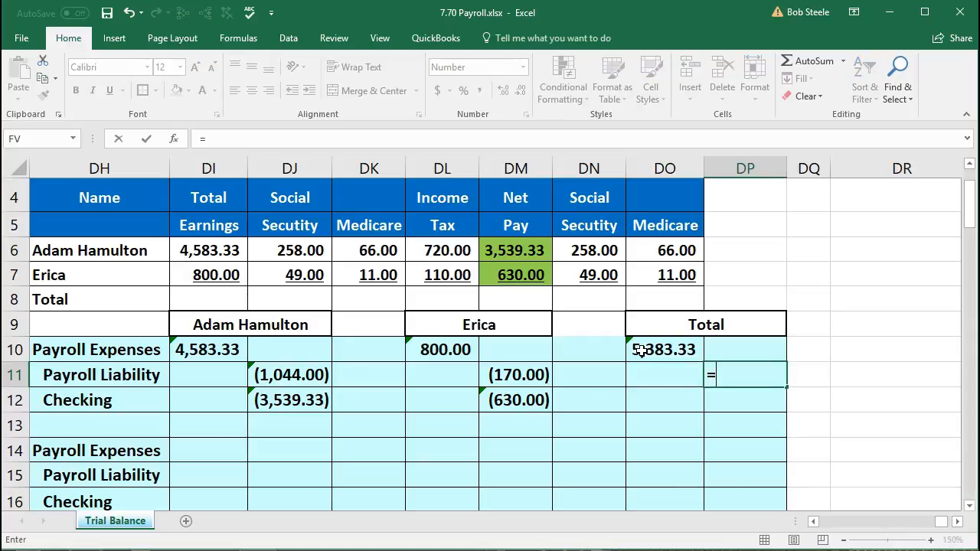
key(Left)
key(Left)
key(shift+Left)
key(shift+Left)
key(shift+Left)
key(shift+Left)
key(shift+Left)
key(shift+Left)
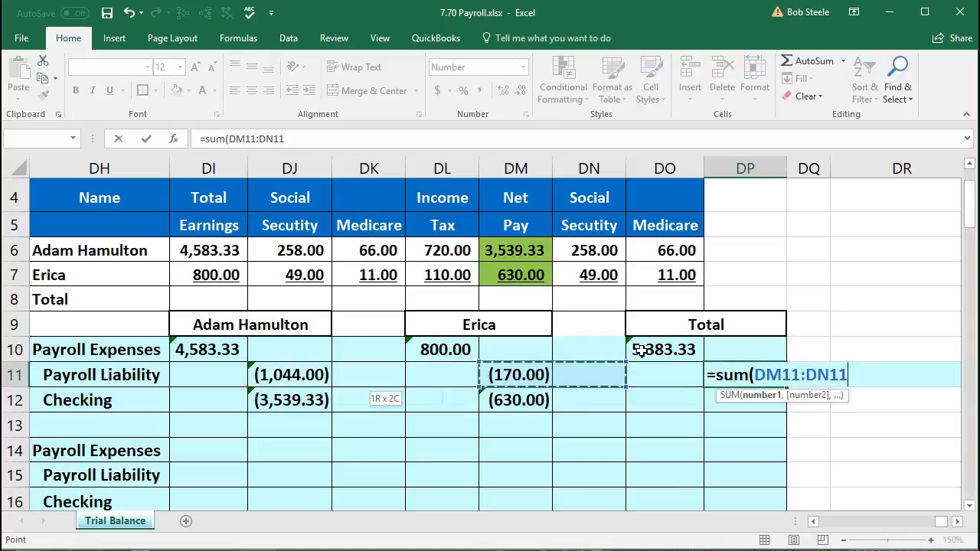
key(Right)
key(Left)
key(shift+Left)
key(shift+Left)
key(shift+Left)
key(shift+Left)
key(Return)
- Total the Checking credits of both employees in DP12 with a SUM formula across row 12
text(-s)
key(BackSpace)
key(BackSpace)
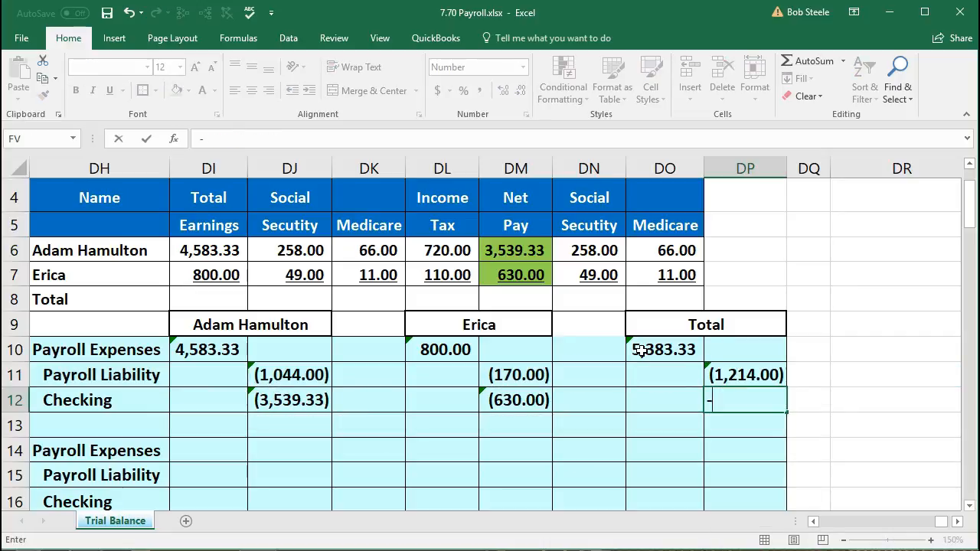
text(=sum()
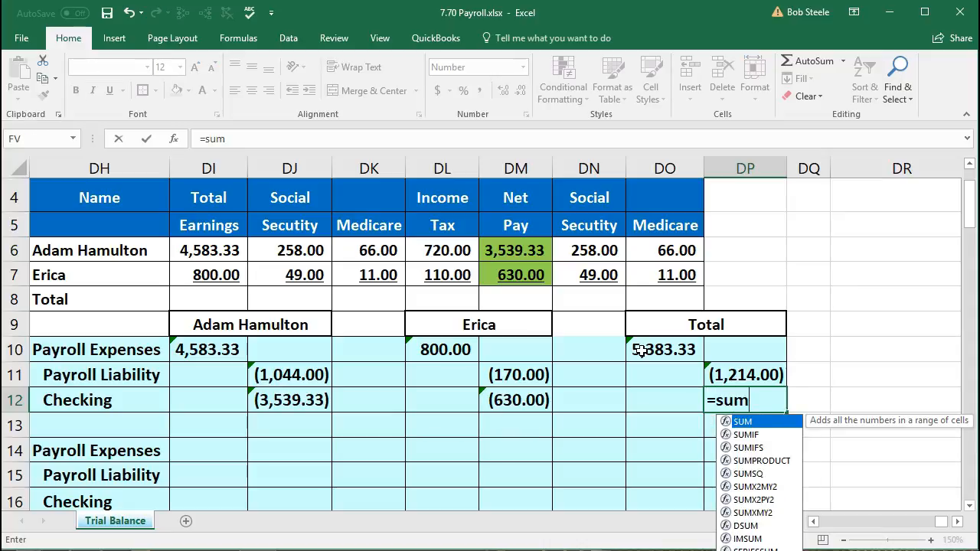
key(Left)
key(Left)
key(Left)
key(shift+Left)
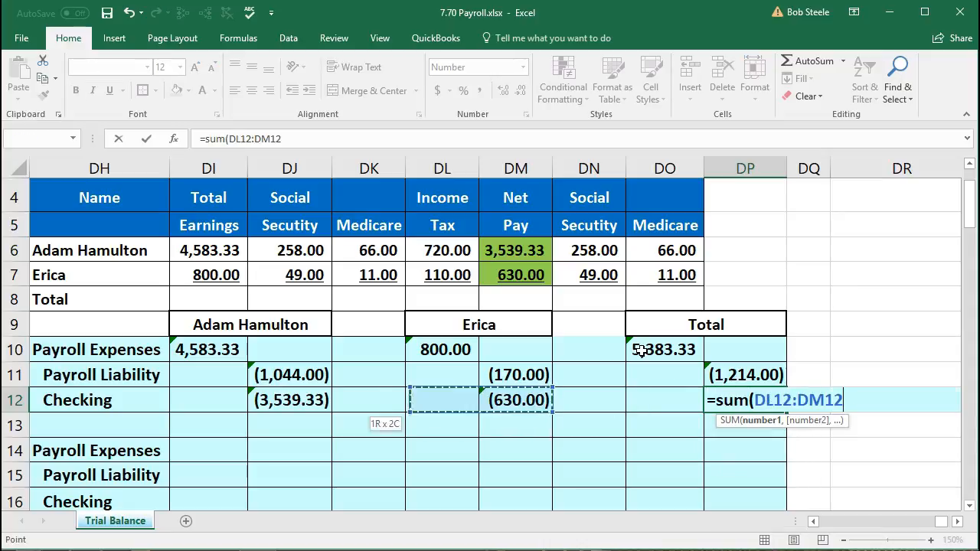
key(shift+Left)
key(shift+Left)
key(Return)
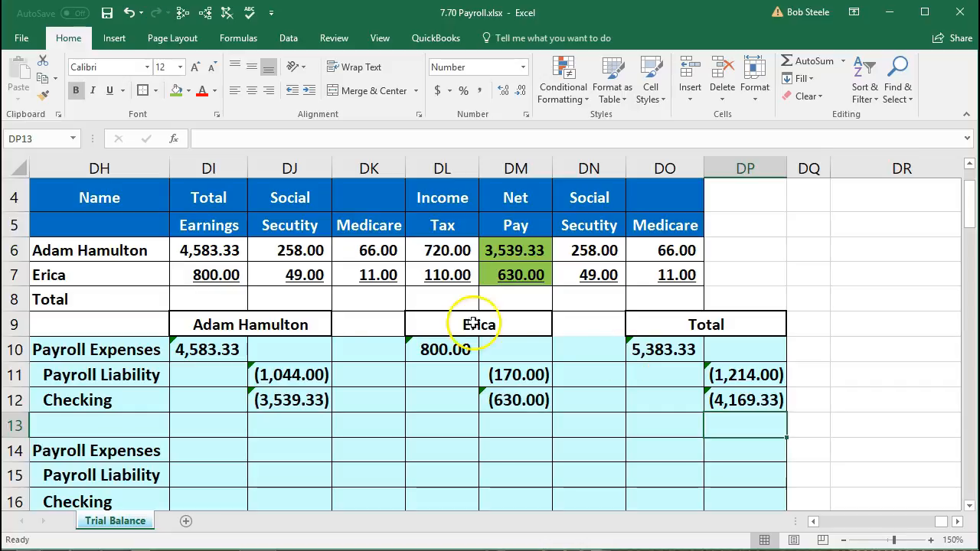
- Check whether the journal entries in rows 10 to 12 balance for each employee and for the total
drag(226, 354, 263, 392)
drag(432, 357, 490, 393)
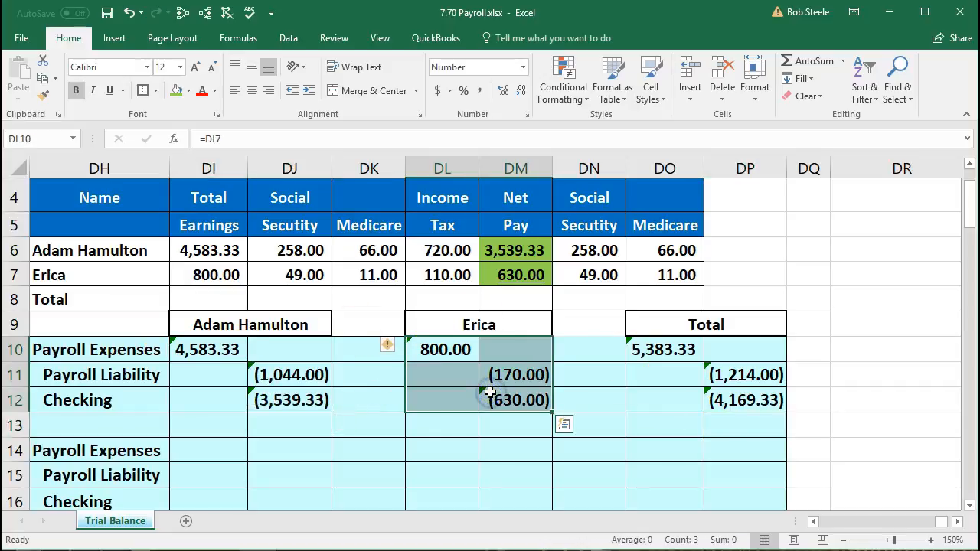
drag(659, 349, 861, 373)
click(861, 373)
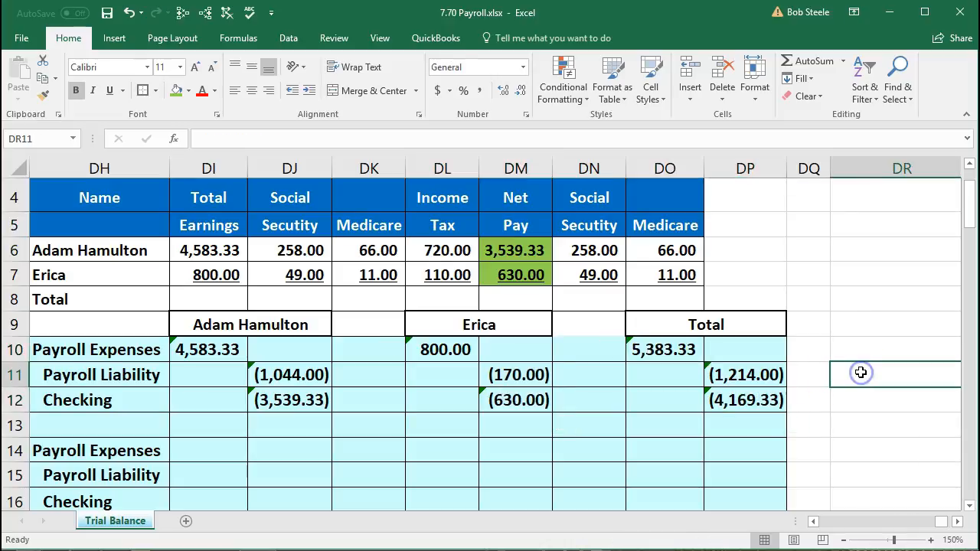
- Total both employees' earnings in DI8 with a SUM of DI6:DI7
click(220, 296)
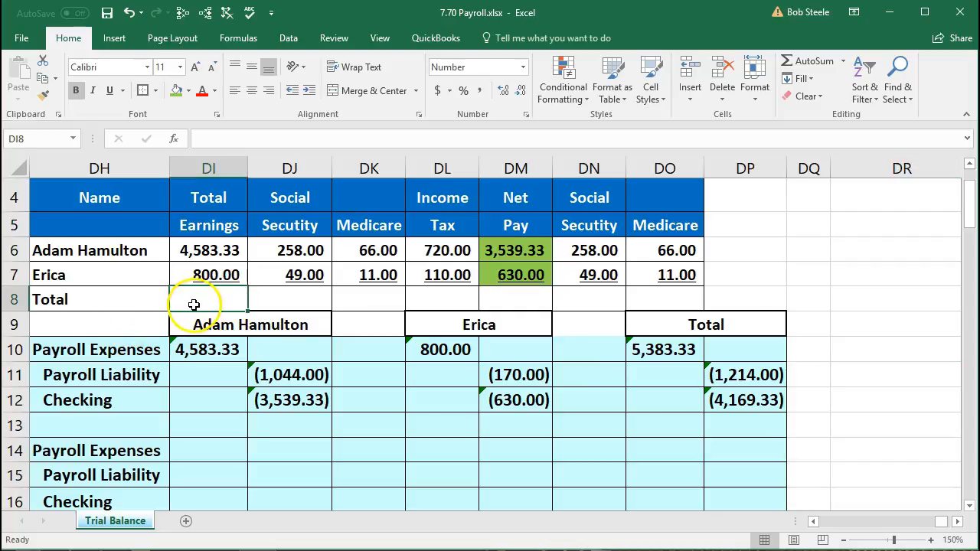
scroll(196, 306, up, 1)
scroll(145, 305, down, 1)
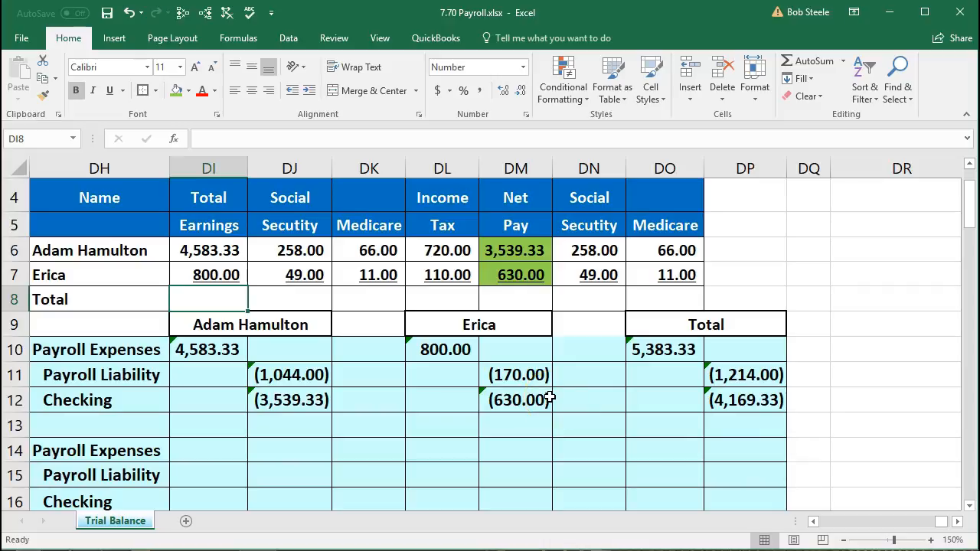
text(=sum()
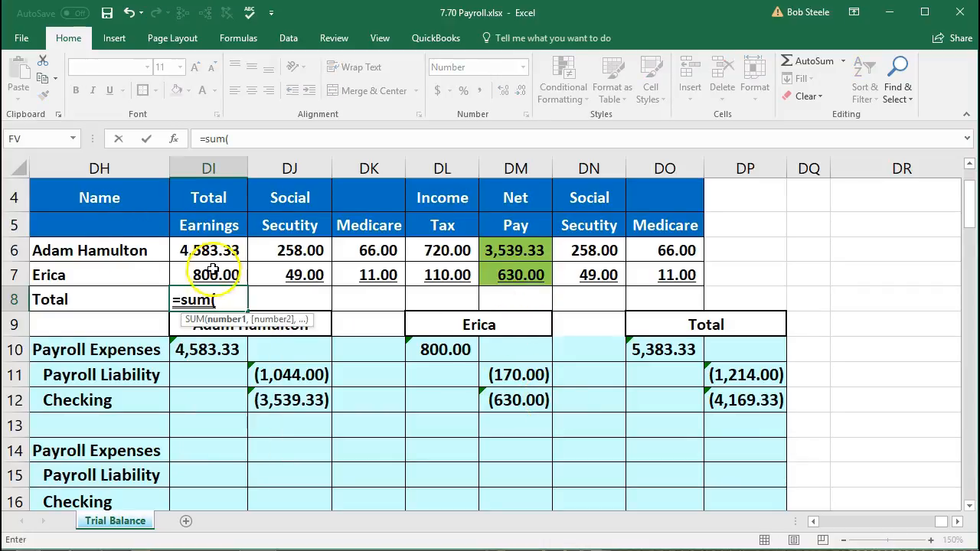
drag(205, 252, 205, 268)
key(Tab)
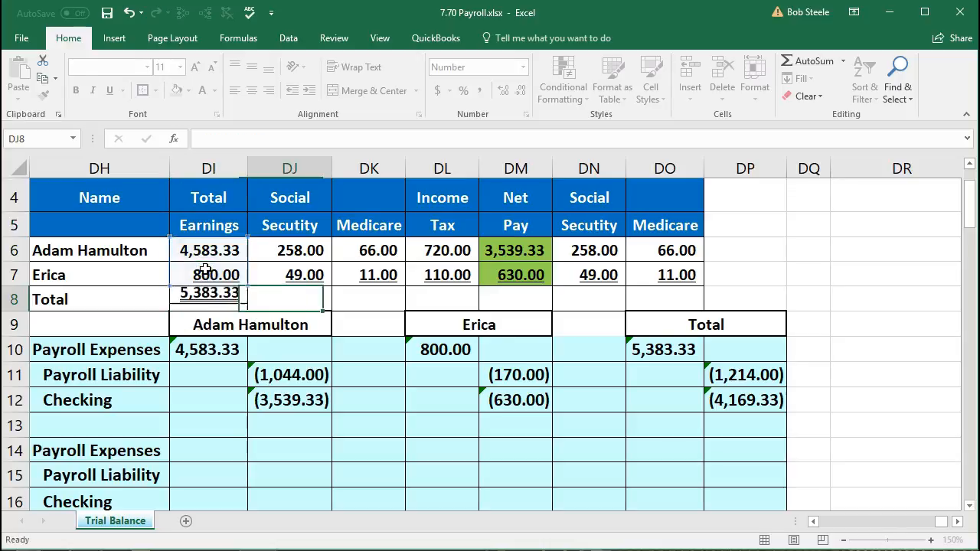
- Total the withheld Social Security in DJ8 as a SUM of DJ6:DJ7 and Medicare in DK8 as a SUM of DK6:DK7
text(=sum()
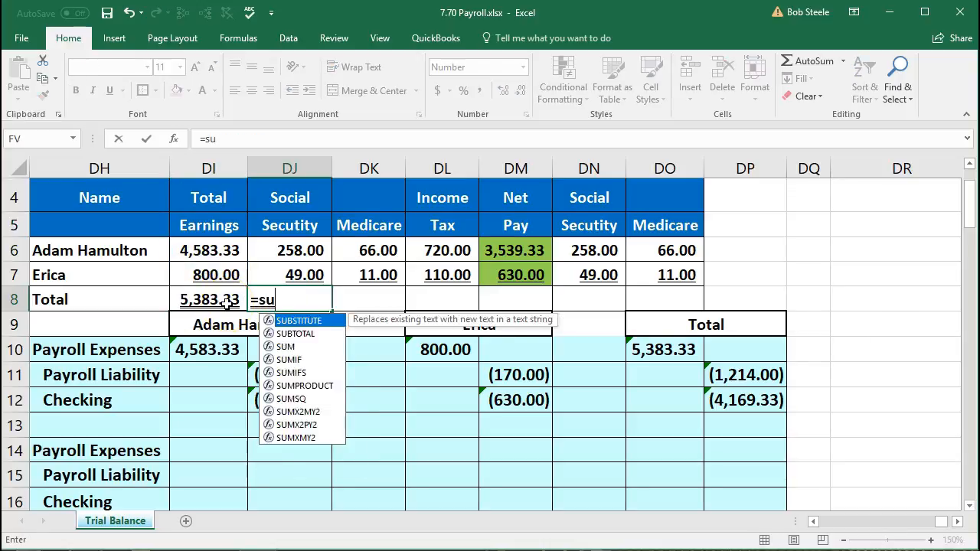
click(271, 252)
drag(271, 261, 267, 274)
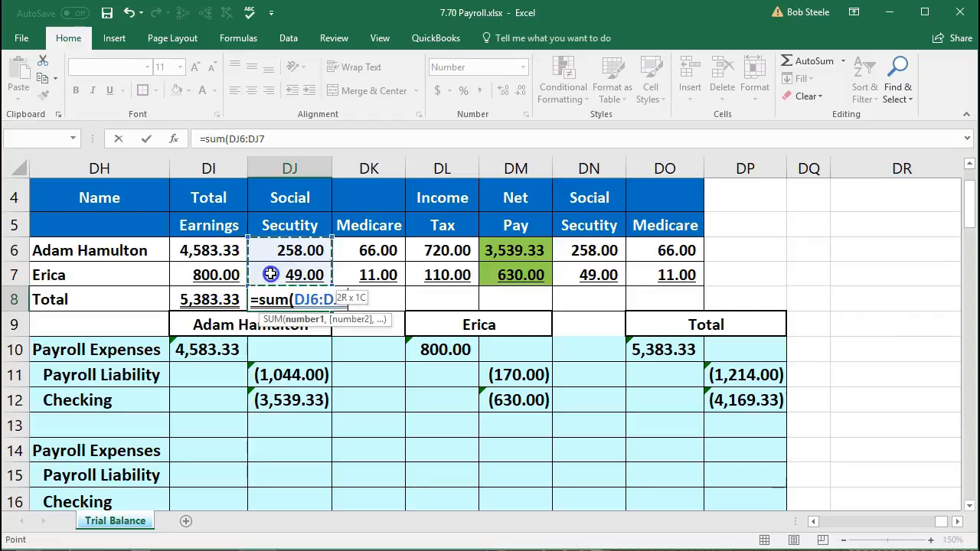
key(Tab)
text(=sum()
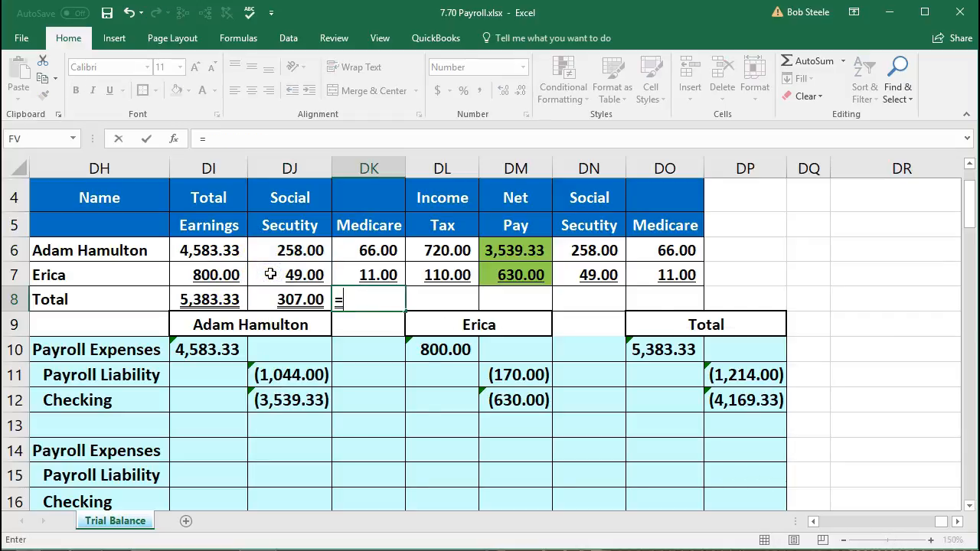
click(351, 250)
drag(351, 258, 351, 268)
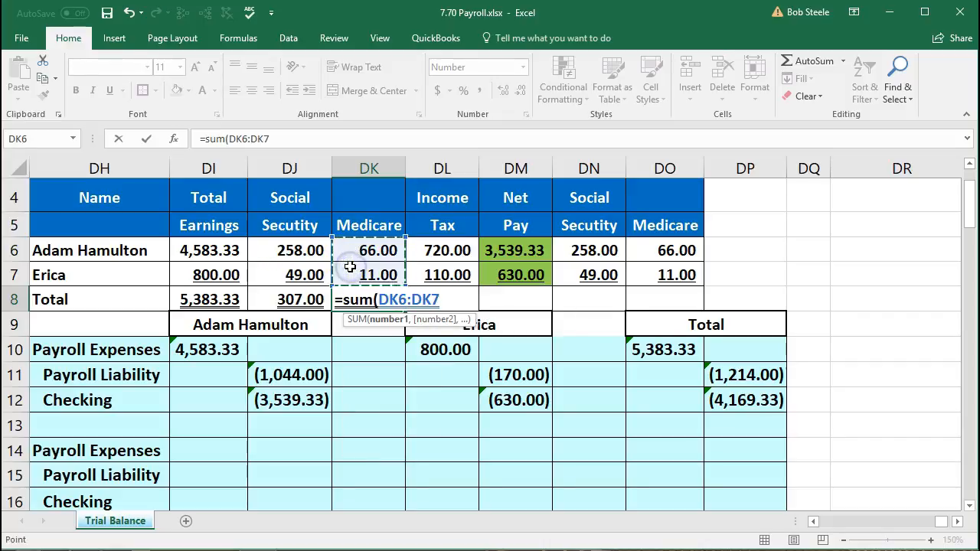
key(Tab)
- Total income tax in DL8 as a SUM of DL6:DL7 and net pay in DM8 as a SUM of DM6:DM7
text(=sum()
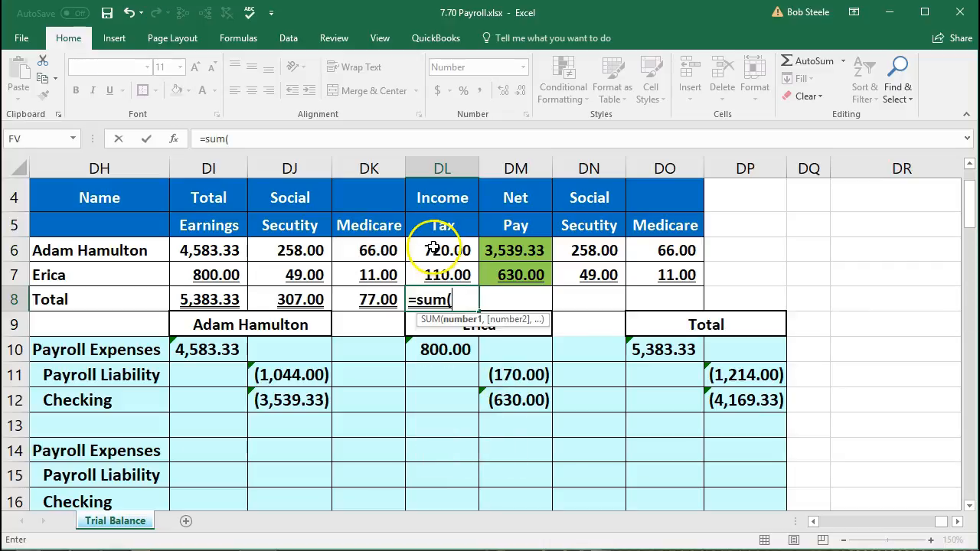
drag(431, 252, 435, 265)
key(Tab)
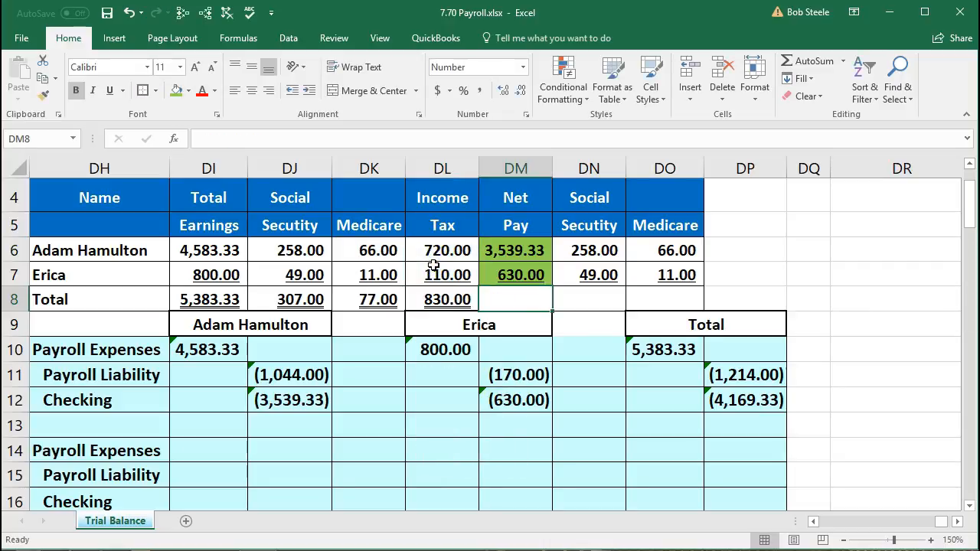
text(=sum()
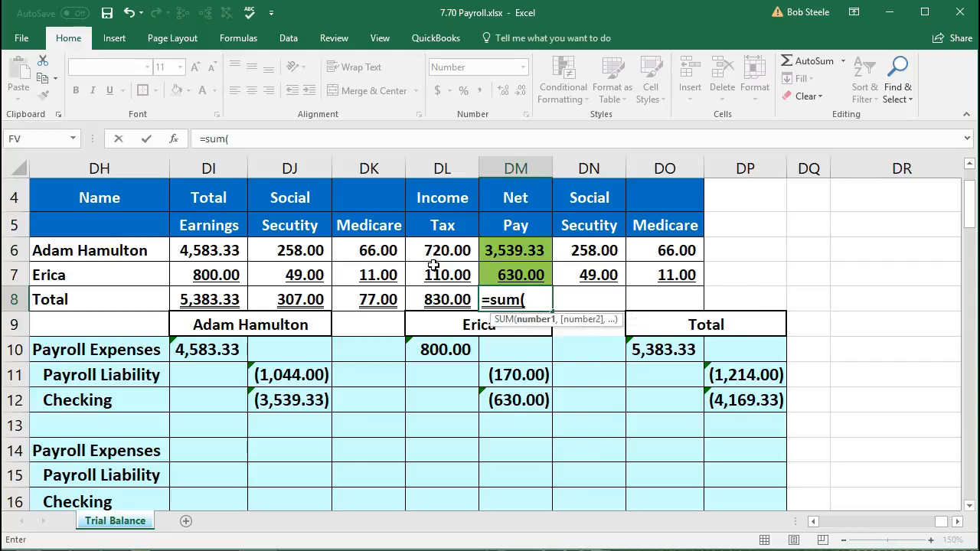
drag(508, 250, 508, 269)
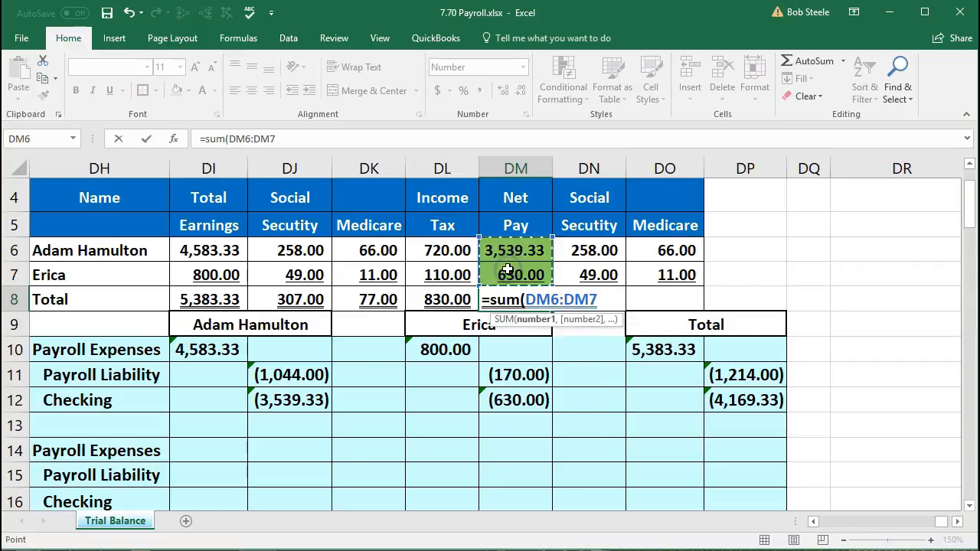
key(Tab)
- Total the employer's Social Security in DN8 as a SUM of DN6:DN7 and Medicare in DO8 as a SUM of DO6:DO7
text(=sum()
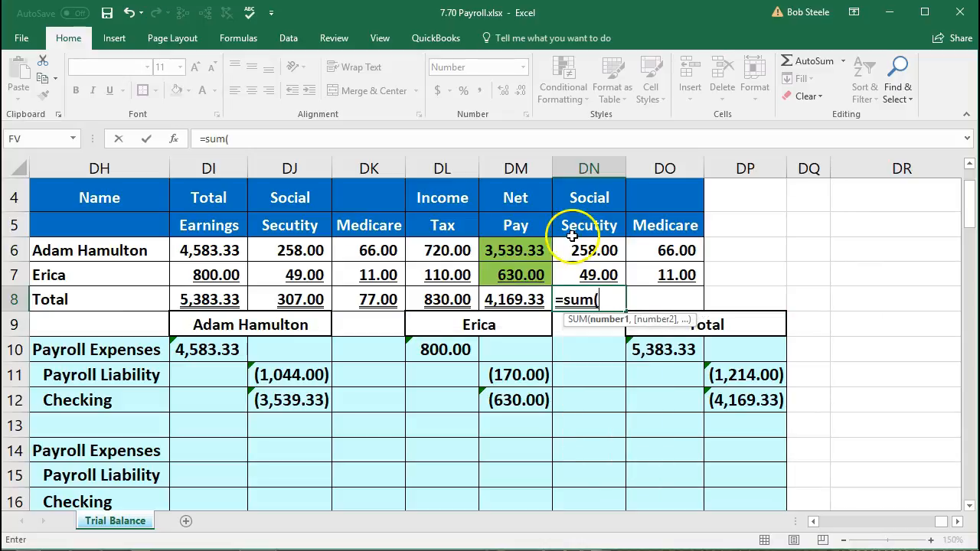
drag(605, 249, 613, 271)
key(Tab)
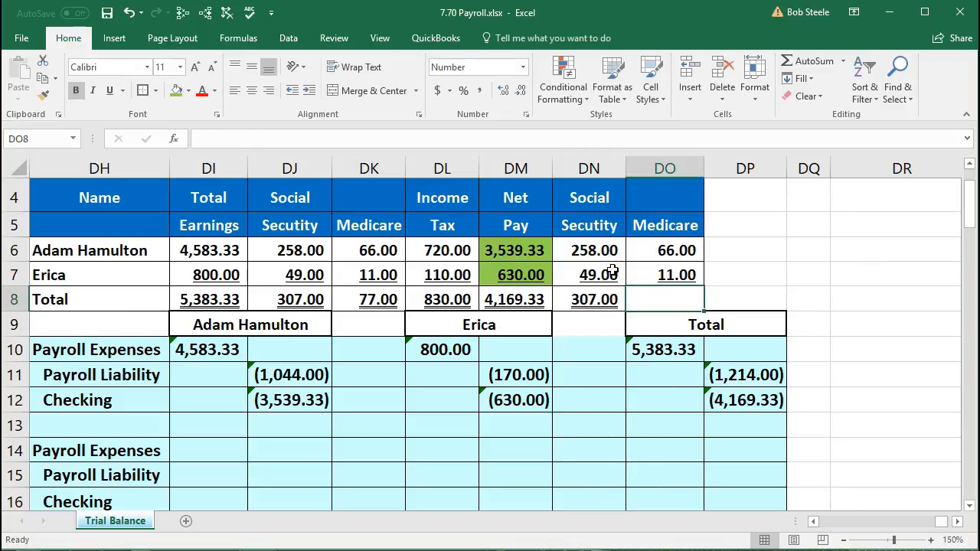
text(=sum()
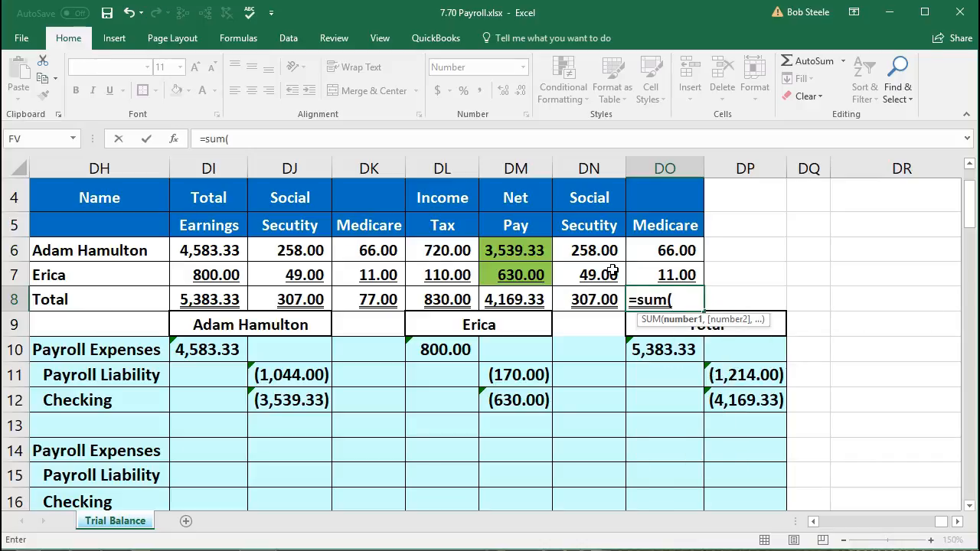
drag(673, 249, 669, 264)
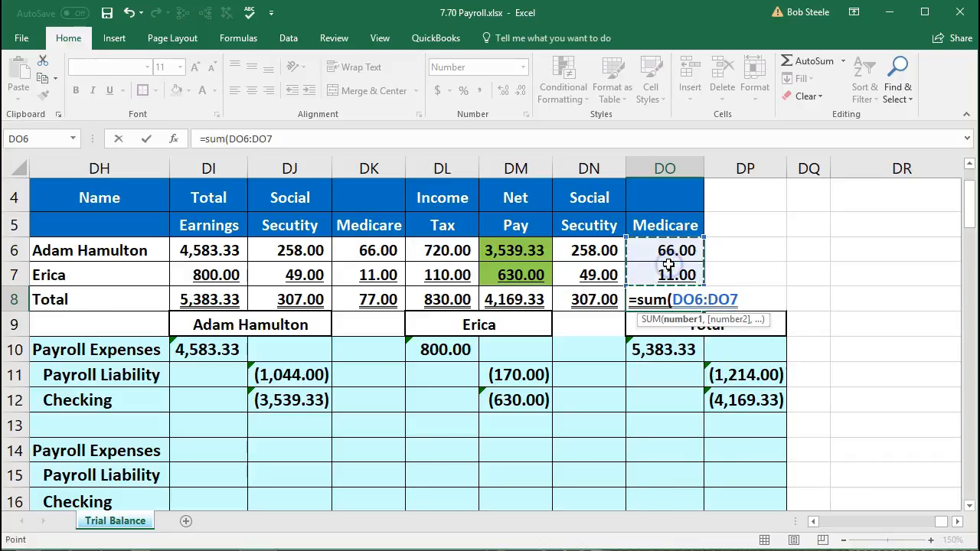
key(Return)
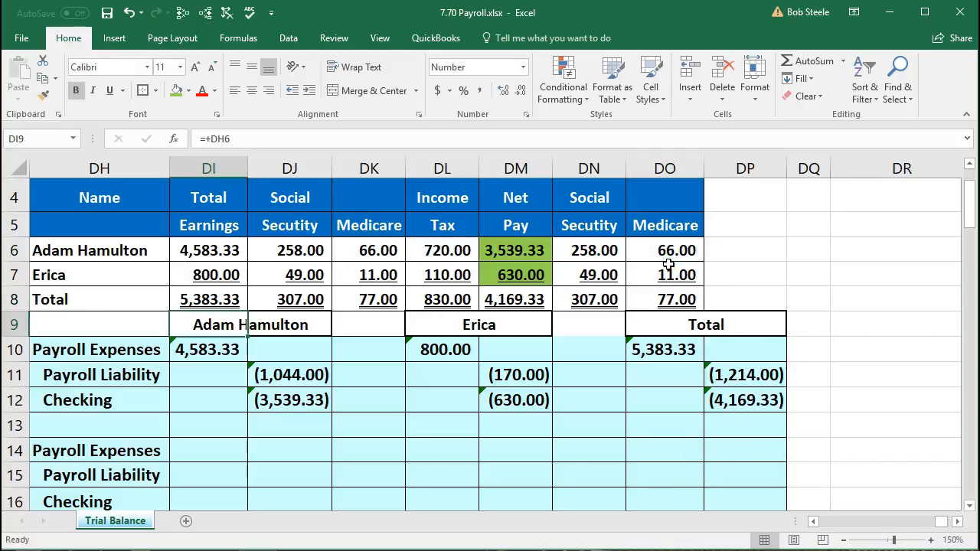
- Compare the register totals in row 8 with the combined journal entry amounts in rows 10 to 12
click(680, 341)
click(230, 299)
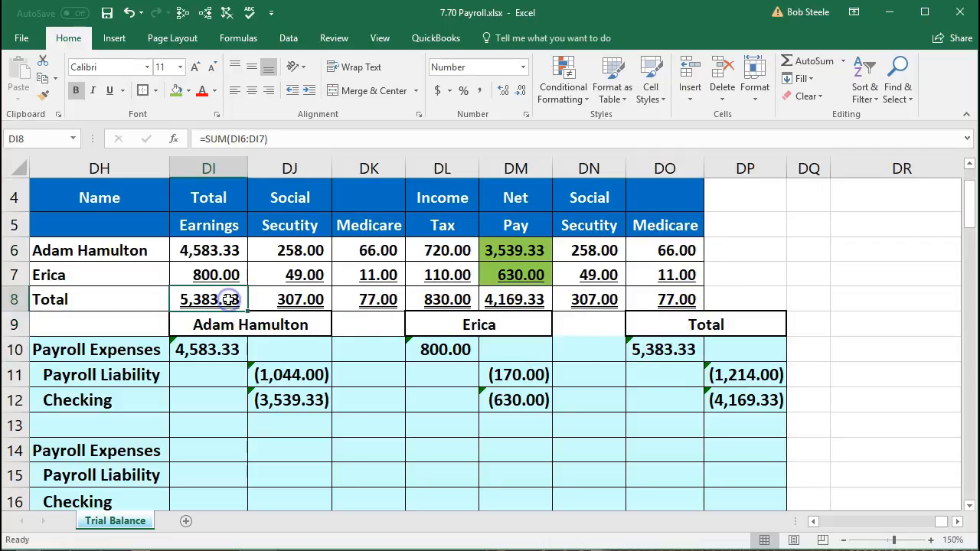
drag(263, 299, 418, 307)
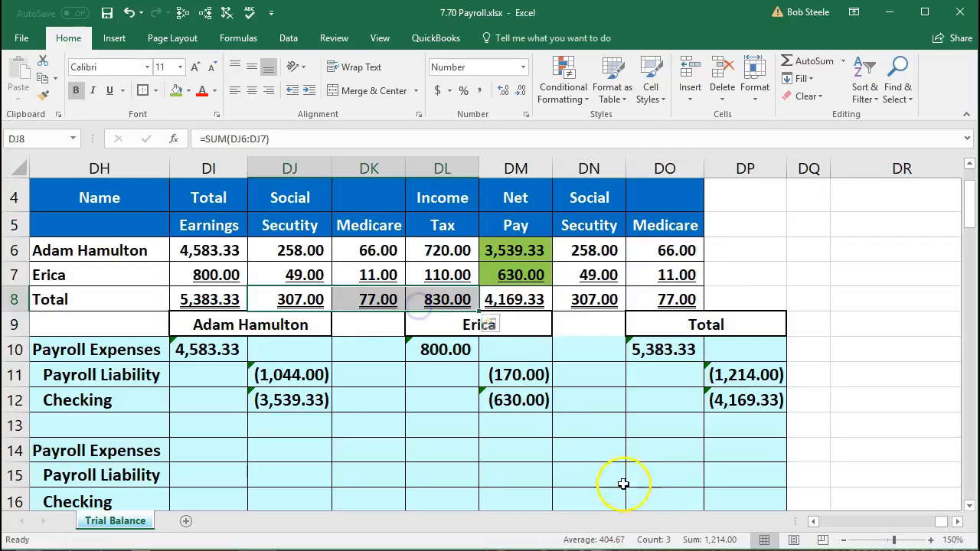
click(735, 375)
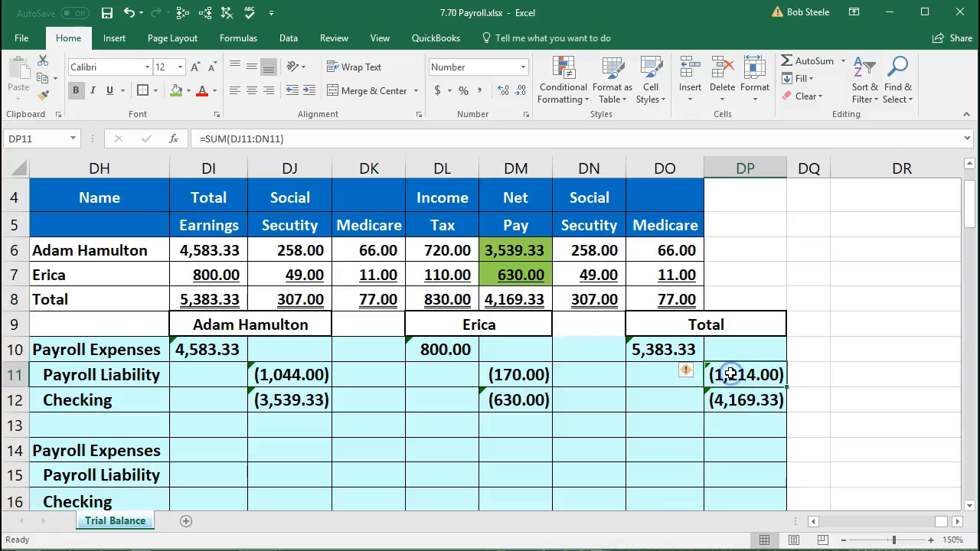
click(518, 303)
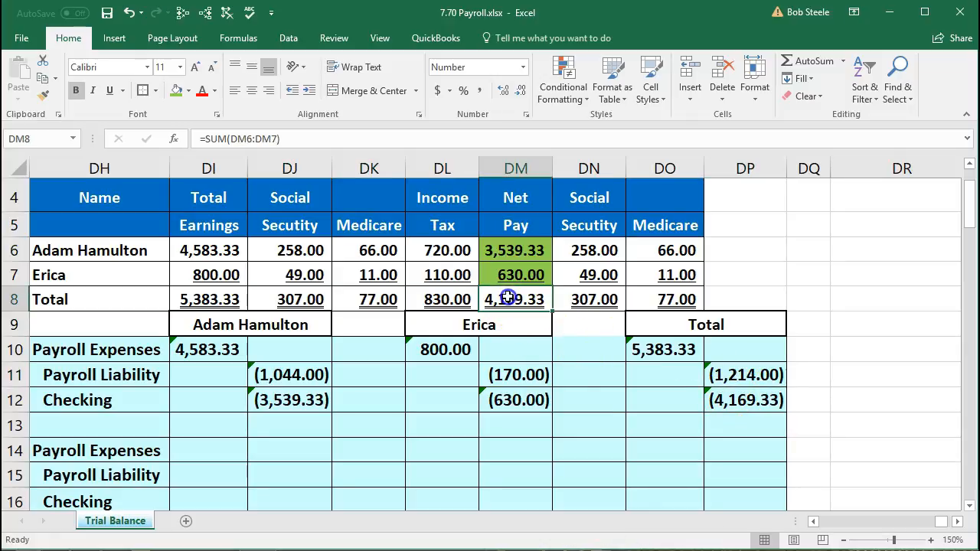
click(740, 401)
- Fill the net pay total in DM8 with the same green as the net pay cells above it
click(518, 296)
right_click(518, 296)
click(573, 273)
click(441, 436)
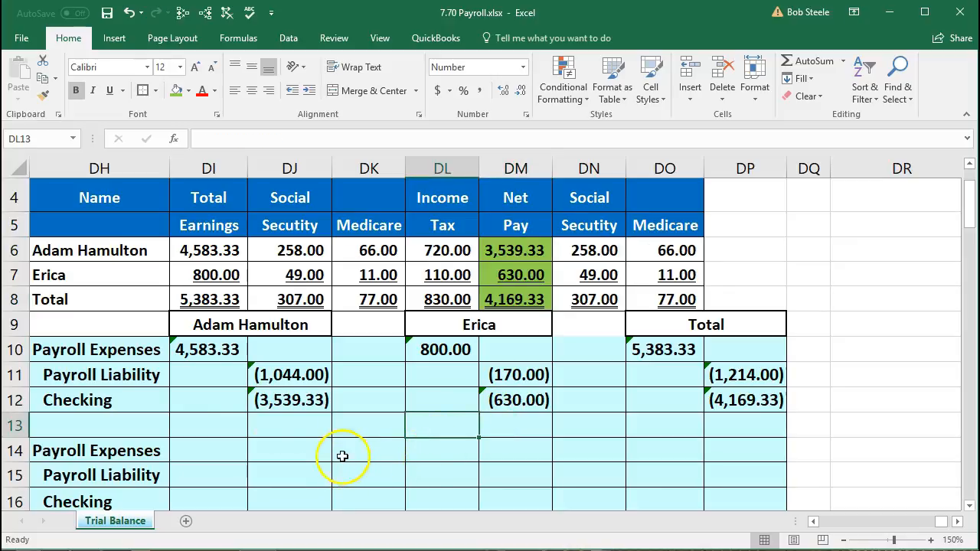
- Delete rows 14 to 17 holding the extra entry with a Checking line, keeping the two-line entry for employer taxes
click(167, 353)
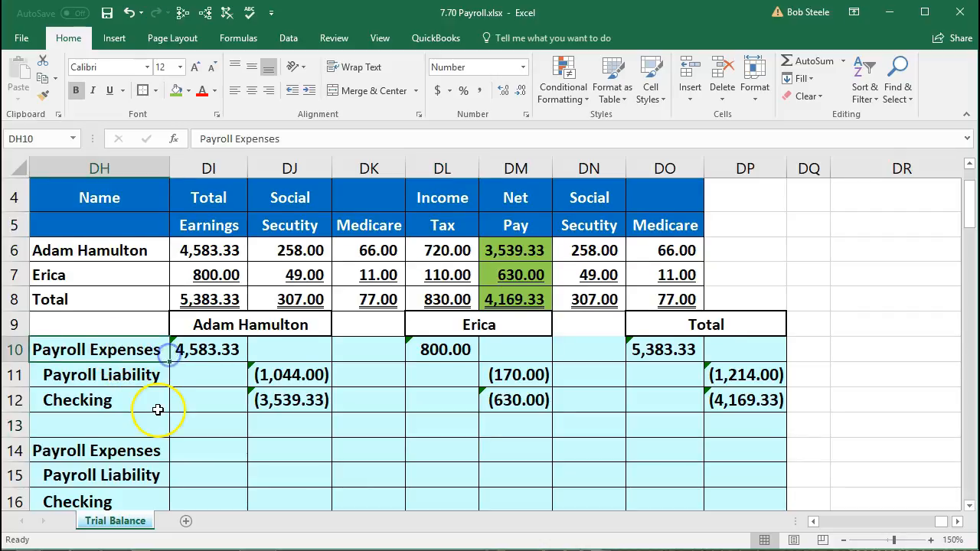
scroll(150, 402, down, 1)
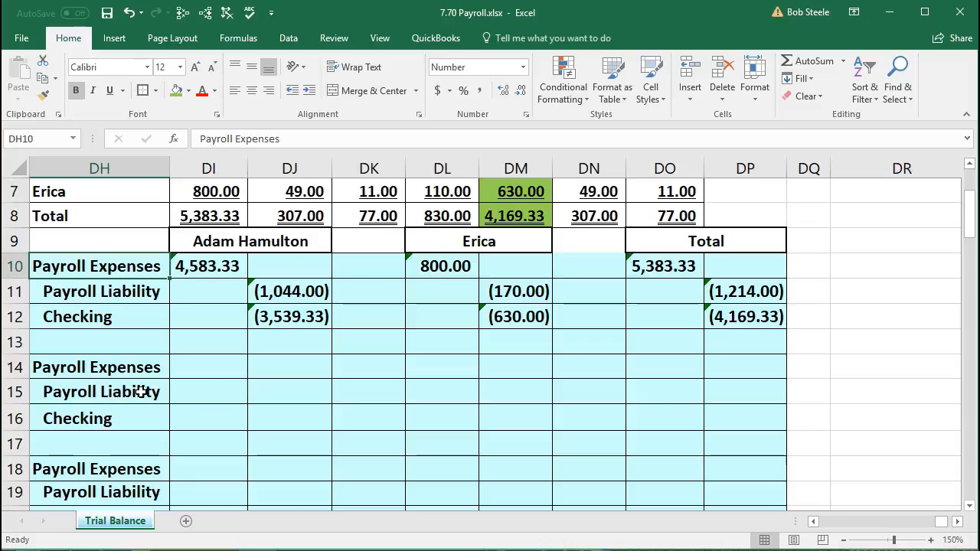
scroll(141, 391, down, 1)
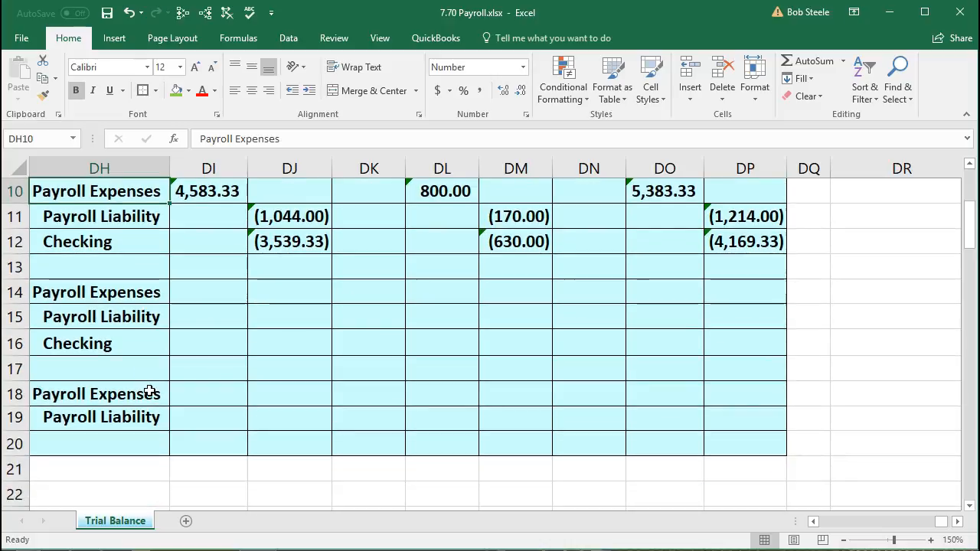
scroll(651, 291, up, 2)
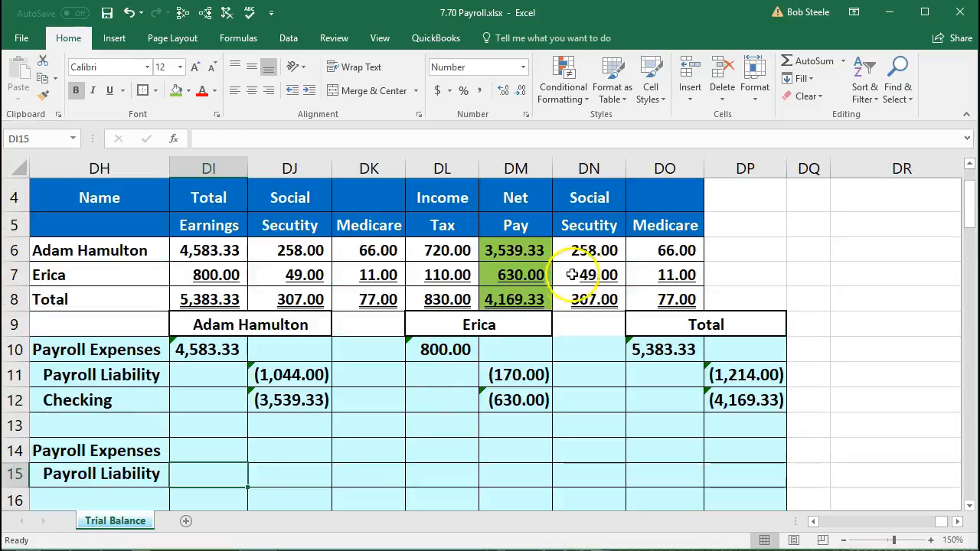
drag(585, 249, 648, 265)
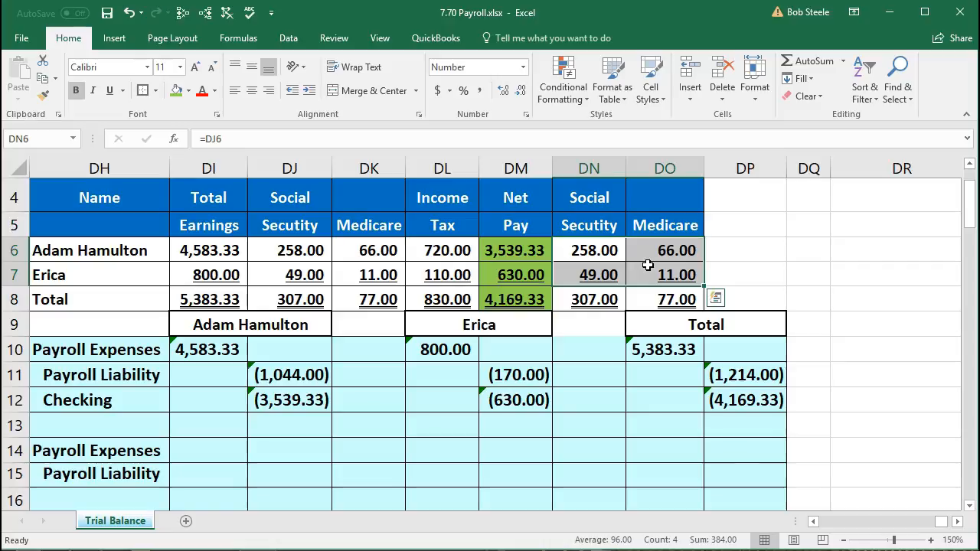
click(224, 472)
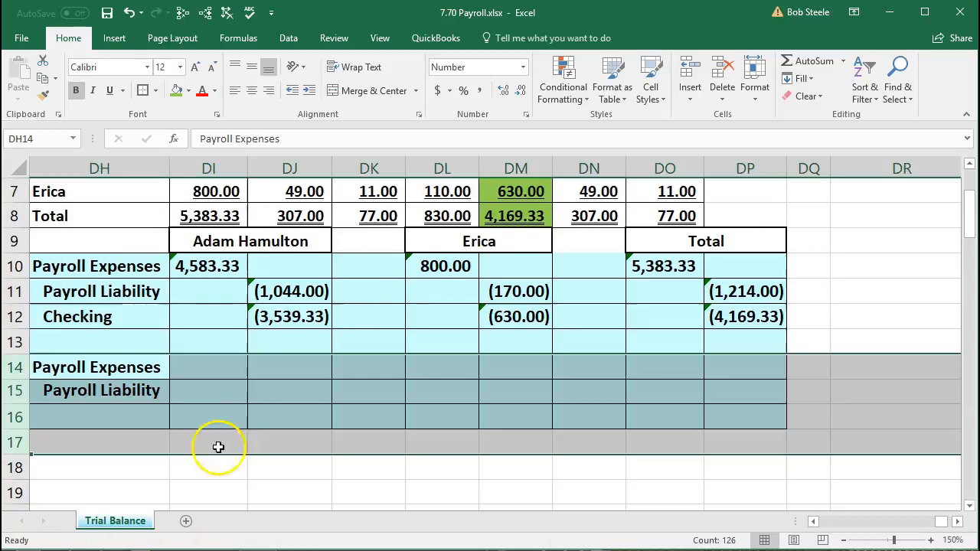
click(212, 424)
scroll(210, 430, up, 1)
click(118, 447)
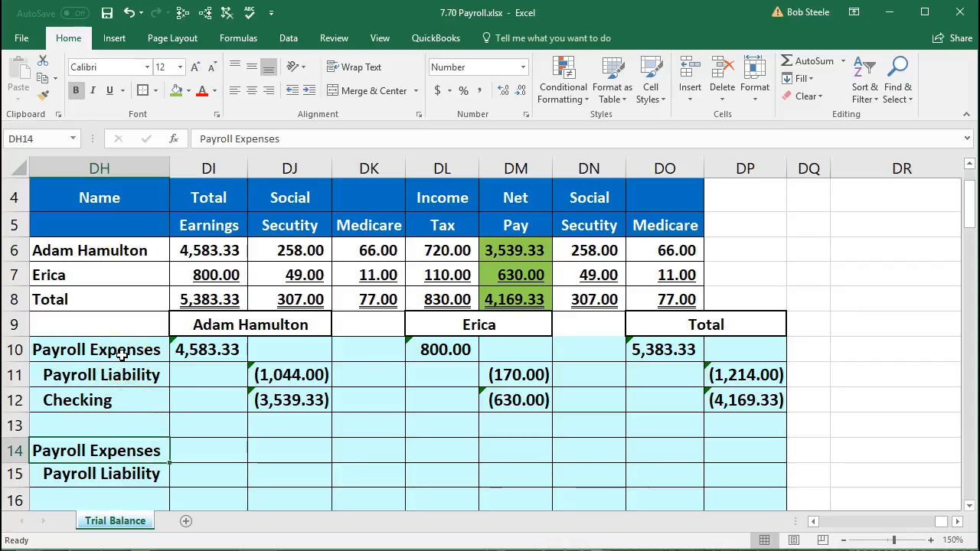
- Enter the first employee's employer tax expense in DI14 as a SUM of DN6:DO6
click(198, 344)
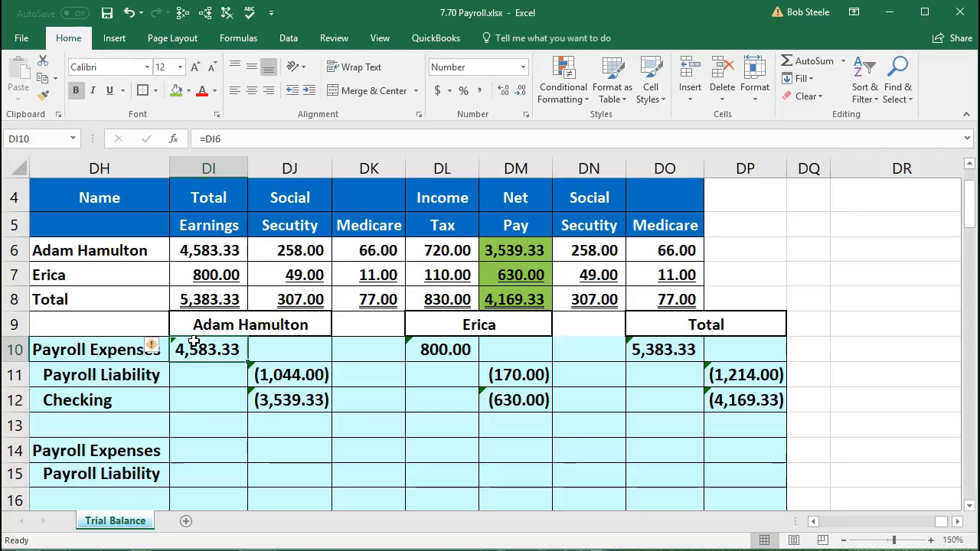
click(195, 448)
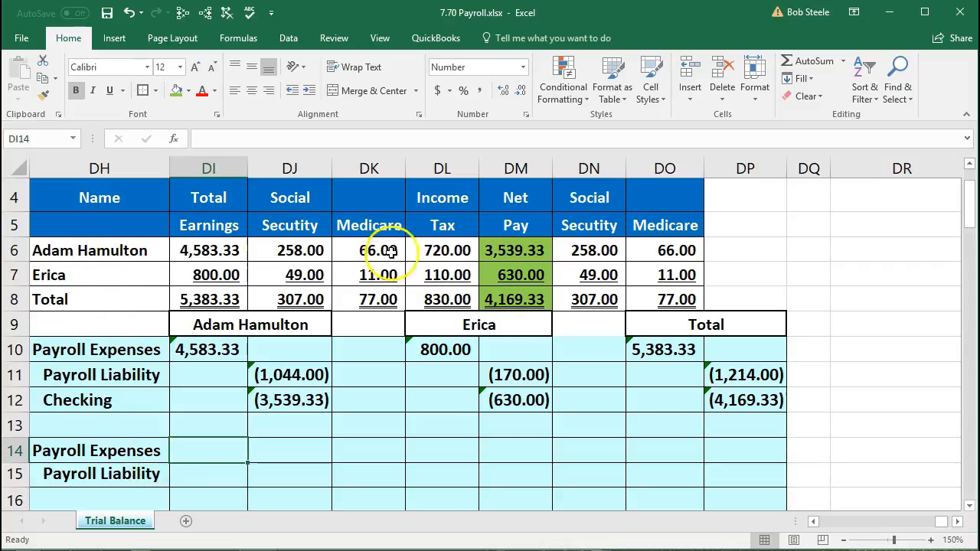
click(584, 250)
drag(584, 250, 641, 254)
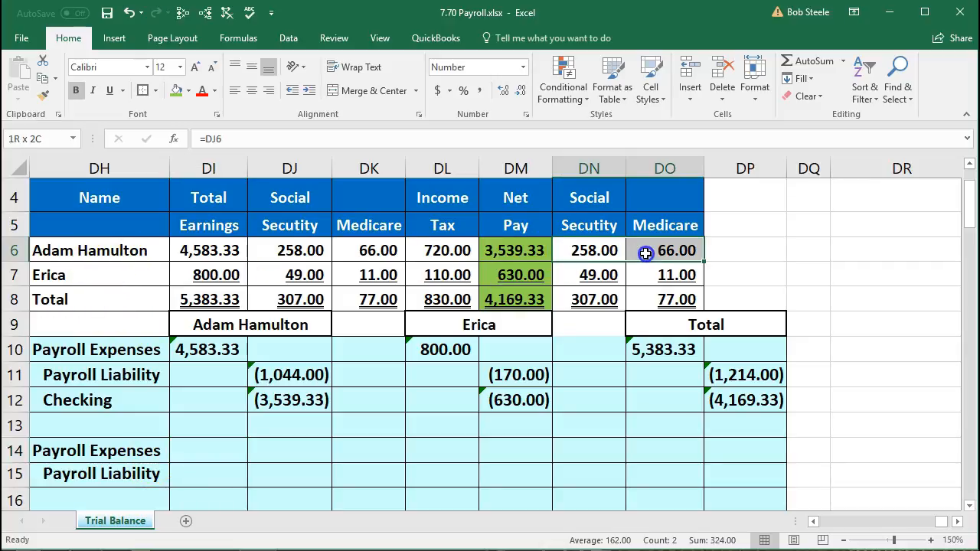
click(210, 455)
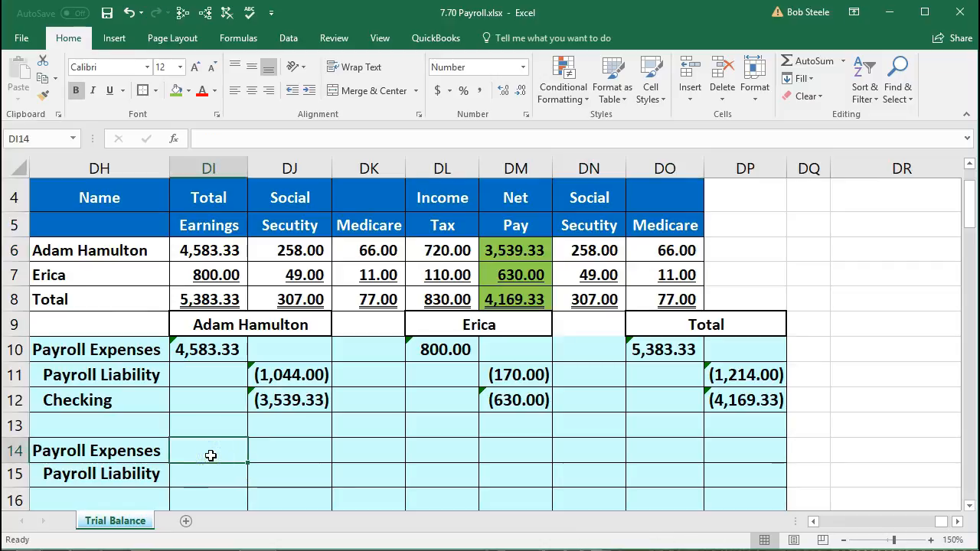
text(=sum()
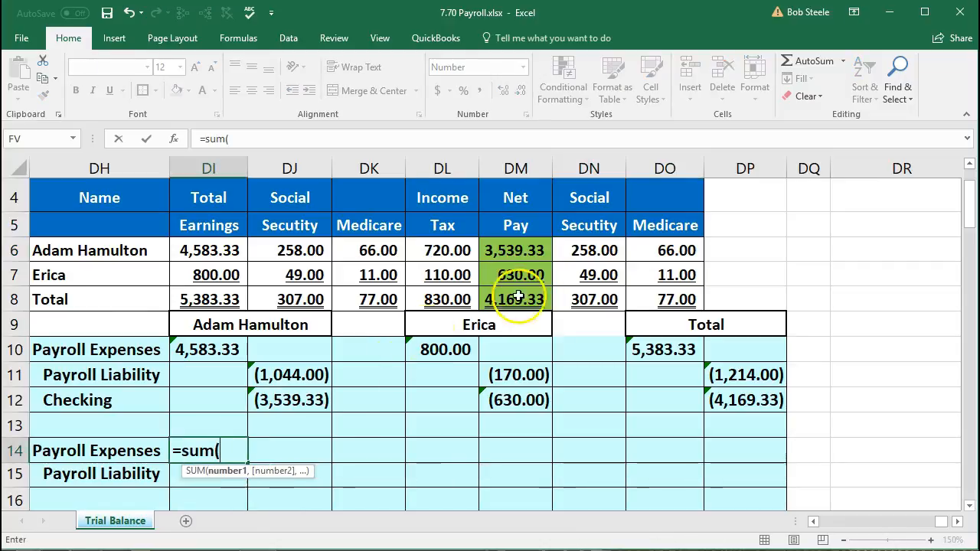
drag(580, 250, 632, 245)
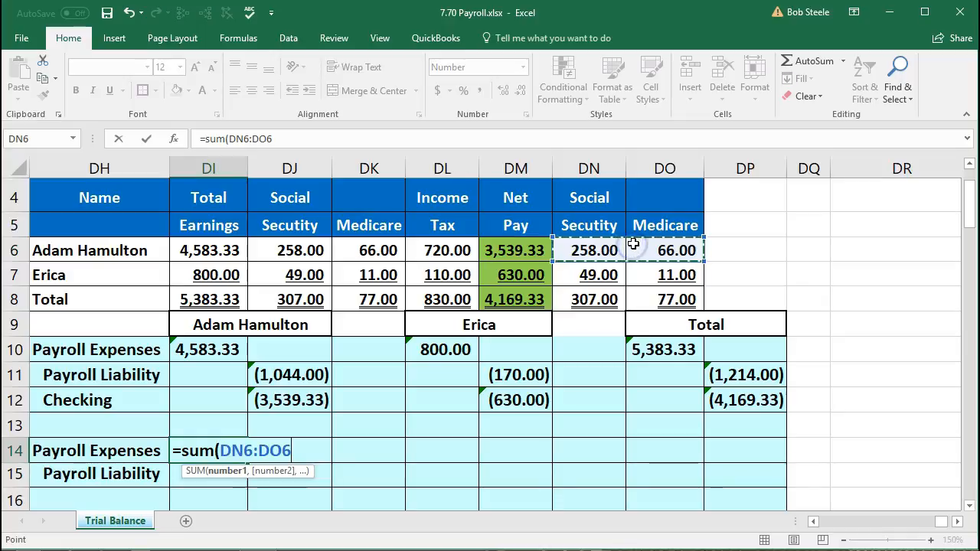
key(Return)
- Credit Payroll Liability for the first employee's employer taxes in DJ15 with the formula -DI14
key(Right)
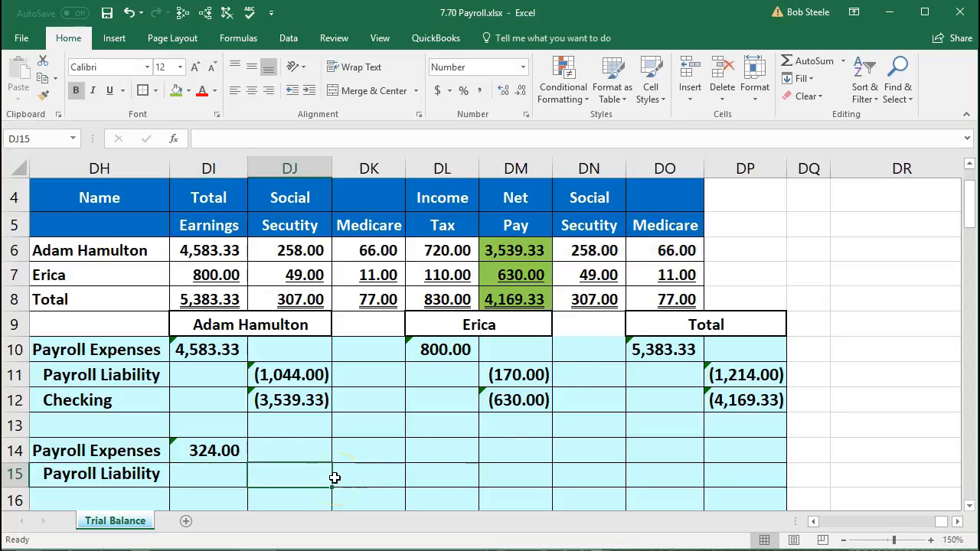
text(-)
key(Left)
key(Up)
key(Return)
- Enter the second employee's employer tax expense in DL14 as a SUM of DN7:DO7
scroll(334, 478, up, 1)
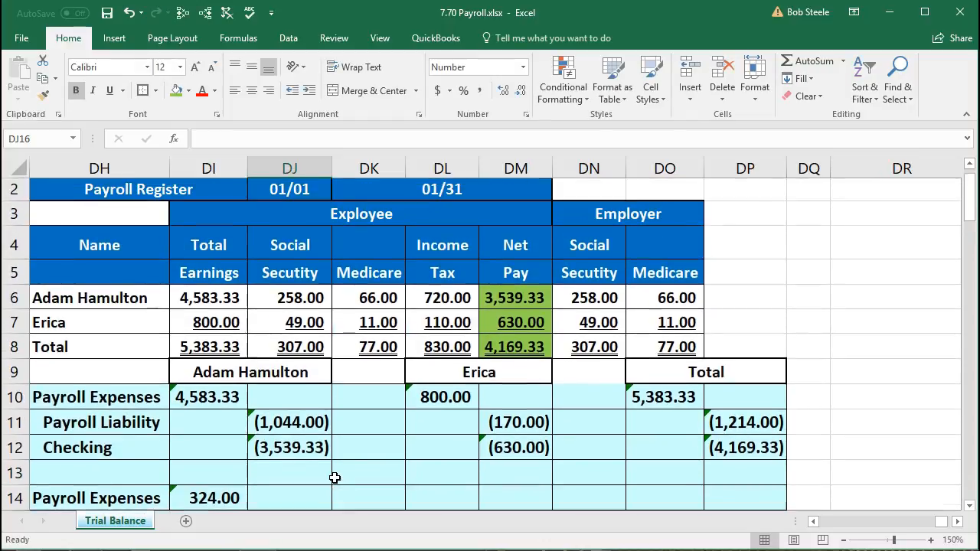
click(218, 324)
click(273, 314)
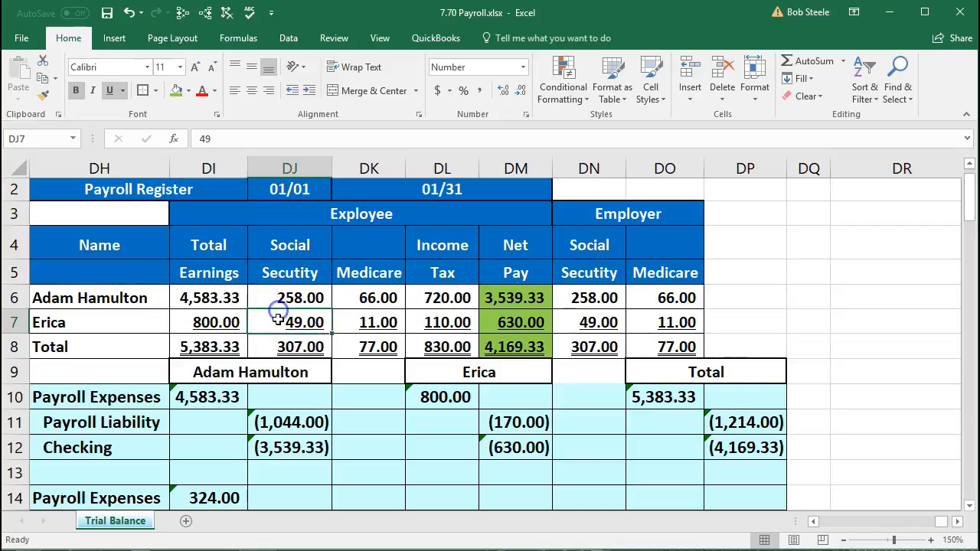
click(970, 505)
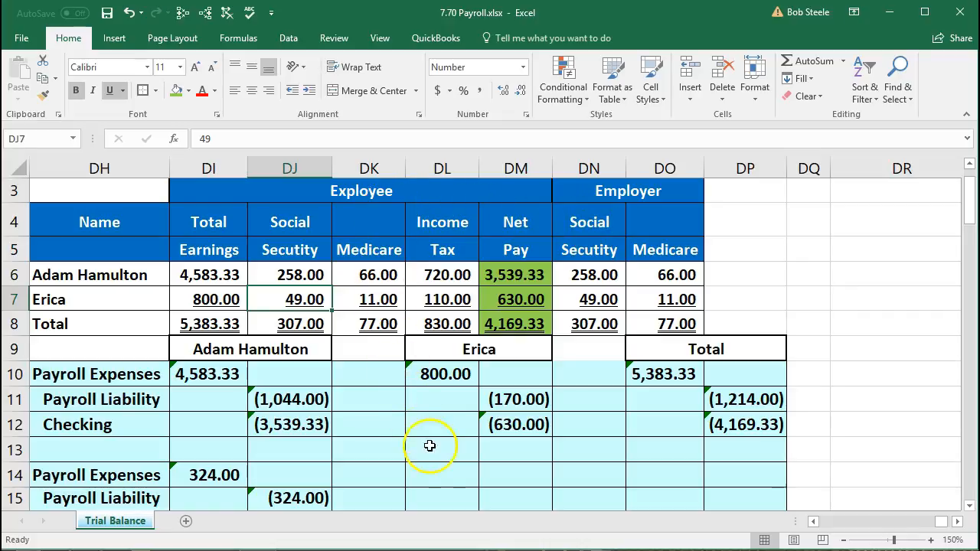
click(436, 475)
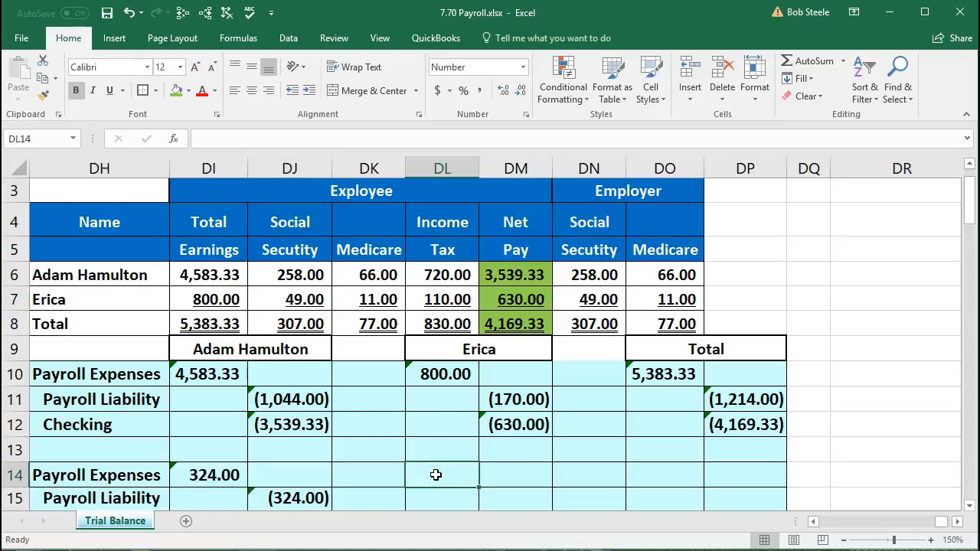
text(=sum)
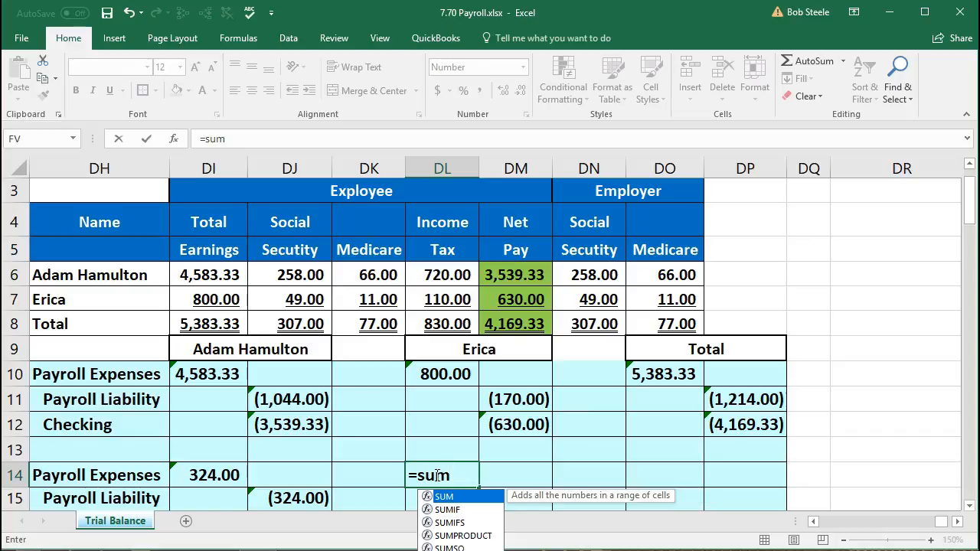
text(()
drag(584, 300, 633, 297)
key(Return)
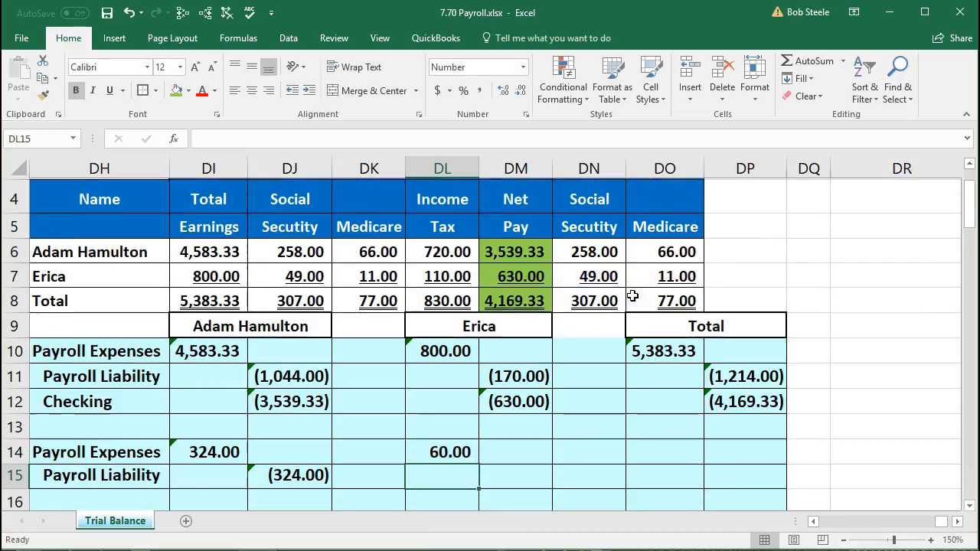
- Credit Payroll Liability for the second employee's employer taxes in DM15 with the formula -DL14
key(Right)
text(-)
key(Left)
key(Up)
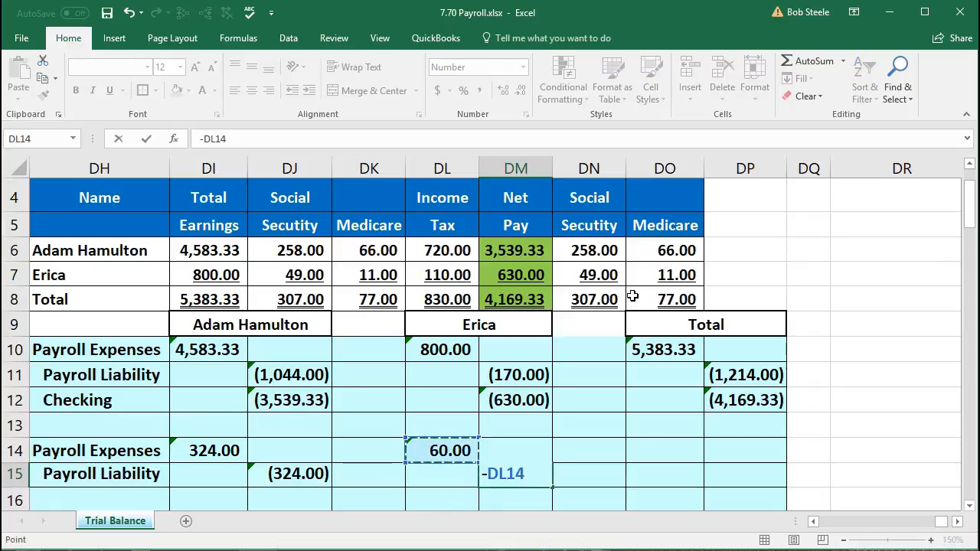
key(Return)
- Total both employees' employer tax expense in DO14 with a SUM of DI14:DN14
key(Right)
key(Right)
key(Up)
key(Up)
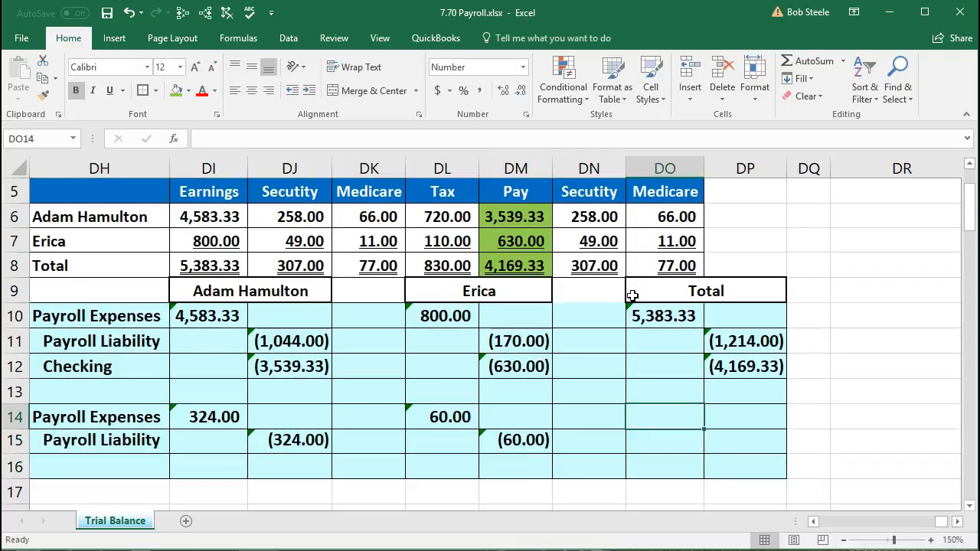
text(=sum)
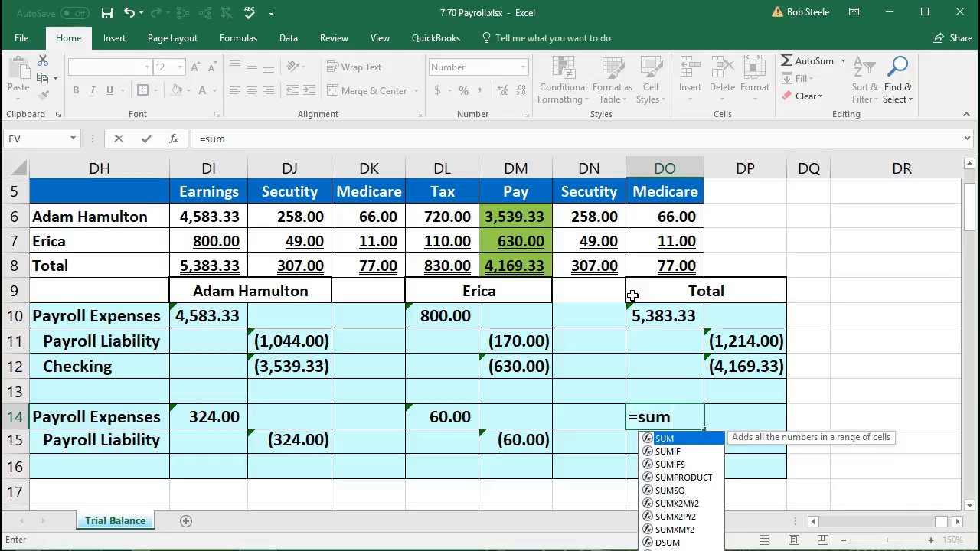
text(()
key(Left)
key(shift+Left)
key(shift+Left)
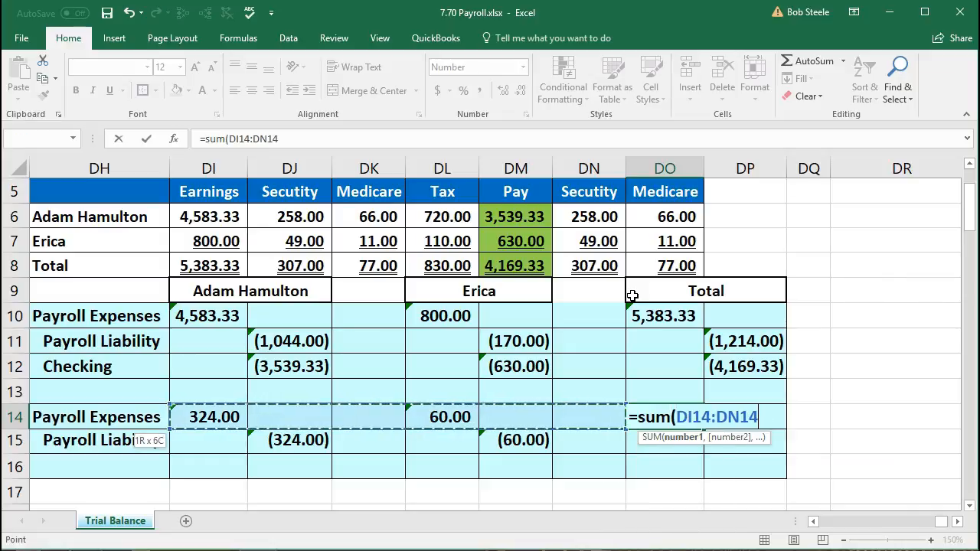
key(Return)
- Credit Payroll Liability for the combined employer taxes in DP15 with the formula -DO14
key(Right)
text(-)
key(Left)
key(Up)
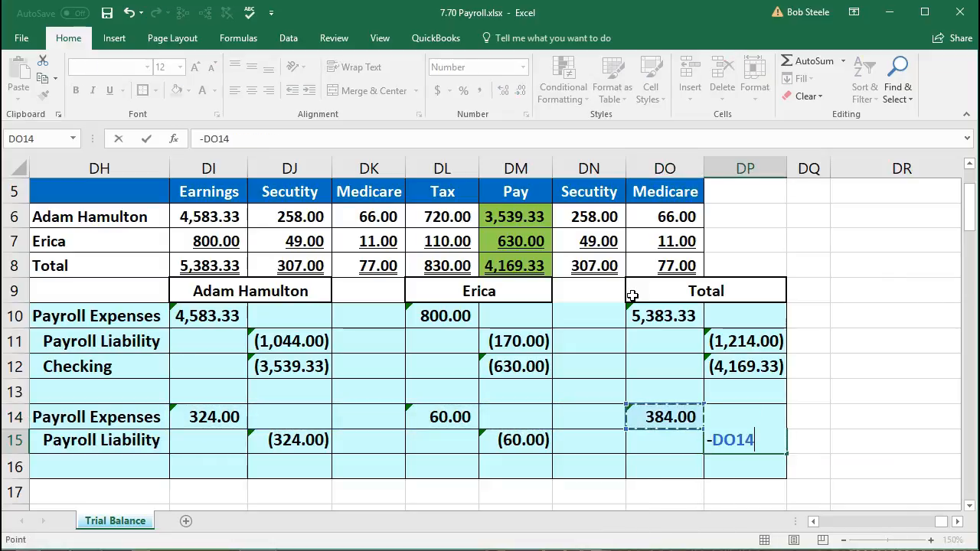
key(Return)
click(578, 362)
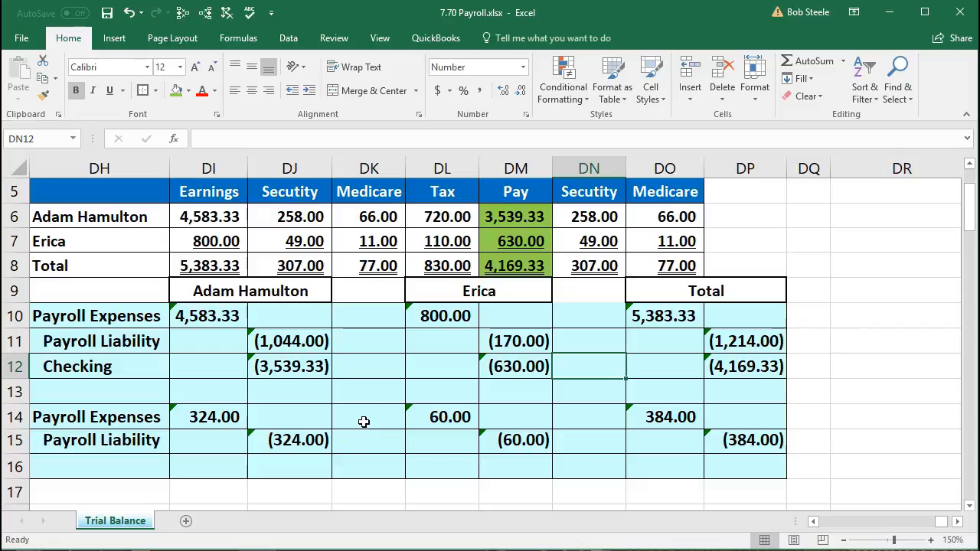
- Review the journal entries against the payroll register and check whether the combined entries in DO10:DP15 balance
scroll(364, 422, up, 3)
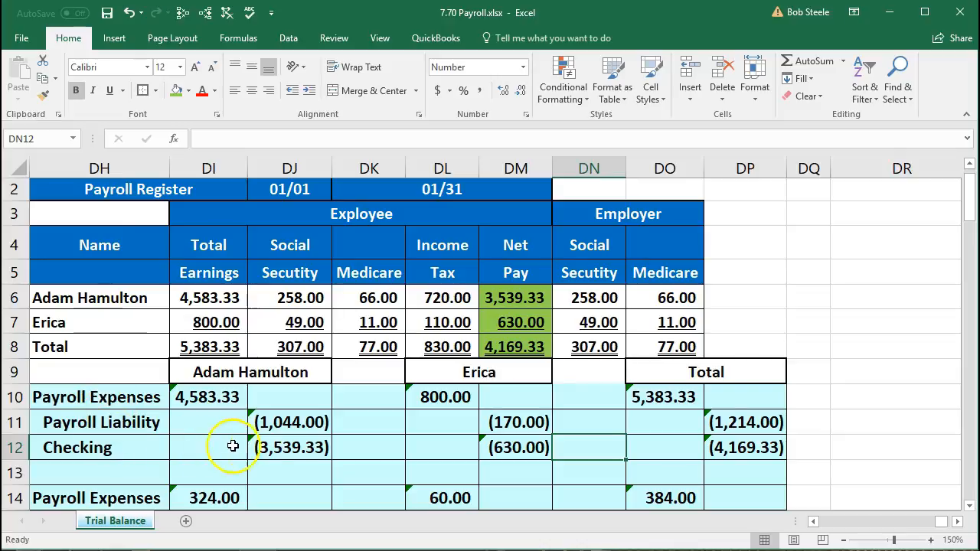
click(282, 451)
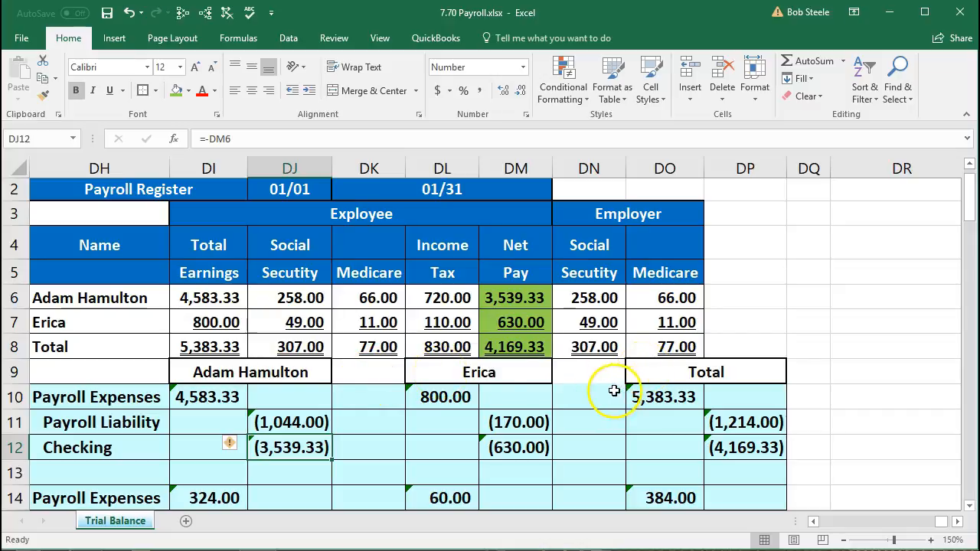
scroll(597, 387, down, 1)
drag(633, 320, 727, 433)
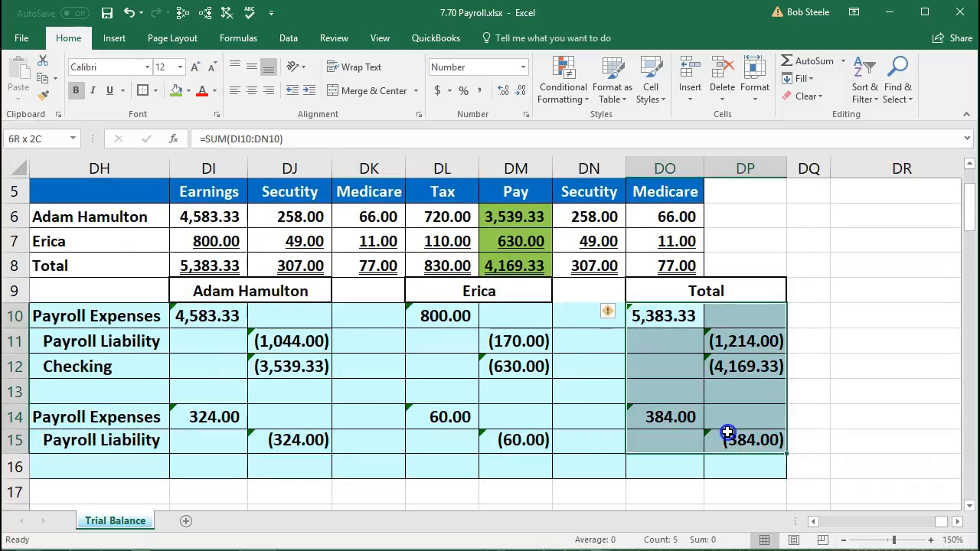
click(707, 469)
scroll(696, 465, up, 1)
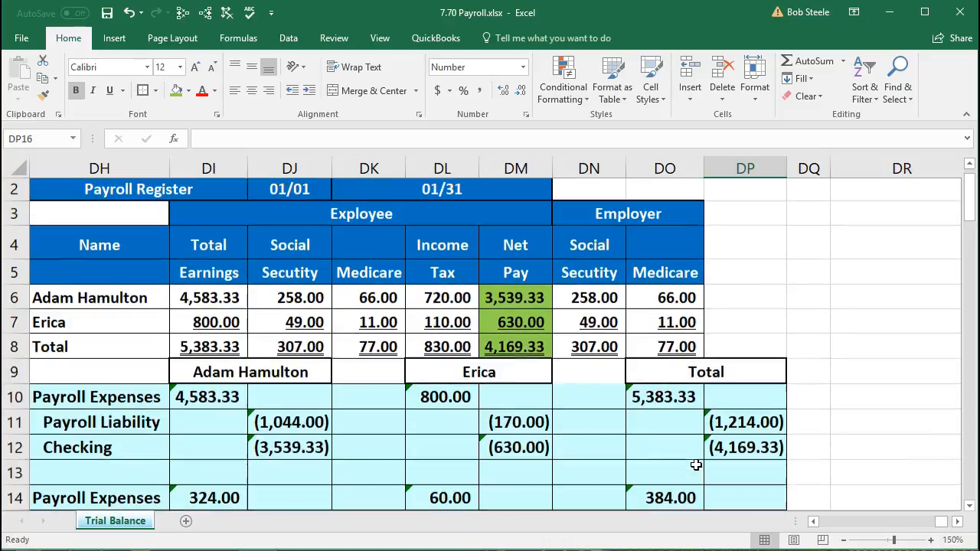
- Switch to QuickBooks Online and start a new check
click(671, 342)
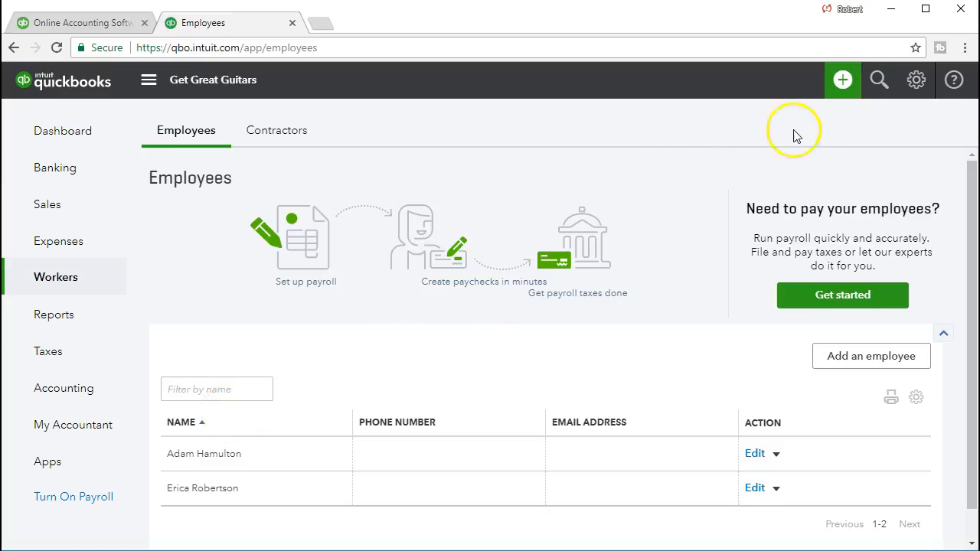
click(845, 86)
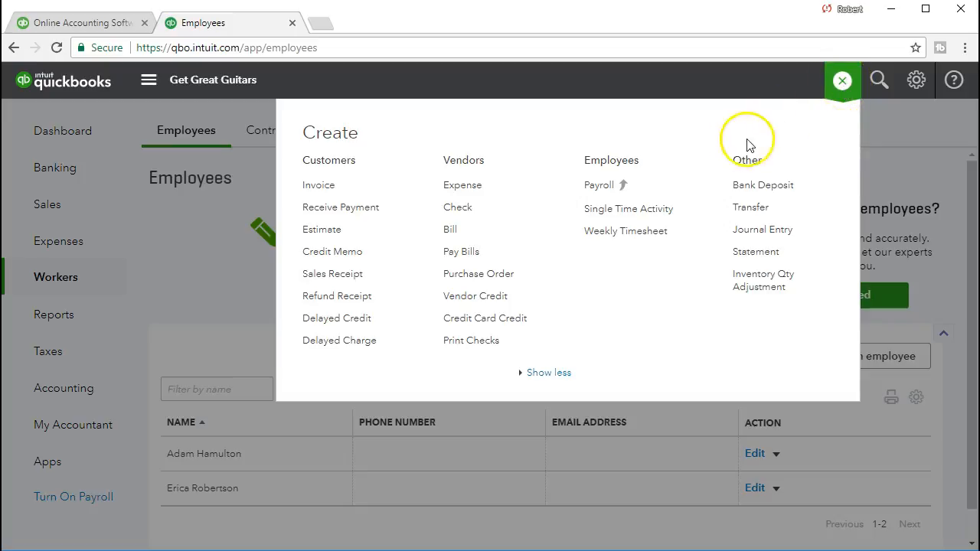
click(459, 212)
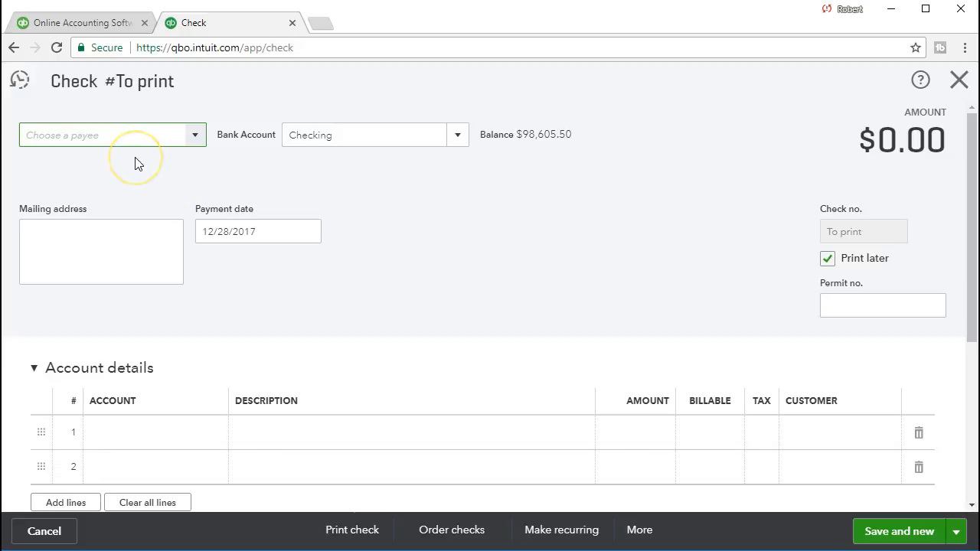
- Make the check payable to the first employee, dated 01/31/2021, with the Print later option turned off
text(Adam Hamulton)
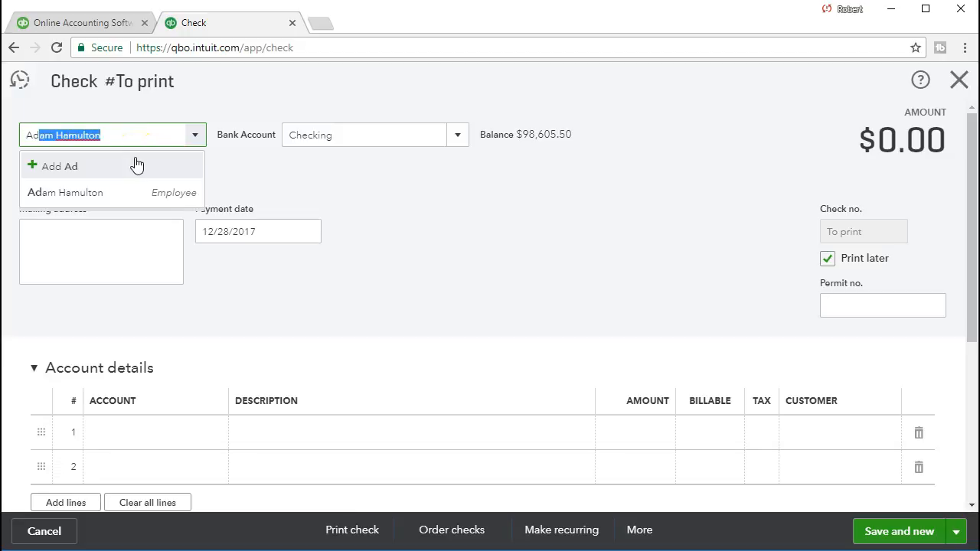
key(Tab)
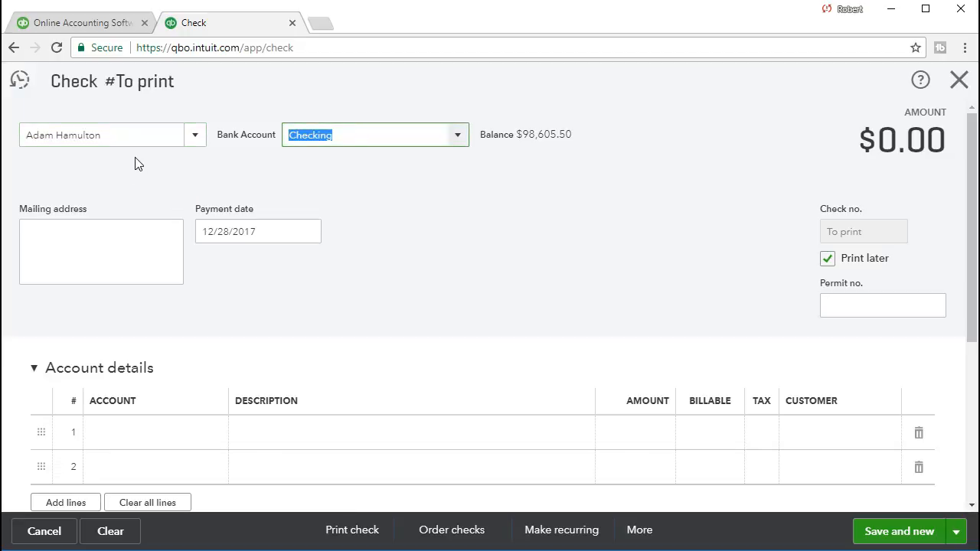
key(Tab)
key(Tab)
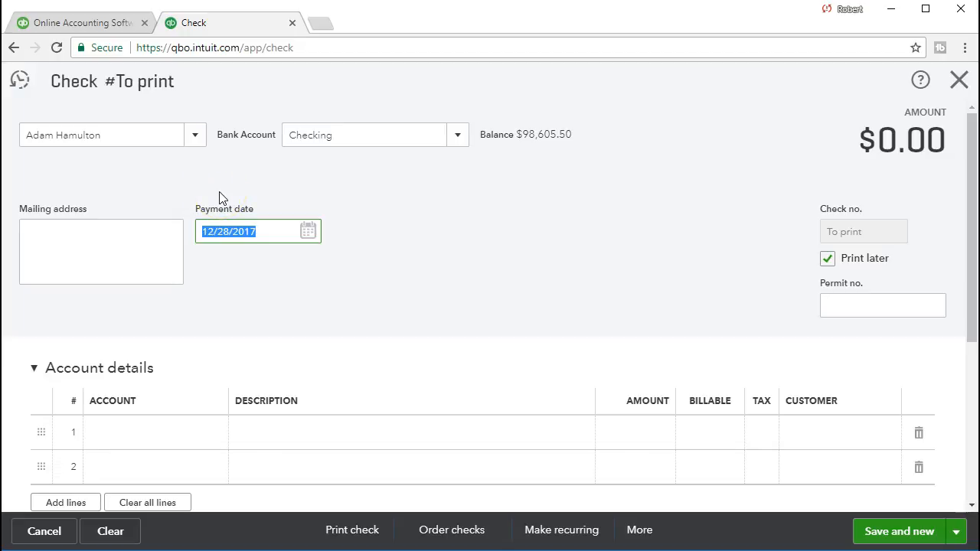
text(01/31/2021)
key(Tab)
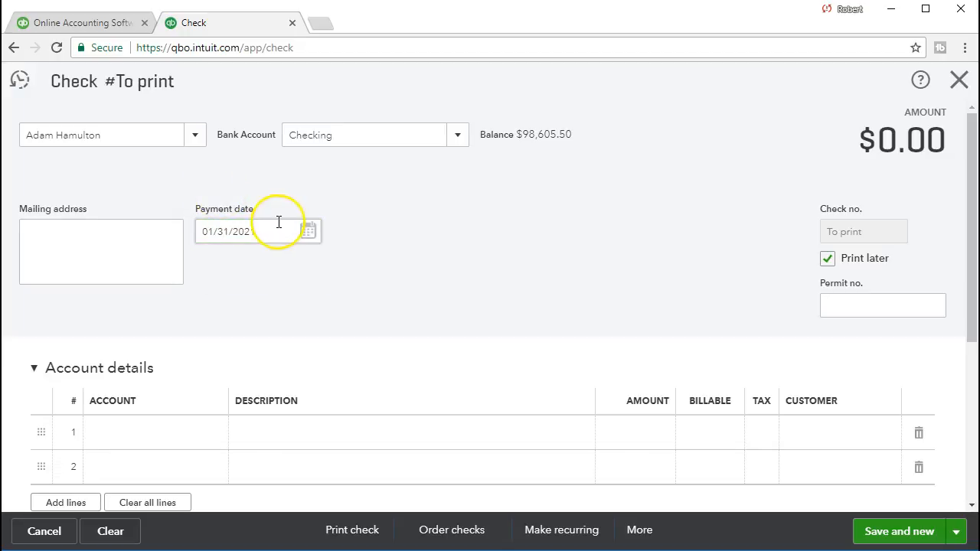
click(829, 258)
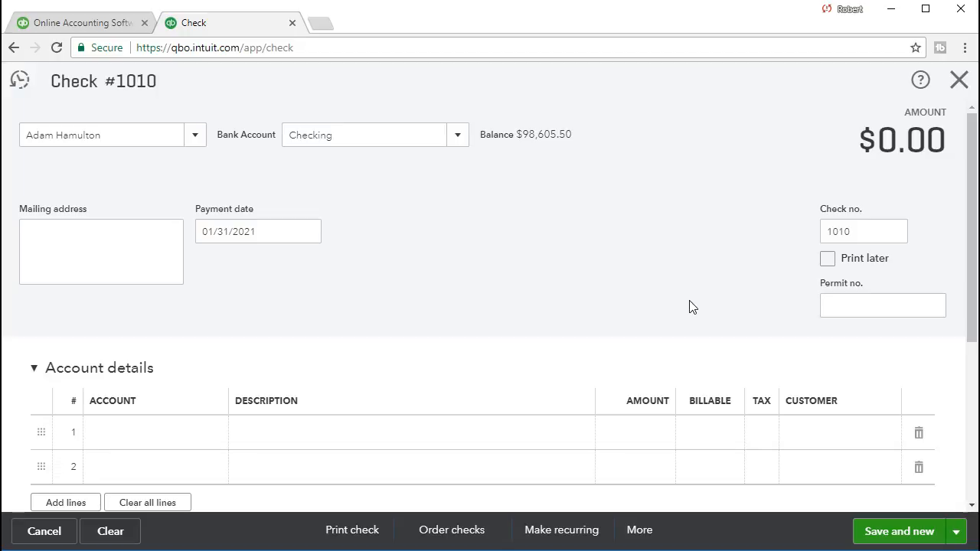
- Create an expense account named Payroll Expense with detail type Payroll Expenses on the check's first account line
scroll(692, 307, down, 1)
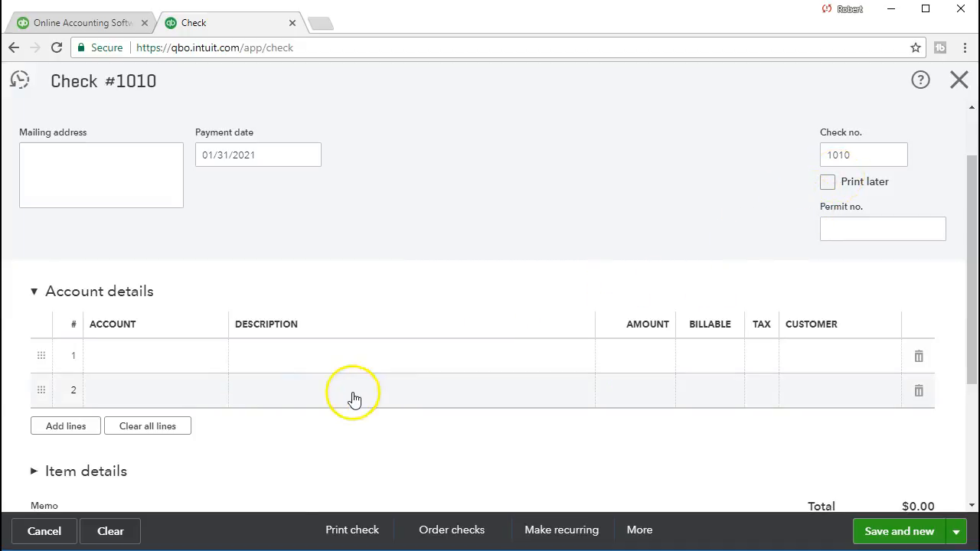
click(145, 364)
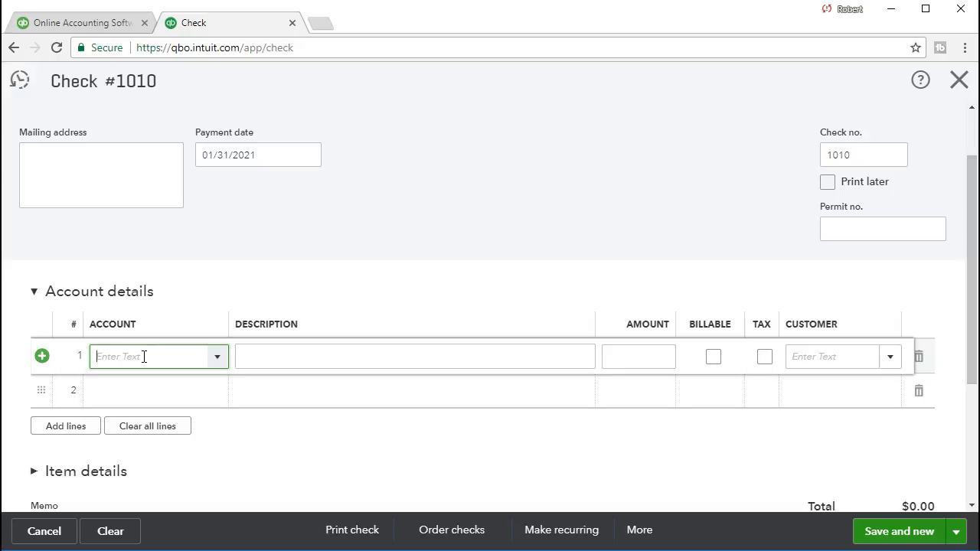
scroll(143, 434, up, 1)
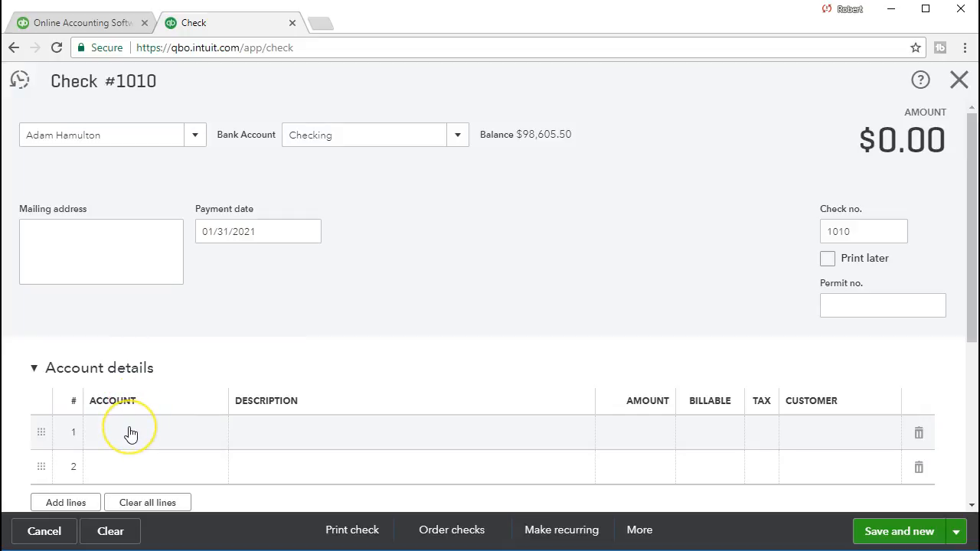
click(131, 434)
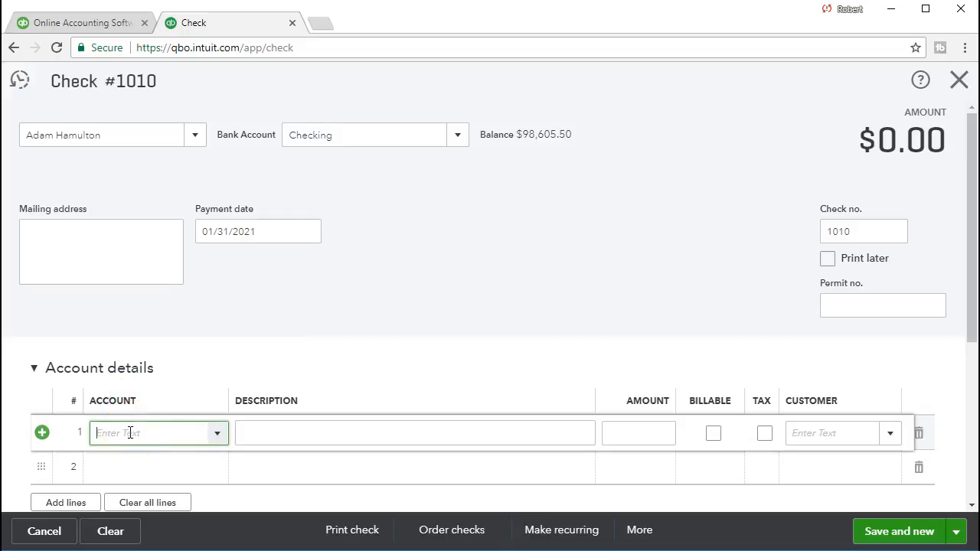
text(Payroll Expense)
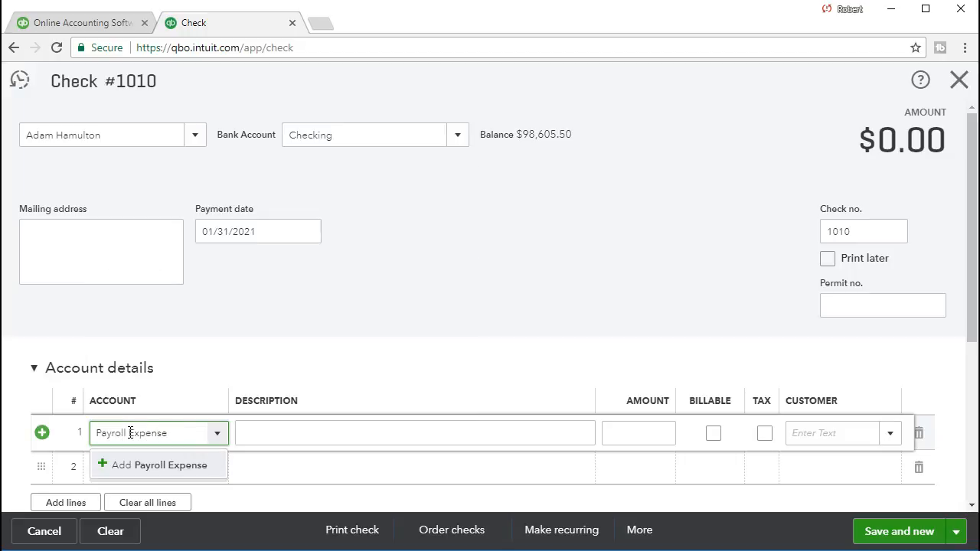
click(161, 475)
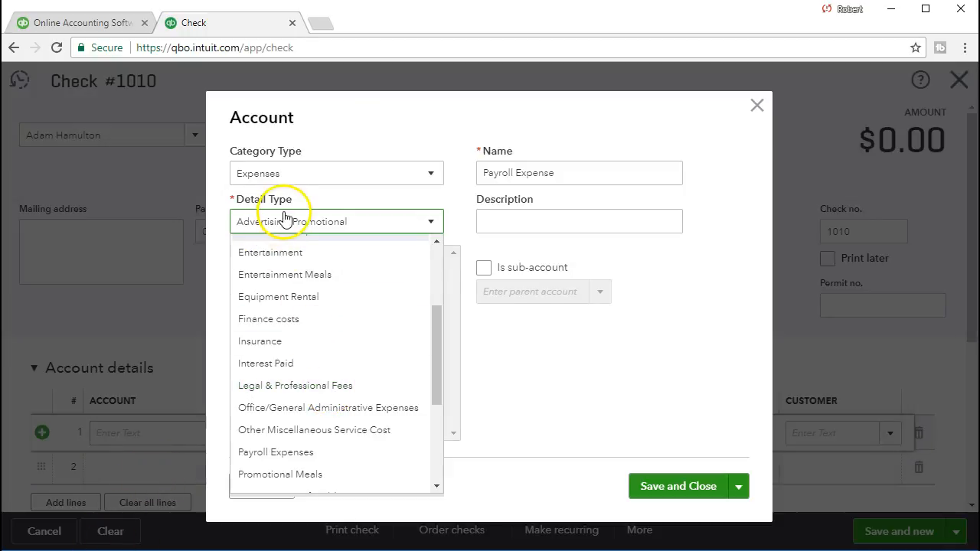
click(310, 457)
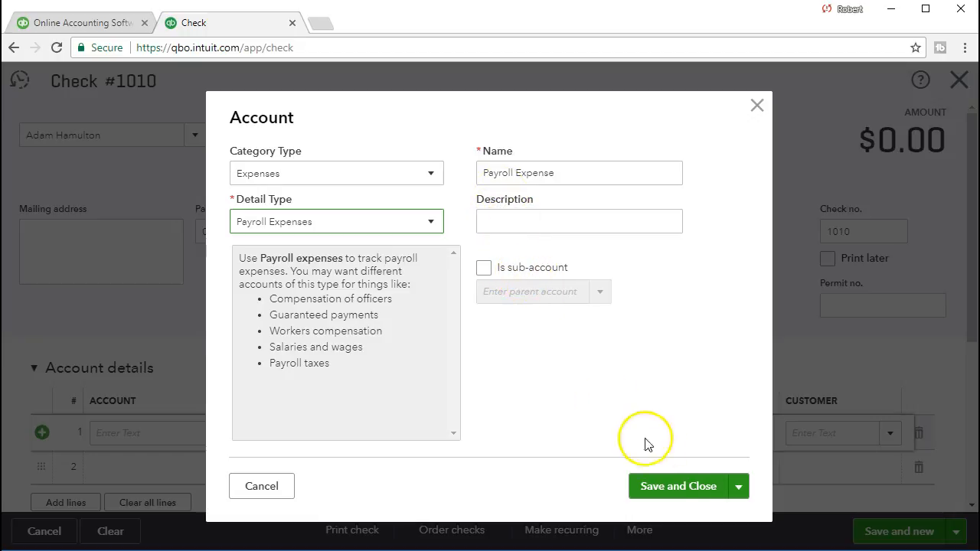
click(685, 494)
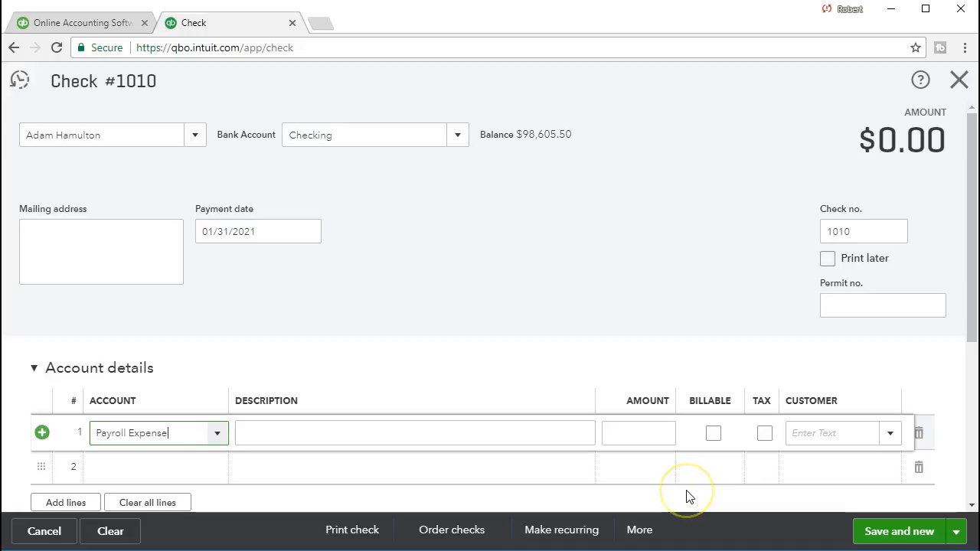
- Set the amount of the Payroll Expense line to 4,583.33 with no description
key(Tab)
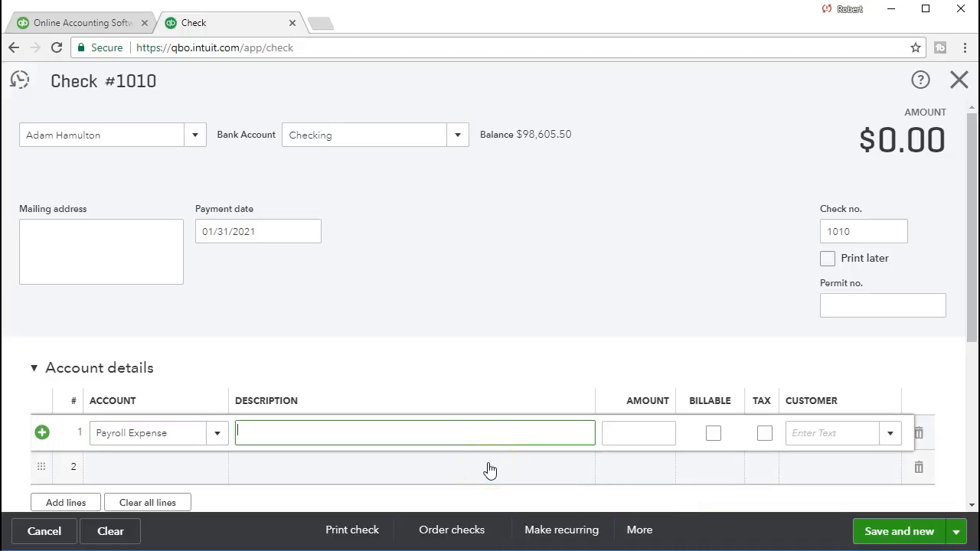
key(Tab)
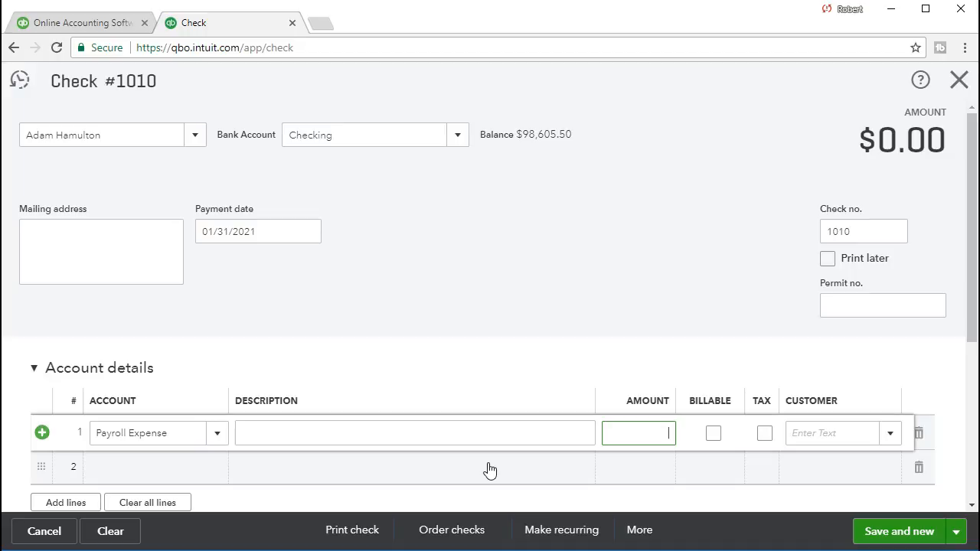
text(4,583.33)
key(Tab)
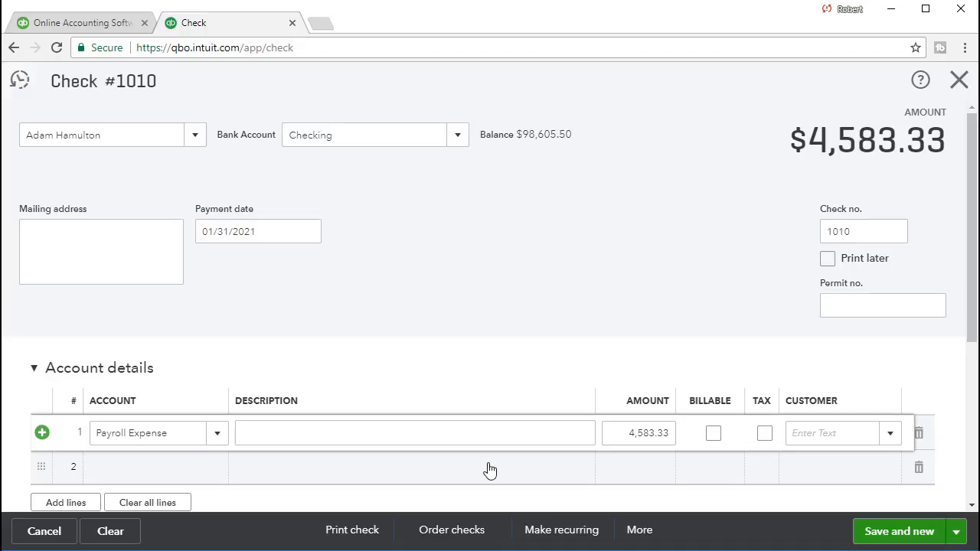
click(769, 442)
- Start adding a new account named Payroll Liability on the check's second account line
click(128, 473)
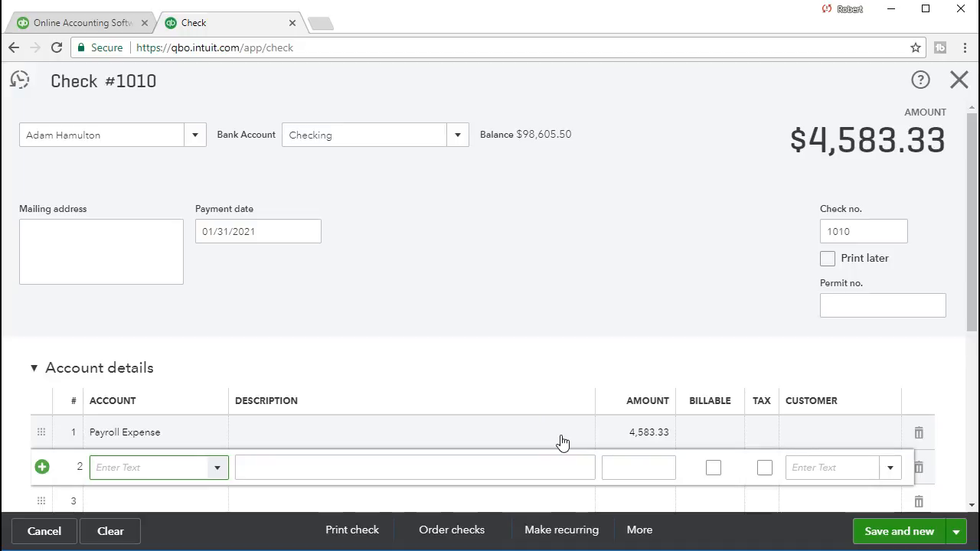
click(504, 444)
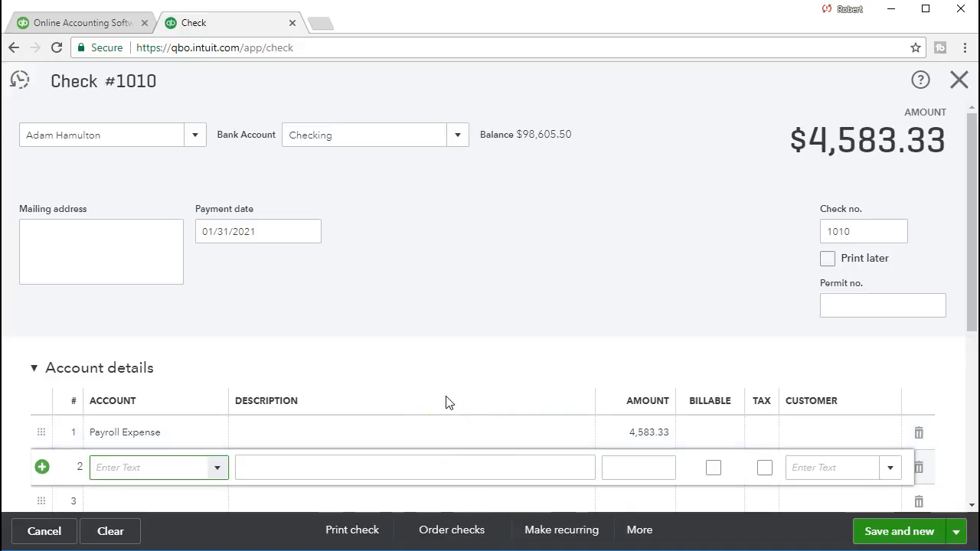
text(Paryo)
text(ll L)
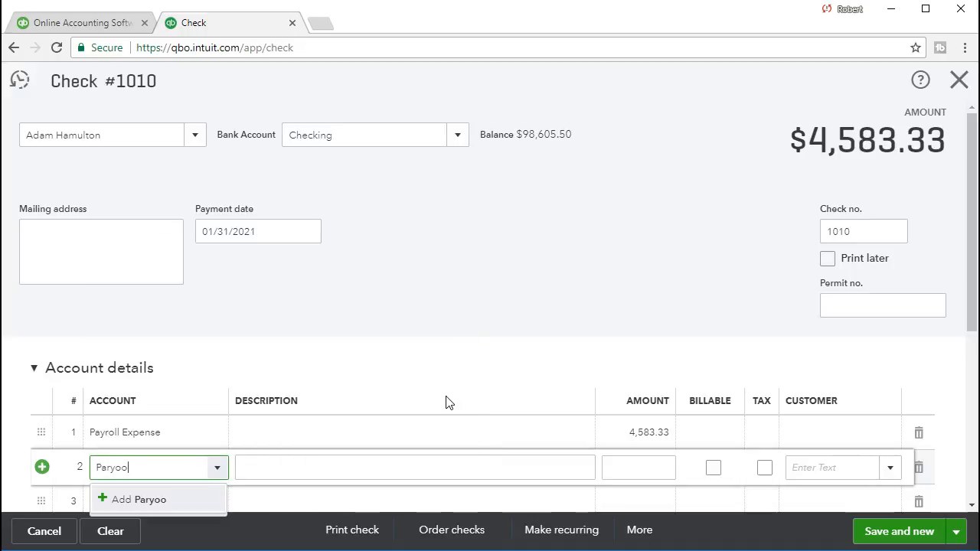
text(iability)
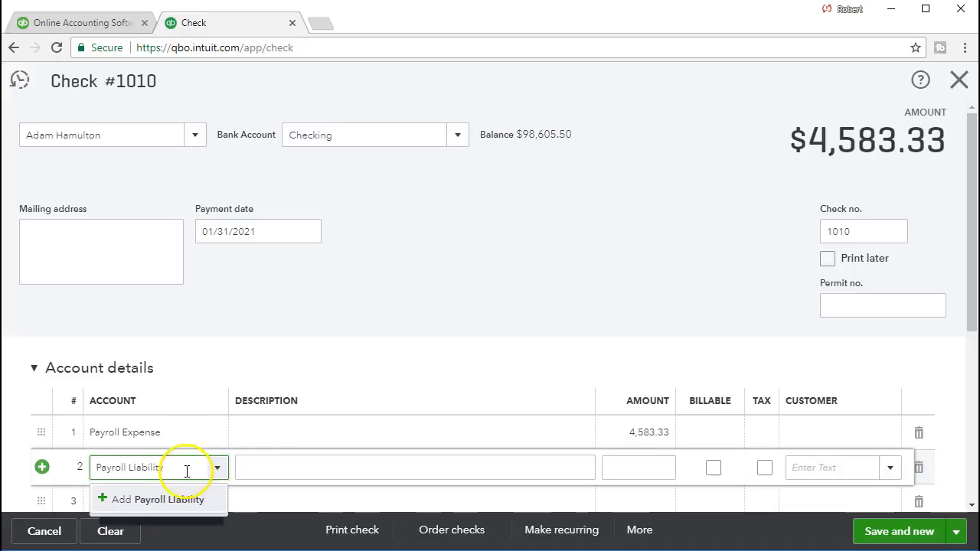
click(165, 502)
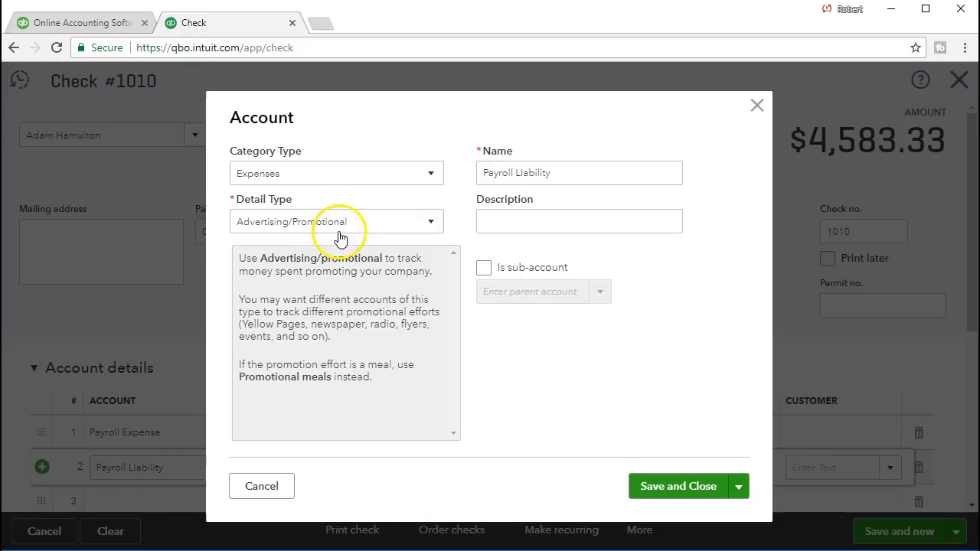
- Set the new account's category type to Other Current Liabilities and its detail type to Payroll Tax Payable
click(349, 176)
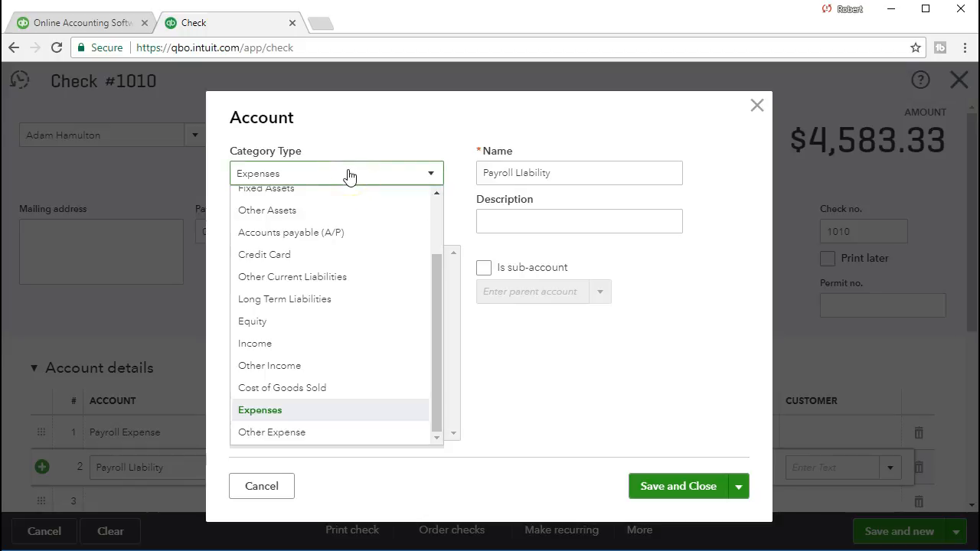
drag(438, 328, 449, 240)
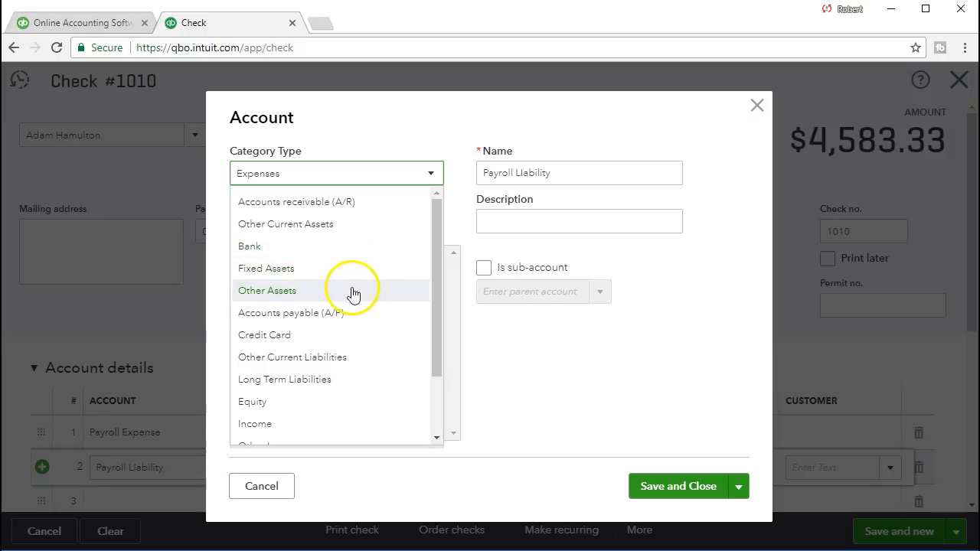
click(362, 368)
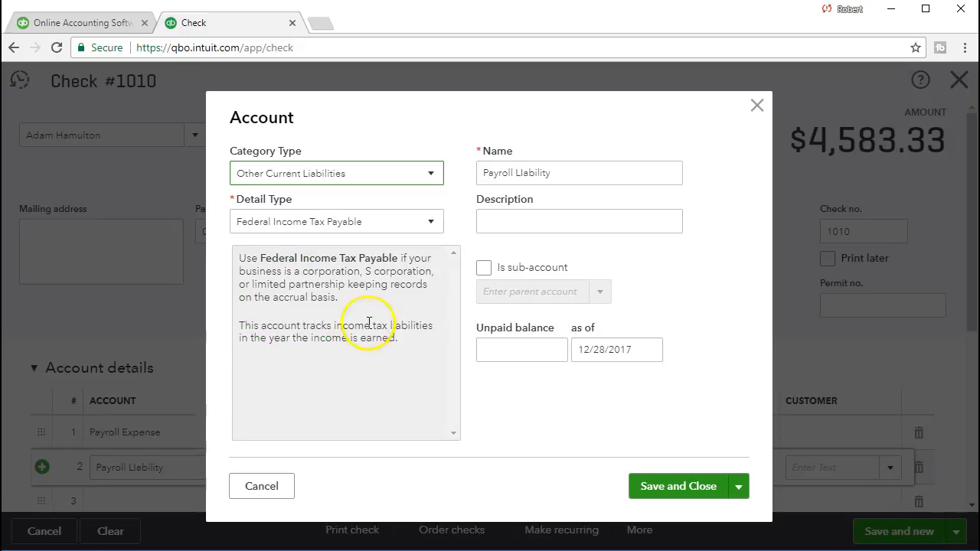
click(389, 231)
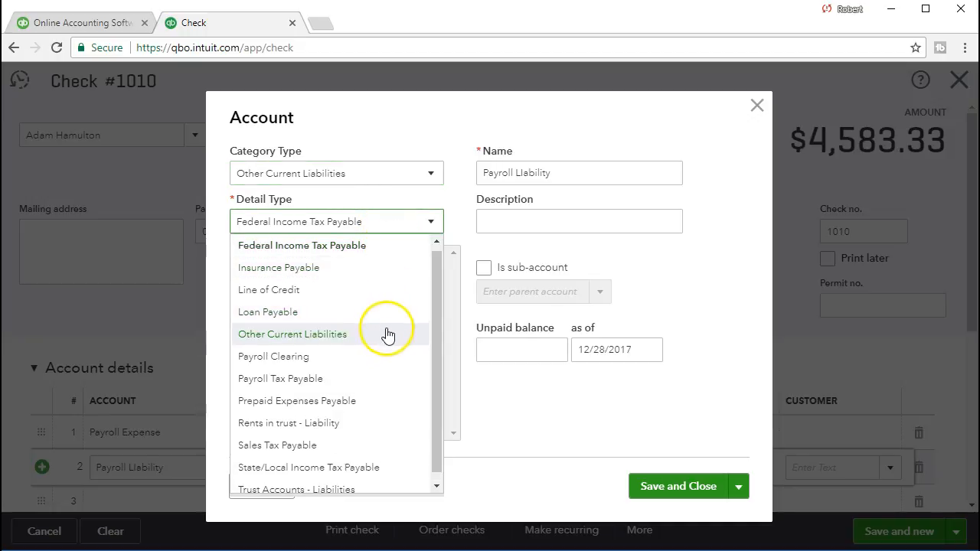
click(353, 387)
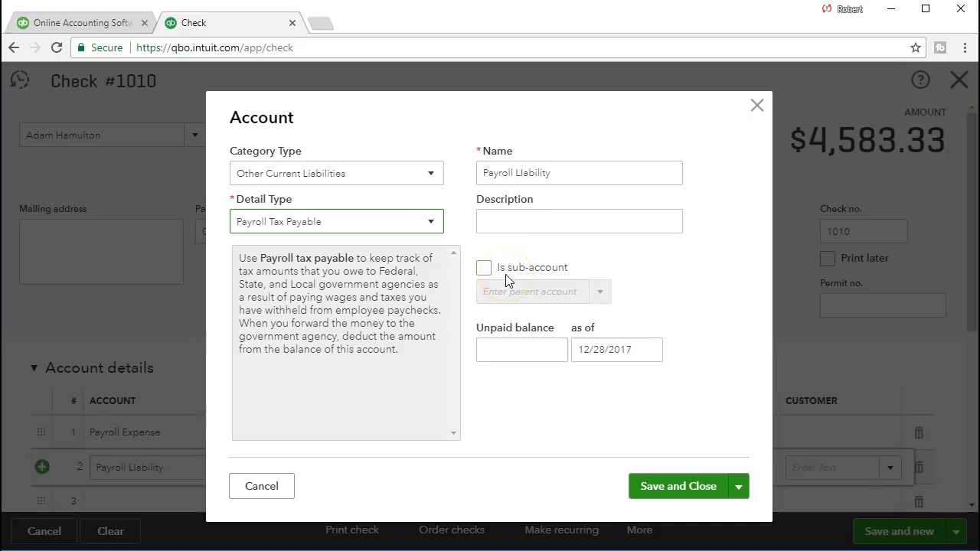
- Save the new Payroll Liability account and set the amount of its check line to -1,044.00 with no description
click(698, 489)
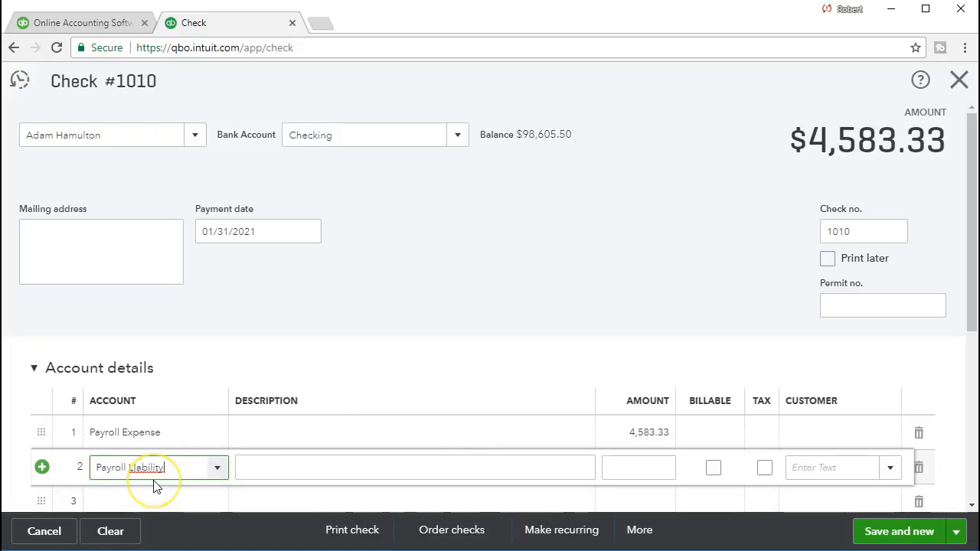
key(Tab)
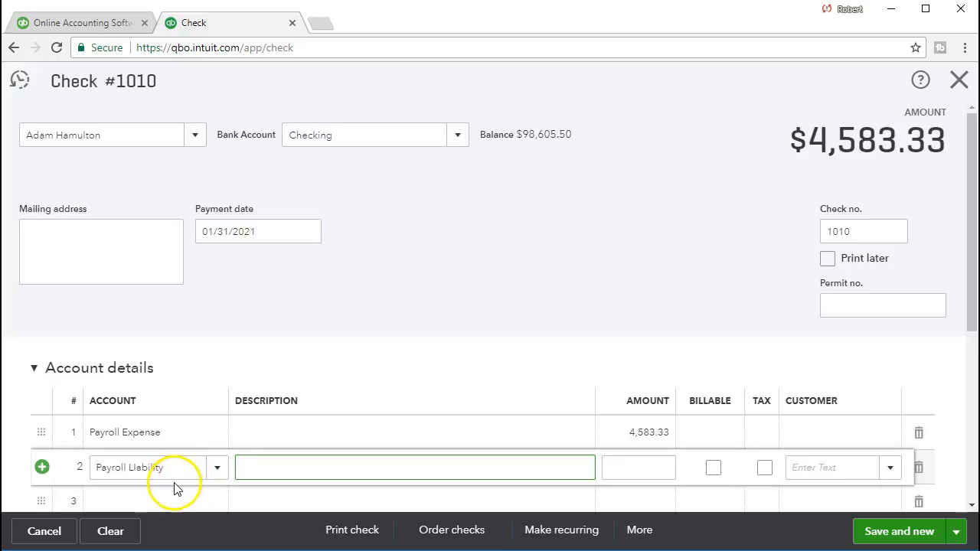
key(Tab)
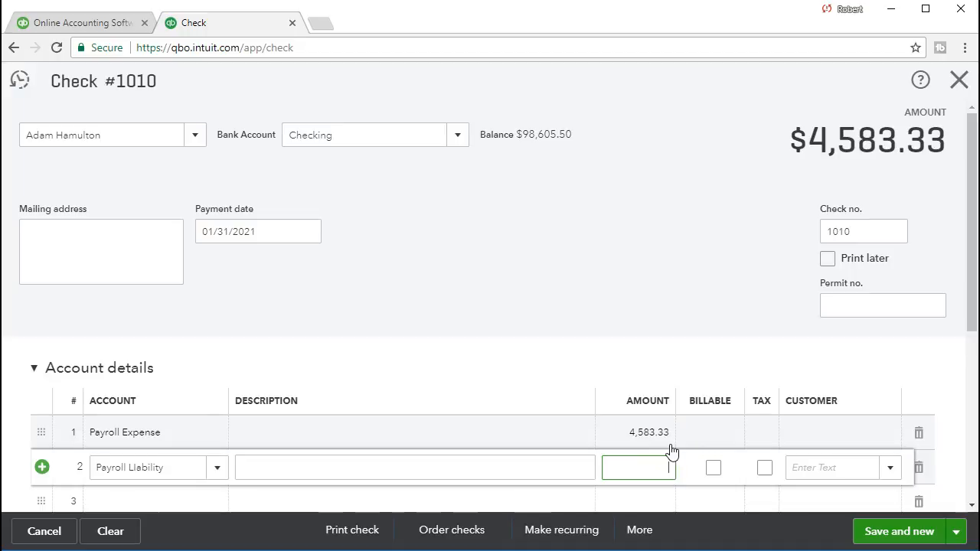
text(-)
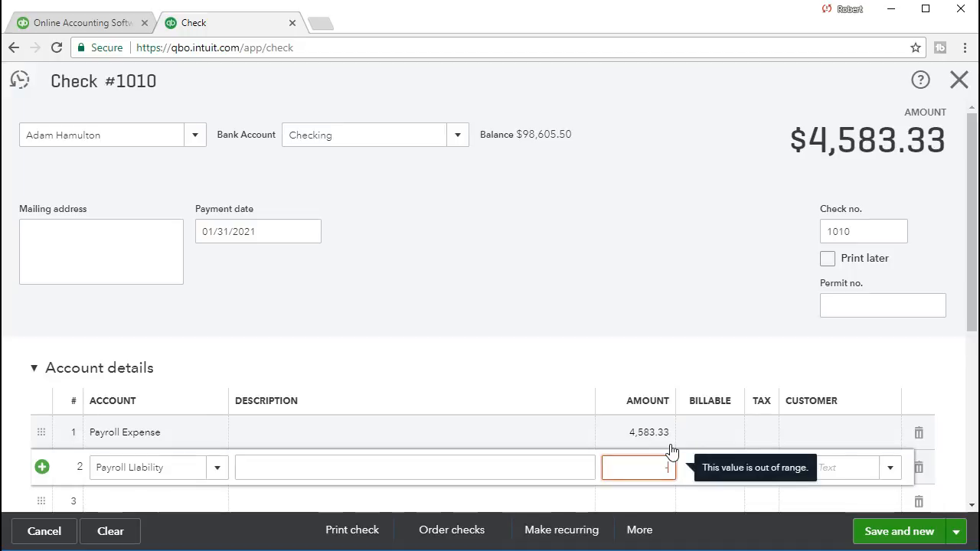
text(10)
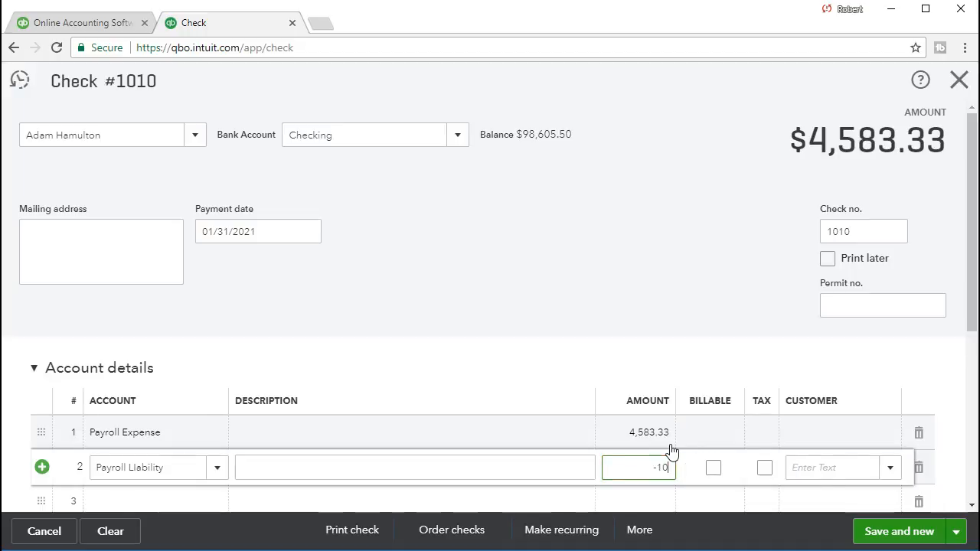
text(44)
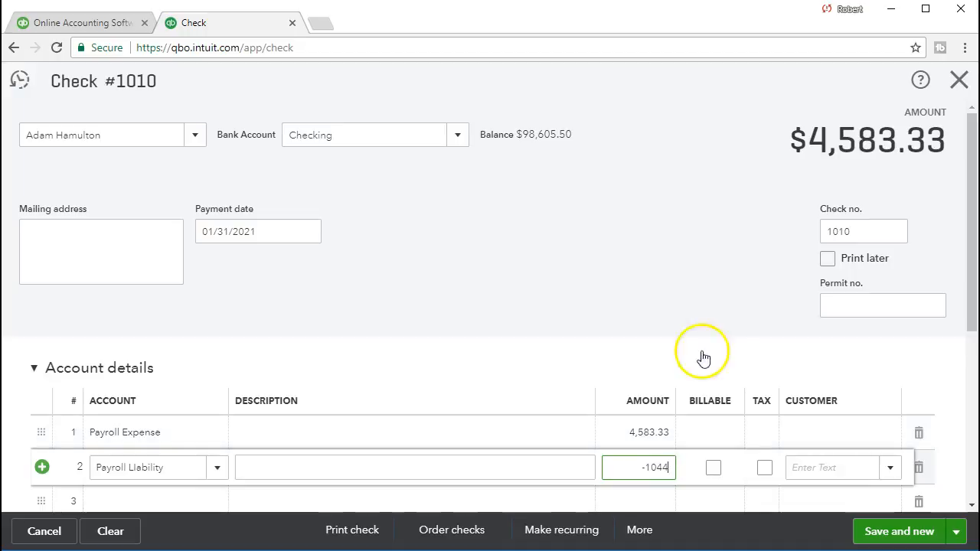
click(814, 182)
- Add a third account line to the check for Payroll Expense with an amount of 324.00
click(114, 503)
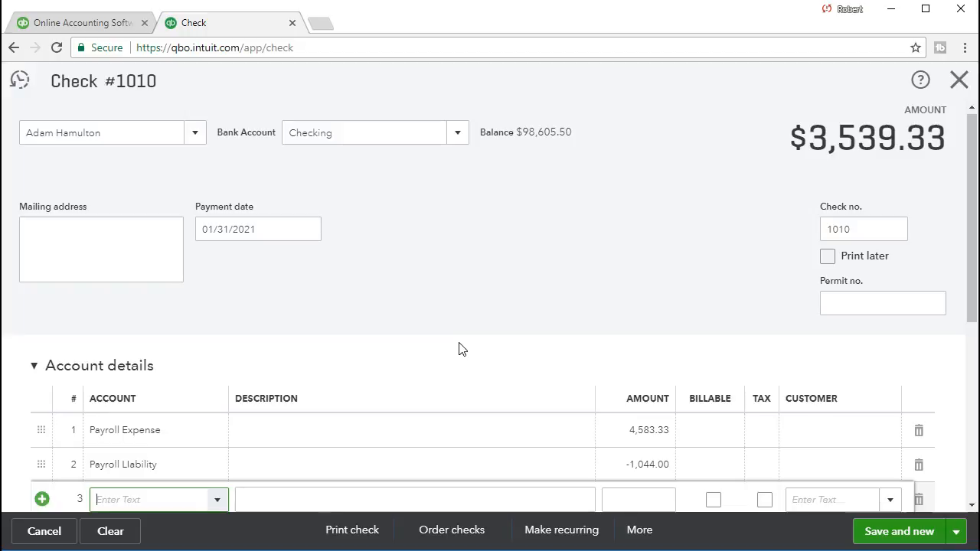
text(Pary)
key(BackSpace)
key(BackSpace)
text(ro)
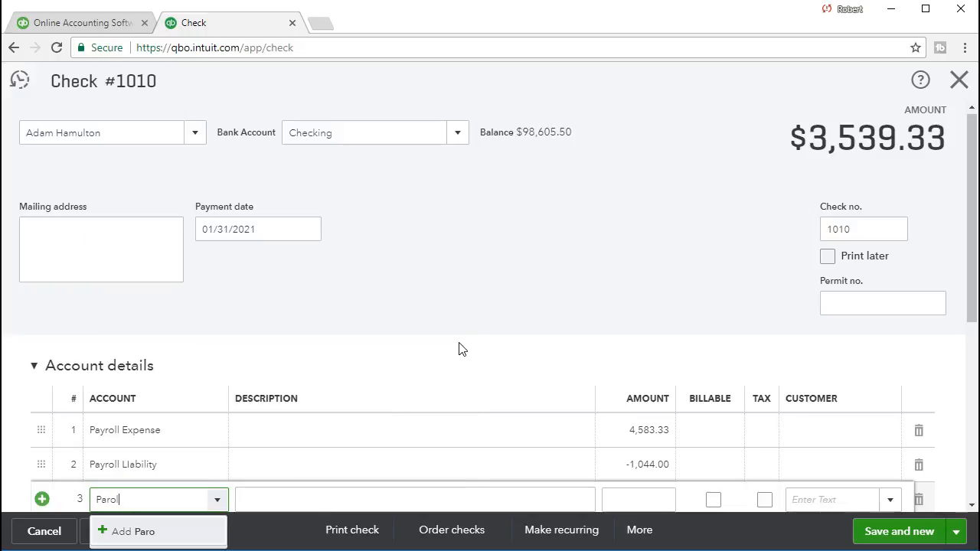
text(ll)
key(Tab)
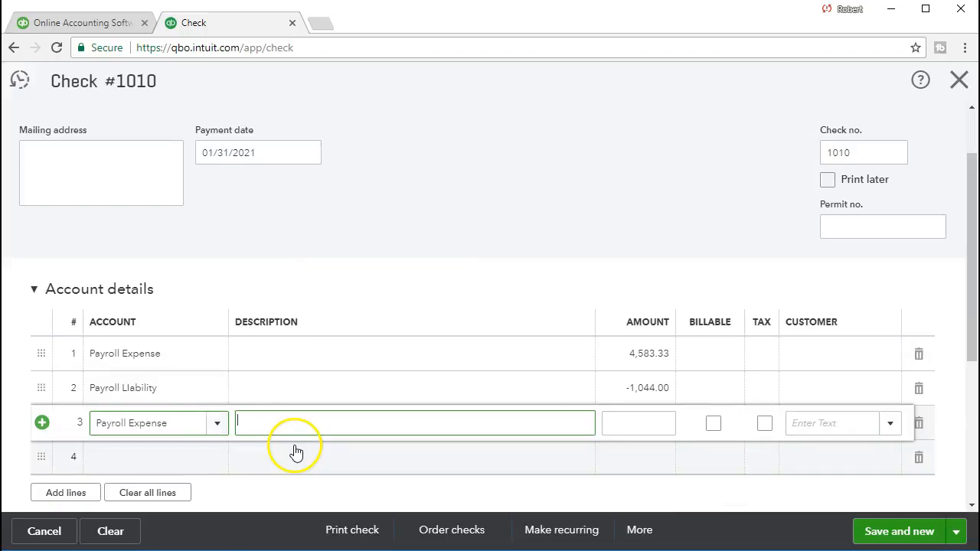
key(Tab)
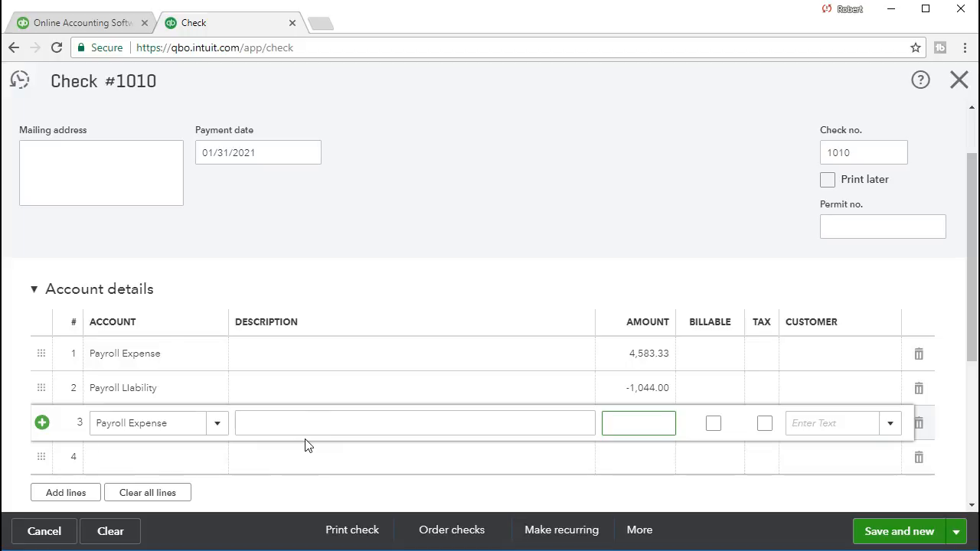
text(324)
key(Tab)
- Add a fourth account line to the check for Payroll Liability with an amount of -324.00
click(148, 458)
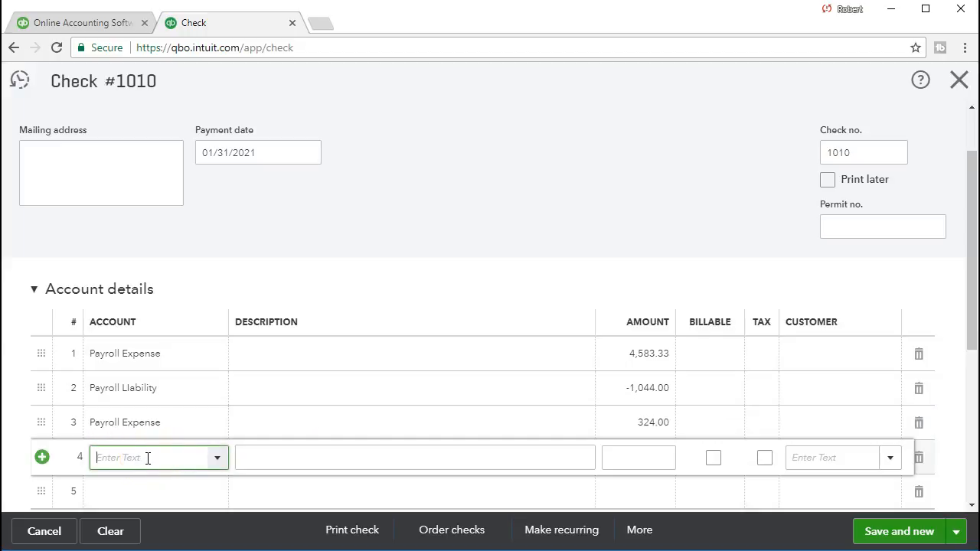
text(Payroll)
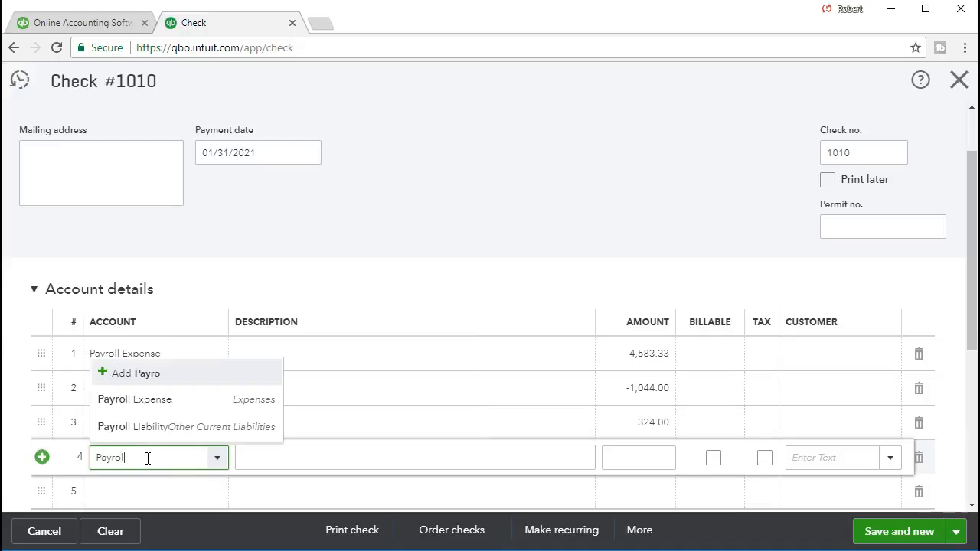
text( Liabi)
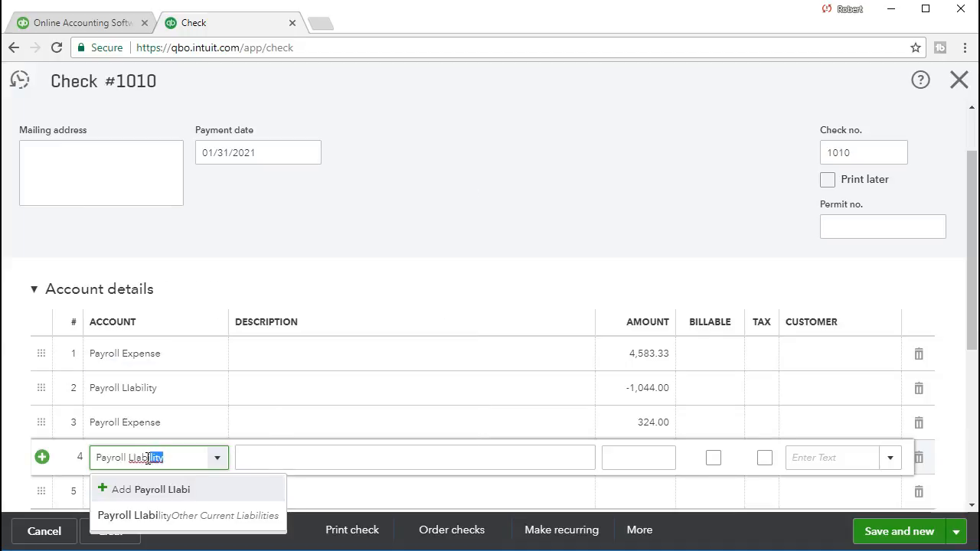
click(127, 517)
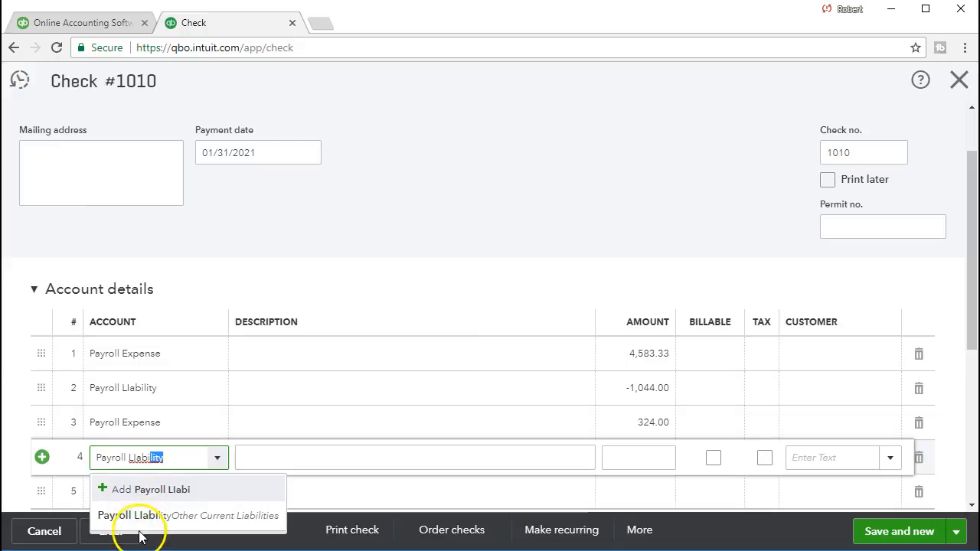
key(Tab)
key(Tab)
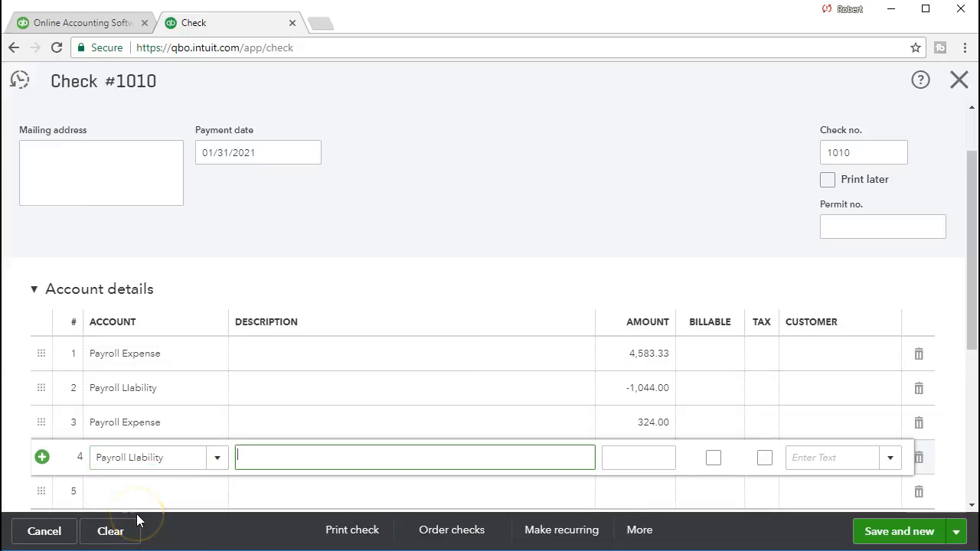
text(-)
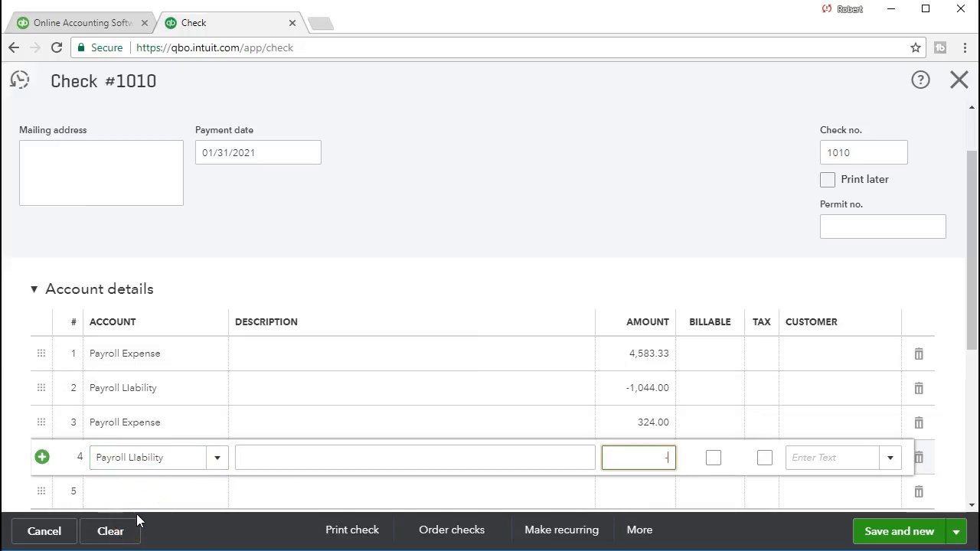
text(324)
key(Tab)
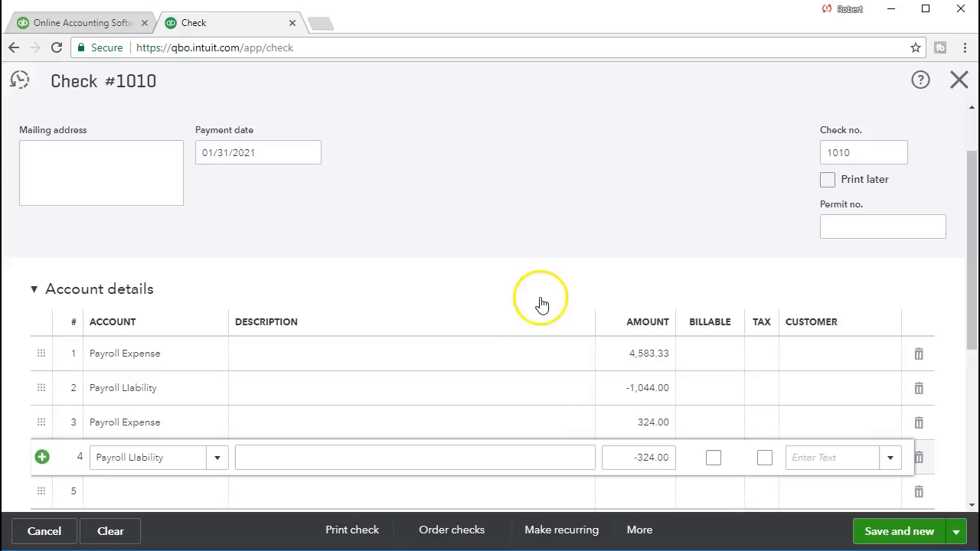
scroll(541, 306, up, 1)
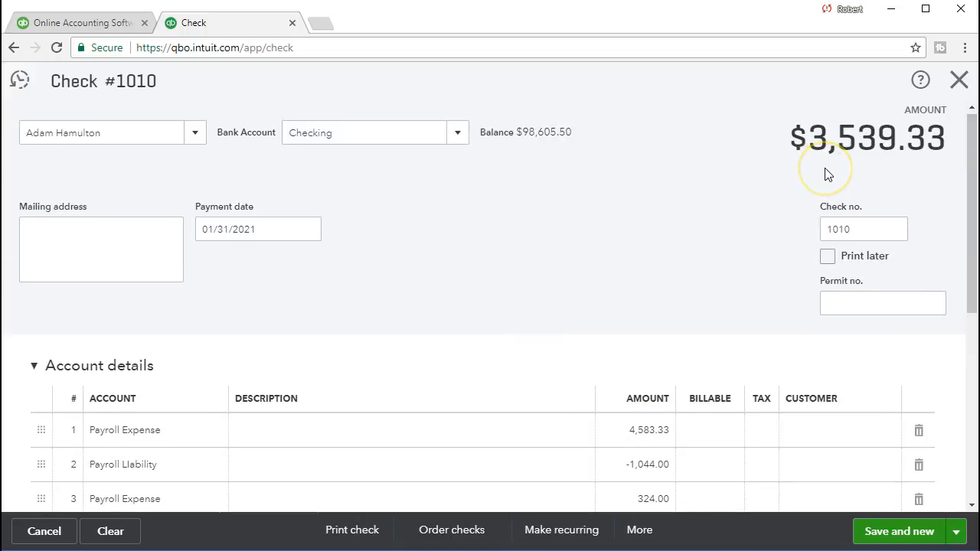
- Switch to the 7.70 Payroll.xlsx workbook and compare the first employee's earnings, withholdings, net pay and employer taxes with the check lines
scroll(630, 274, down, 1)
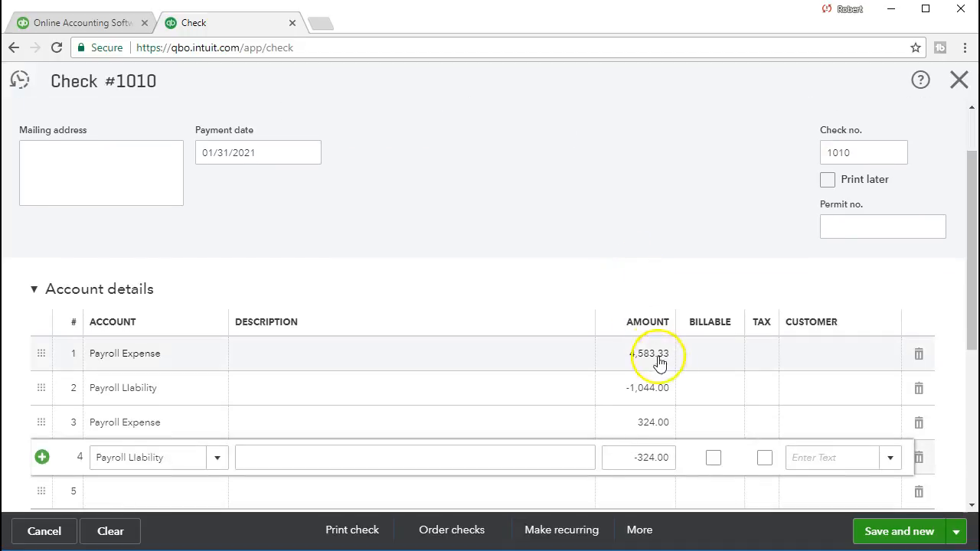
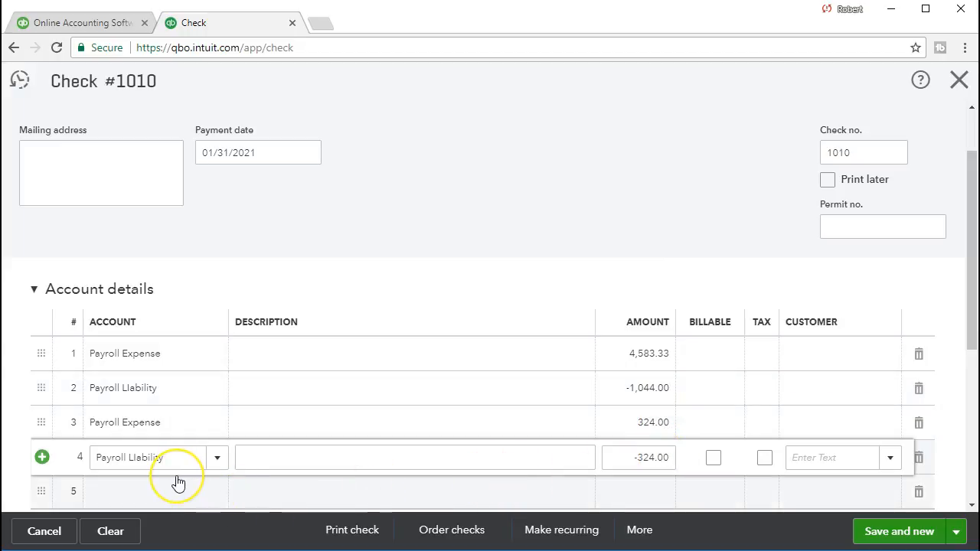
drag(979, 17, 480, 0)
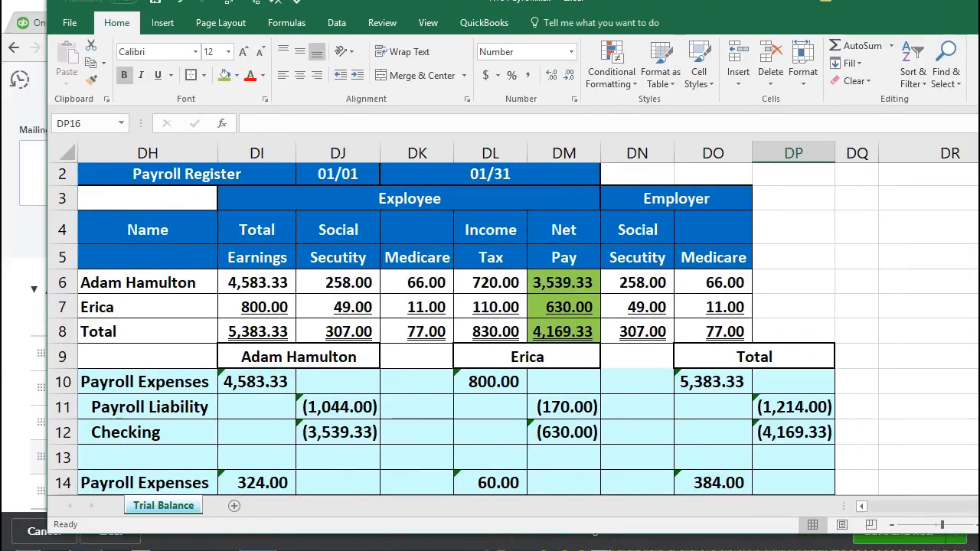
click(204, 304)
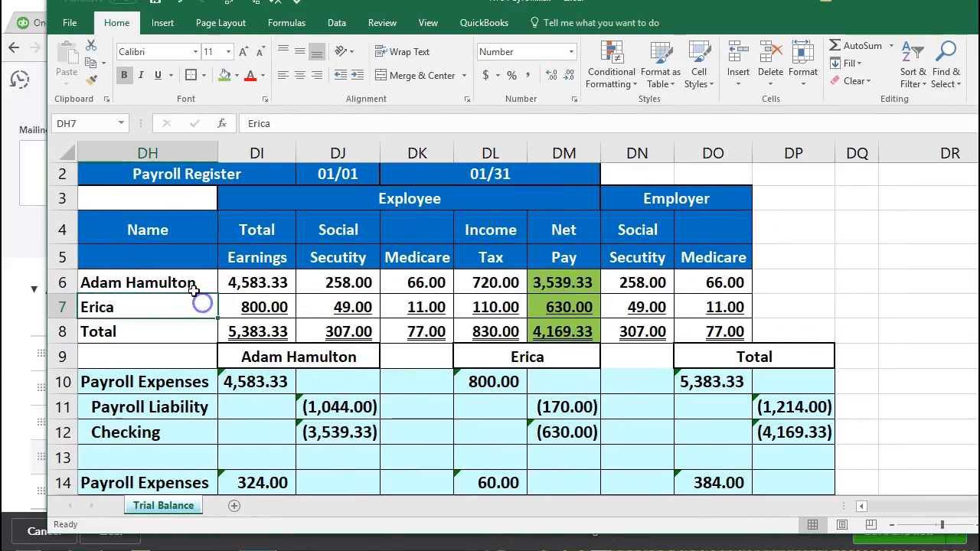
click(234, 283)
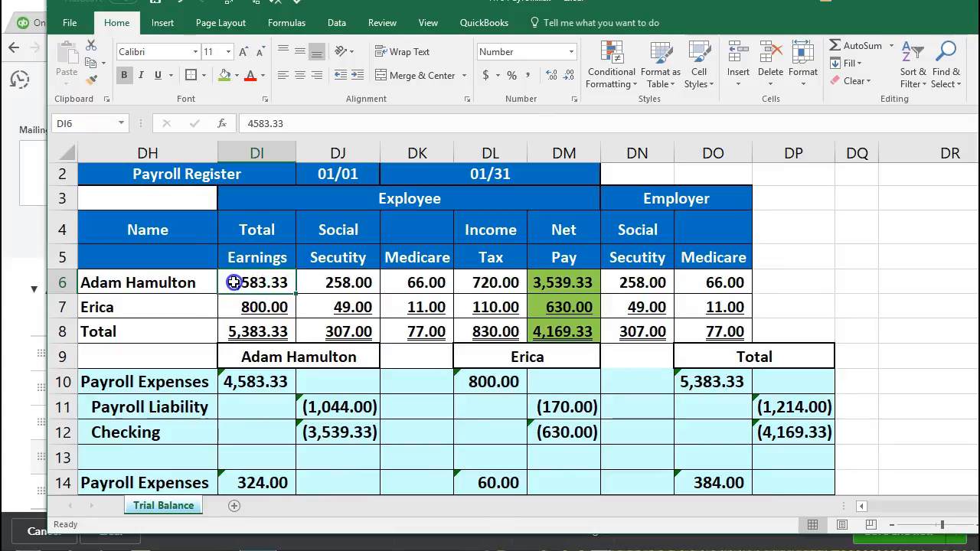
drag(342, 281, 472, 281)
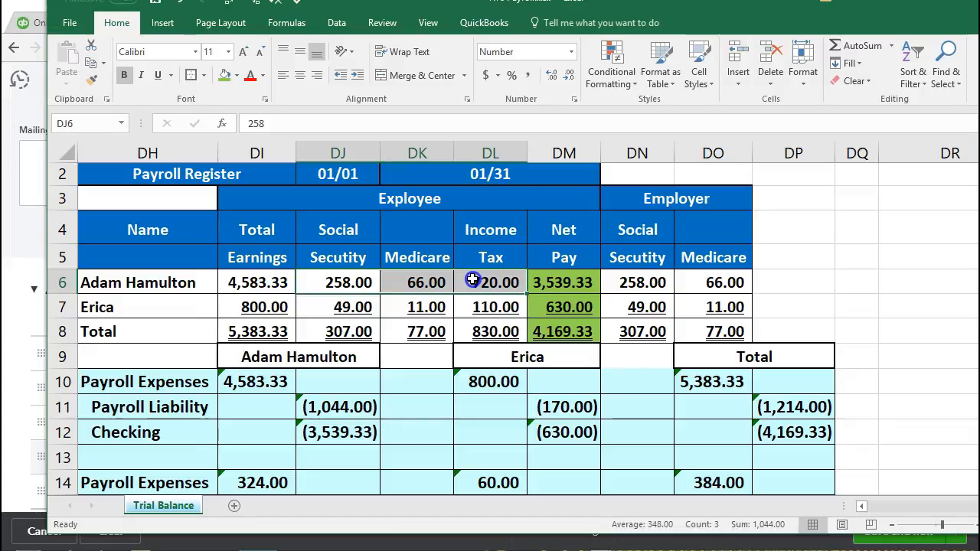
click(563, 282)
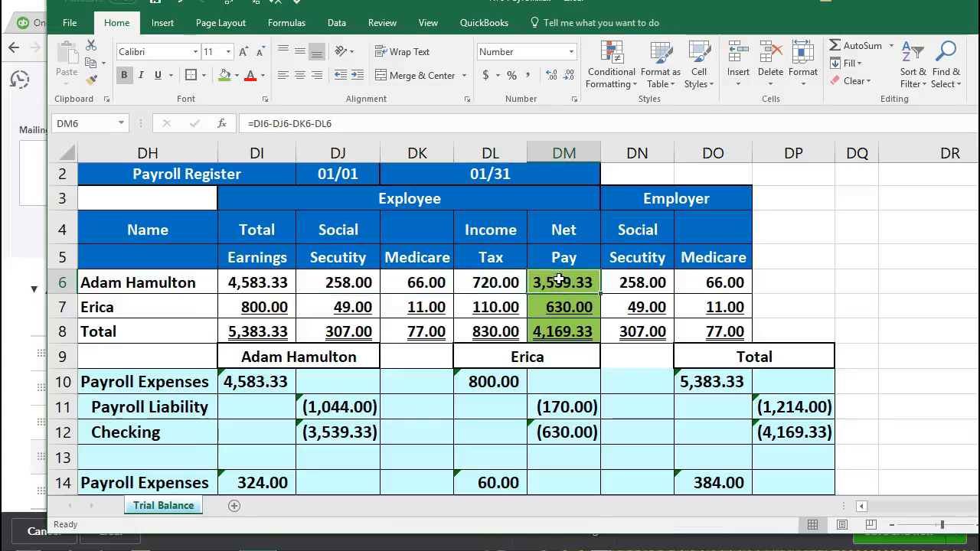
drag(638, 281, 696, 281)
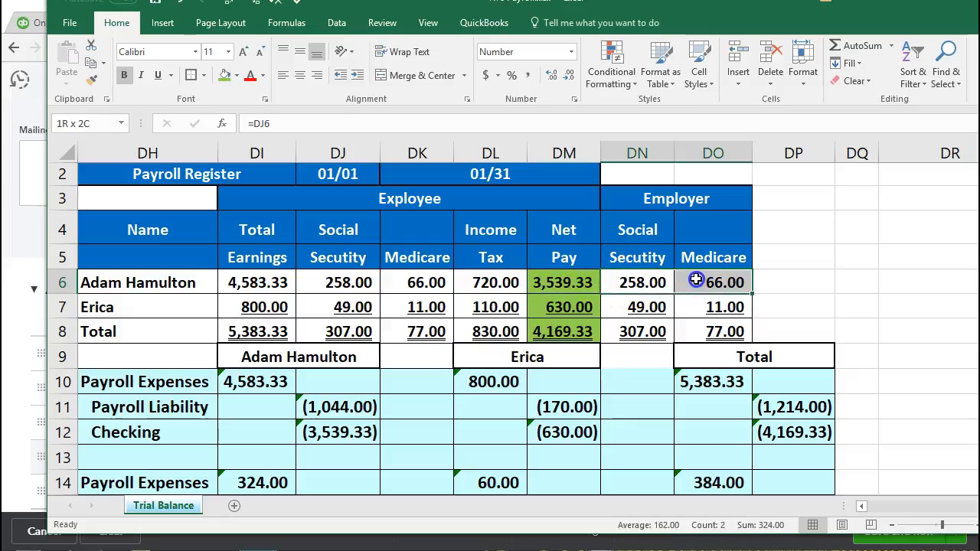
drag(697, 280, 696, 280)
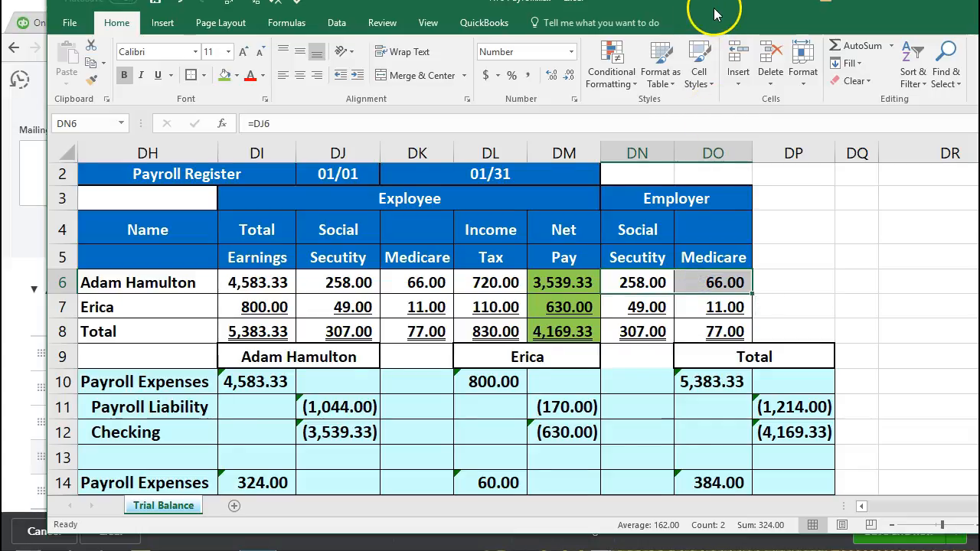
drag(715, 14, 712, 44)
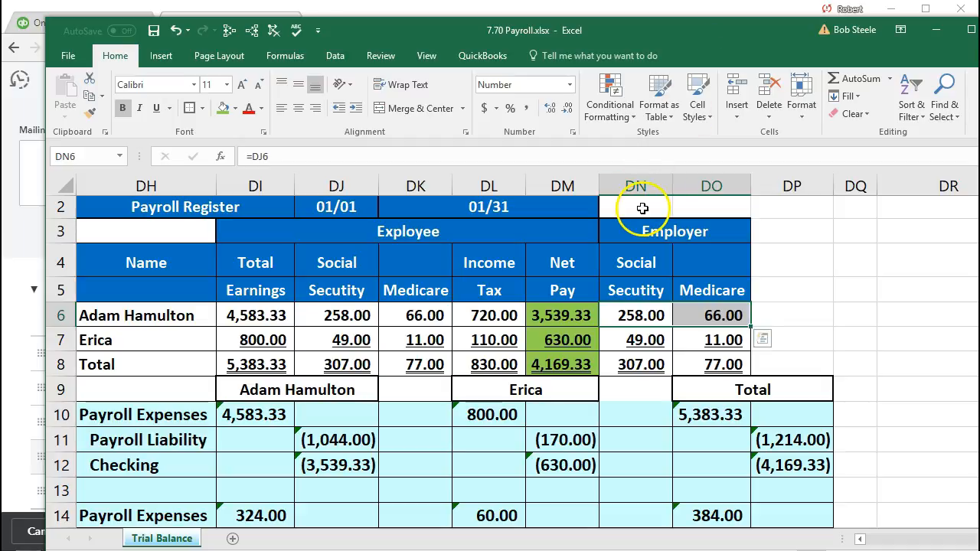
drag(713, 31, 979, 96)
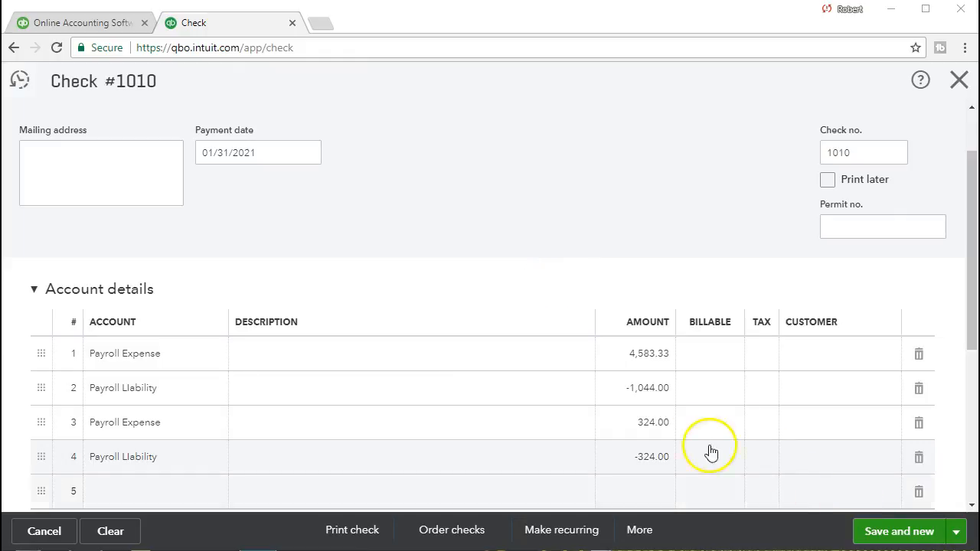
- Review the first employee's payroll check, save it and start a new check
scroll(538, 208, up, 1)
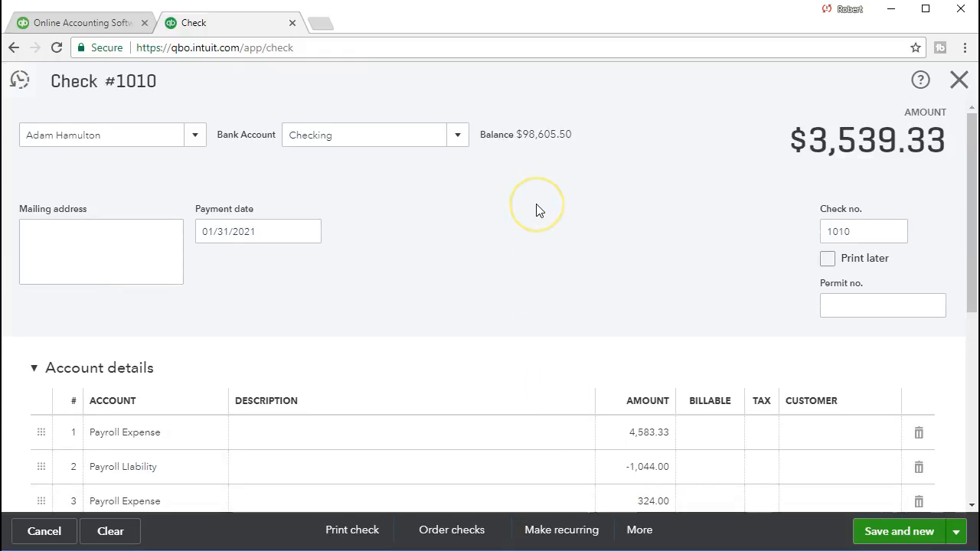
scroll(536, 210, down, 2)
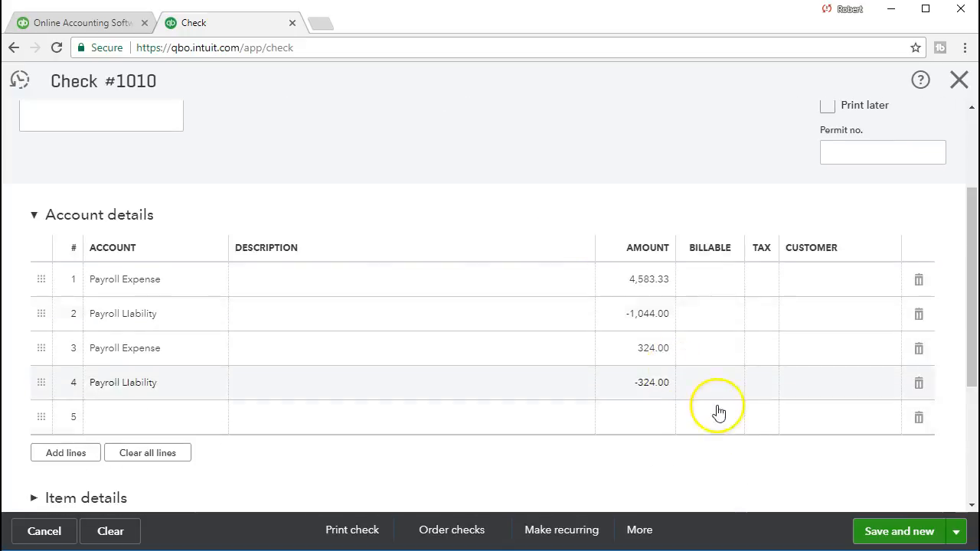
click(880, 532)
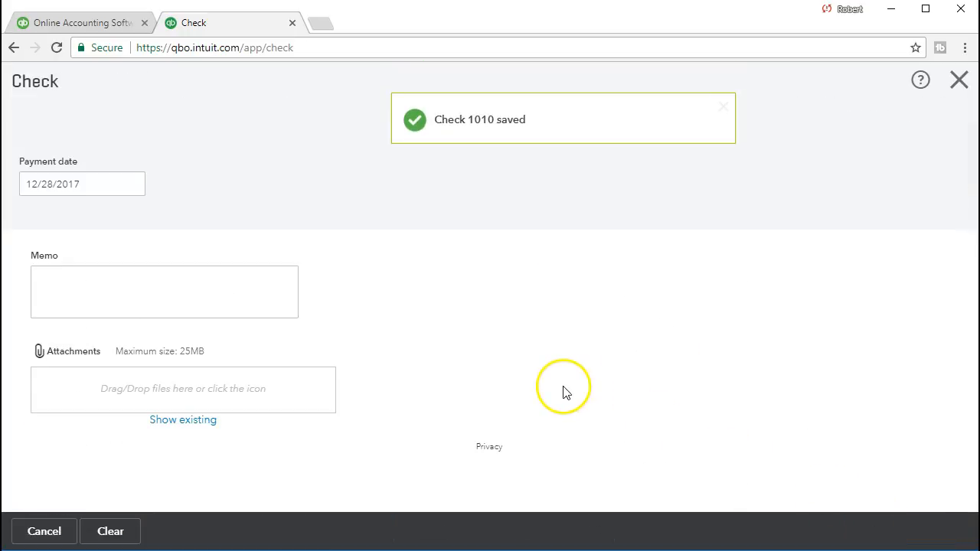
- Set the payee of the new check to the second employee listed in the payroll register
text(Ere)
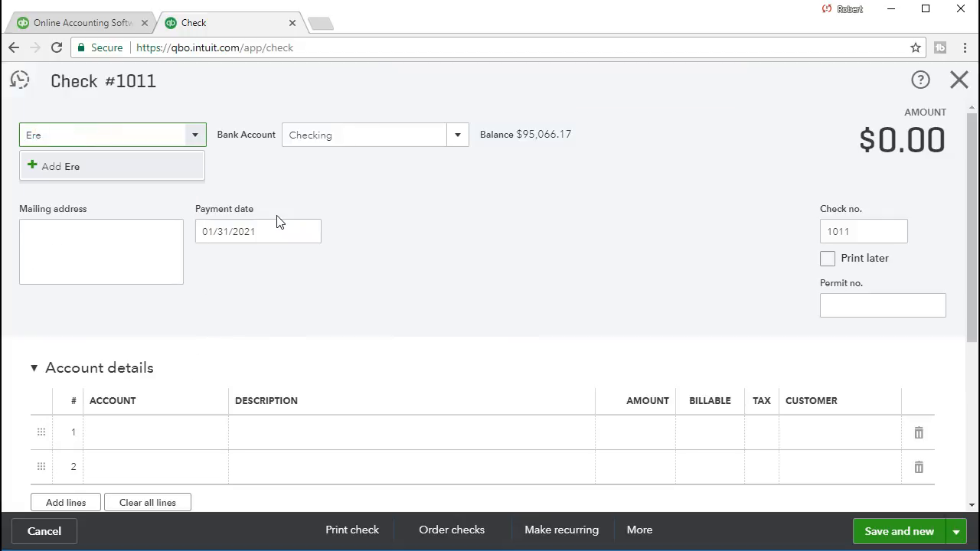
key(BackSpace)
text(ic Music)
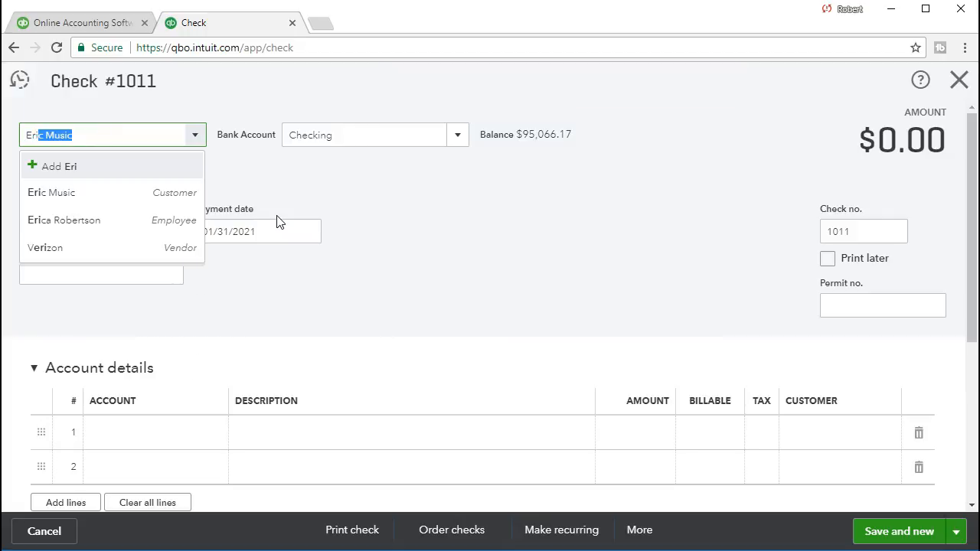
click(40, 221)
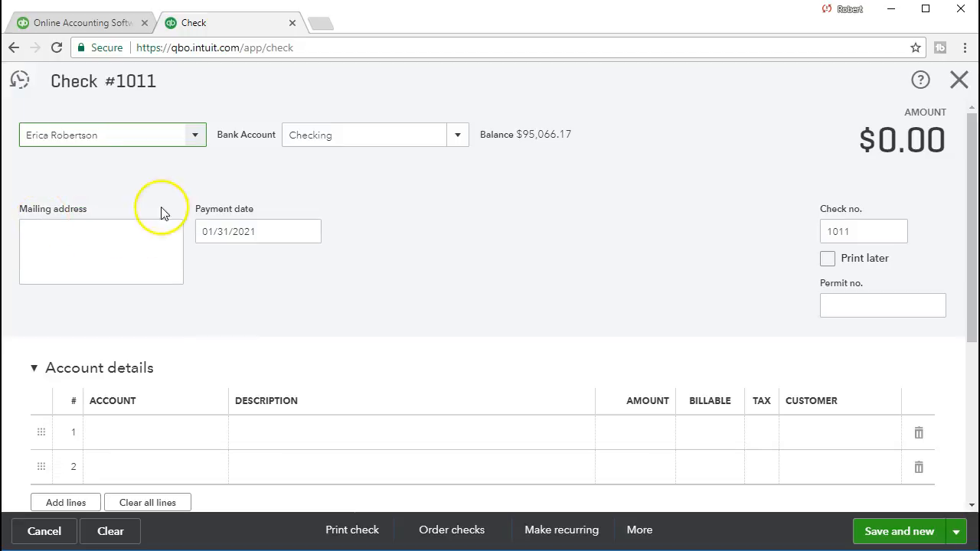
- Keep the Checking account and 01/31/2021 payment date, and fill the first account line with Payroll Expense and an amount of 800
key(Tab)
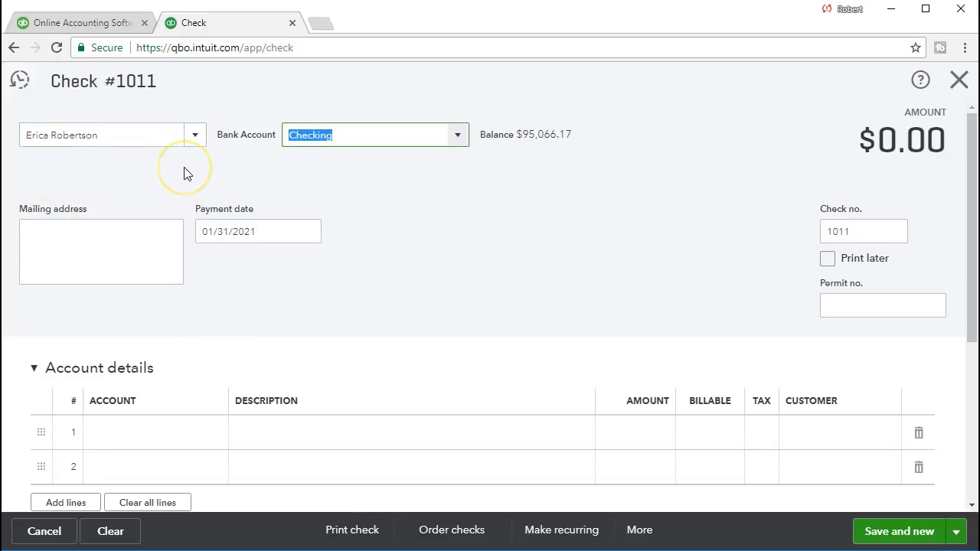
key(Tab)
key(Tab)
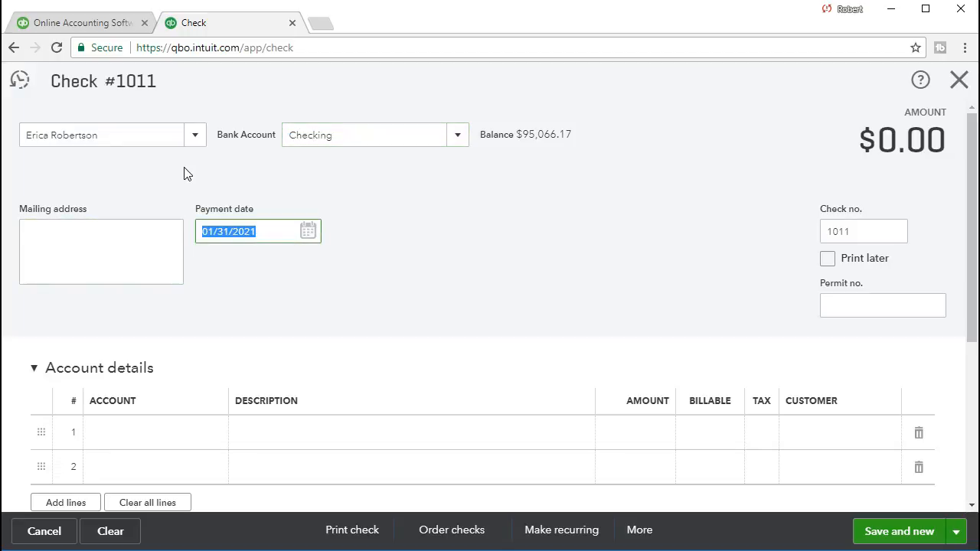
key(Tab)
key(Tab)
key(Tab)
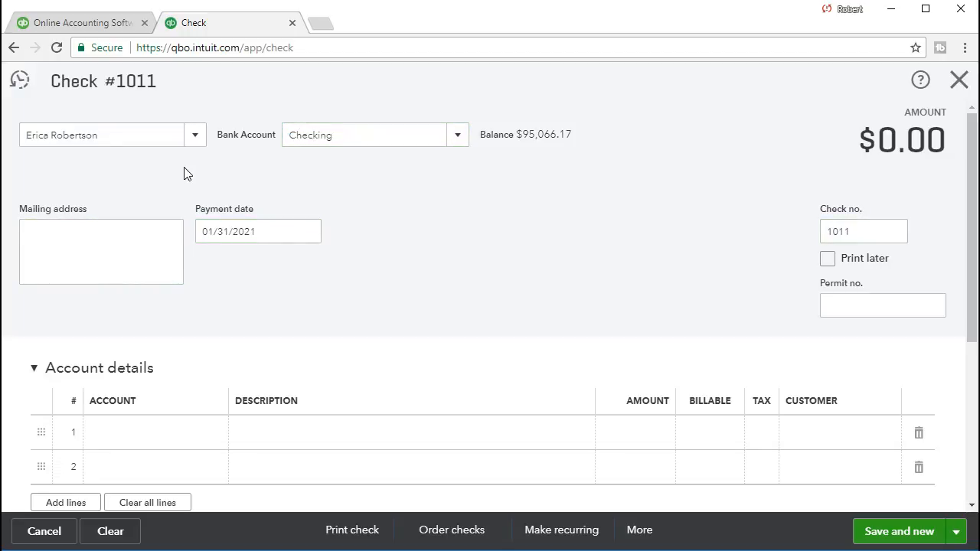
key(Tab)
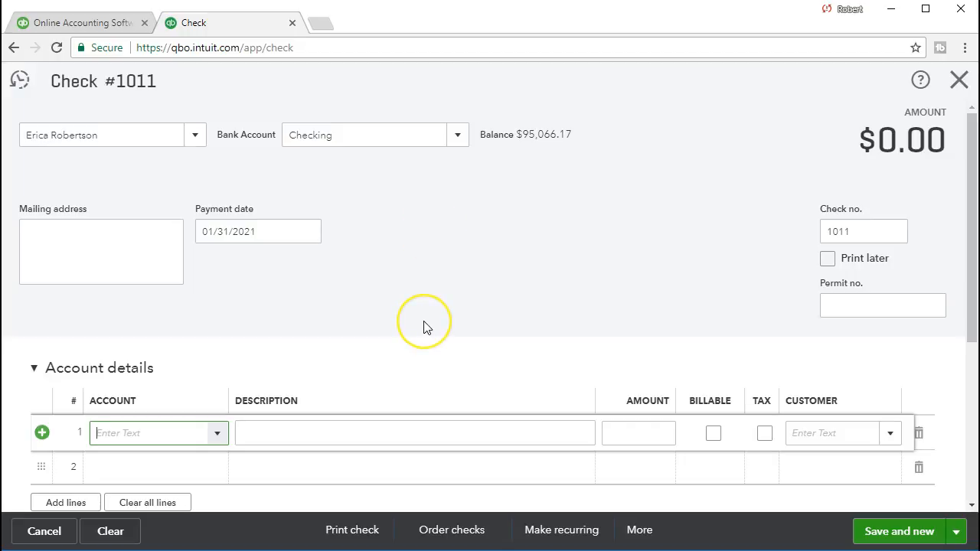
text(Payroll Expense)
key(Tab)
key(Tab)
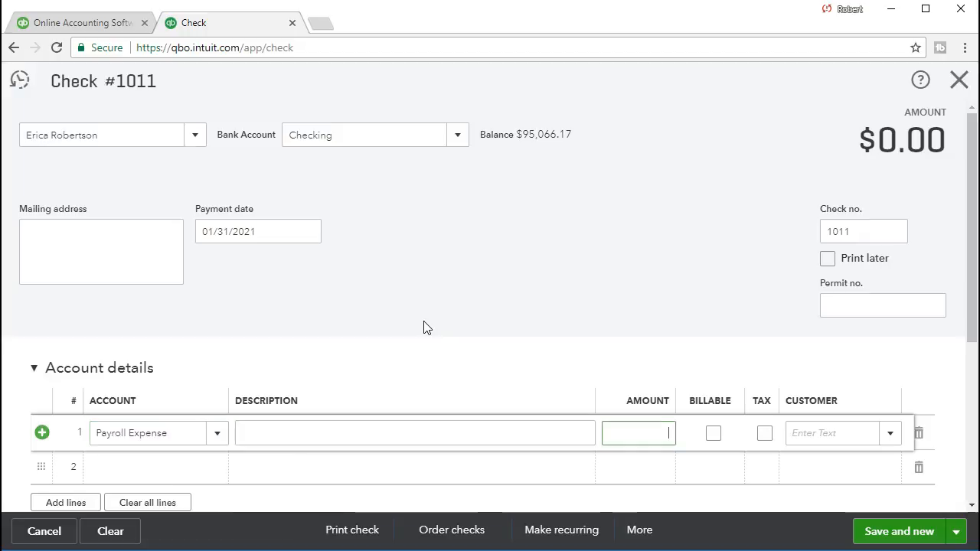
text(800)
key(Tab)
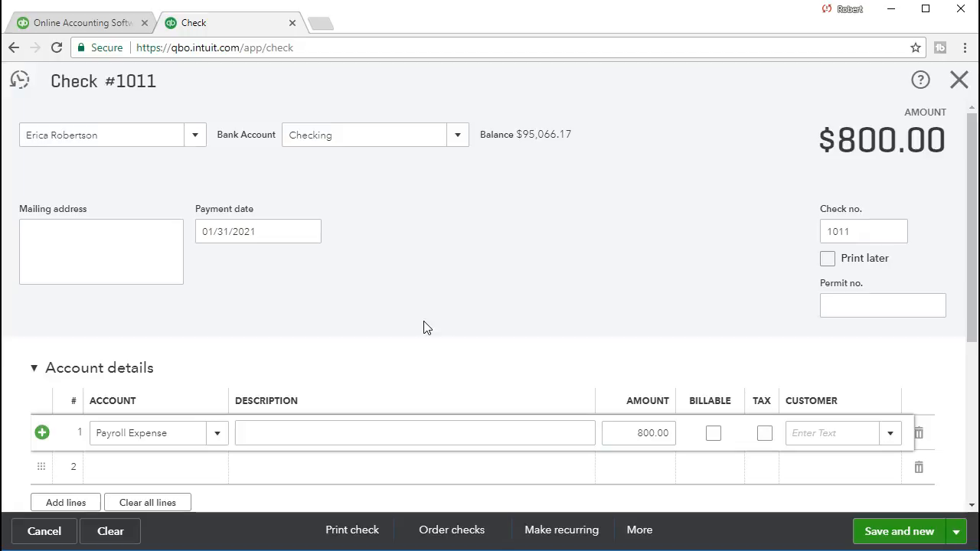
- Fill the second account line with the payroll liability account and an amount of -170, and check the check's total
scroll(350, 377, down, 1)
click(169, 399)
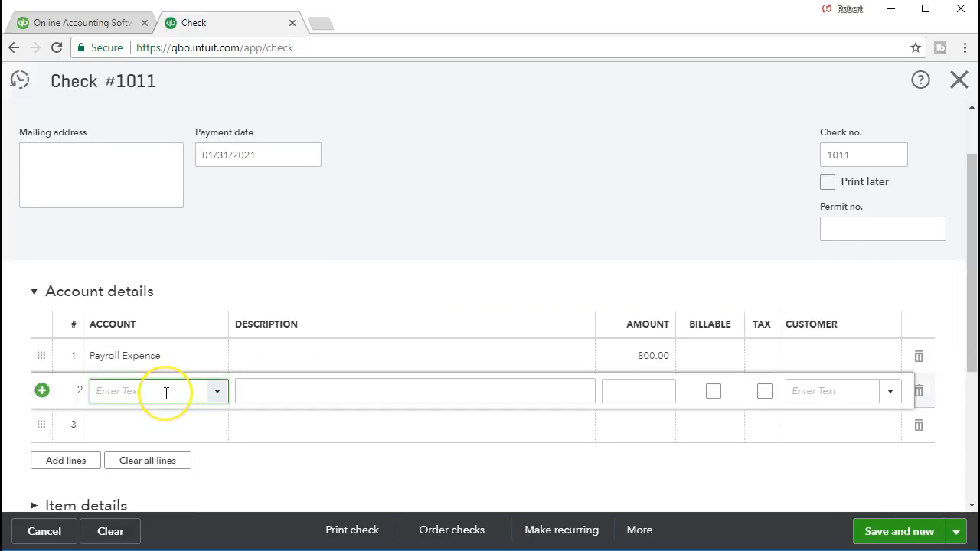
text(Payroll LIa)
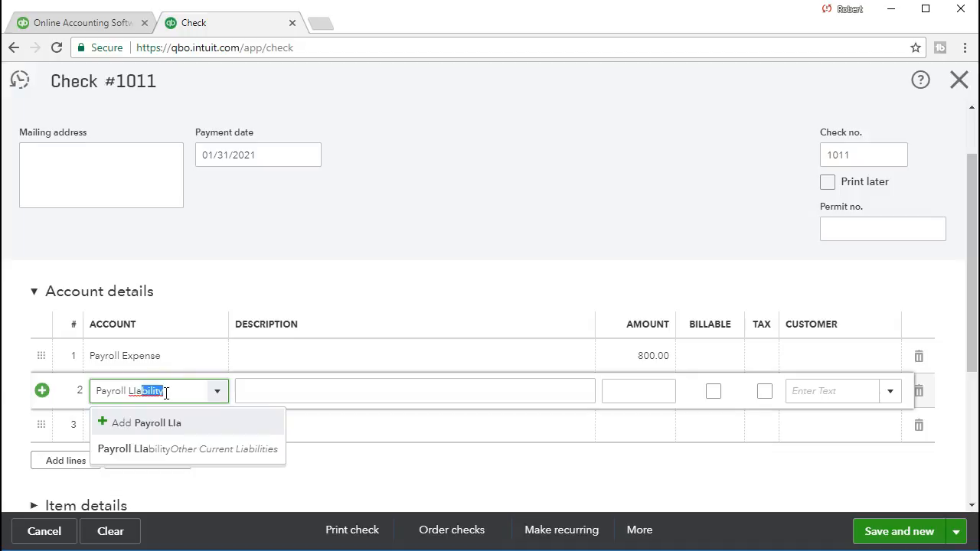
click(170, 454)
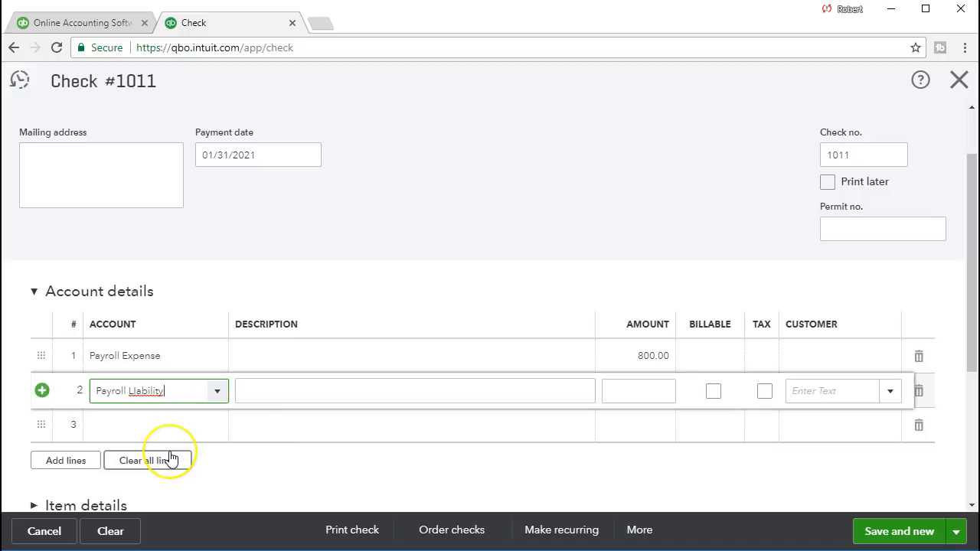
key(Tab)
key(Tab)
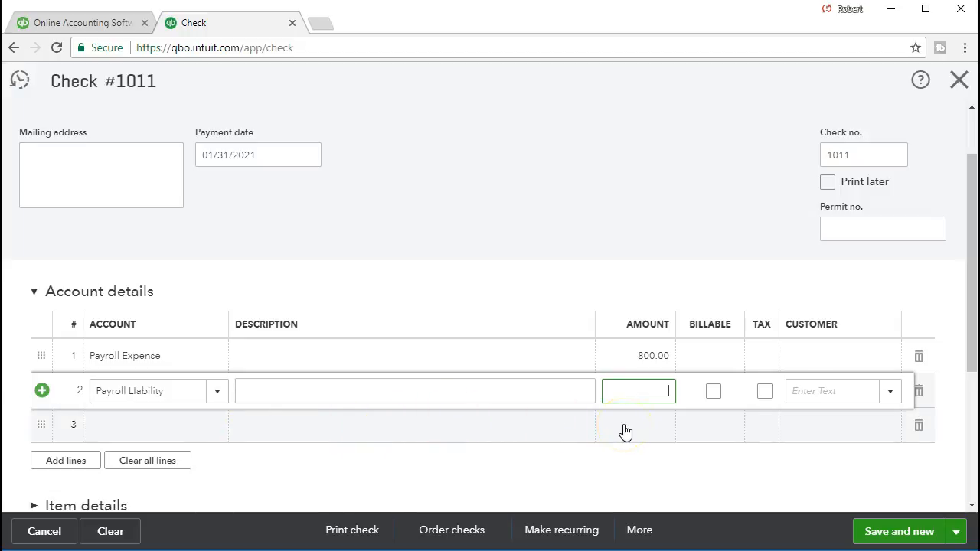
text(-)
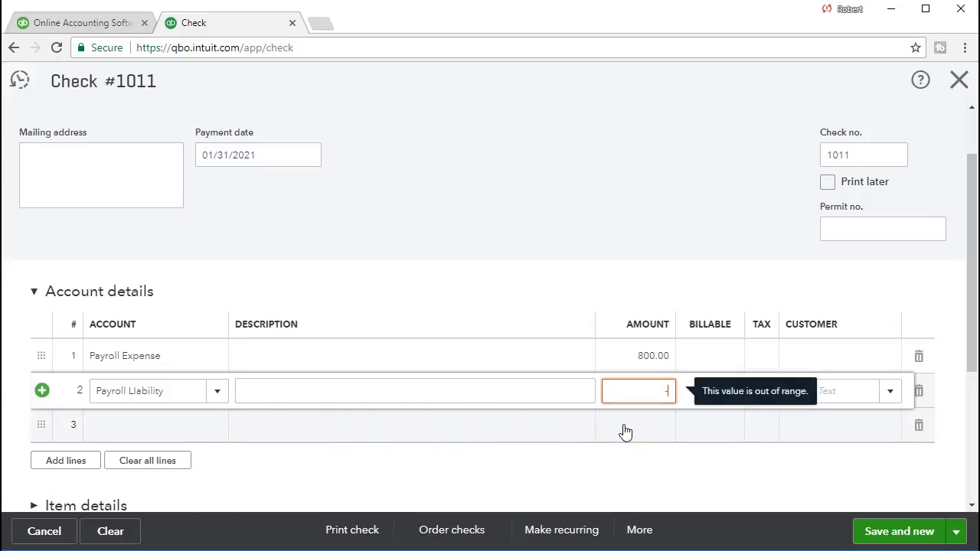
text(17)
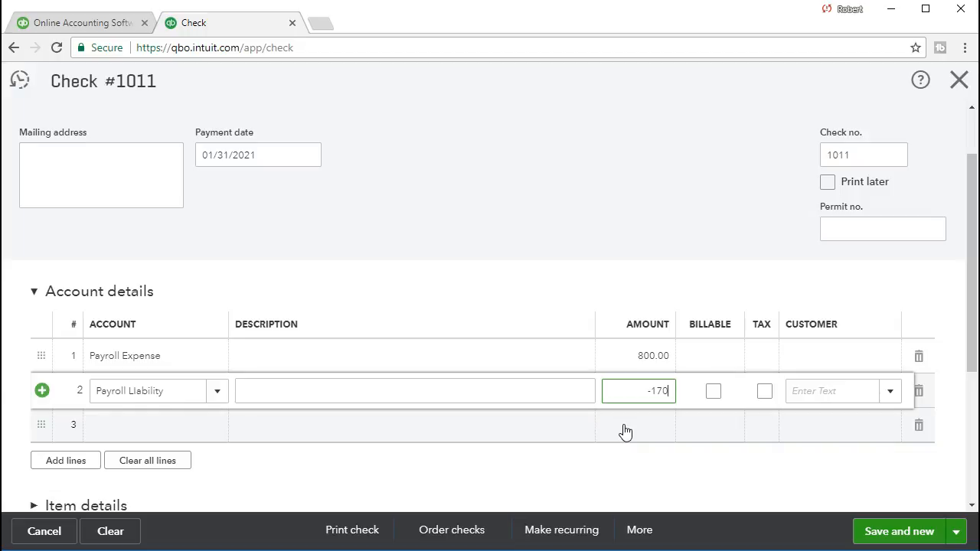
text(0)
click(859, 388)
drag(965, 274, 948, 202)
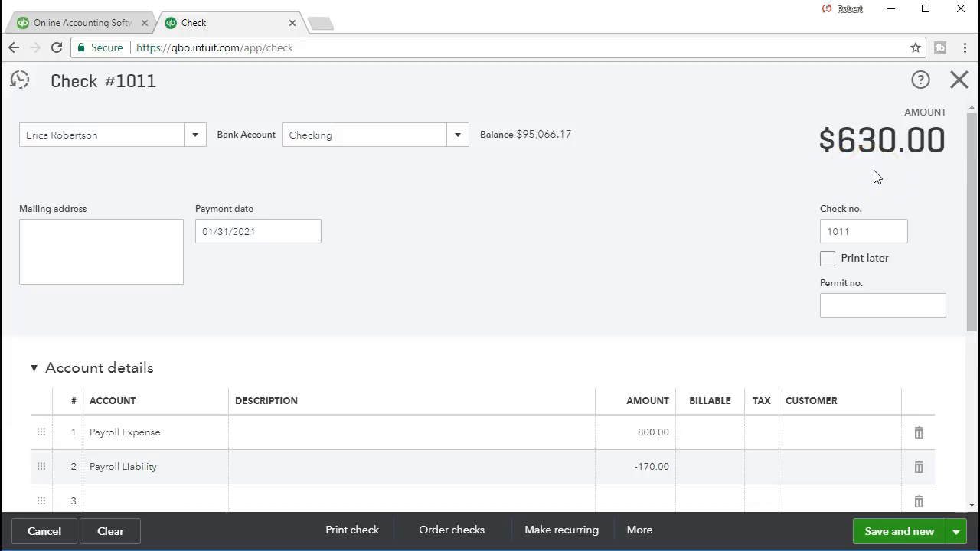
- Fill the third account line with Payroll Expense and an amount of 60, and open the fourth line for entry
drag(969, 146, 966, 240)
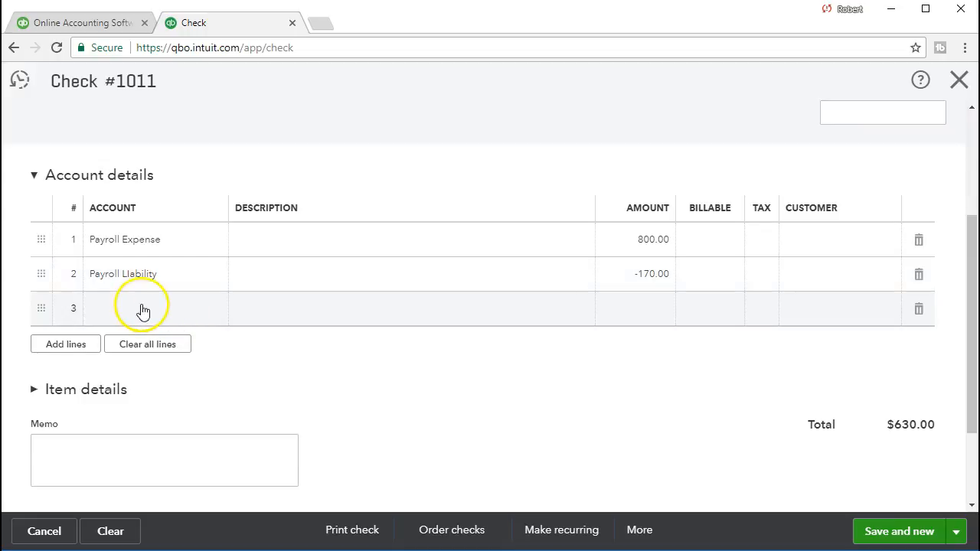
click(142, 308)
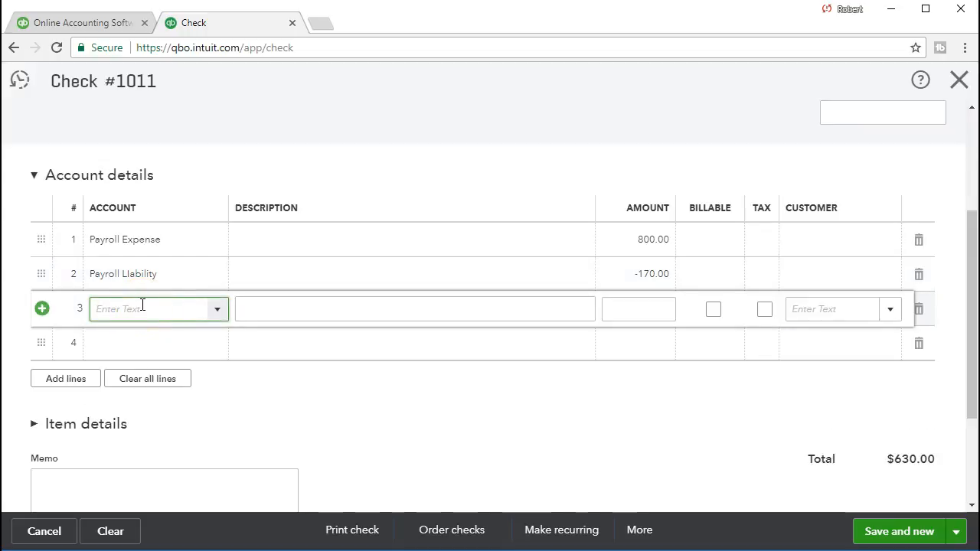
text(Payroll Expense)
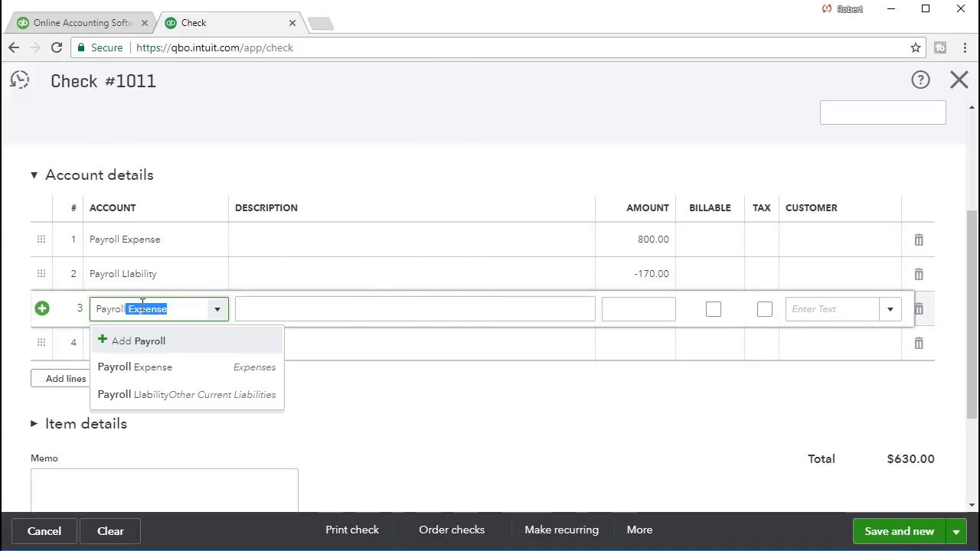
key(Tab)
key(Tab)
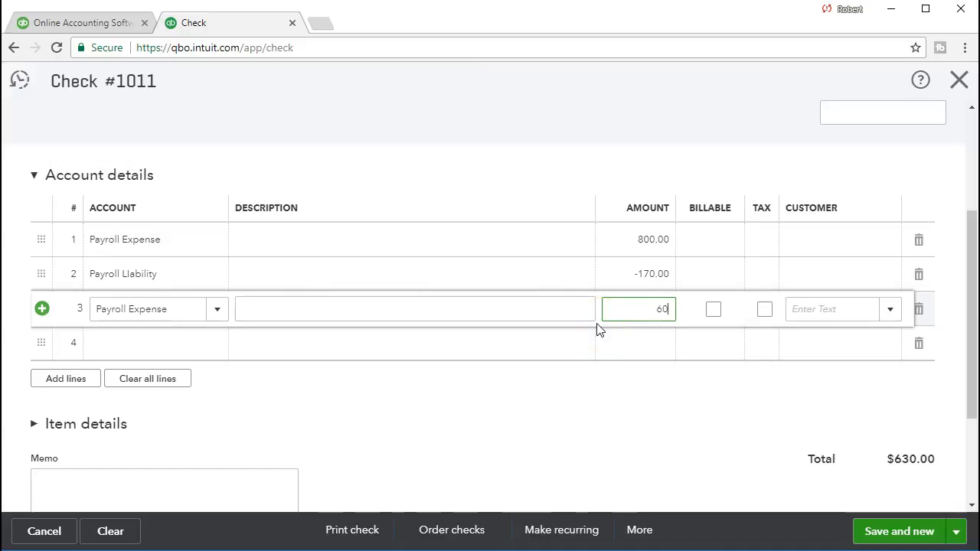
click(174, 342)
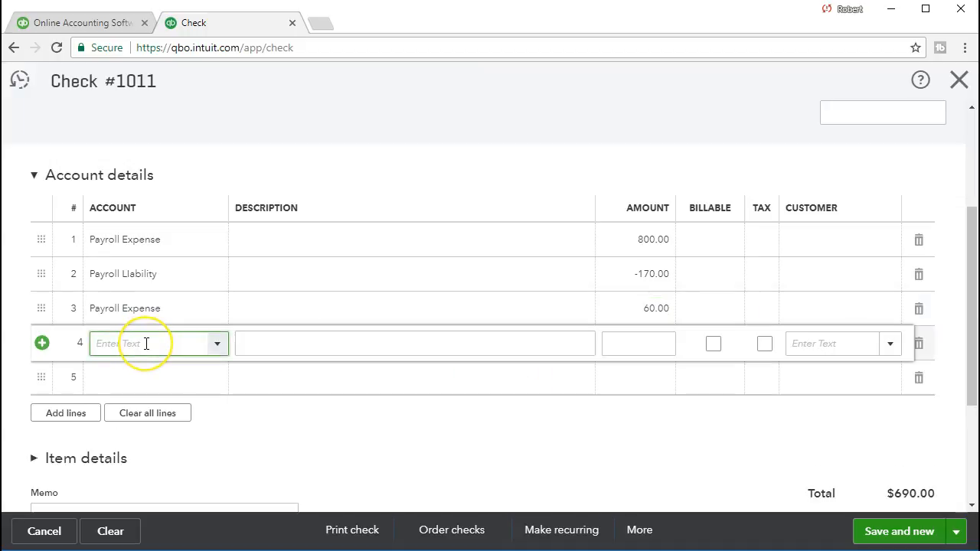
- Fill the fourth account line with the Payroll LIability account and an amount of -60
text(Oatri=)
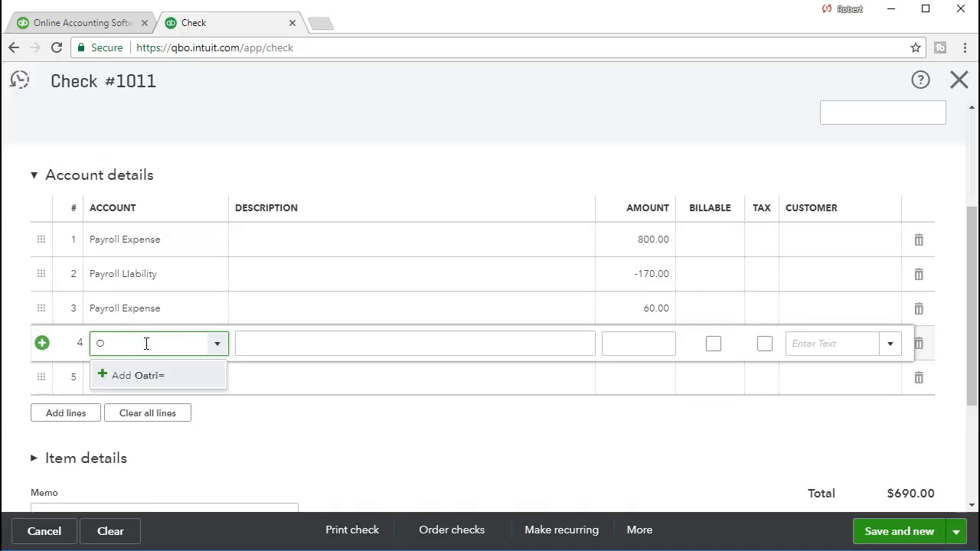
key(BackSpace)
text(Payroll LIability)
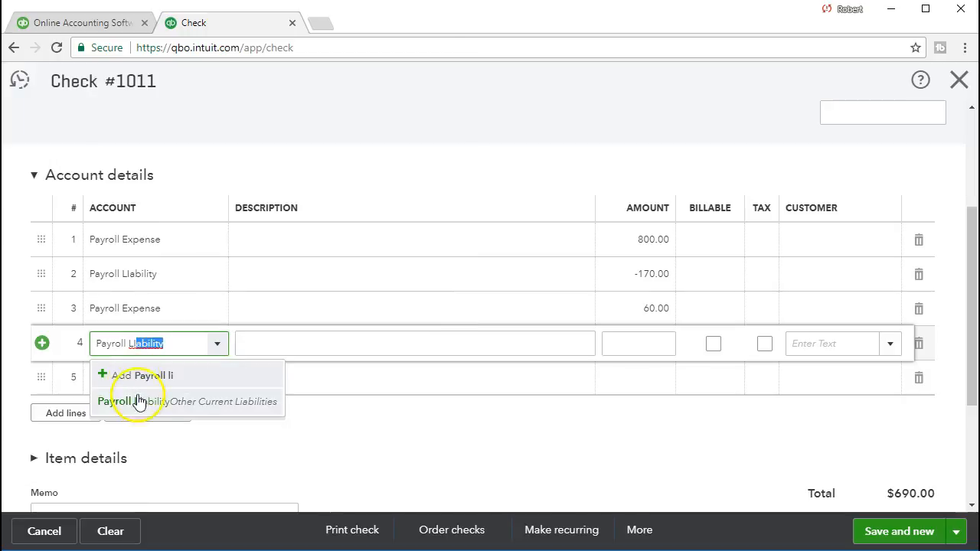
click(139, 401)
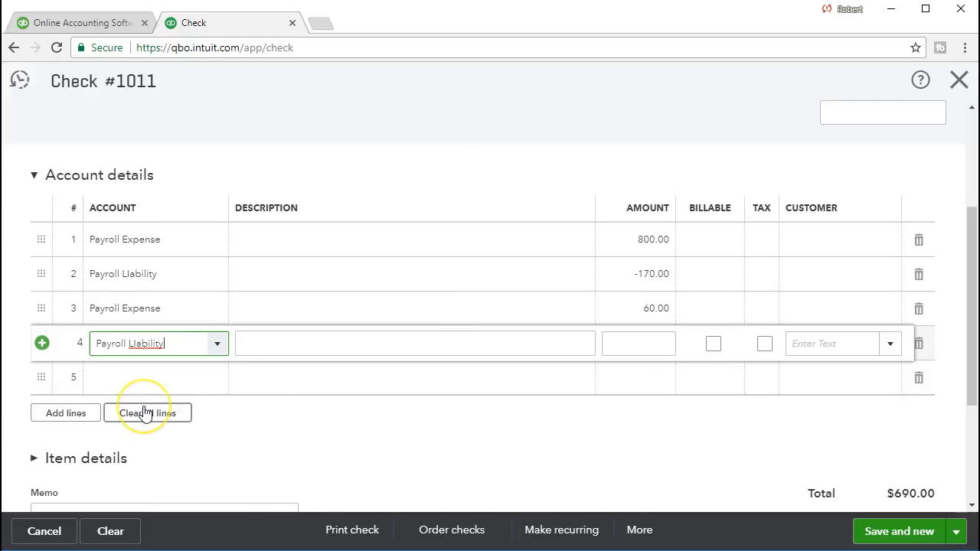
key(Tab)
key(Tab)
text(-60)
click(177, 390)
click(420, 385)
- Review the check's total and account lines, save the check, and close the new blank check form
scroll(429, 379, up, 3)
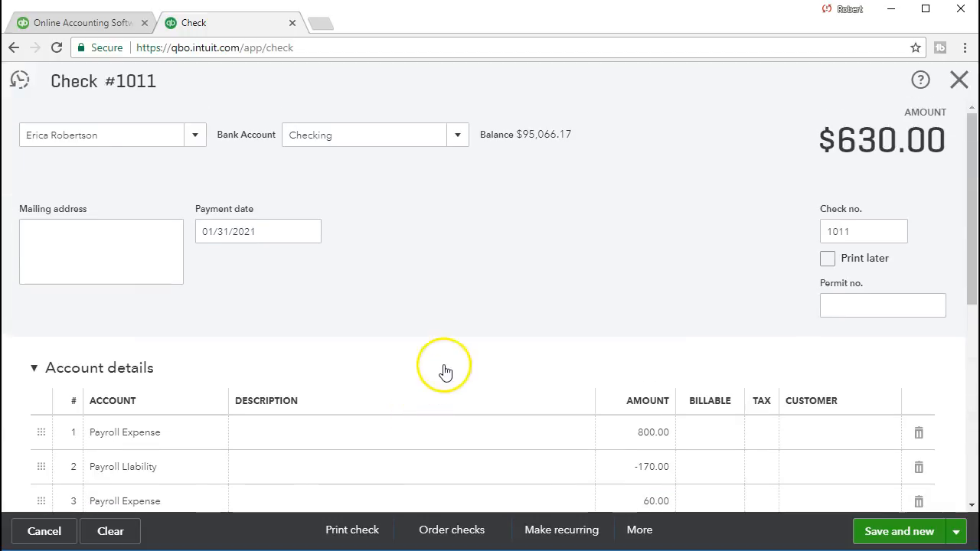
scroll(727, 218, down, 4)
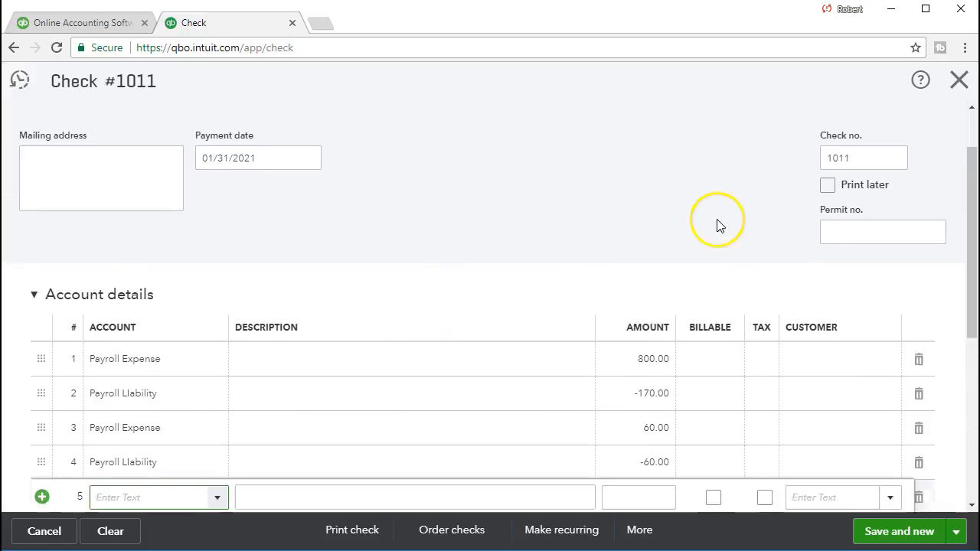
scroll(509, 328, up, 1)
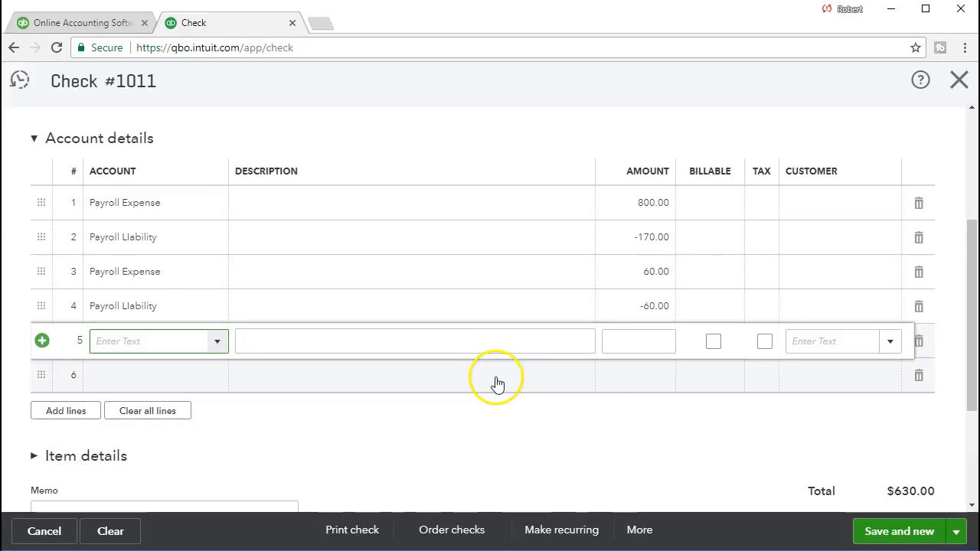
click(869, 536)
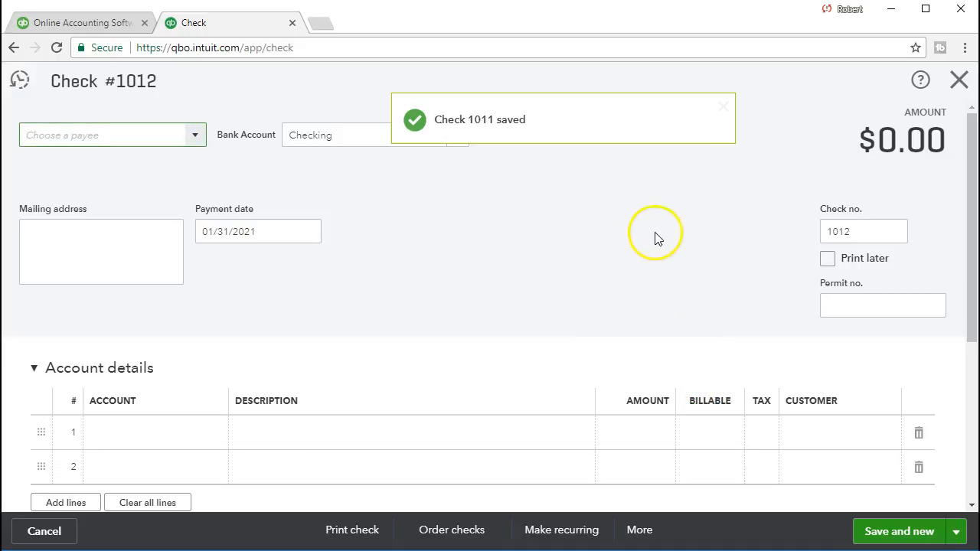
click(960, 81)
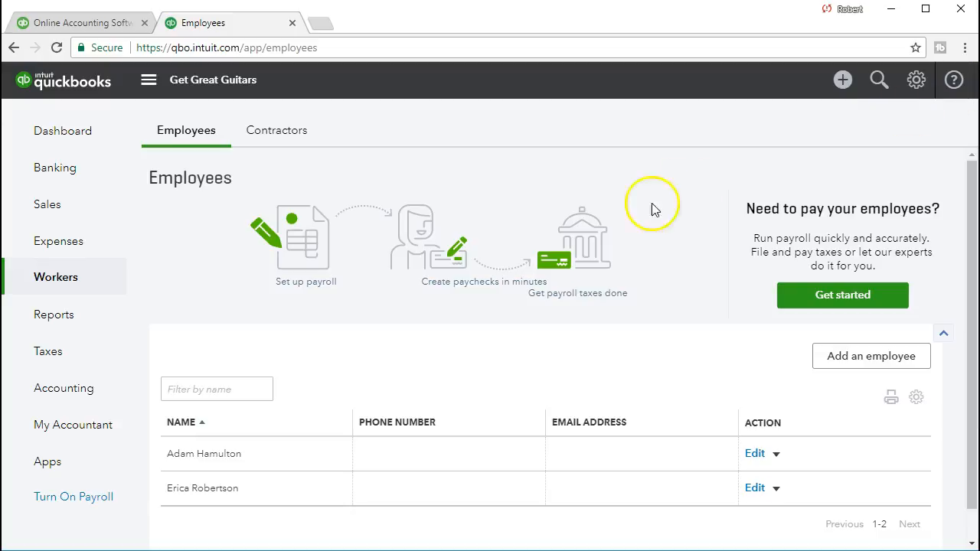
- Find the Balance Sheet among the reports and open it
click(55, 317)
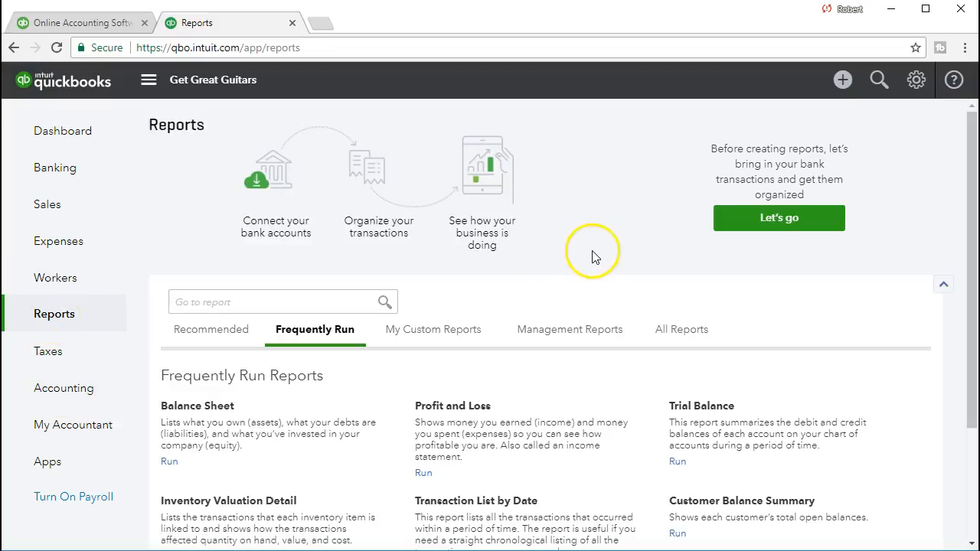
click(321, 303)
text(Balance )
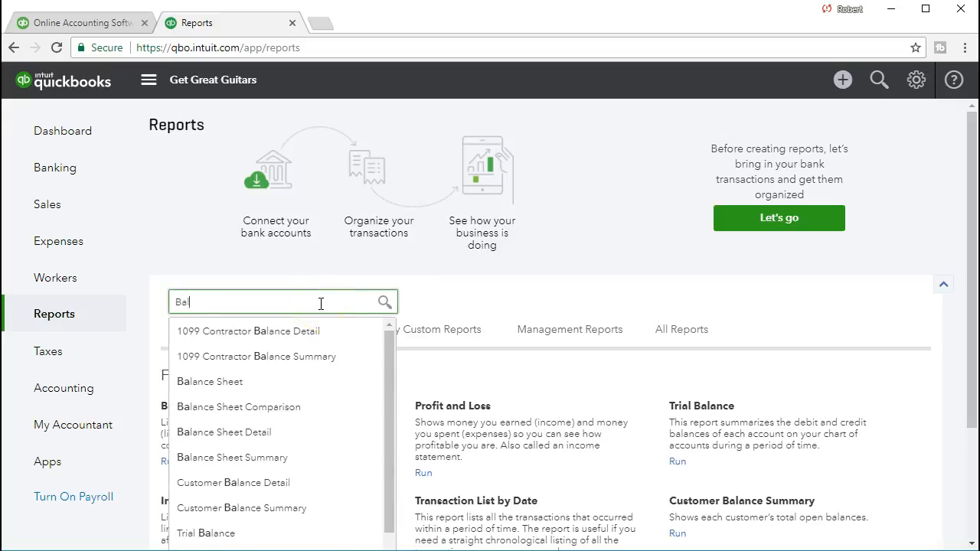
text(sheet)
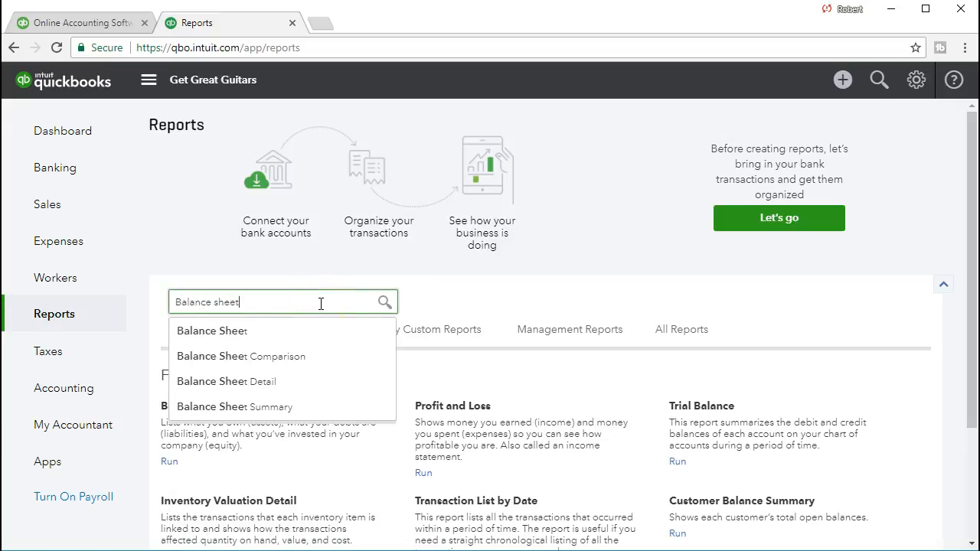
click(239, 330)
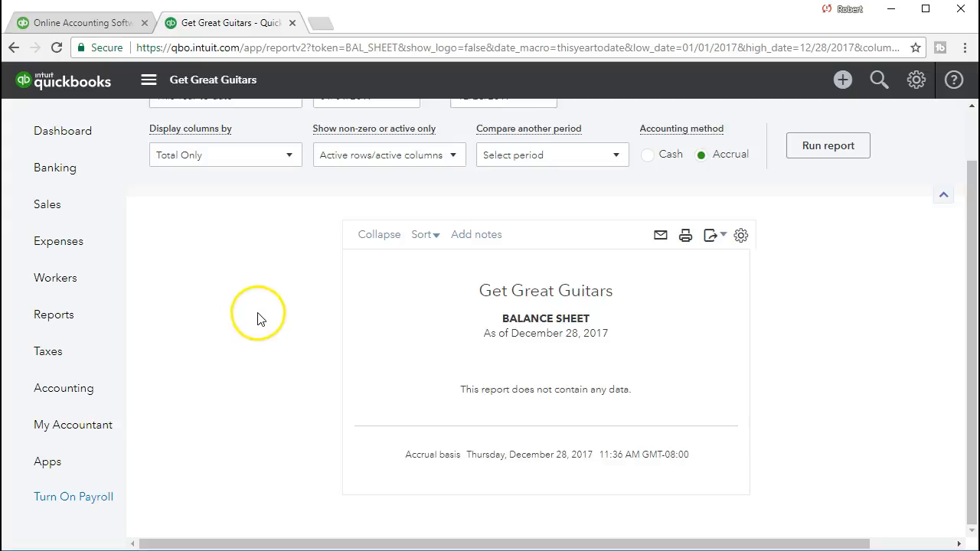
- Set the balance sheet's report period to 01/01/2021 through 01/31/2021 and run the report
click(377, 154)
text(01/01/2021)
key(Tab)
text(01312021)
key(Tab)
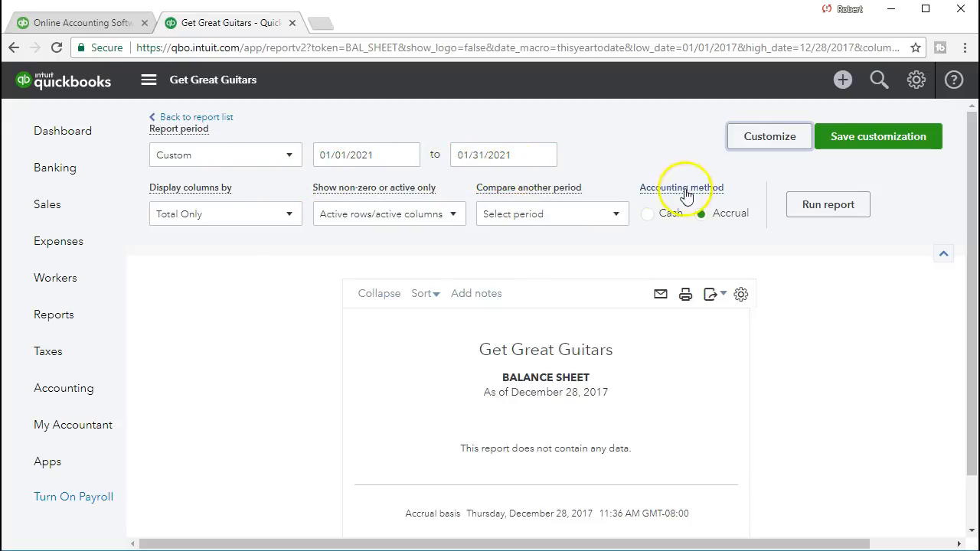
click(804, 208)
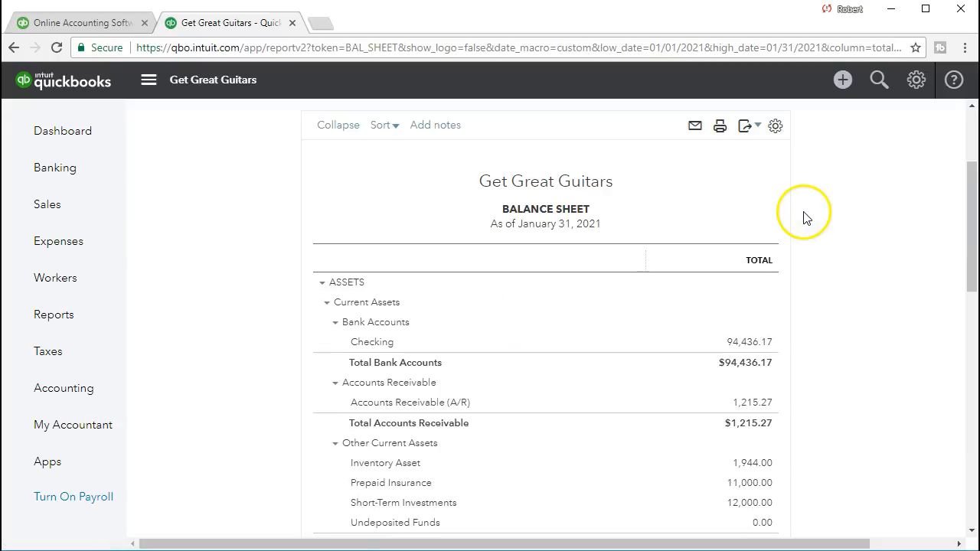
- Open the transactions behind the Checking balance and examine the amounts and balances of the two 01/31/2021 payroll checks
scroll(817, 317, down, 1)
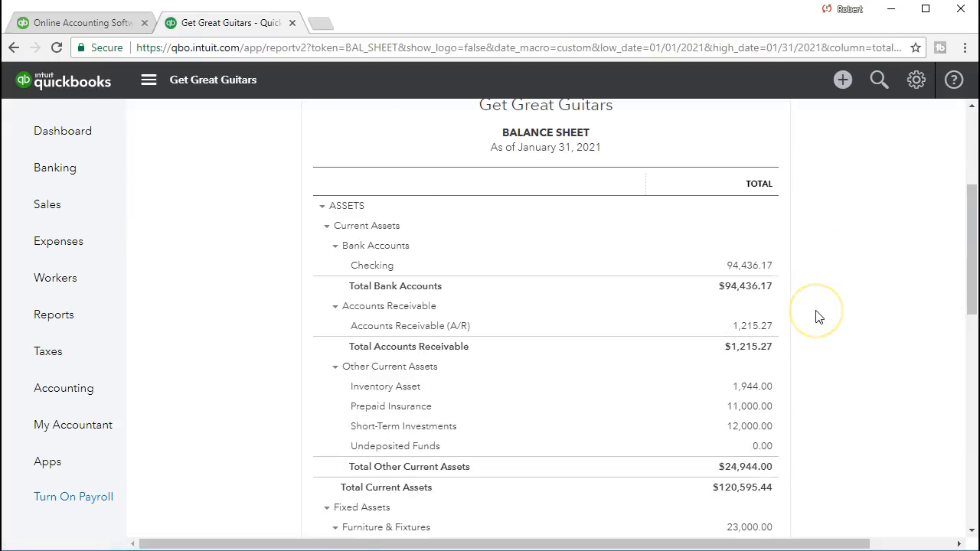
click(749, 266)
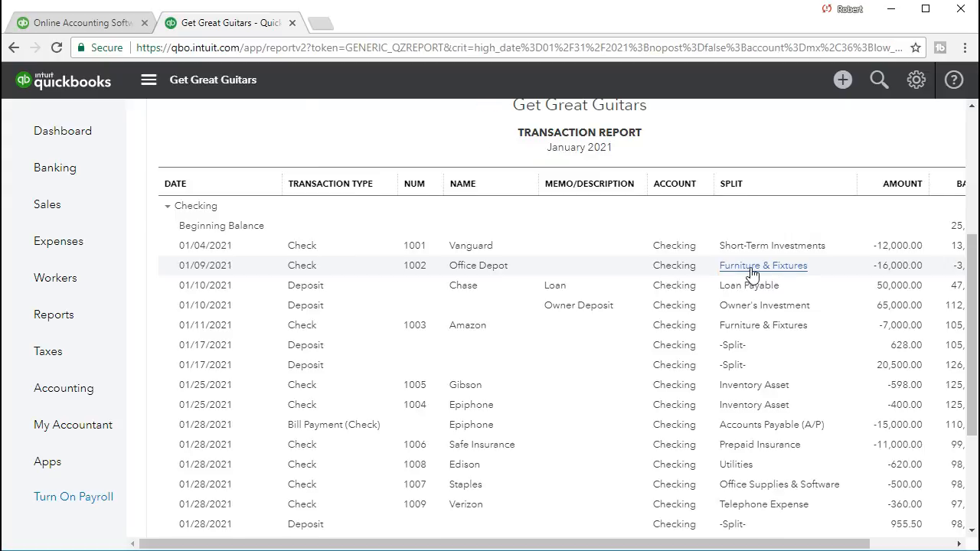
scroll(753, 274, down, 3)
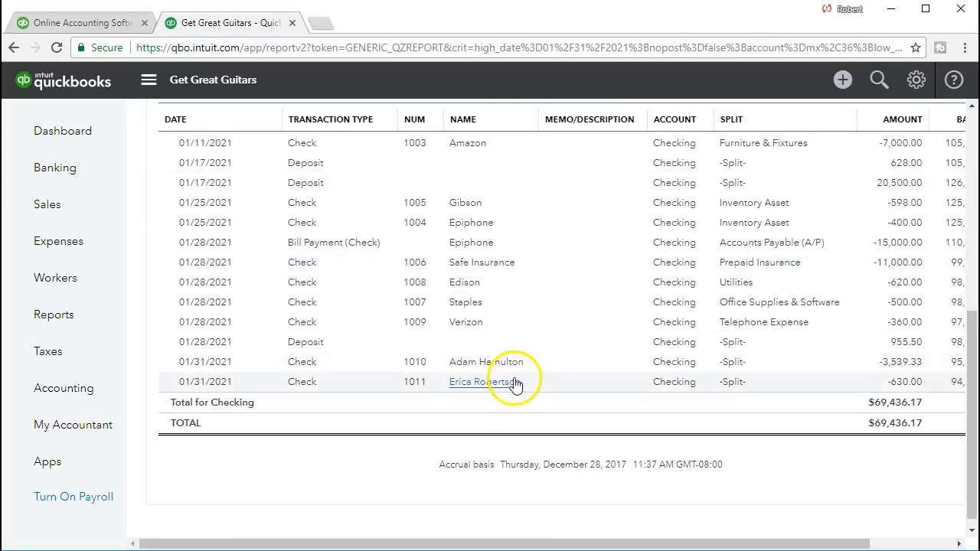
drag(722, 542, 762, 543)
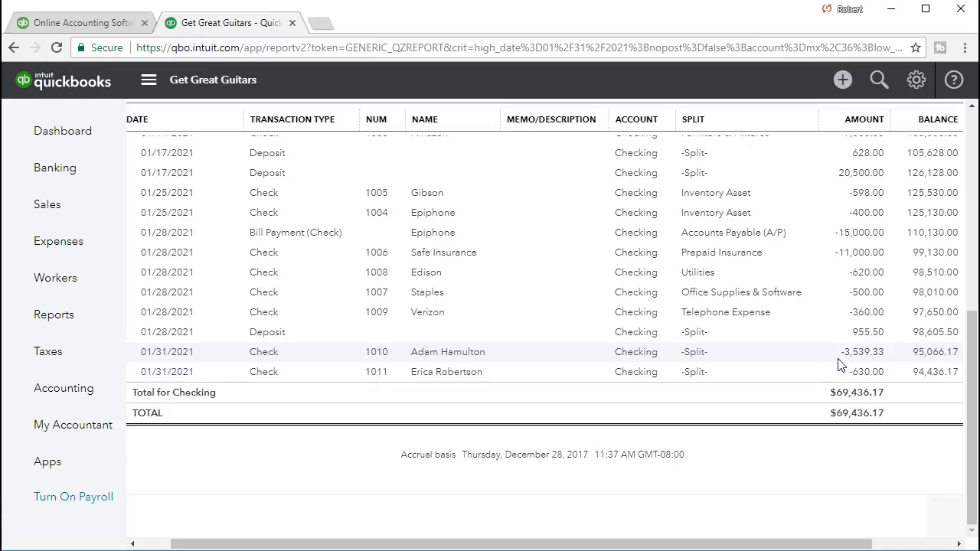
- Open the first employee's payroll check from the Checking transactions, review its total and account lines, and close it
click(861, 354)
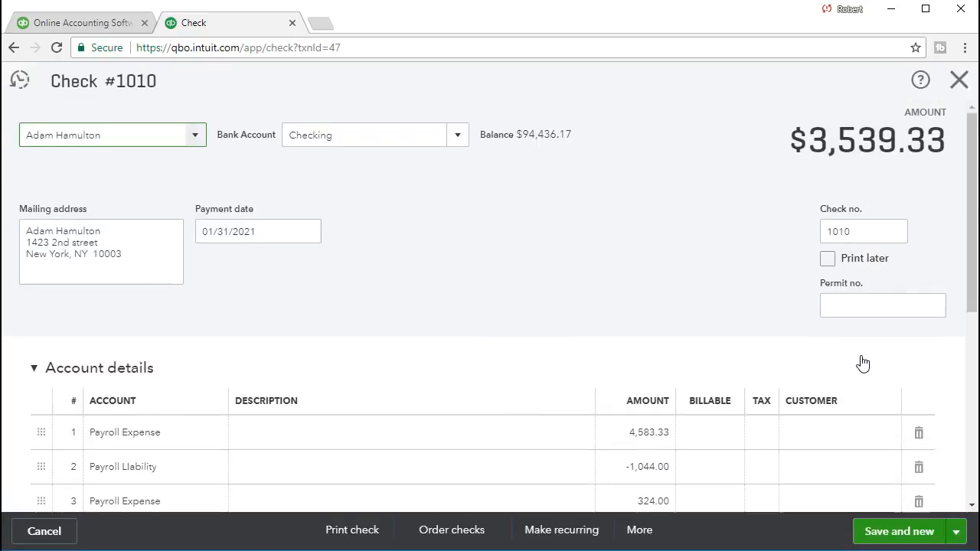
scroll(571, 285, down, 2)
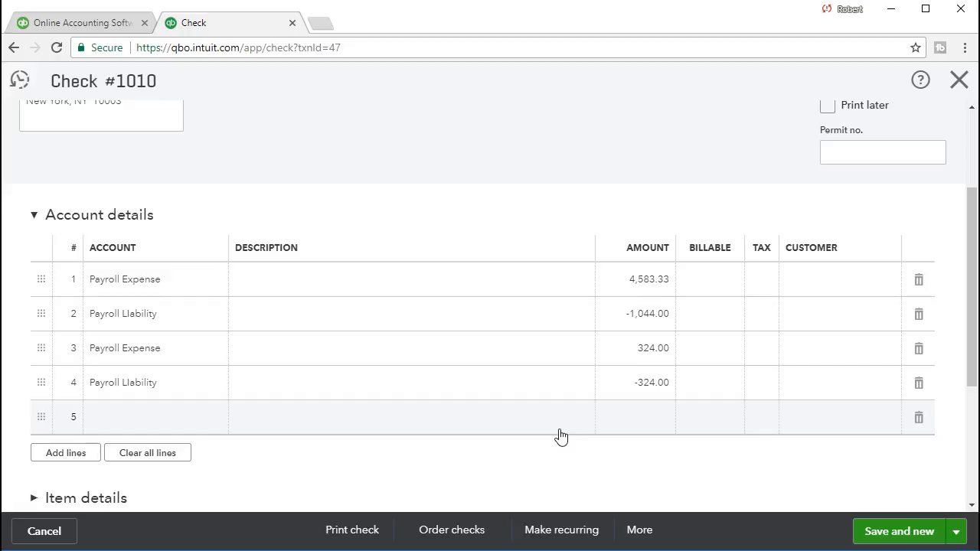
scroll(561, 436, up, 2)
click(547, 344)
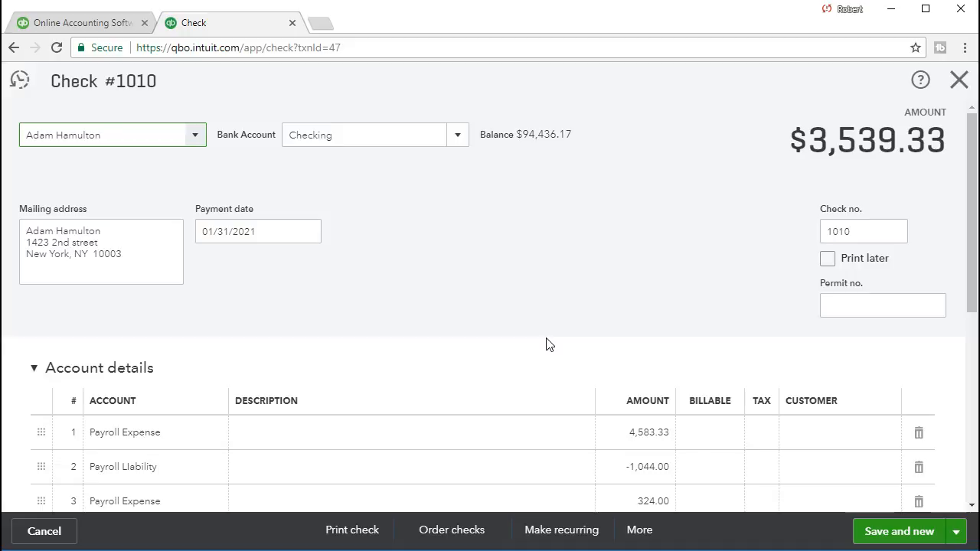
scroll(547, 344, down, 1)
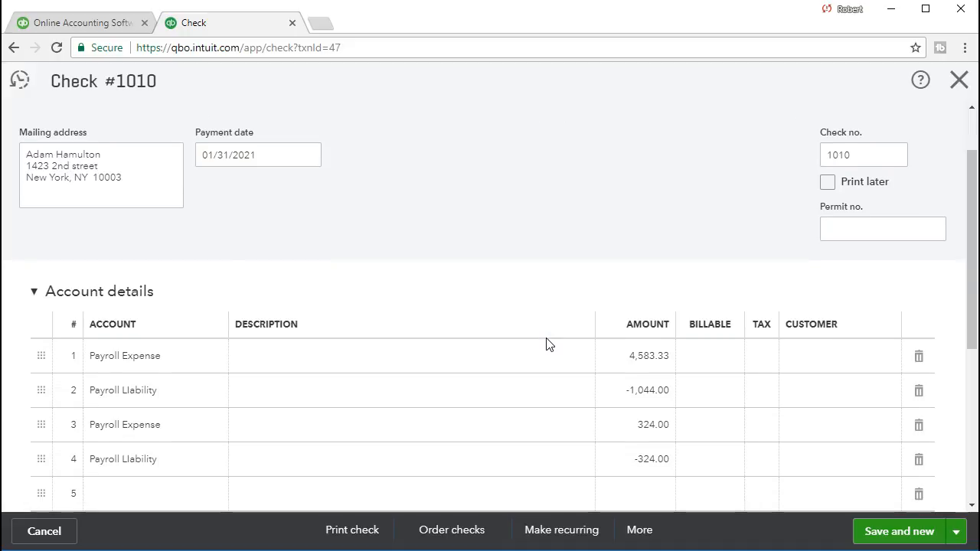
scroll(547, 344, up, 1)
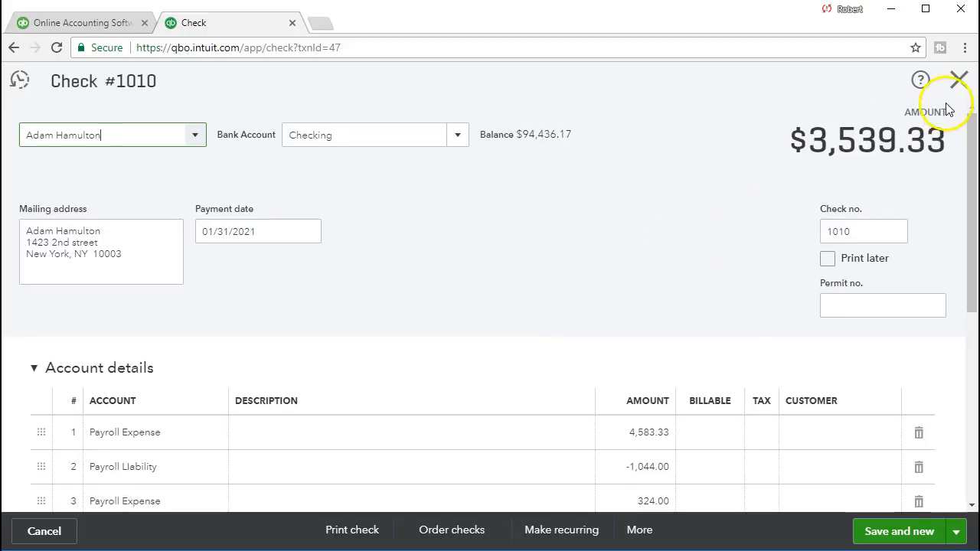
click(960, 81)
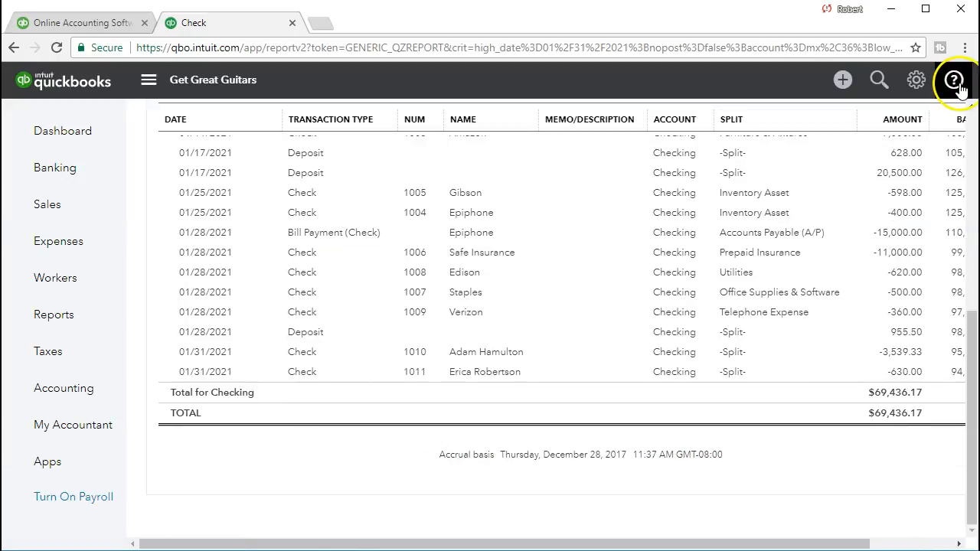
- Return to the balance sheet and open the transactions behind the Payroll LIability balance
scroll(611, 268, up, 3)
scroll(610, 268, up, 4)
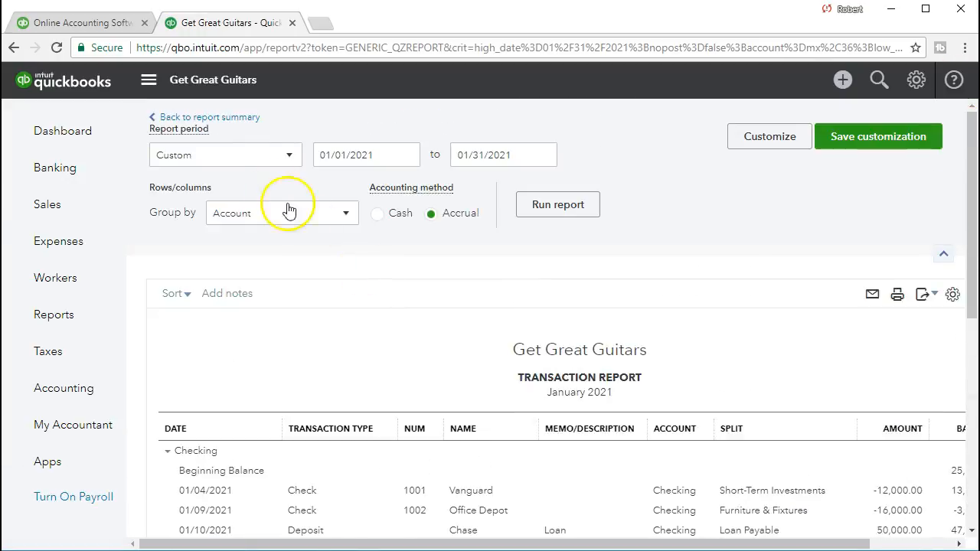
click(234, 120)
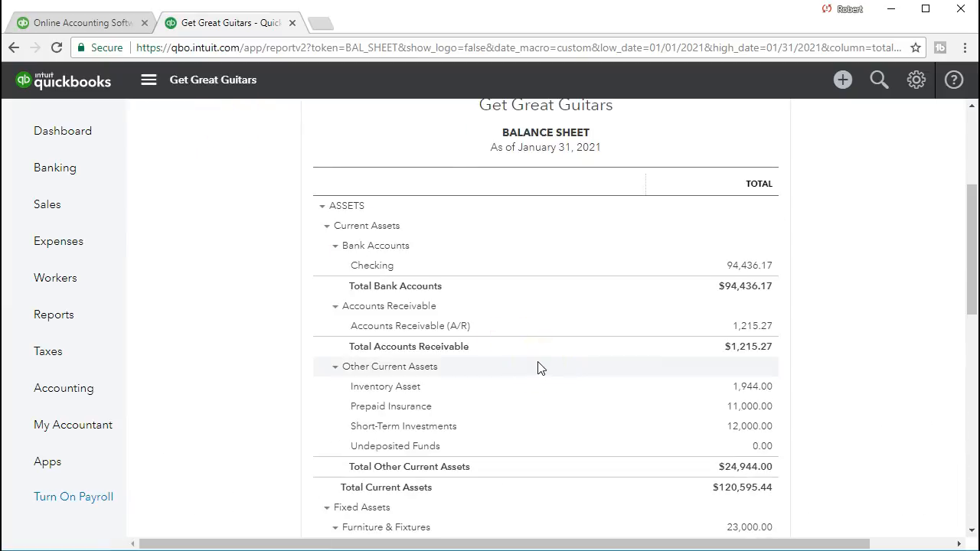
scroll(538, 368, down, 5)
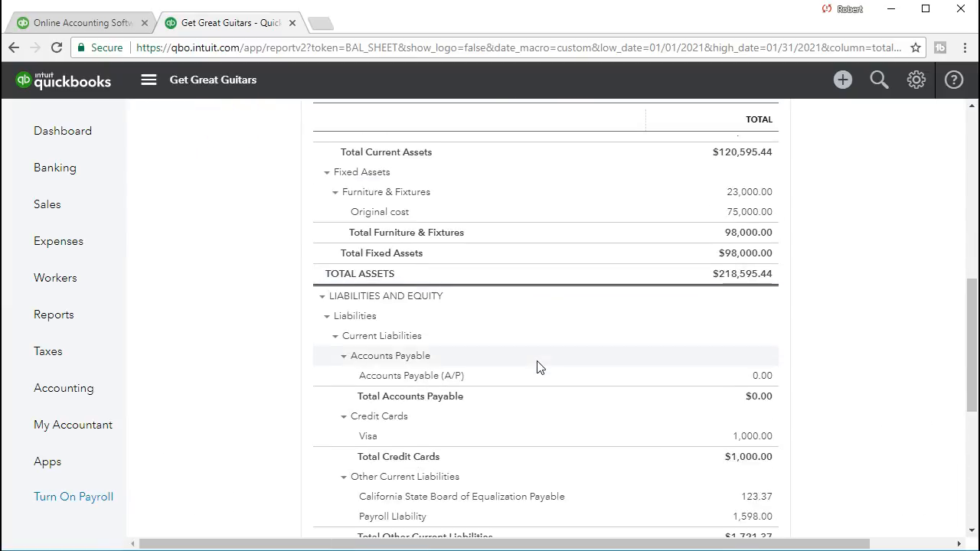
scroll(538, 369, down, 1)
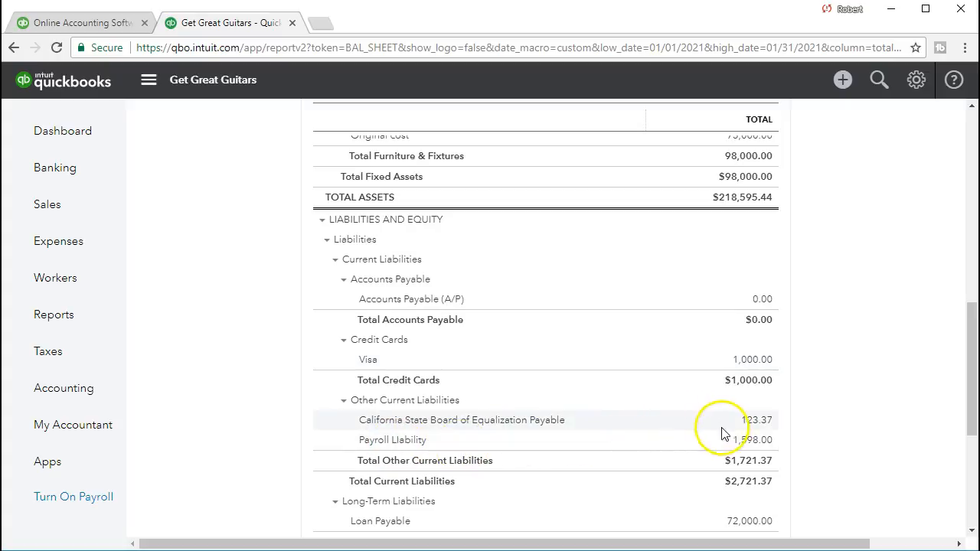
click(756, 441)
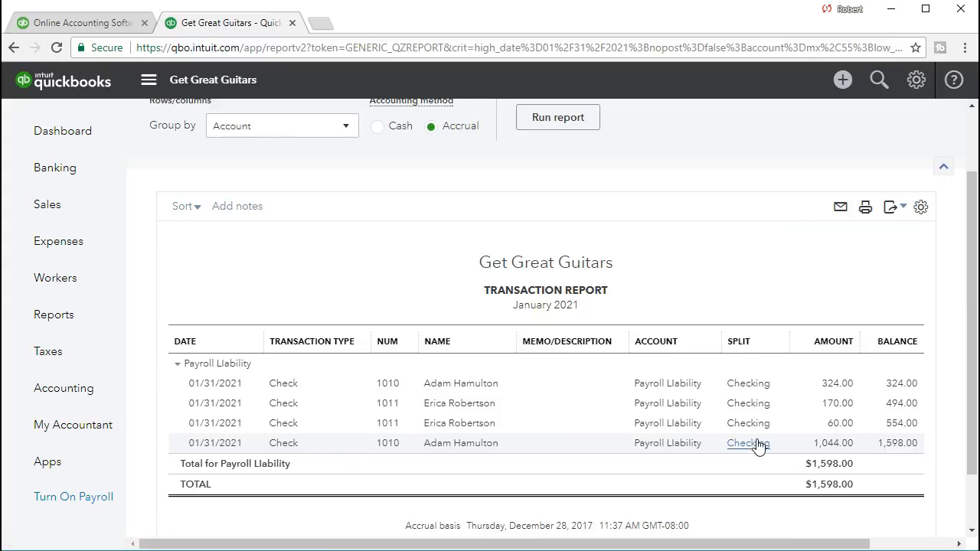
click(758, 447)
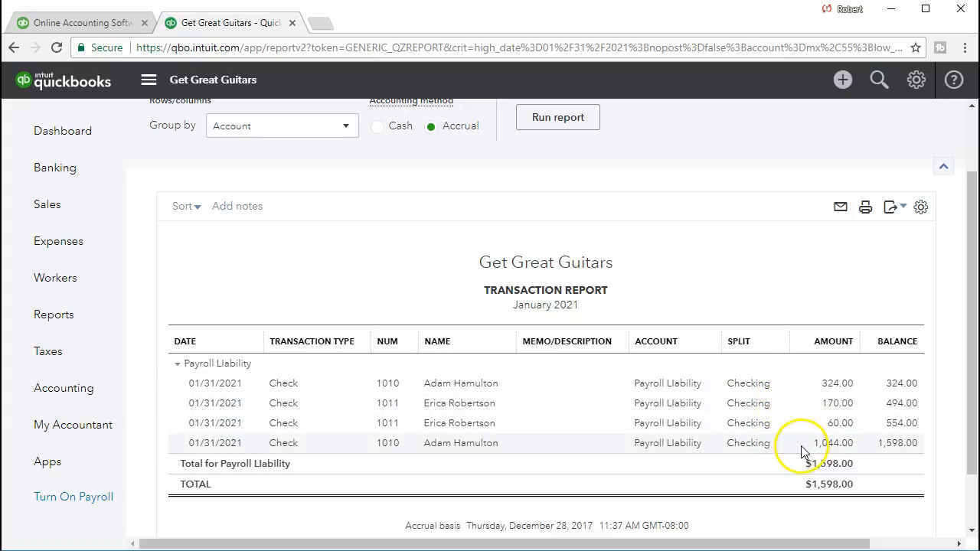
- Open the check behind the 324.00 payroll liability entry, examine its expense and liability lines, and close it
click(828, 391)
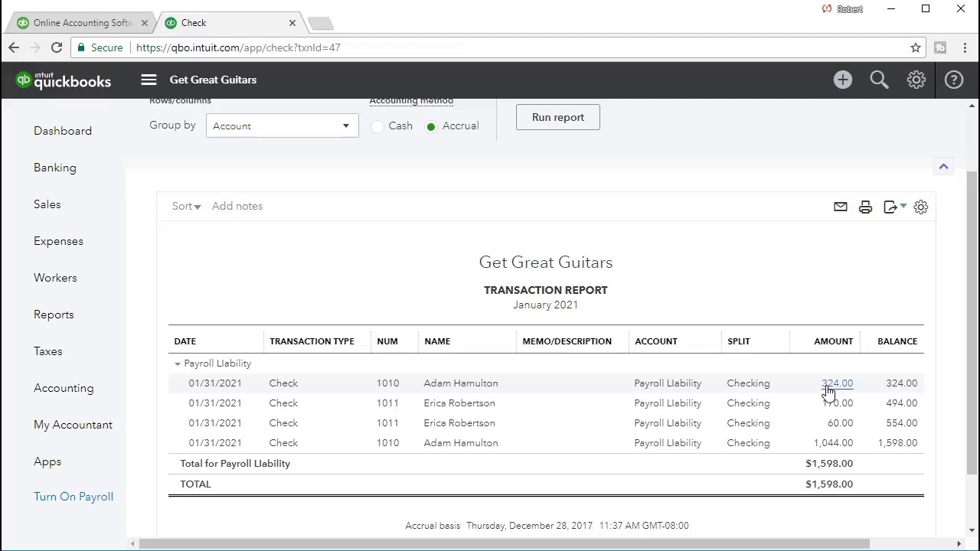
scroll(580, 309, down, 2)
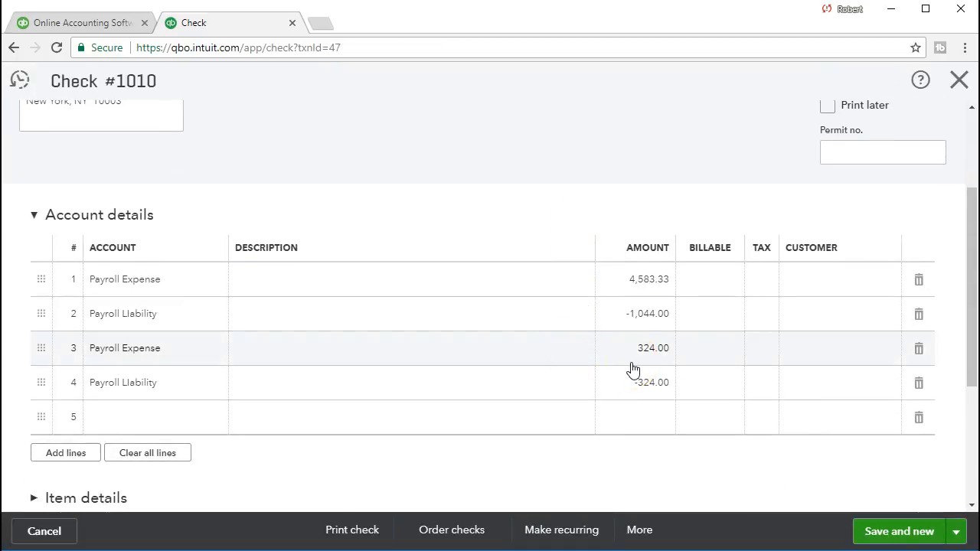
click(958, 80)
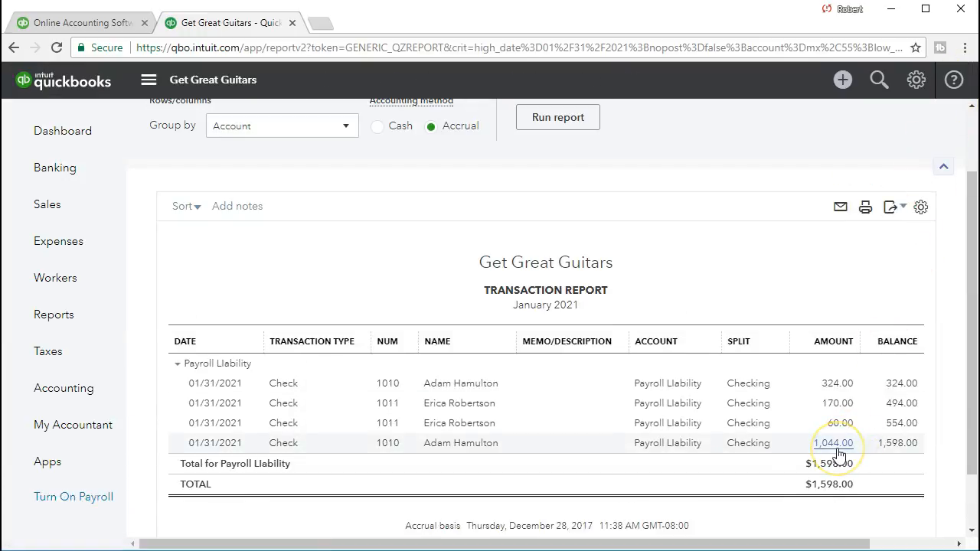
- Open the check behind the 1,044.00 payroll liability entry, examine its account lines, and close it
click(839, 450)
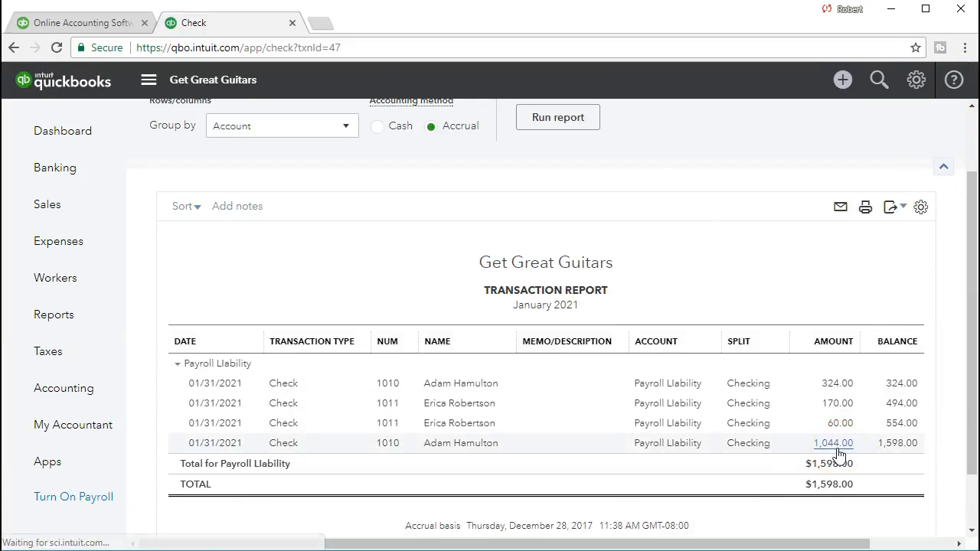
scroll(838, 456, down, 1)
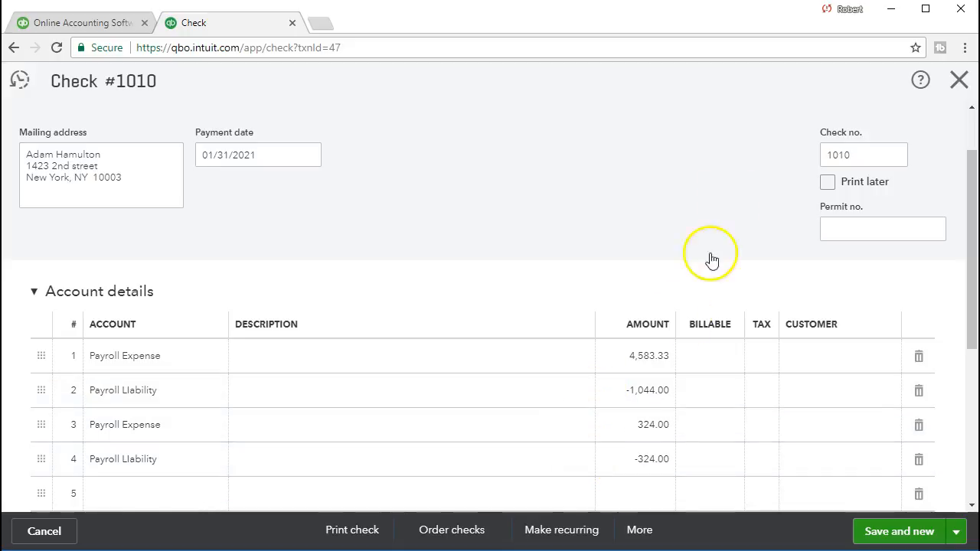
click(958, 81)
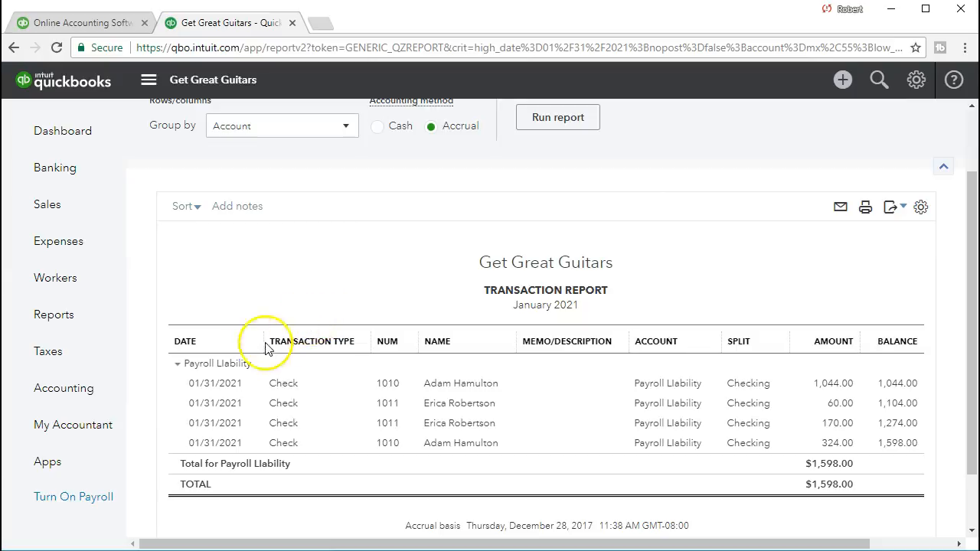
- Go to the report list, search for the Profit and Loss report, and open it
click(90, 320)
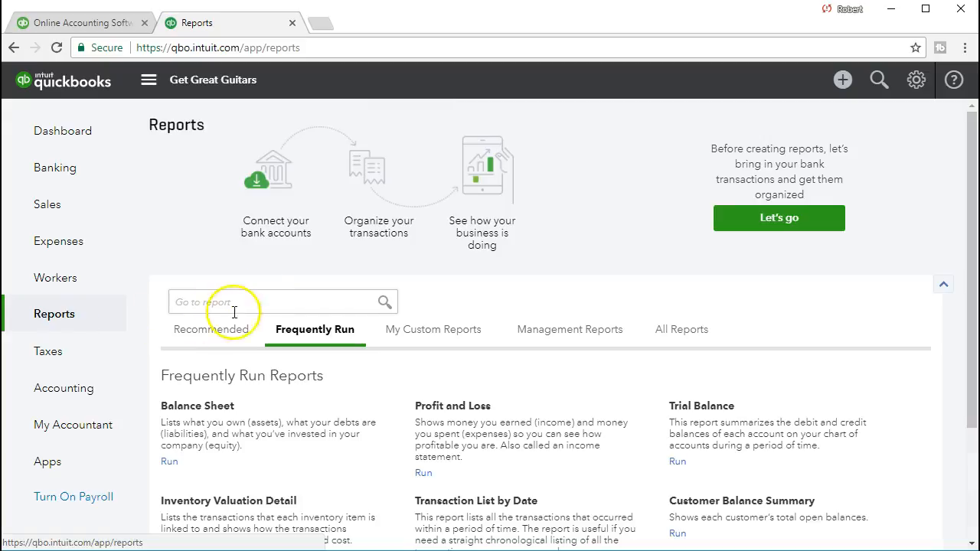
click(260, 300)
text(Prof)
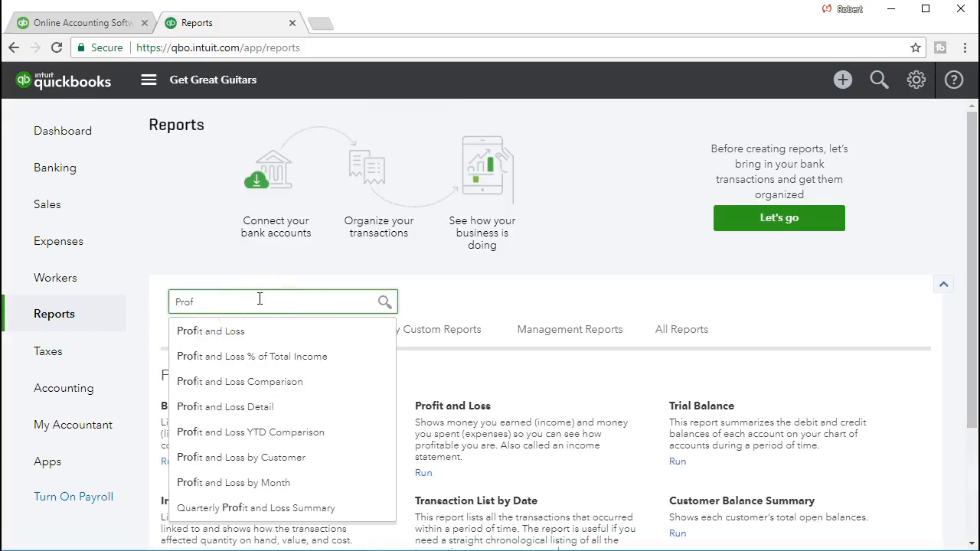
click(221, 332)
- Run the Profit and Loss report for the period 01/01/2021 to 01/31/2021
drag(387, 150, 176, 158)
text(01/01/2021)
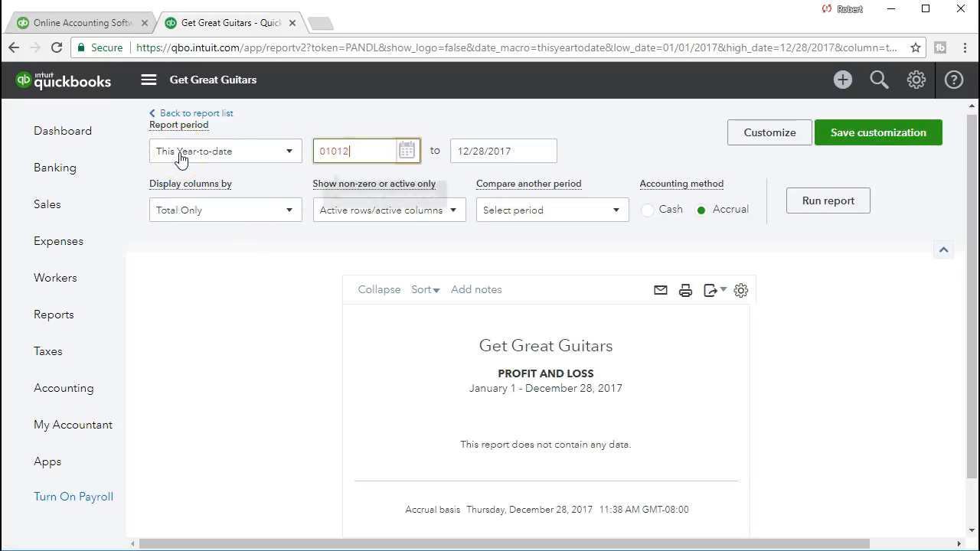
key(Tab)
text(01/31/2021)
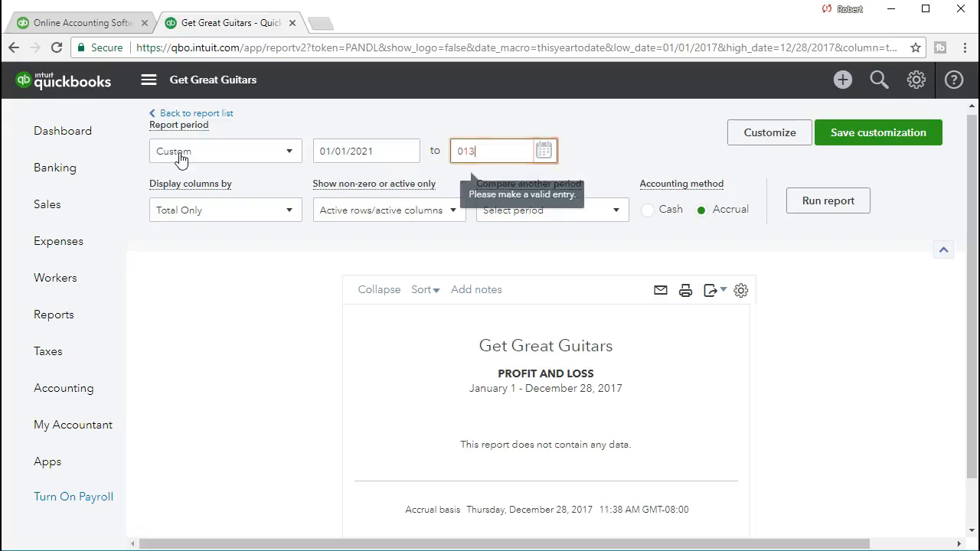
key(Tab)
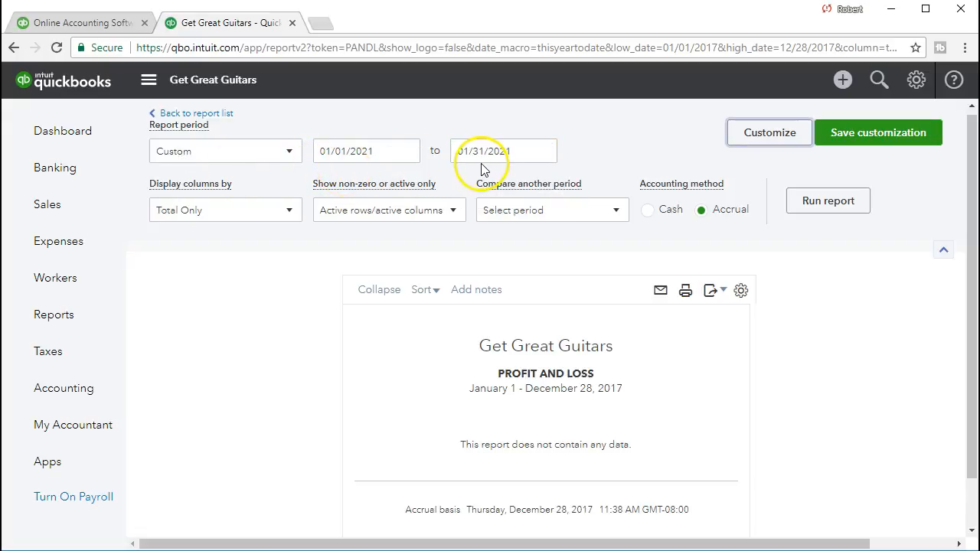
click(798, 204)
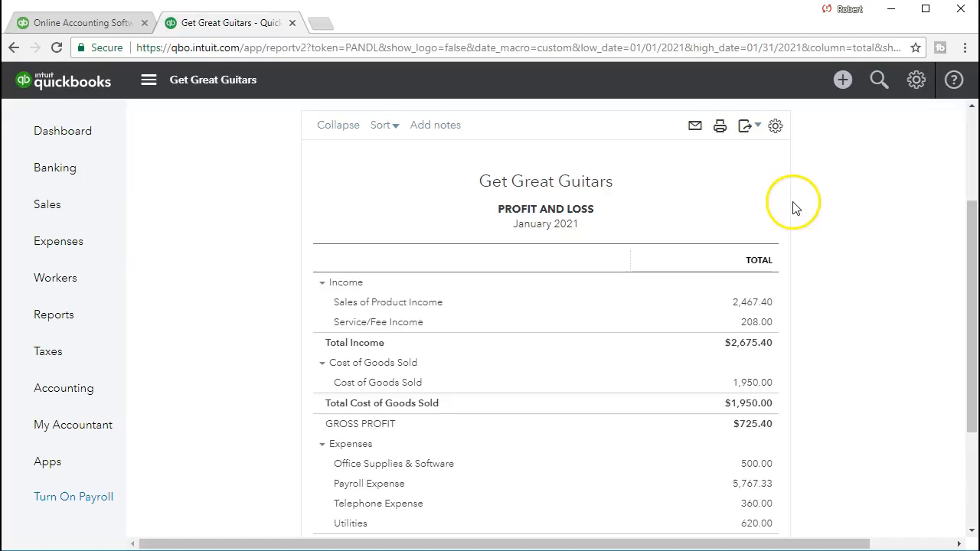
- Open the transactions behind Payroll Expense, examine the check behind the 4,583.33 entry, and close that check
scroll(845, 278, down, 3)
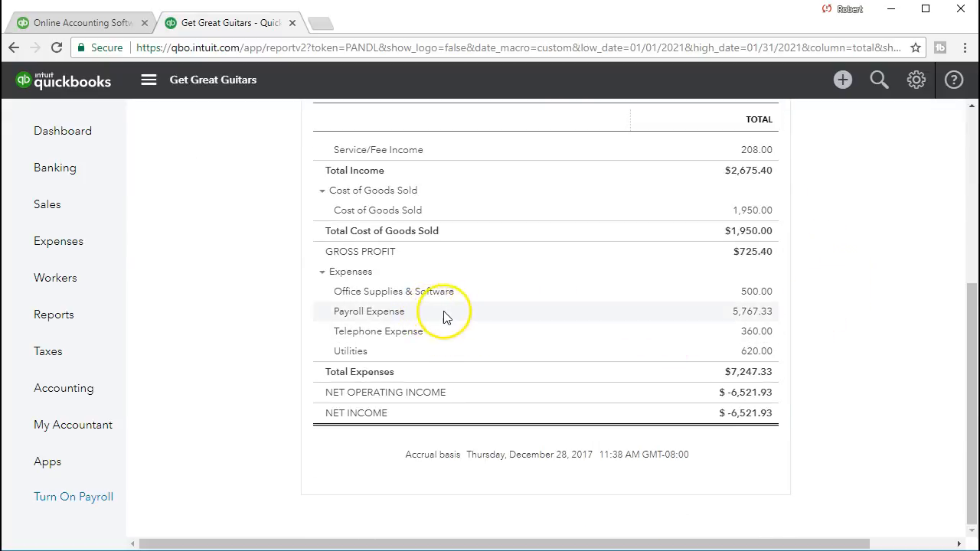
click(740, 320)
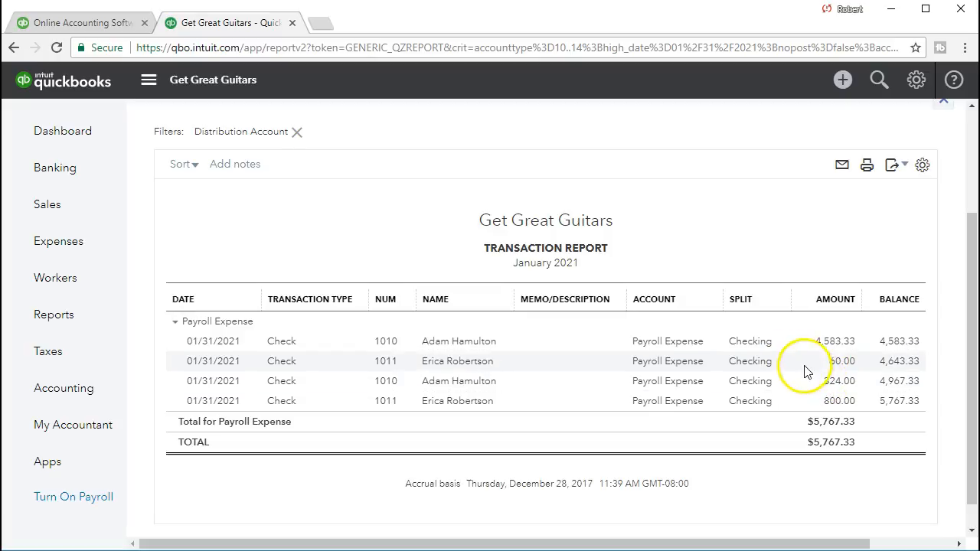
click(816, 342)
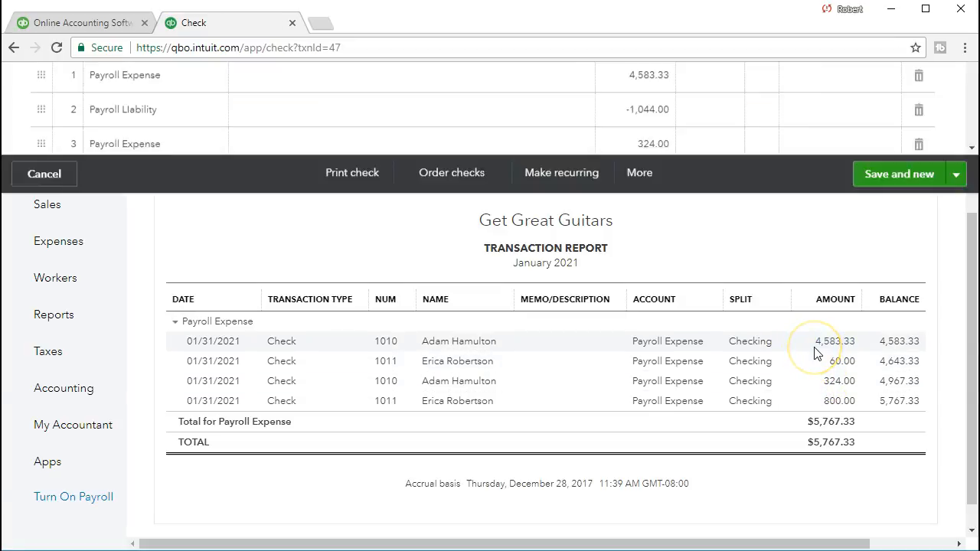
scroll(634, 279, down, 1)
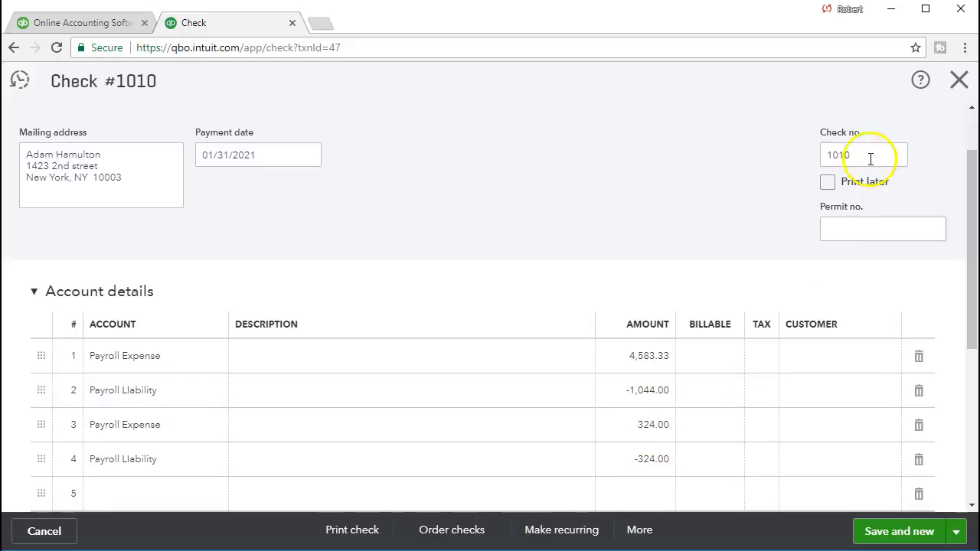
click(958, 80)
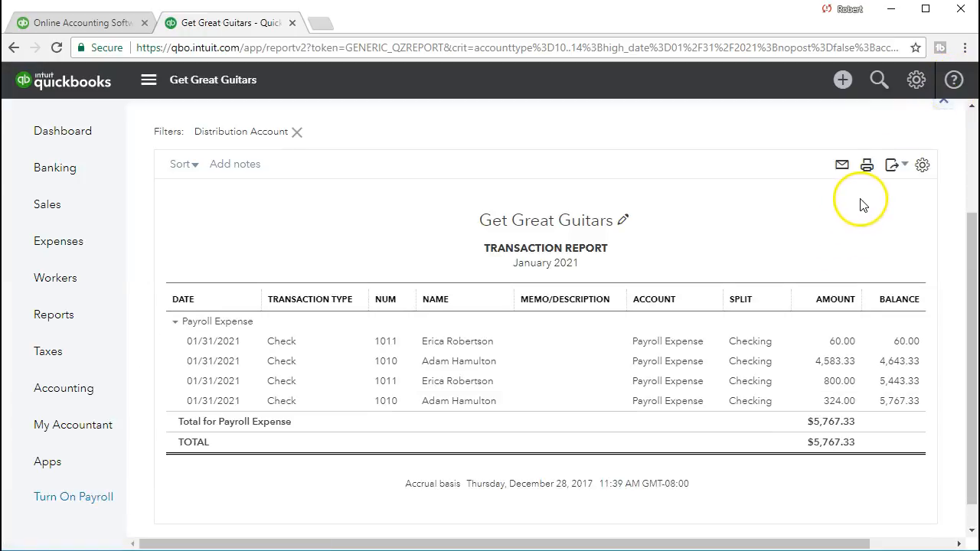
- Return to the Profit and Loss report and examine the expenses and net income
scroll(193, 245, up, 2)
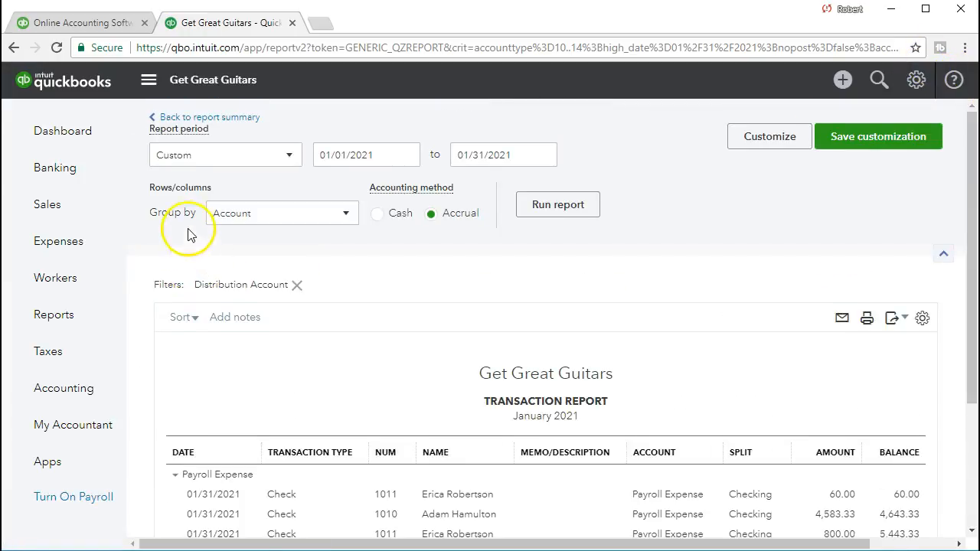
click(232, 126)
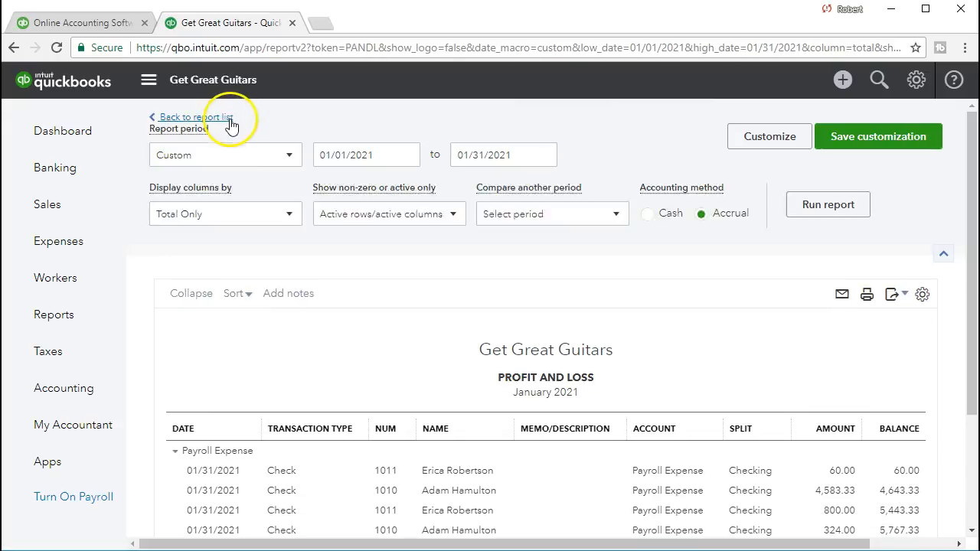
scroll(332, 284, down, 10)
scroll(313, 349, up, 1)
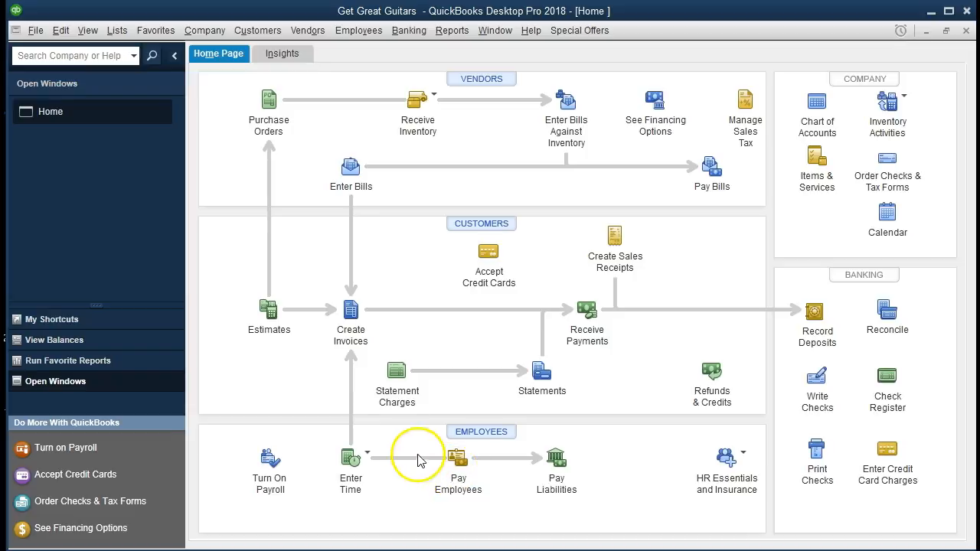
click(35, 31)
click(60, 67)
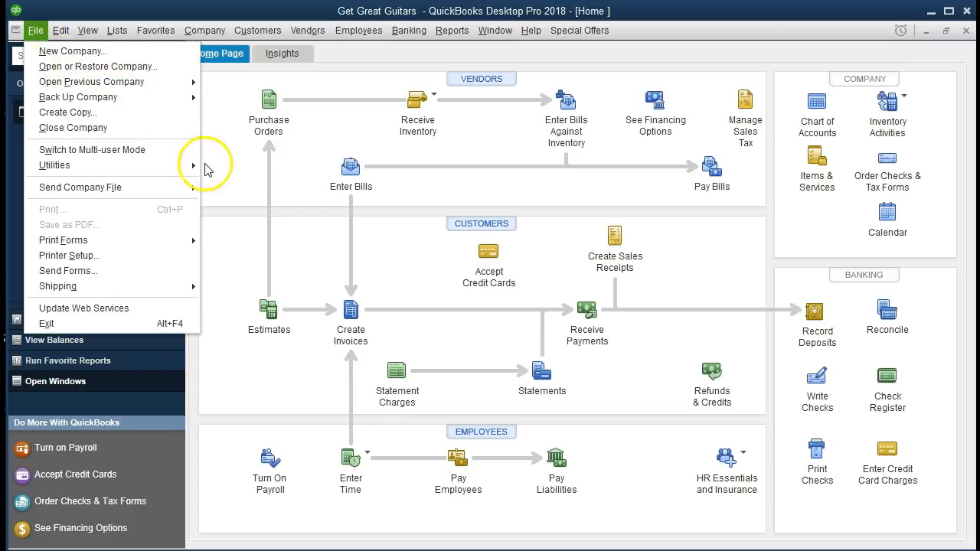
click(224, 179)
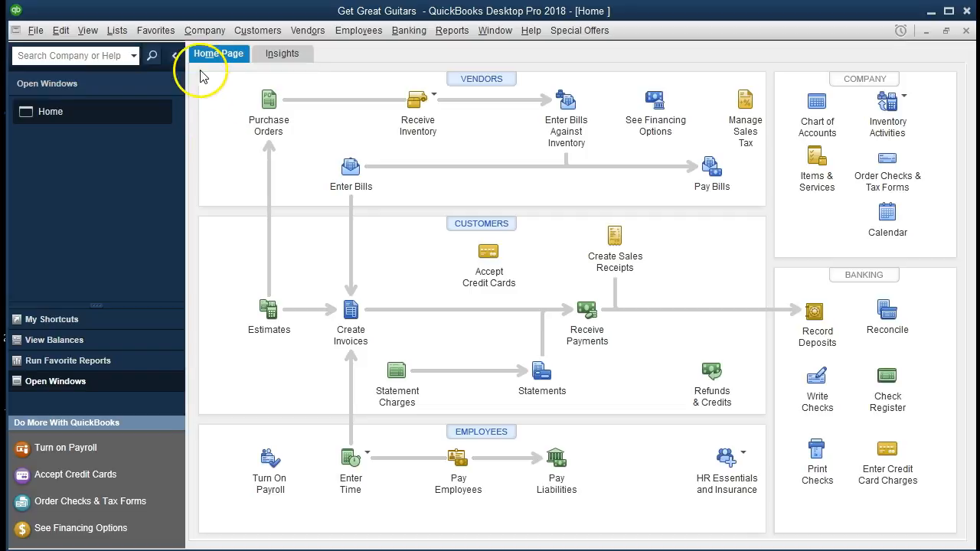
click(206, 32)
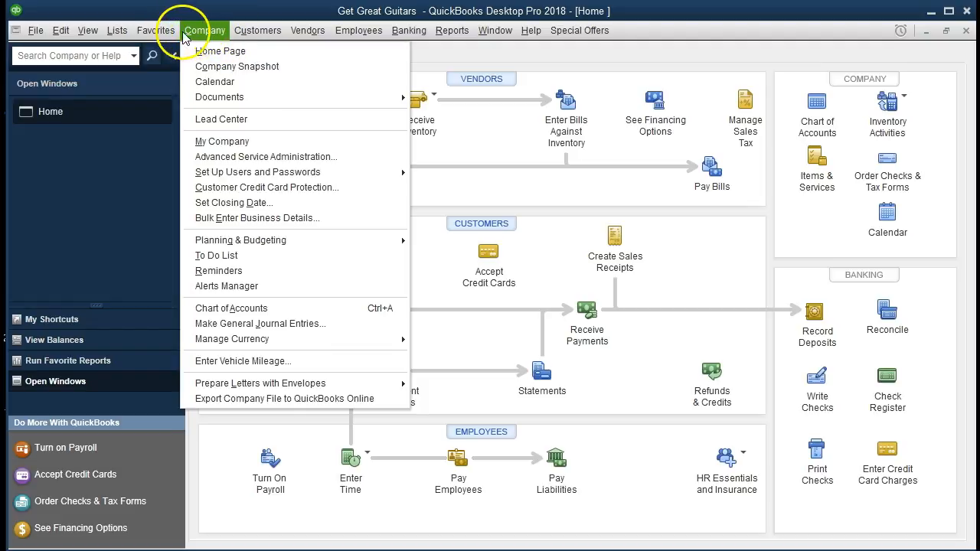
click(121, 32)
mouse_move(88, 32)
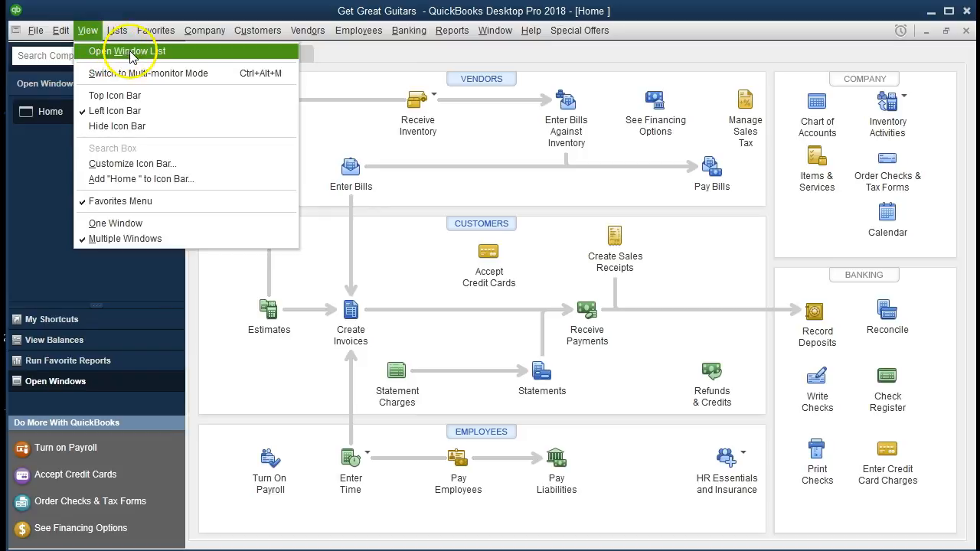
click(36, 160)
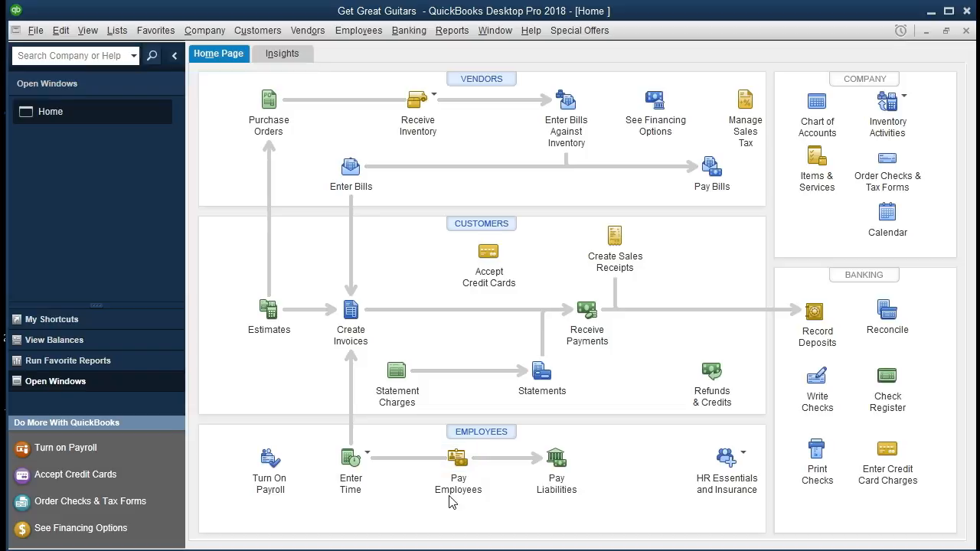
- In QuickBooks Desktop, start paying employees and set both the pay period end and the check date to 01/31/2021
click(451, 481)
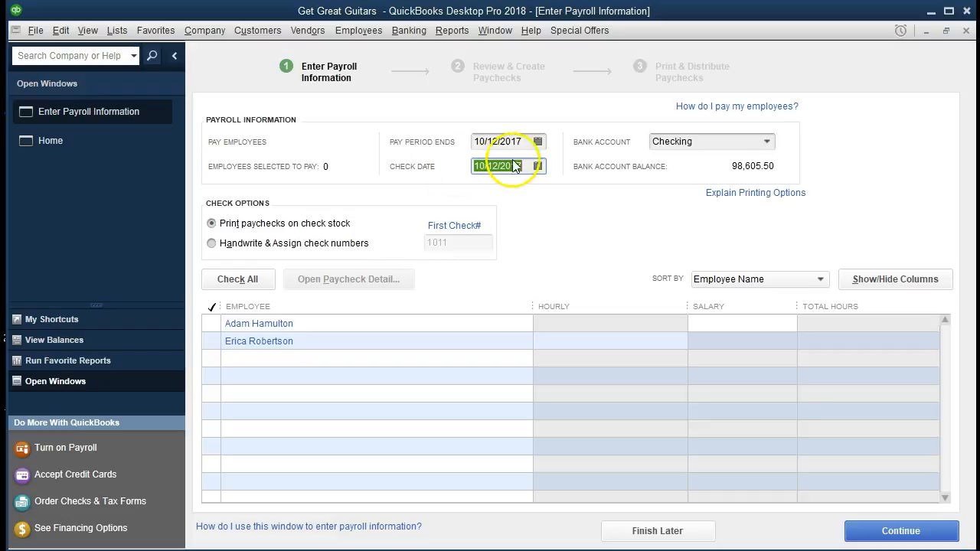
click(483, 138)
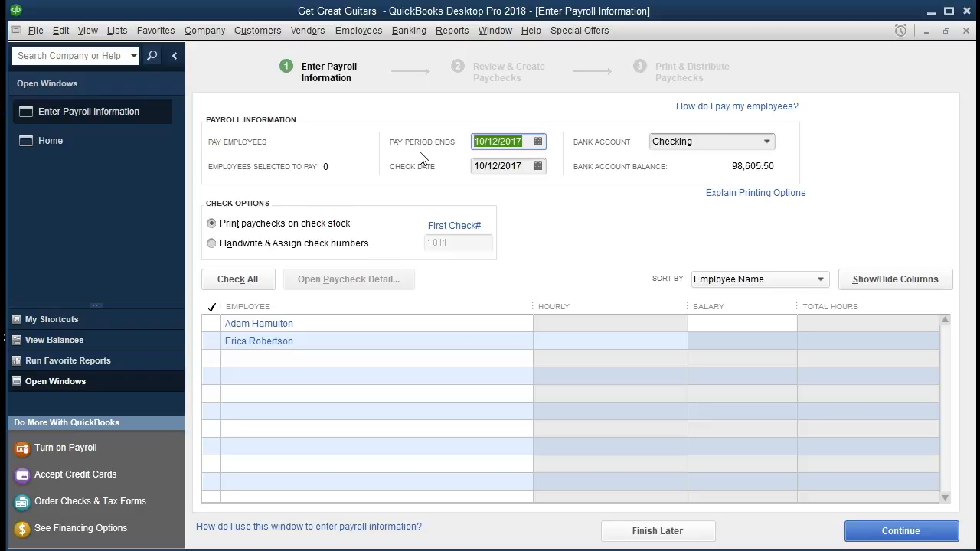
text(01)
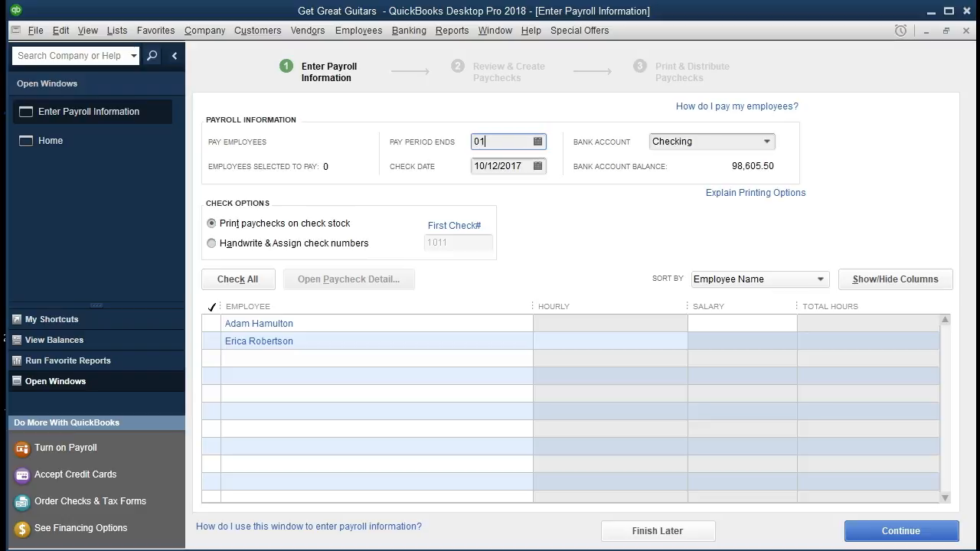
text(/31/2021)
key(Tab)
text(013121)
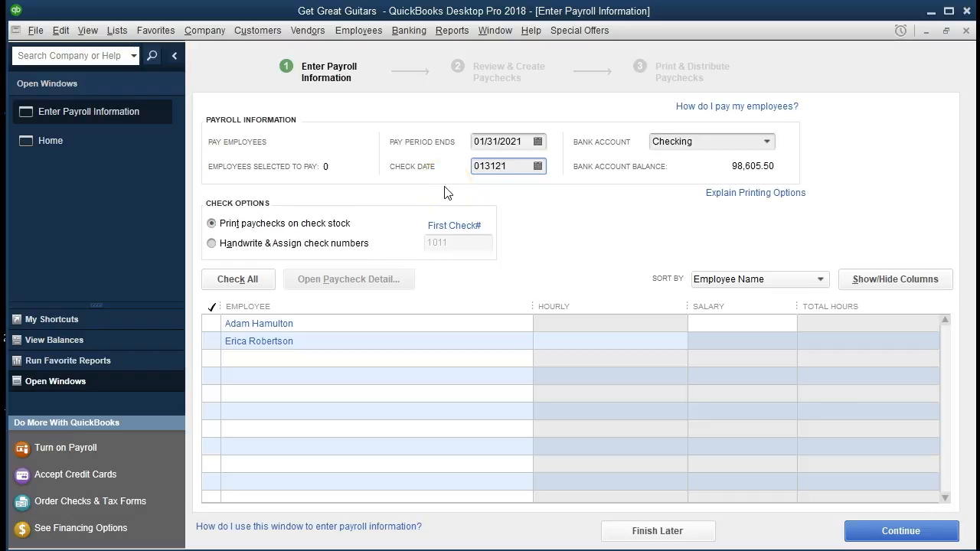
key(Tab)
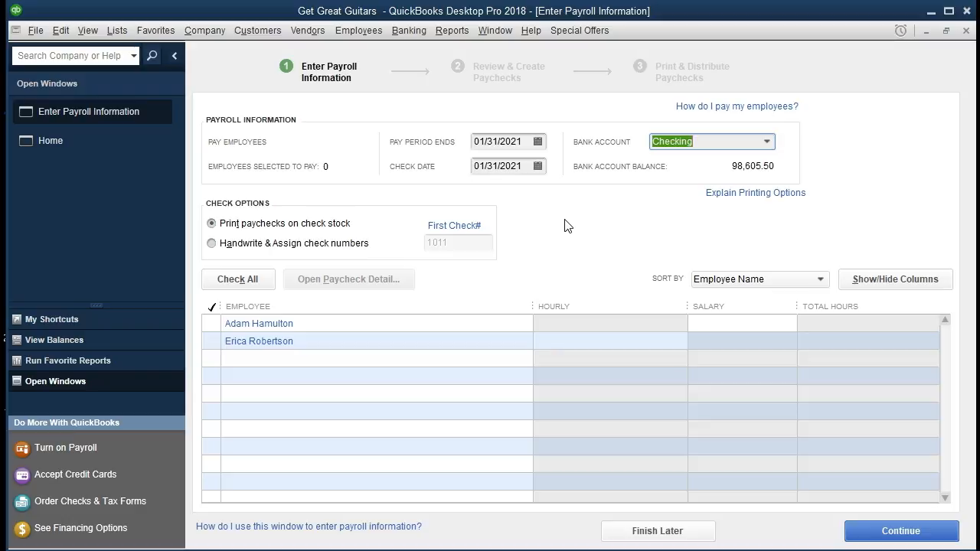
- Check the bank account choices and set the paychecks to Handwrite & Assign check numbers
click(705, 173)
click(766, 143)
click(767, 143)
click(212, 244)
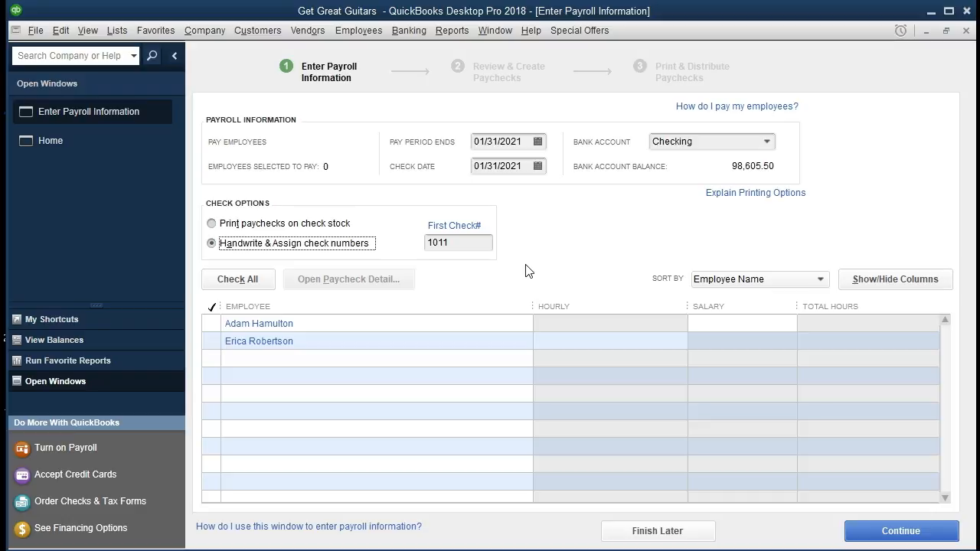
click(480, 247)
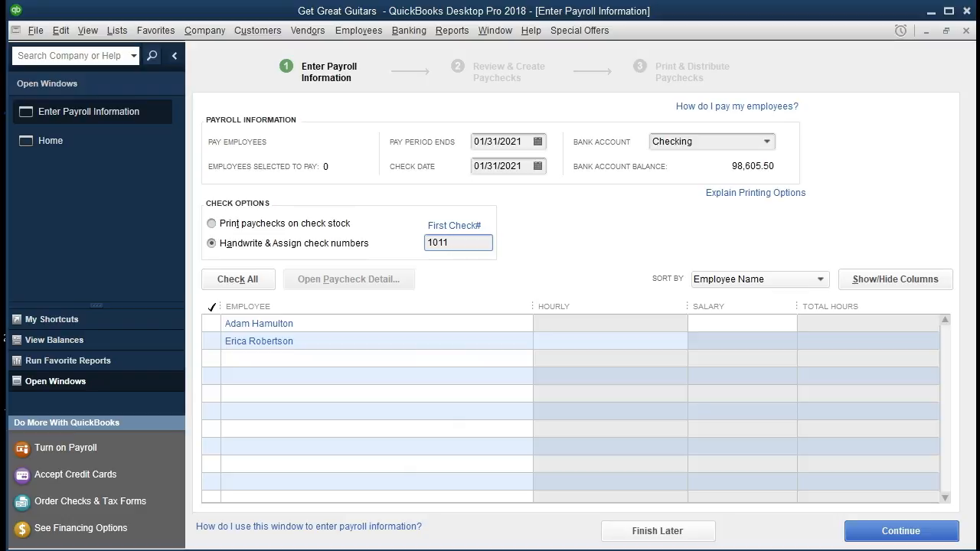
- Select both employees for payment and continue to reviewing and creating the paychecks
click(262, 376)
click(211, 323)
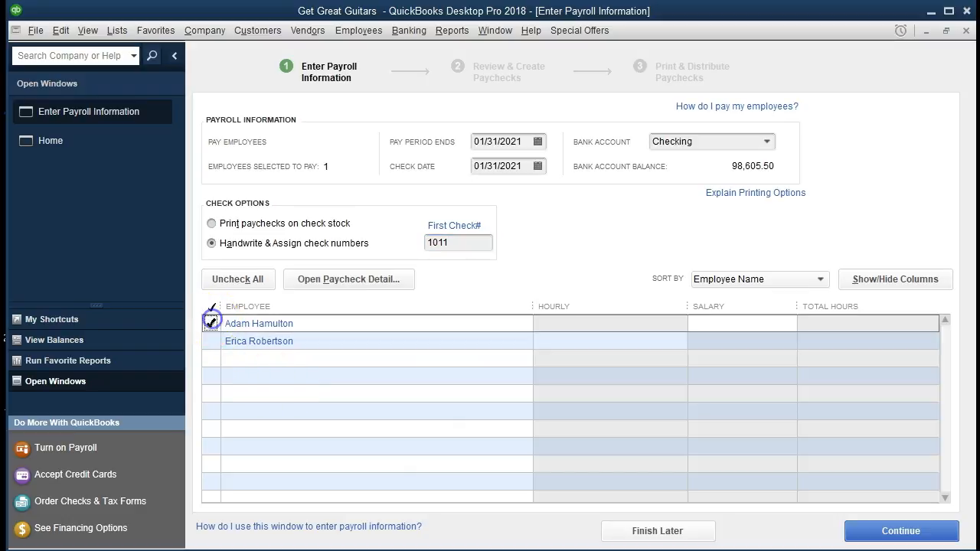
click(211, 341)
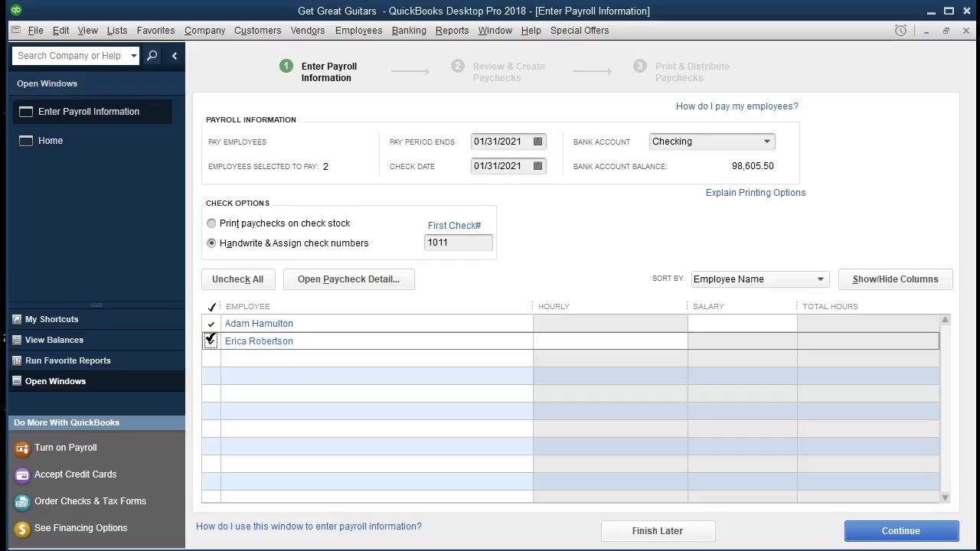
click(884, 533)
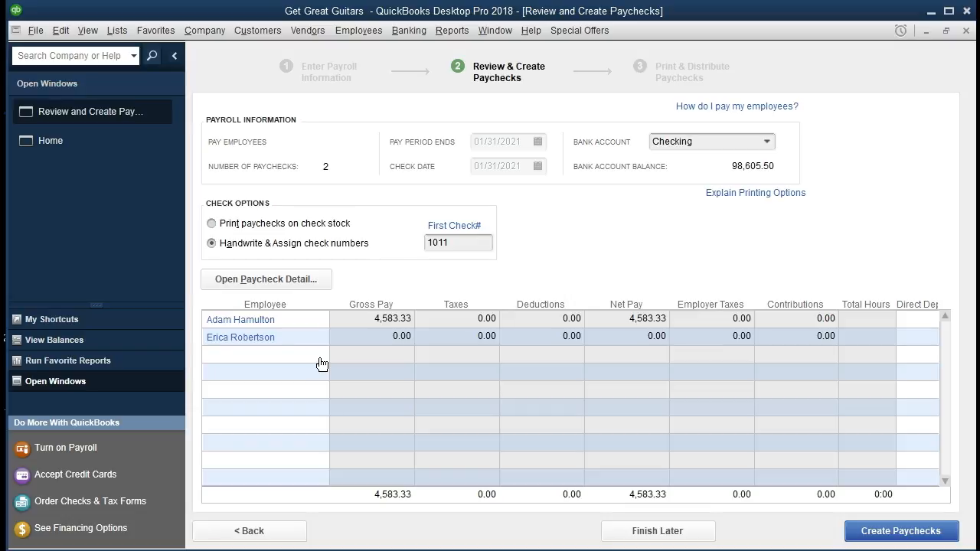
- Open the salaried employee's paycheck detail and calculate the annual salary in Calculator as 4583.33 × 12
click(254, 328)
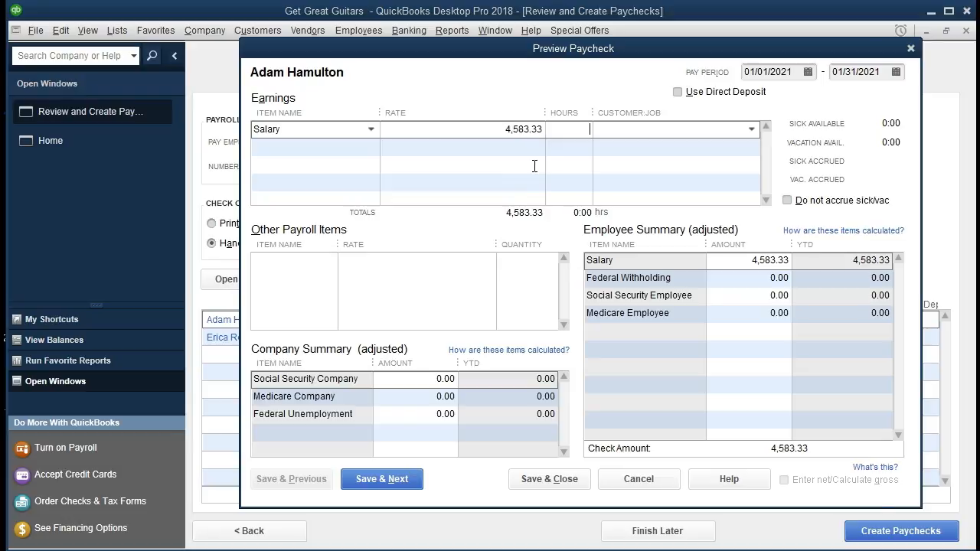
key(XF86Calculator)
drag(630, 61, 729, 65)
click(717, 350)
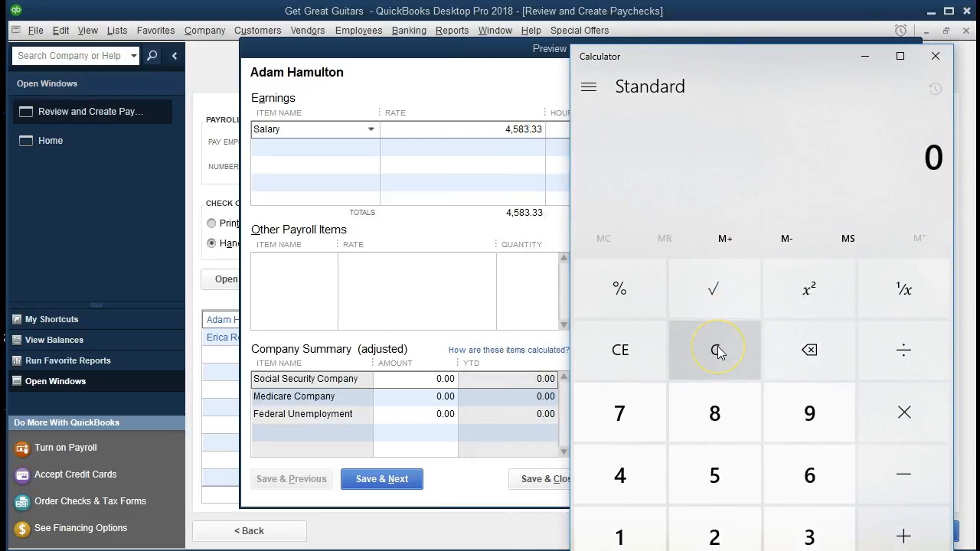
text(4583.33)
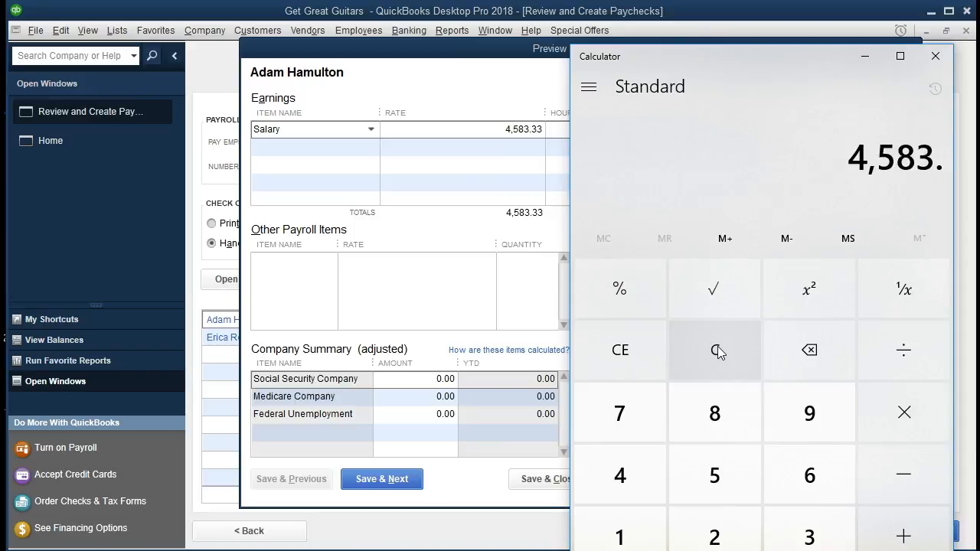
key(asterisk)
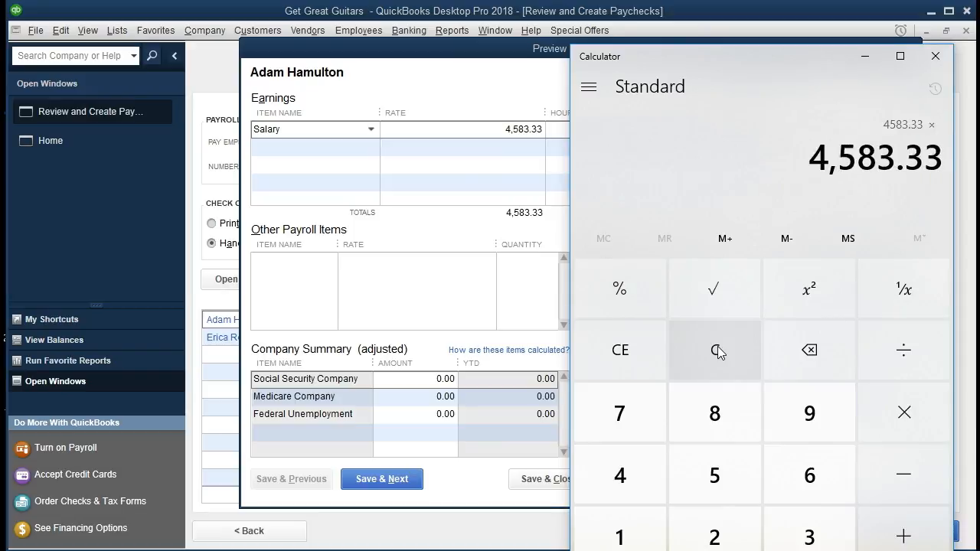
text(12)
key(Return)
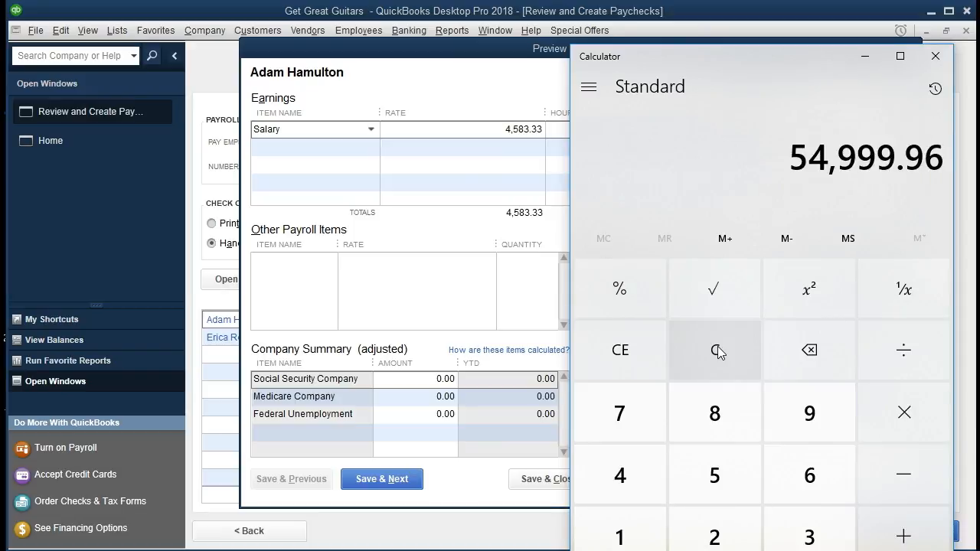
click(810, 352)
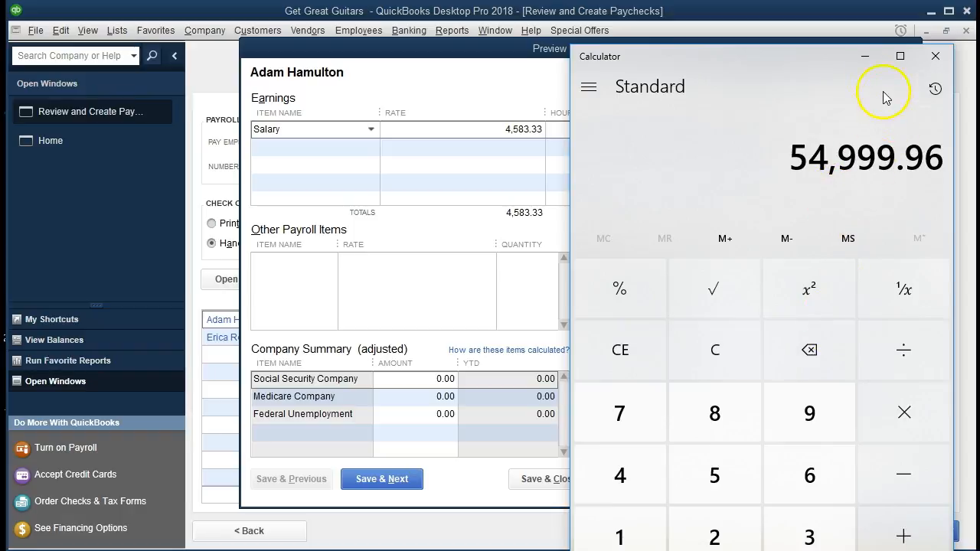
click(866, 60)
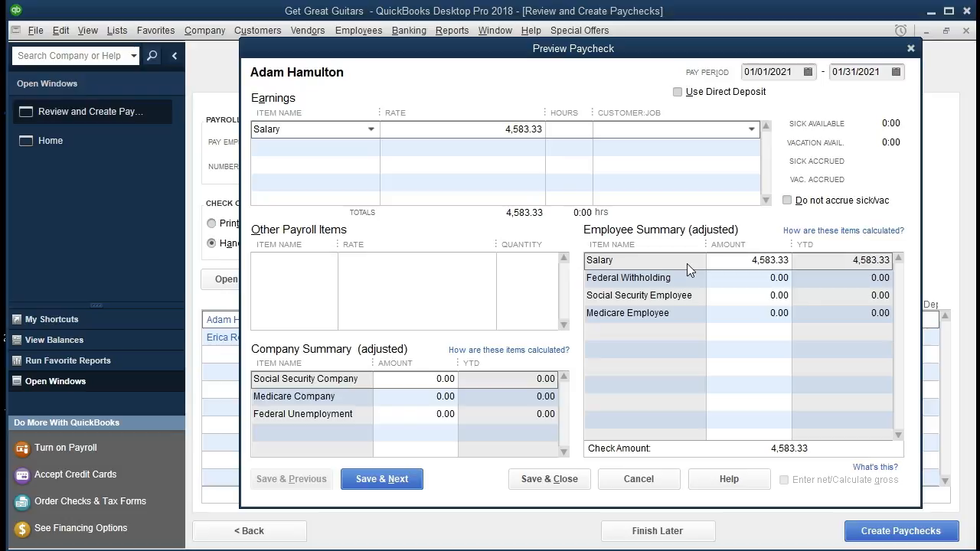
- Enter -720 for Federal Withholding and -258 for Social Security Employee on the salaried employee's paycheck
click(731, 270)
click(733, 282)
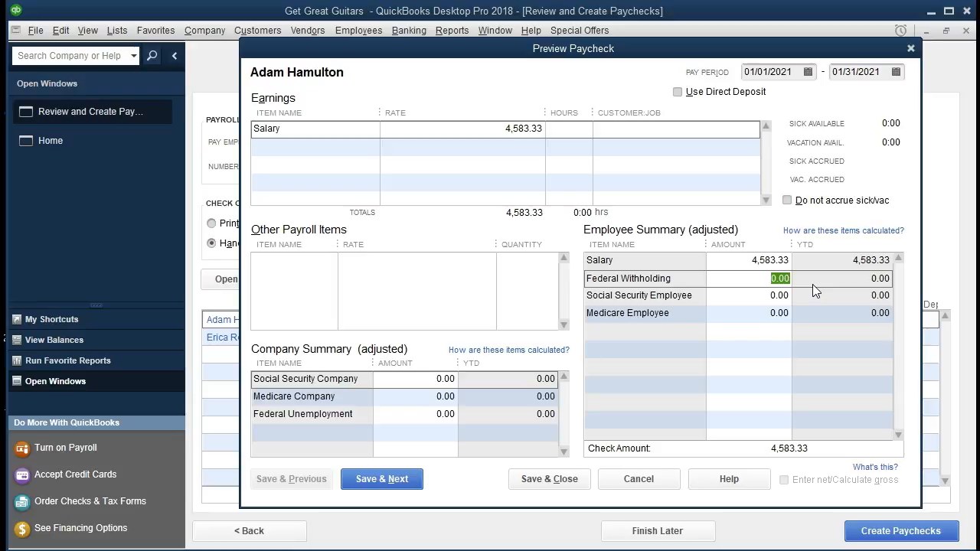
text(-720)
key(Tab)
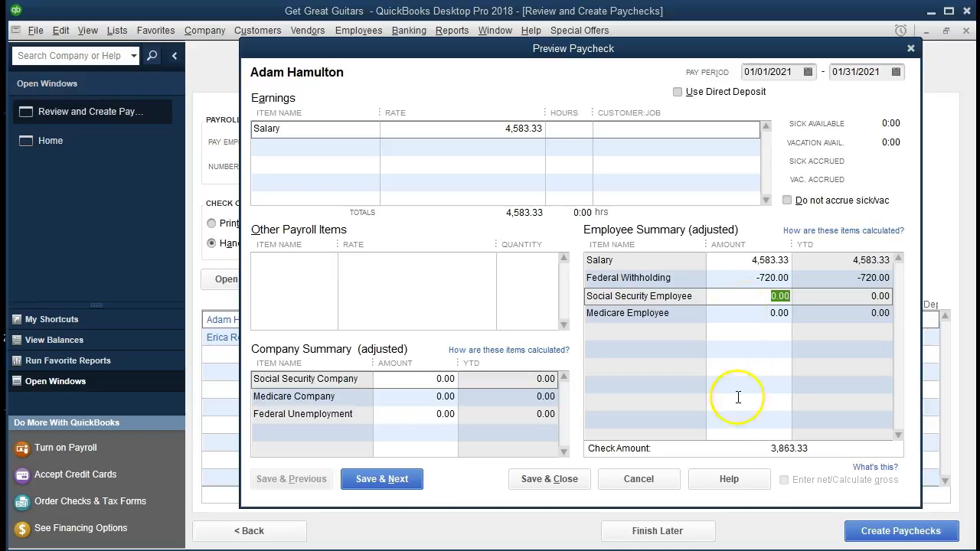
text(-)
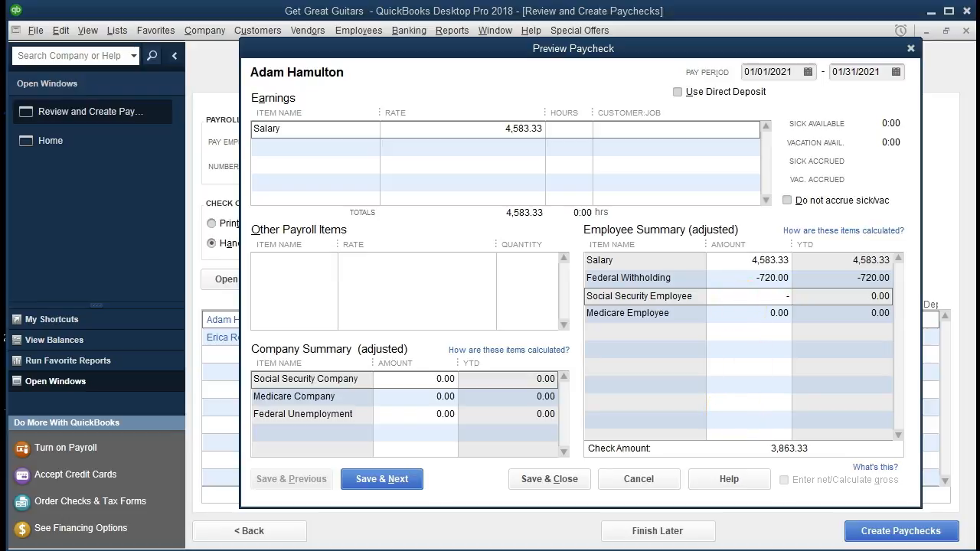
text(258)
key(Tab)
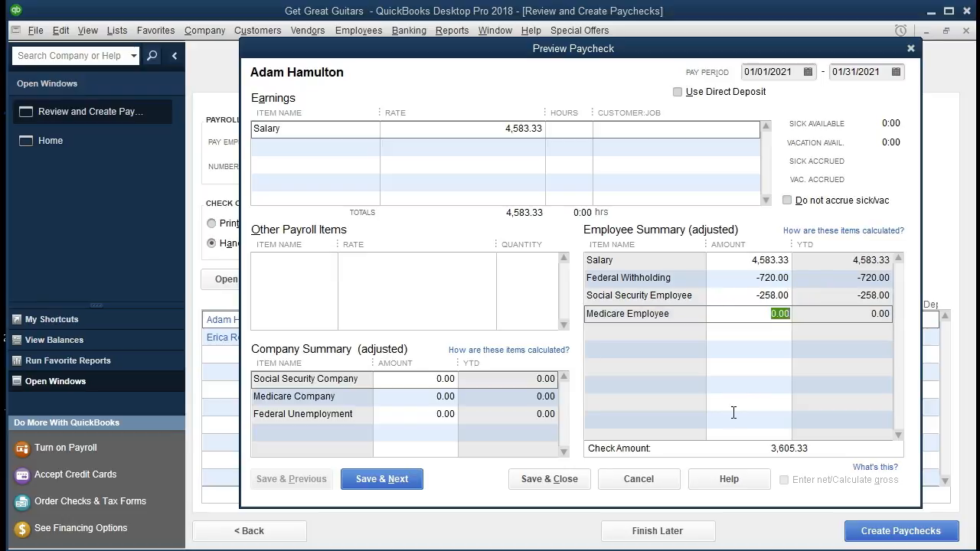
- Switch to Calculator and work out the salary's Social Security tax as 4583.33 × 0.062
key(alt+Tab)
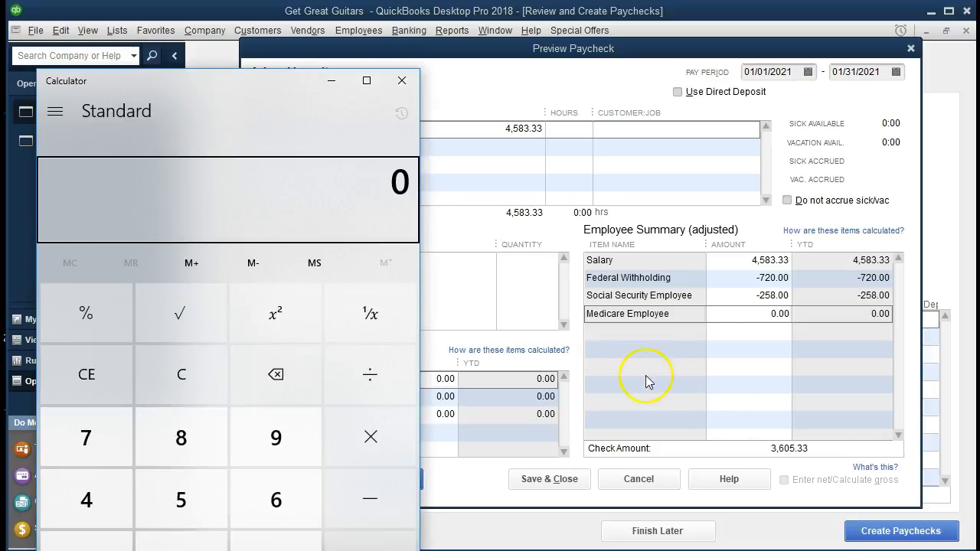
click(209, 377)
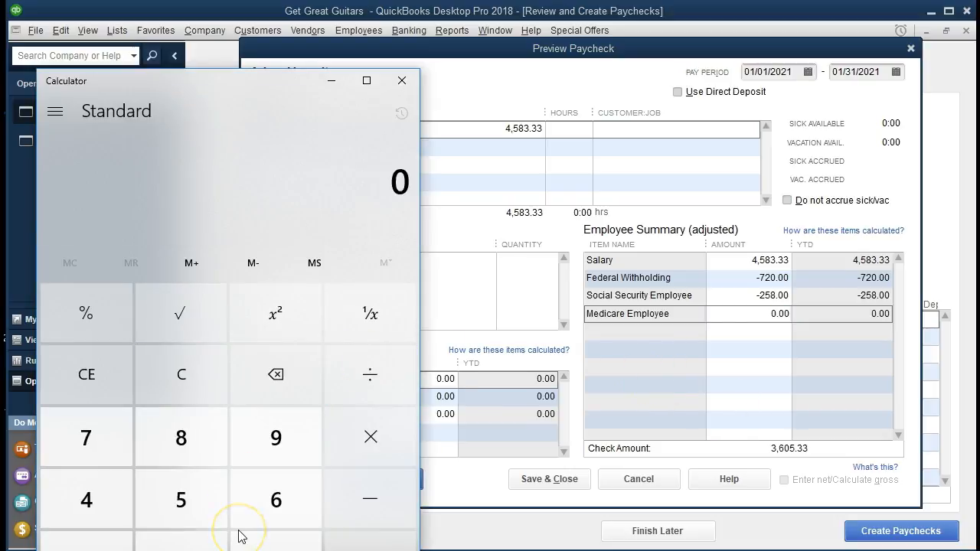
text(4583.33*0.062)
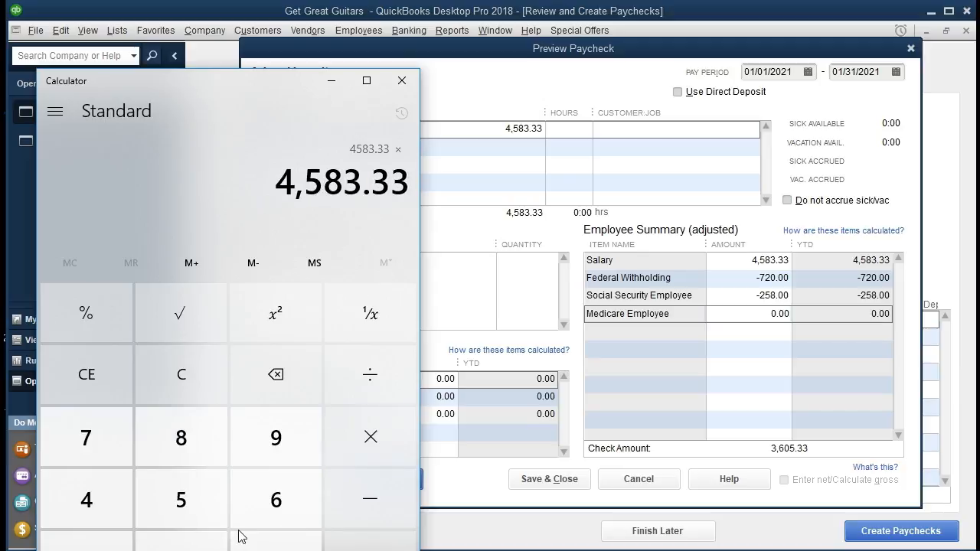
key(Return)
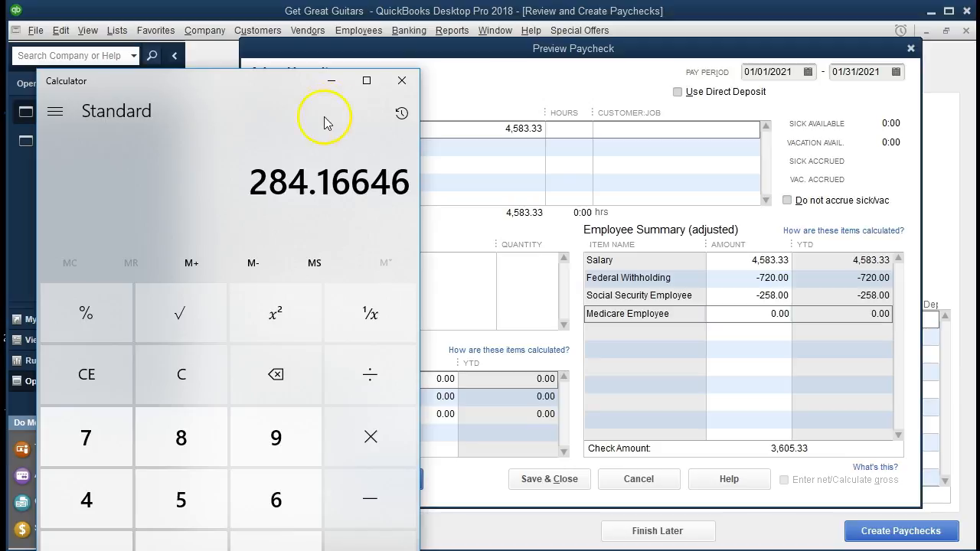
- Return to the salaried employee's paycheck and set the Medicare Employee amount to -66
click(333, 82)
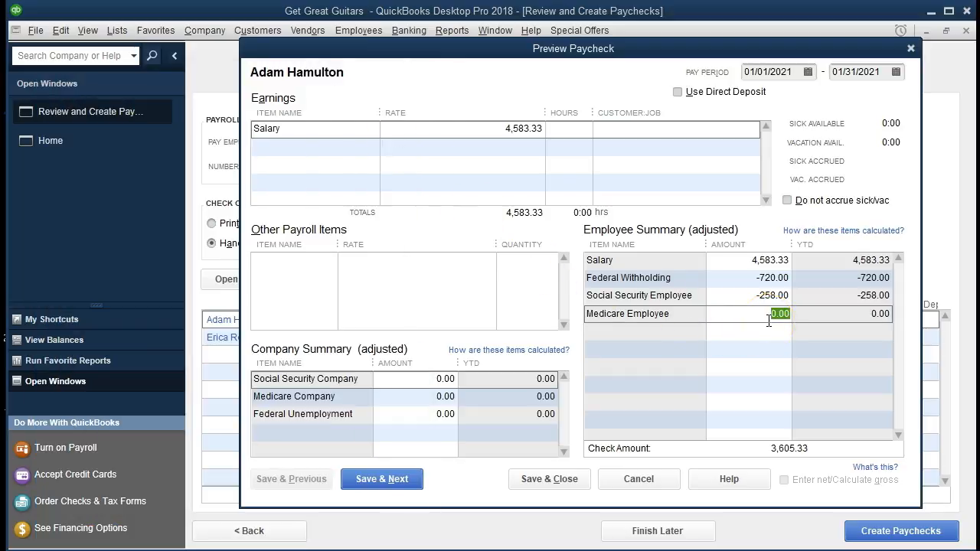
text(-66)
key(Tab)
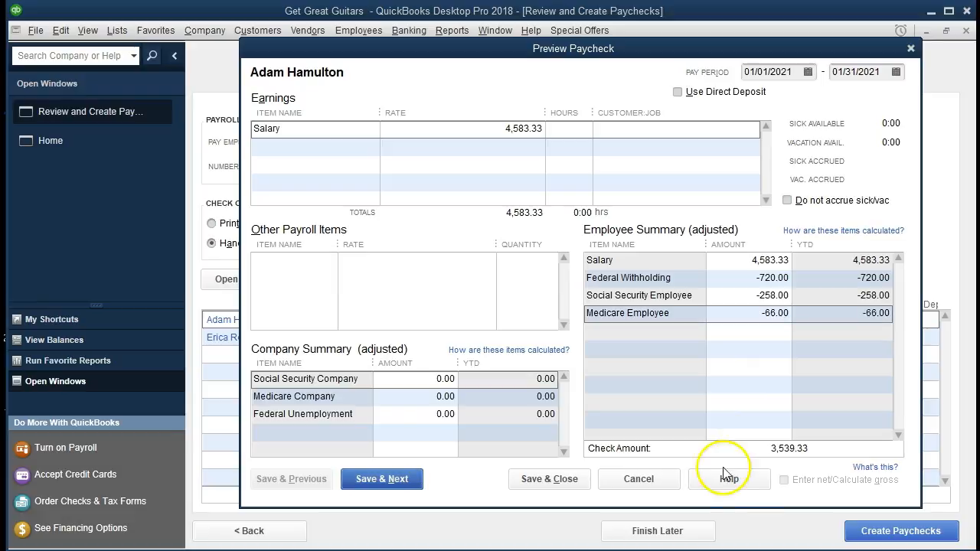
- Check the salary's Medicare tax in Calculator as 4583.33 × 0.0145, then return to the paycheck
click(777, 536)
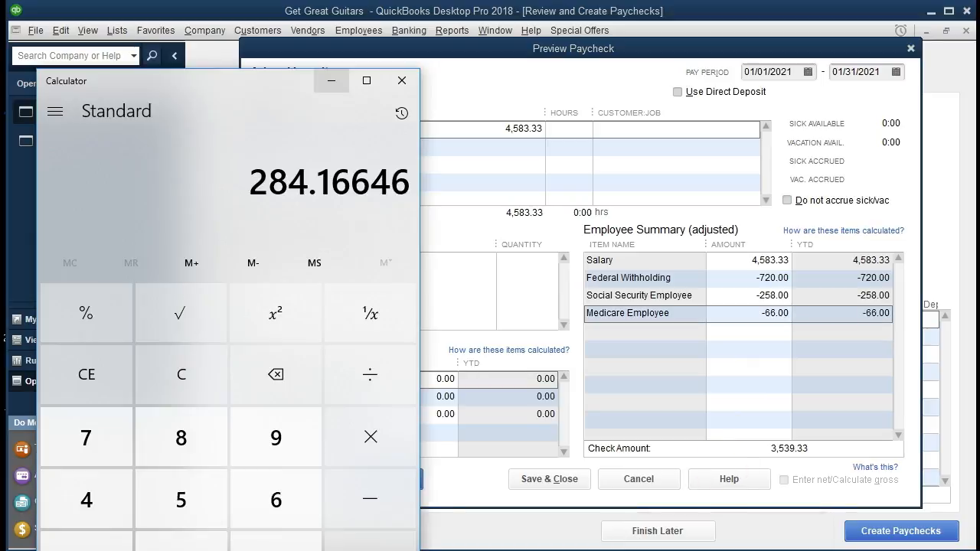
click(227, 366)
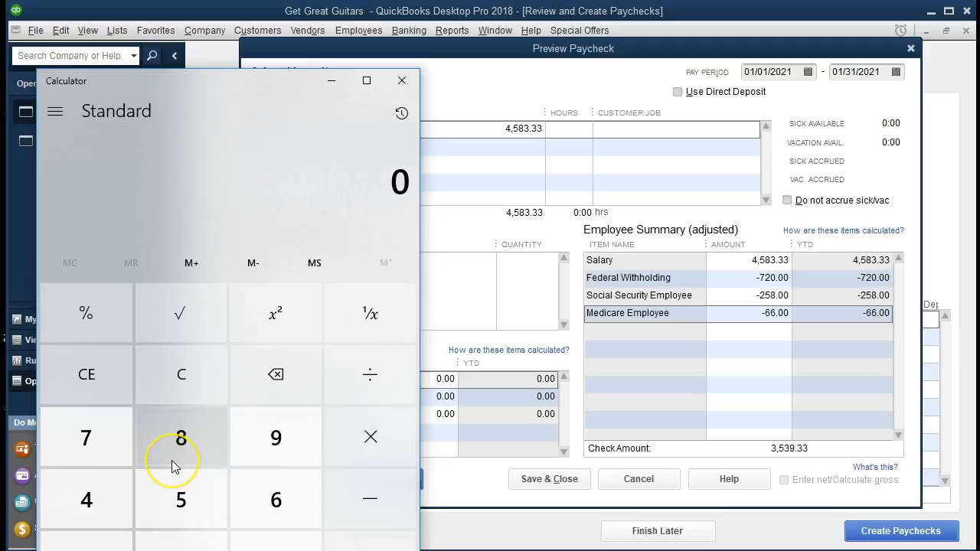
text(4,583.33)
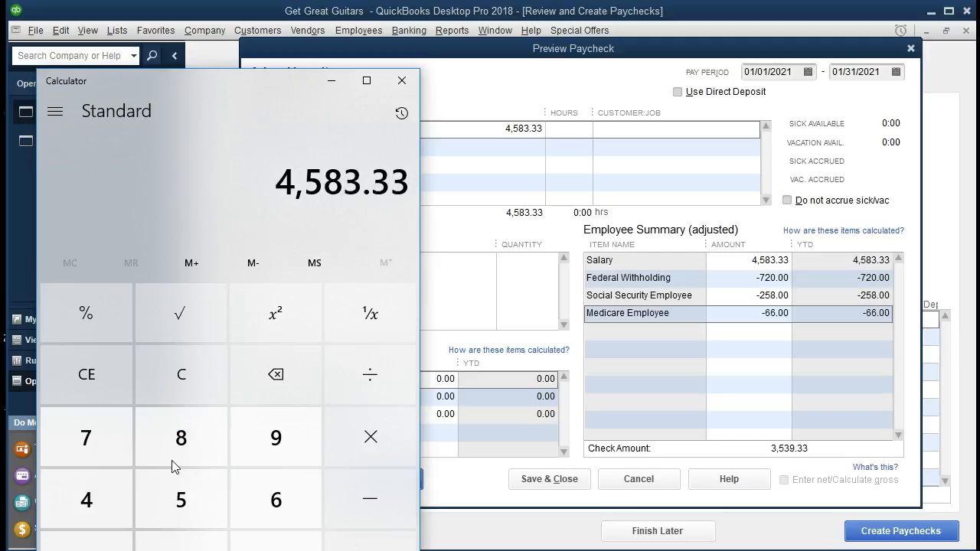
key(asterisk)
text(0.0145)
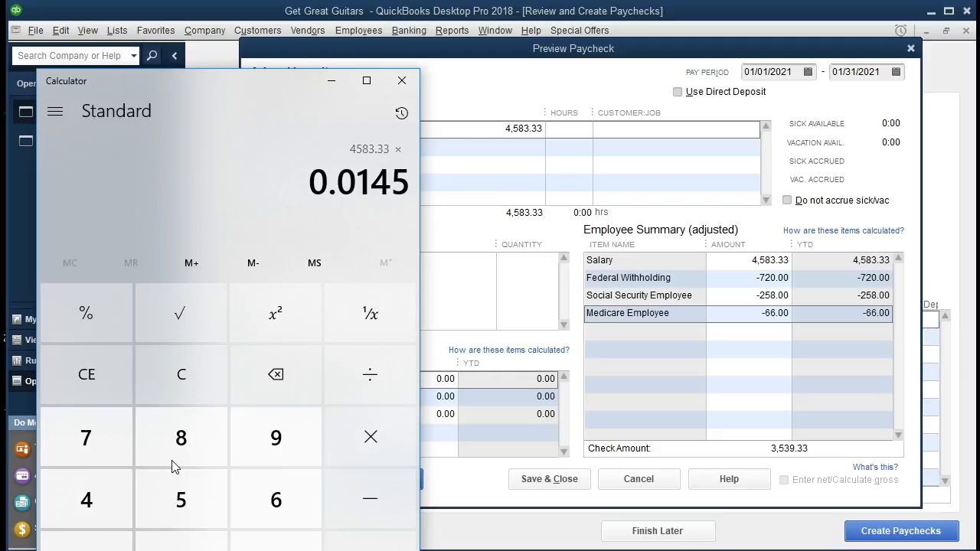
key(Return)
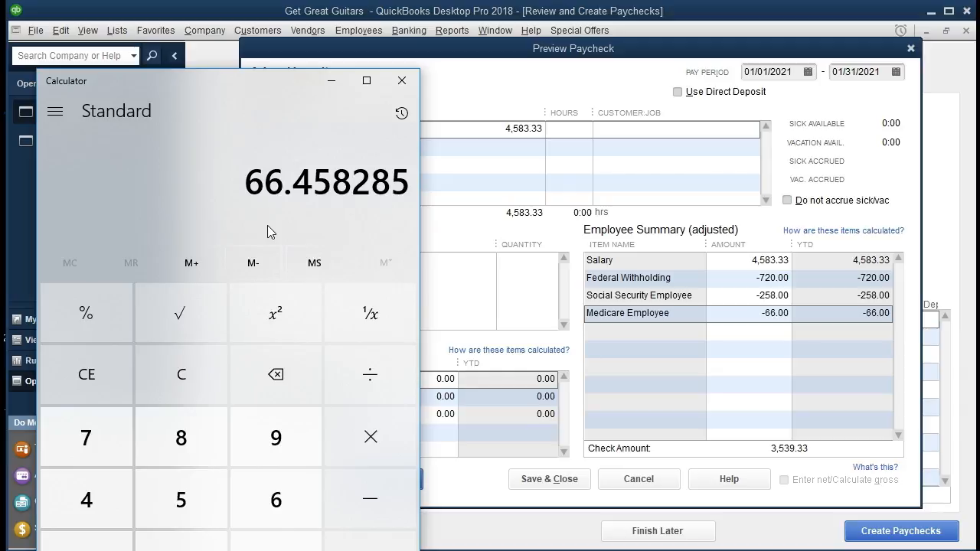
click(329, 81)
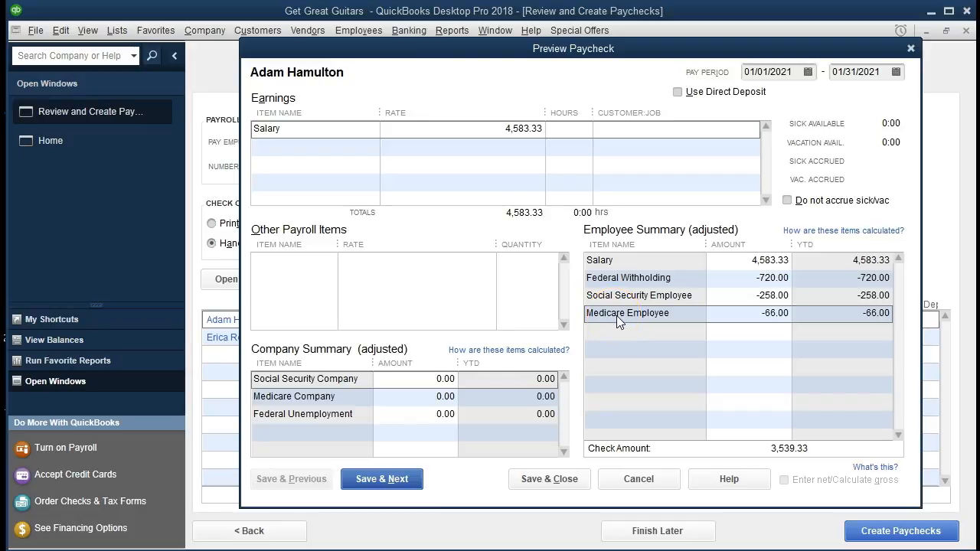
- Enter the employer taxes on the salaried employee's paycheck: 258 for Social Security Company and 66 for Medicare Company
click(735, 336)
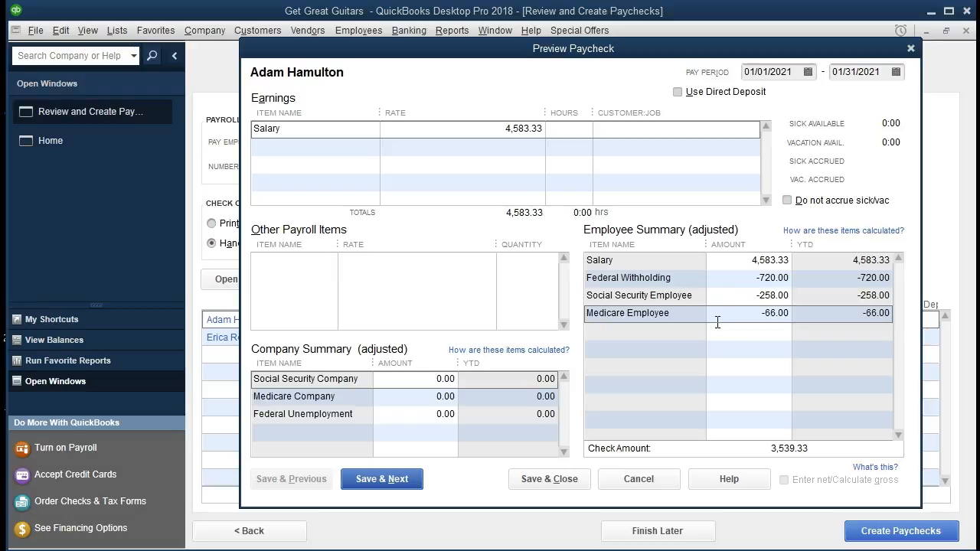
click(721, 279)
click(447, 383)
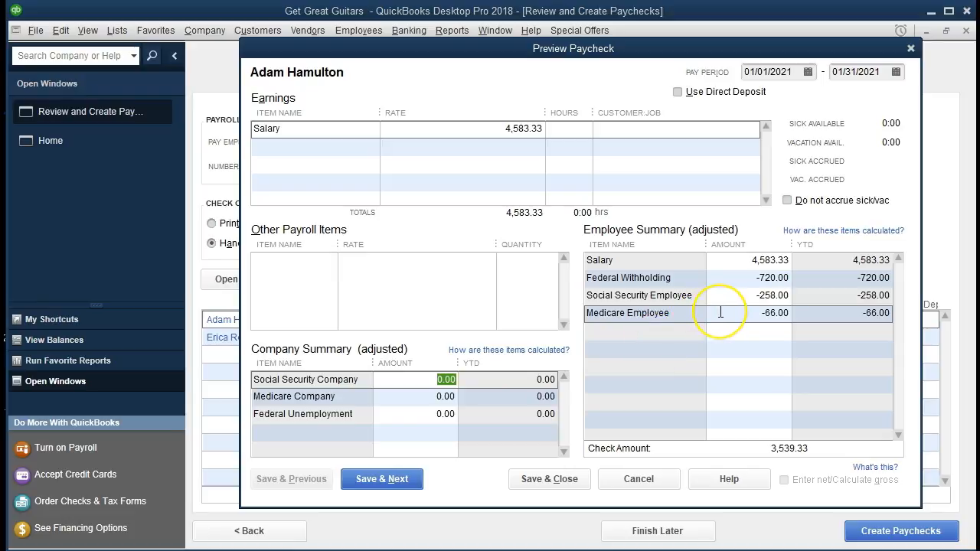
text(258)
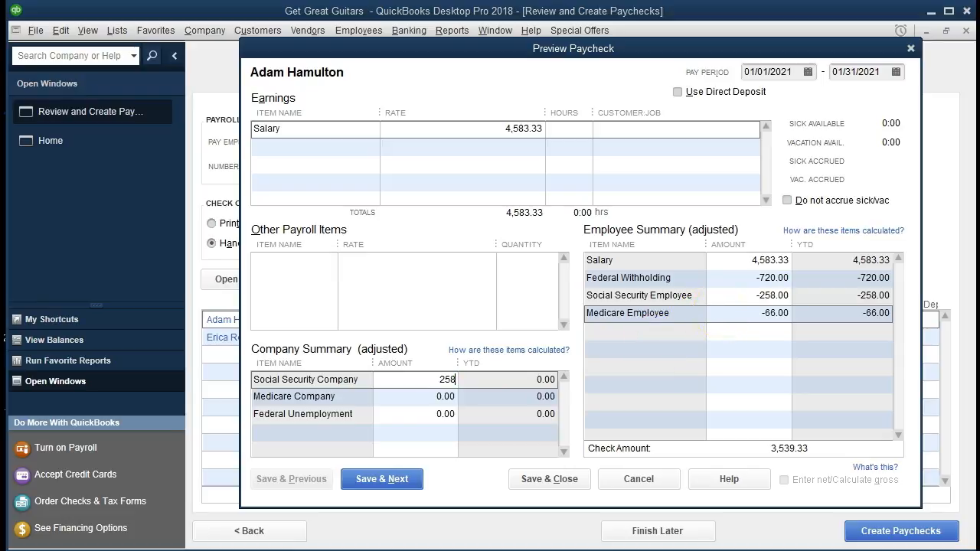
key(Tab)
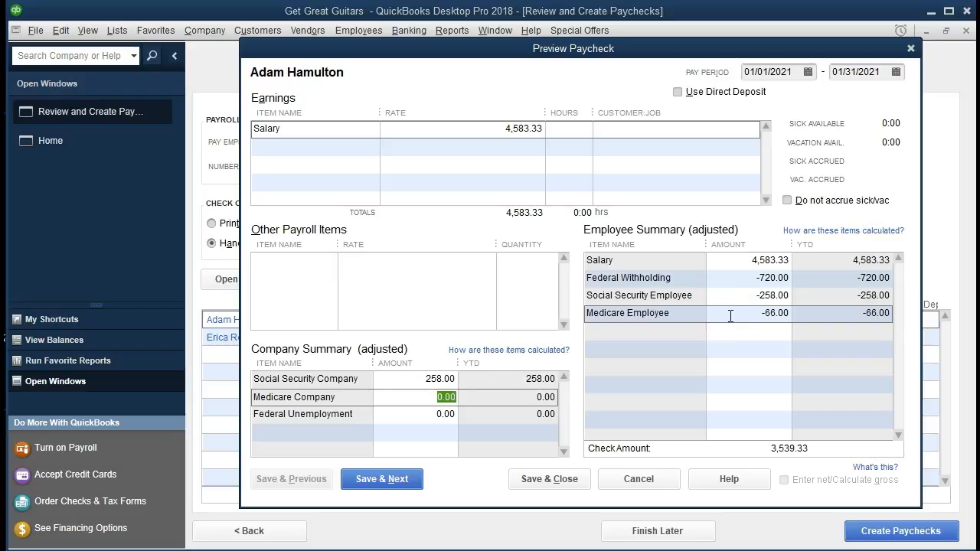
text(66)
key(Tab)
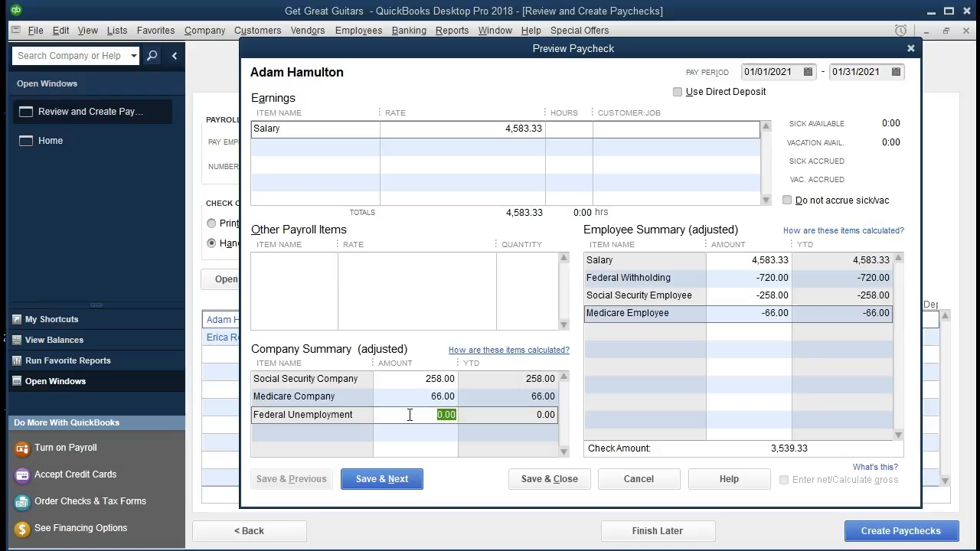
- Save the salaried employee's paycheck and enter a rate of 20 and 40 hours on the hourly employee's paycheck
click(391, 484)
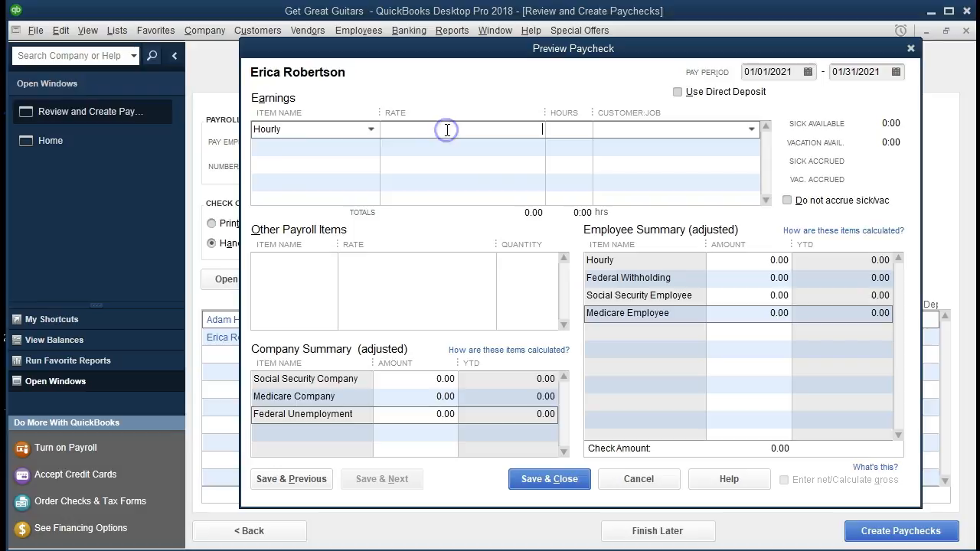
text(20)
key(Tab)
text(40)
key(Tab)
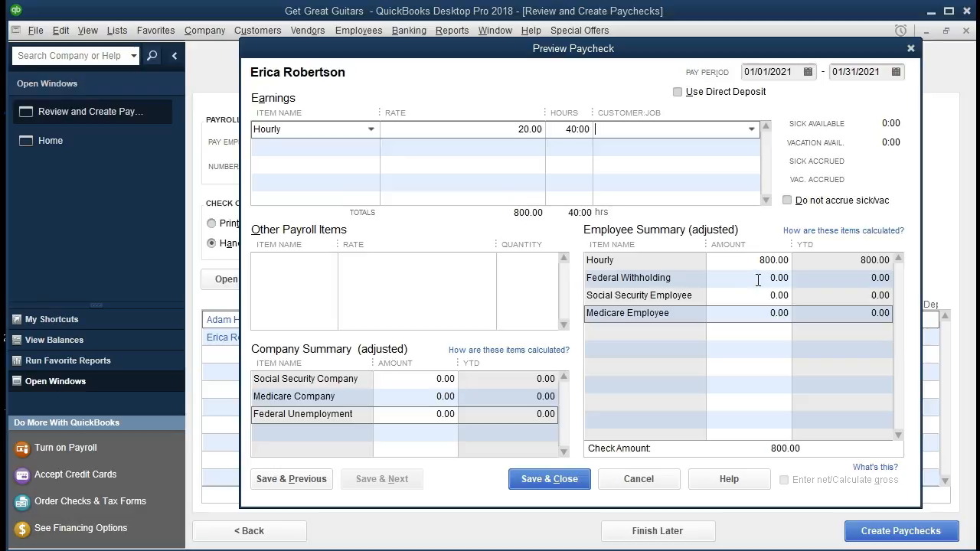
- Set Federal Withholding to -110 and Social Security Employee to -49 on the hourly employee's paycheck, and save it
click(804, 280)
key(BackSpace)
text(-110)
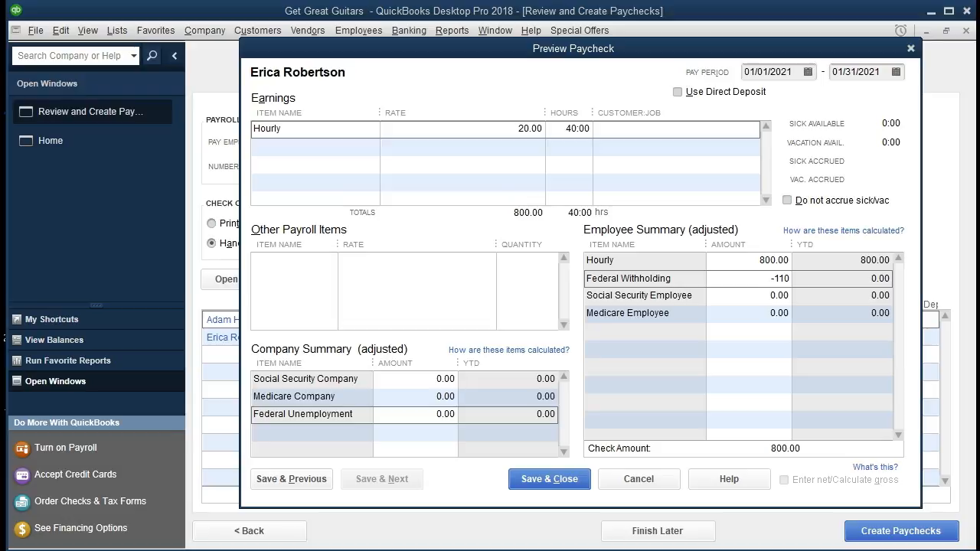
key(Tab)
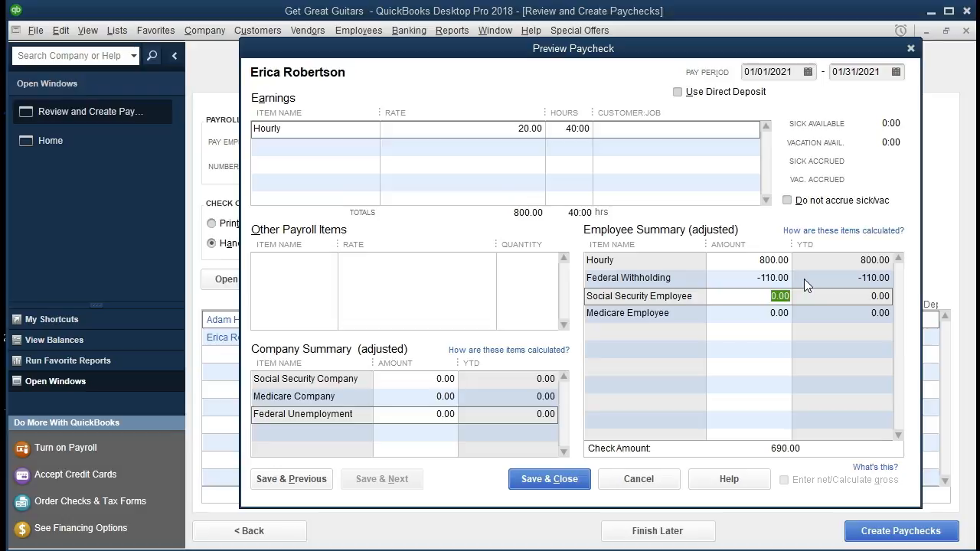
text(-49)
key(Return)
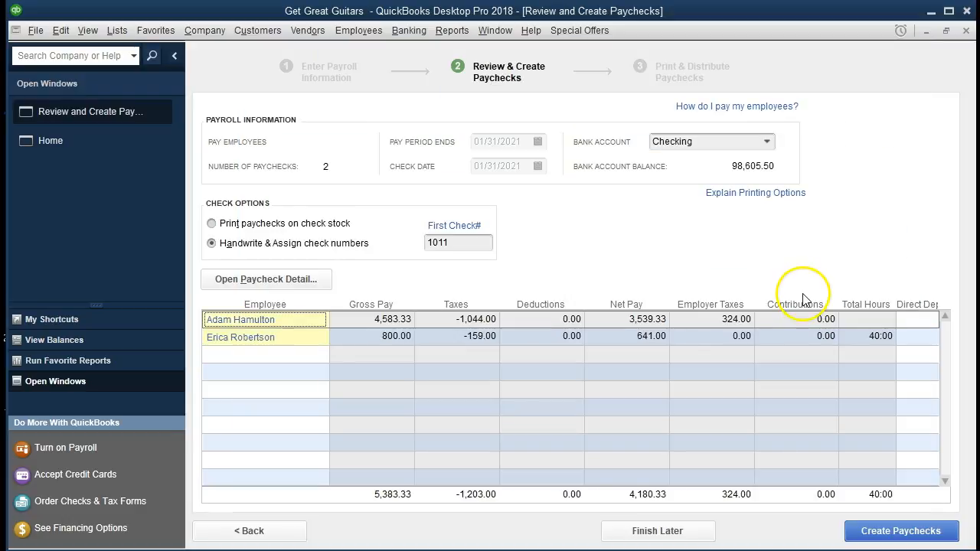
- Reopen the hourly employee's paycheck and check the Social Security tax in Calculator as 800 × 0.062, returning to the paycheck
double_click(252, 338)
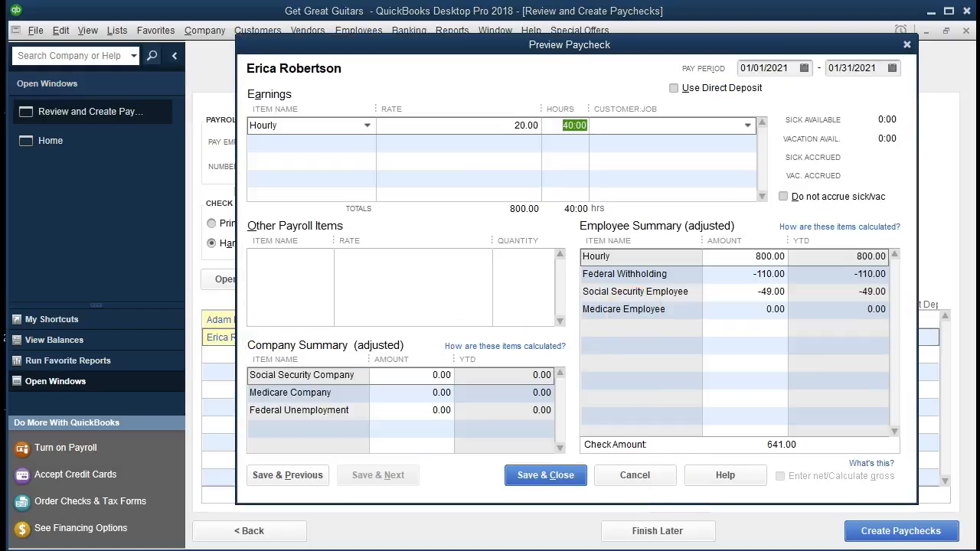
click(733, 549)
click(781, 548)
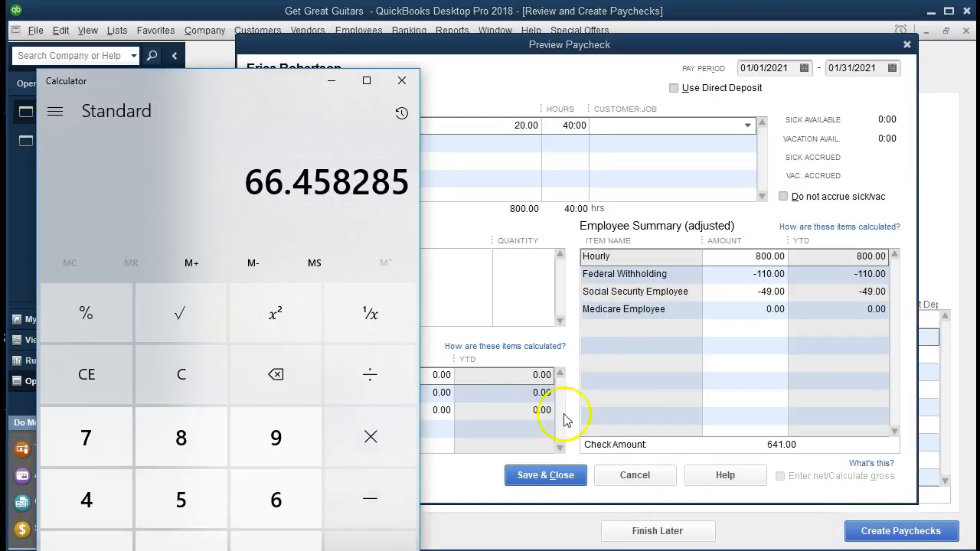
click(192, 370)
text(800)
key(asterisk)
text(.062)
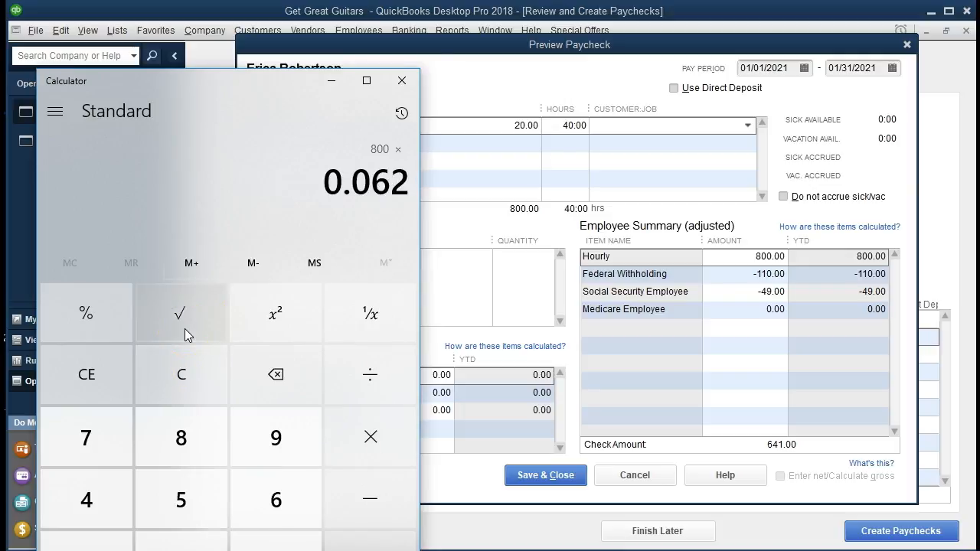
key(Return)
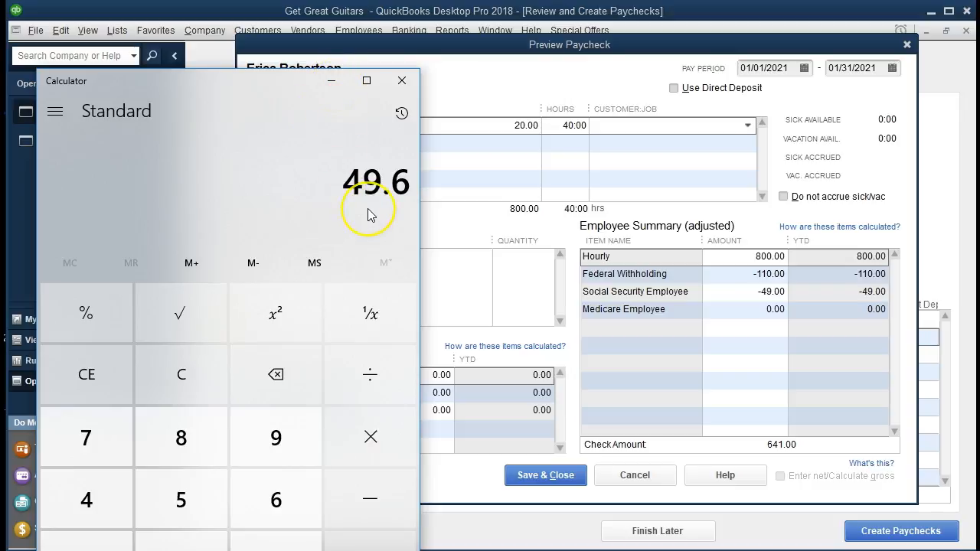
click(332, 80)
- Set Medicare Employee to -11 on the hourly employee's paycheck and save it
click(720, 308)
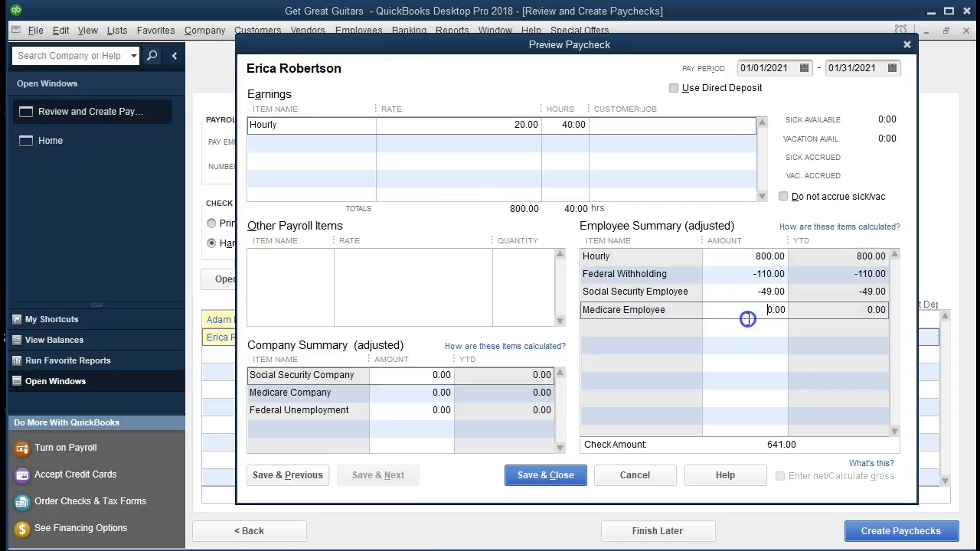
text(-11)
key(Return)
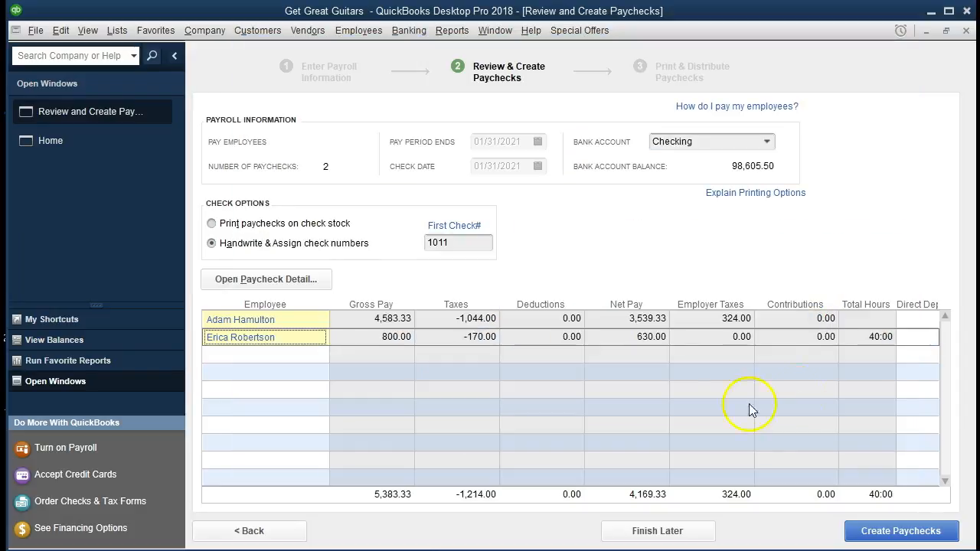
- Reopen the hourly employee's paycheck, check the Medicare tax in Calculator as 800 × 0.0145, and close Calculator
double_click(256, 338)
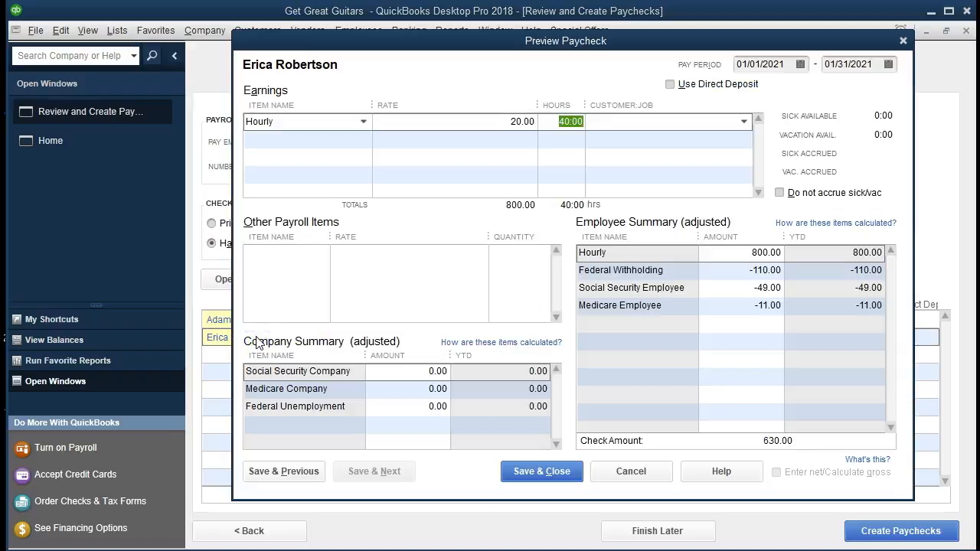
click(732, 550)
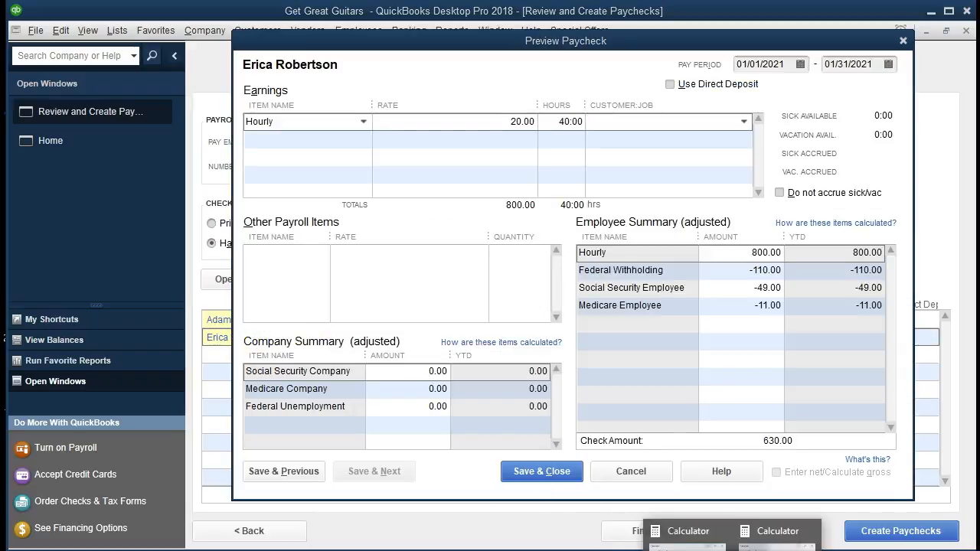
click(685, 540)
drag(718, 90, 442, 95)
click(450, 372)
text(800*.0145)
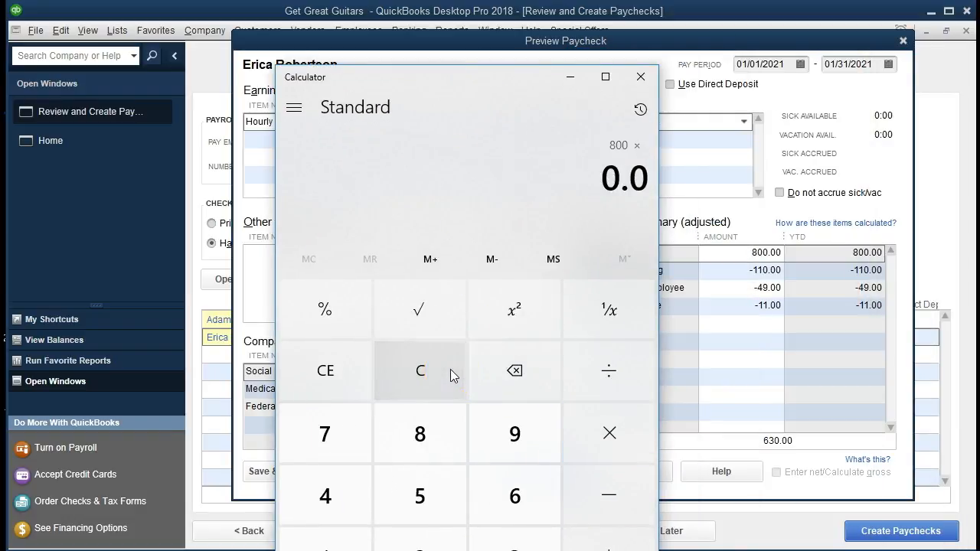
key(Return)
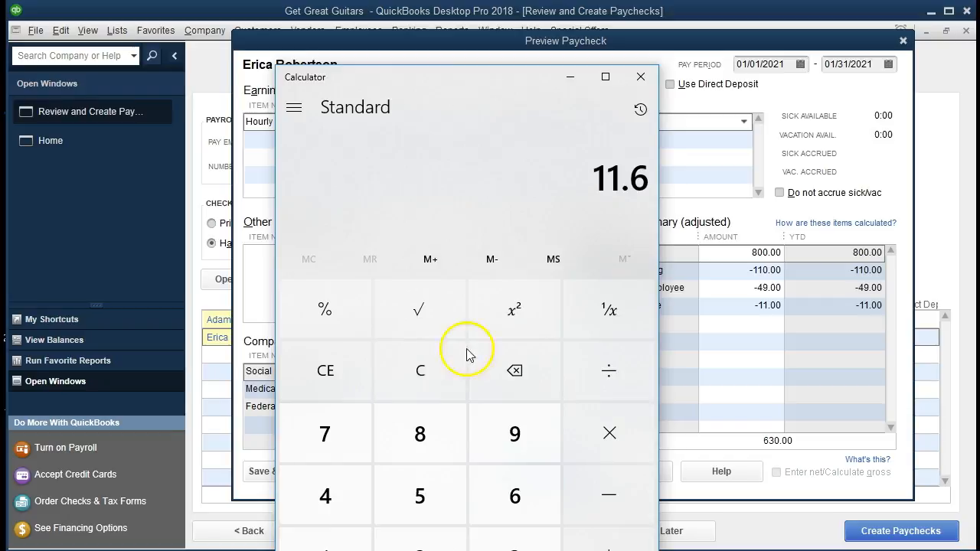
click(641, 76)
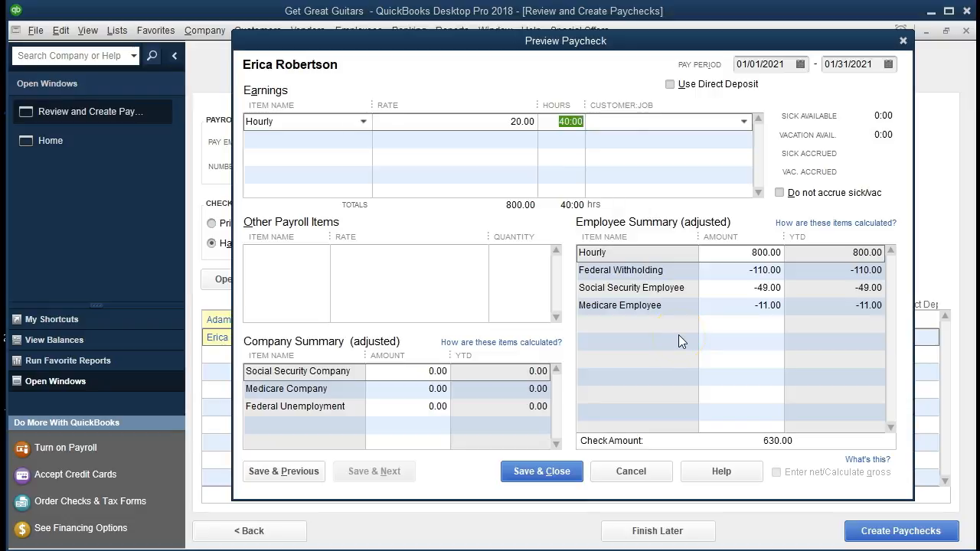
- Enter 49 for Social Security Company and 11 for Medicare Company on the hourly employee's paycheck, and save it
click(461, 370)
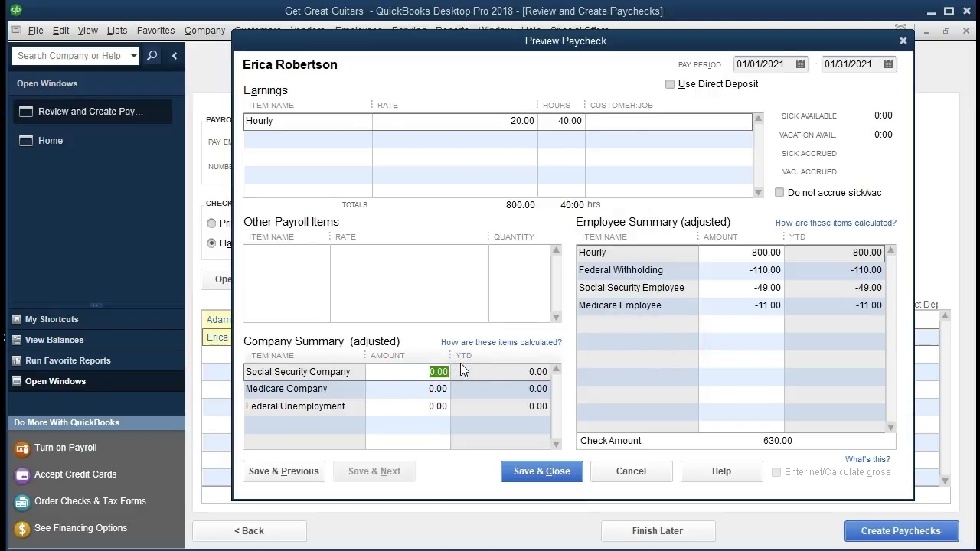
text(49)
key(Tab)
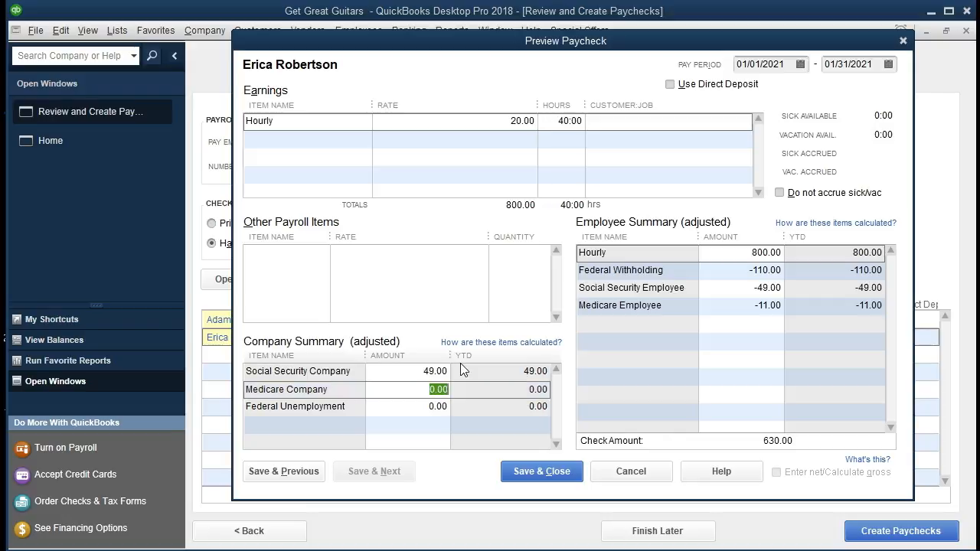
text(11)
key(Tab)
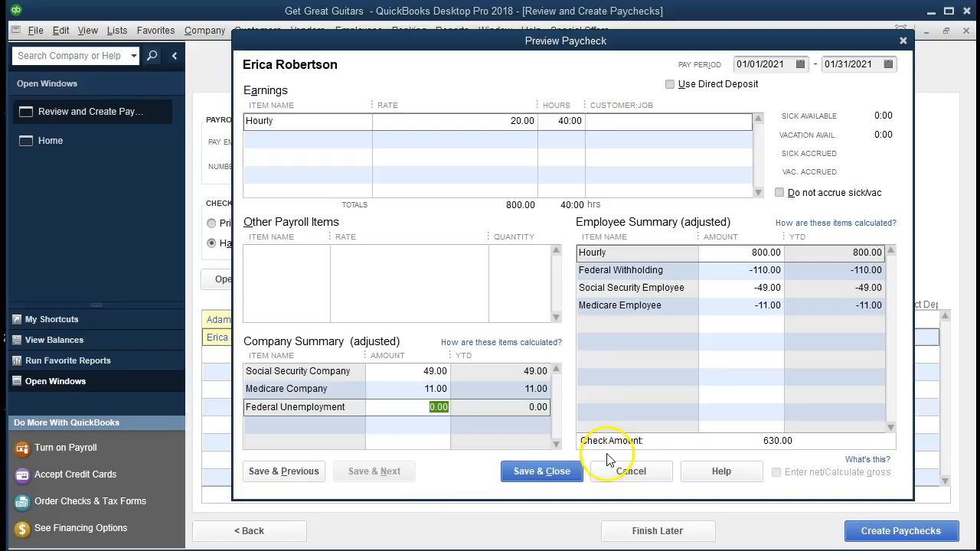
click(543, 472)
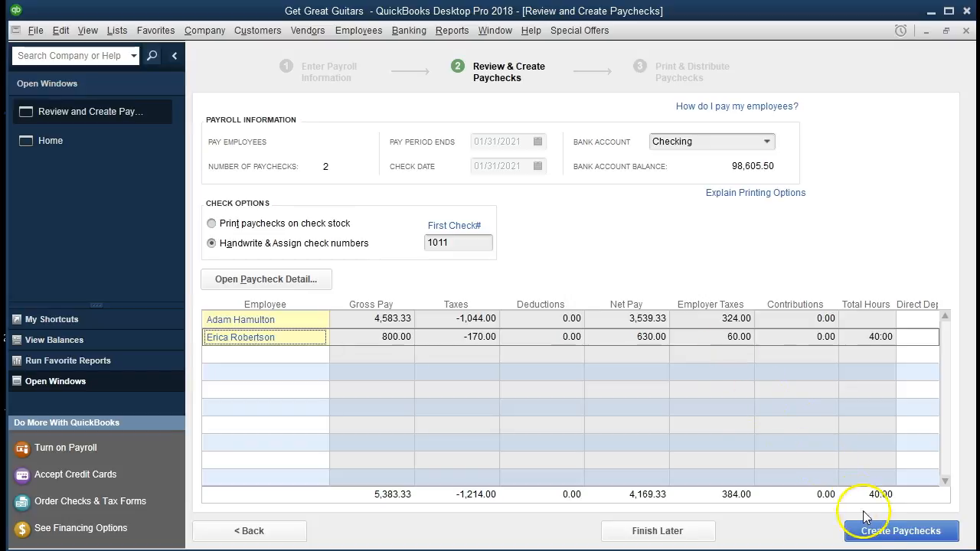
- Create the two paychecks, look at the pay stub selection without printing, and close the payroll confirmation
click(876, 533)
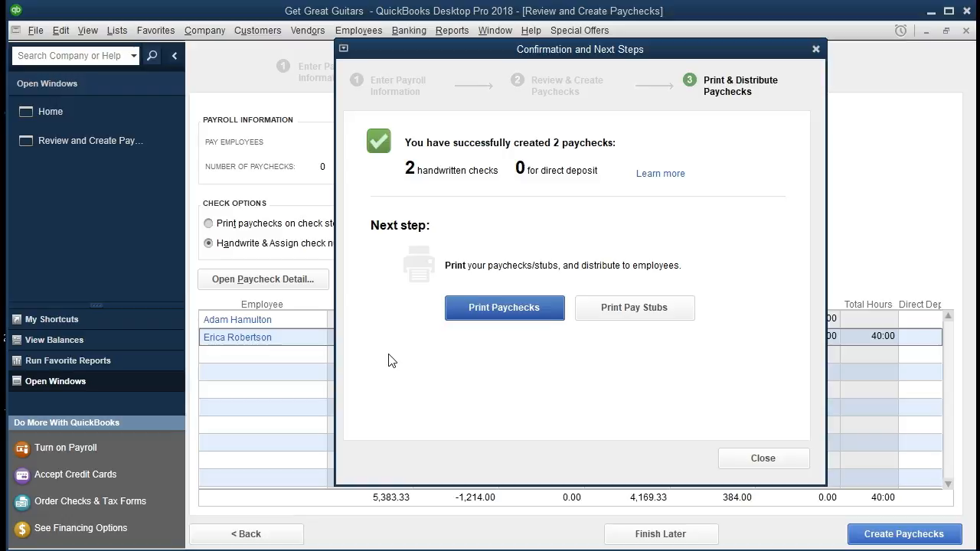
click(618, 308)
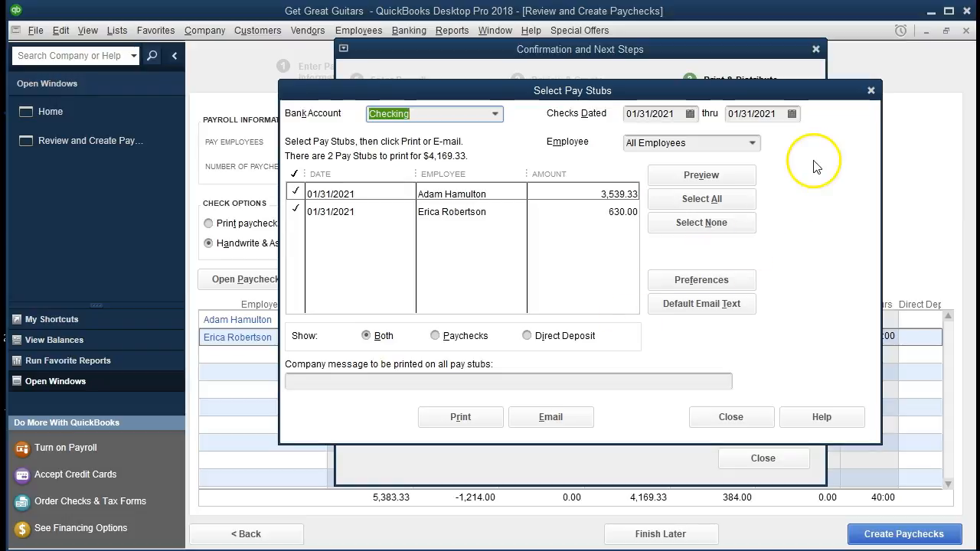
click(747, 414)
click(815, 50)
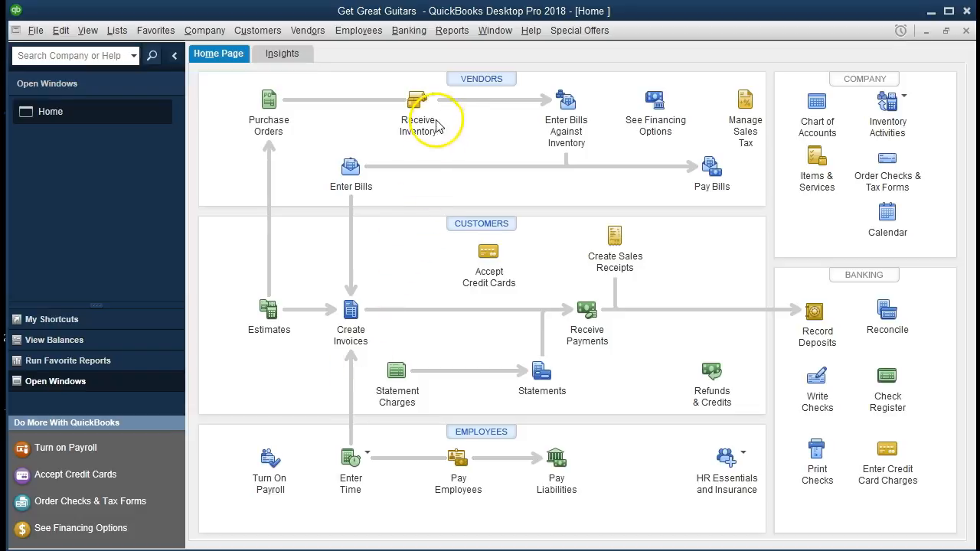
- Open the register of the Checking account to review the payroll checks
click(454, 30)
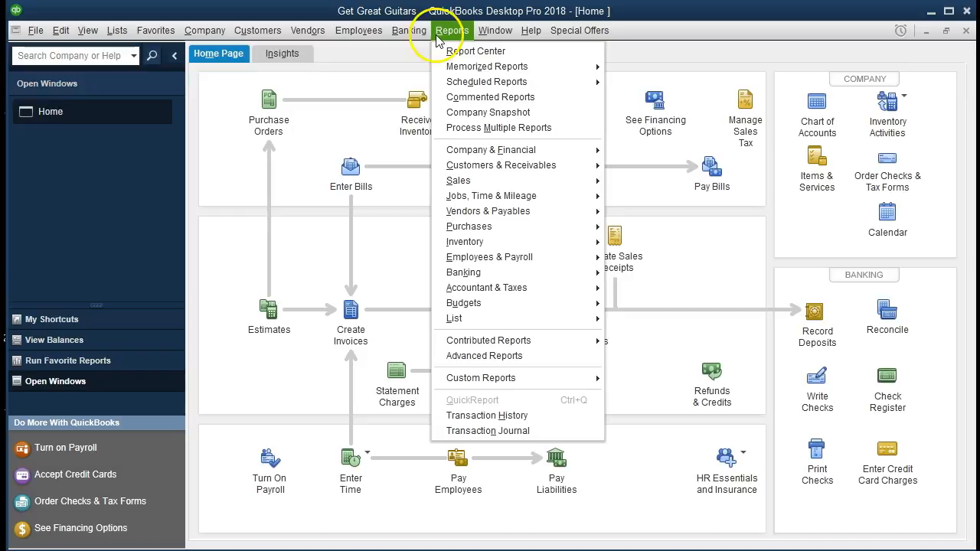
mouse_move(419, 35)
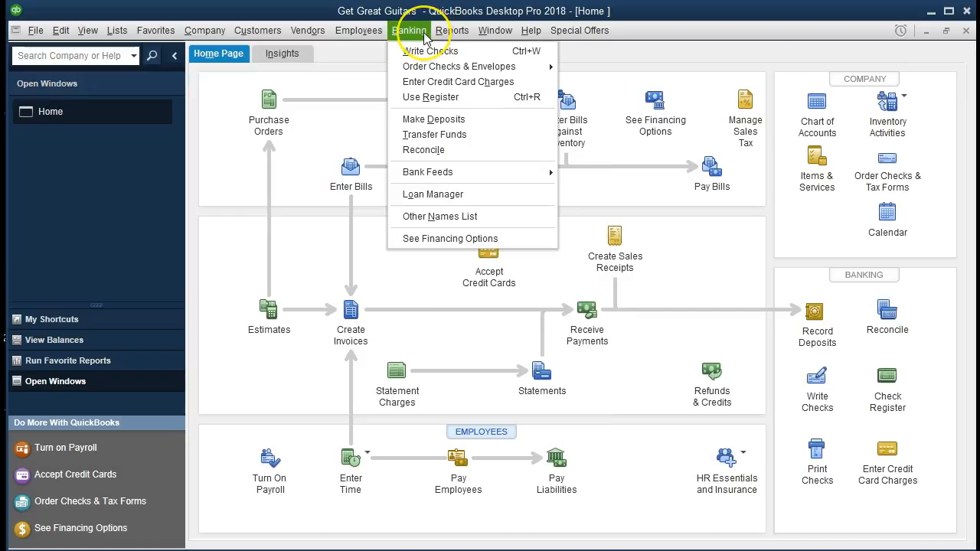
click(431, 97)
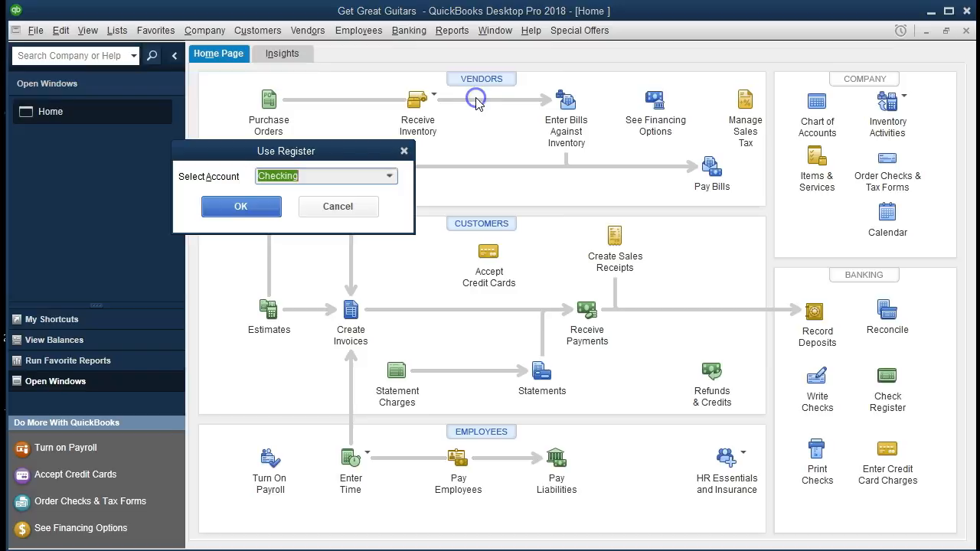
click(391, 176)
click(391, 176)
click(242, 207)
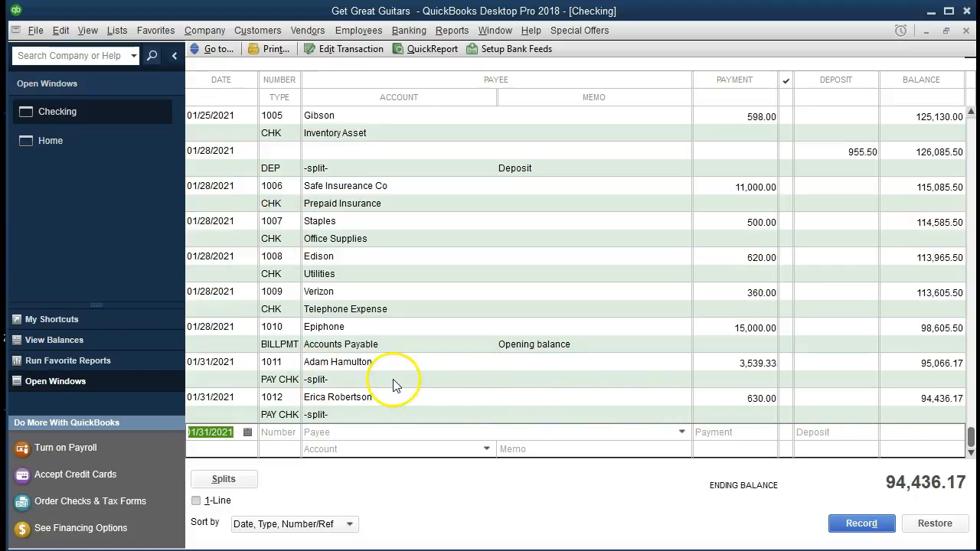
- Review the paycheck detail of the salaried employee's check from the register, and close the paycheck and the register
double_click(286, 383)
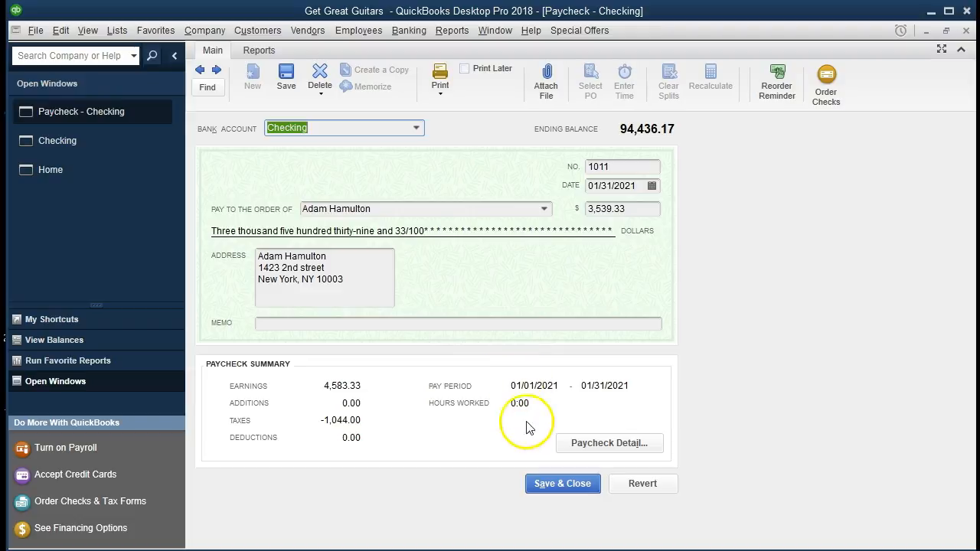
click(655, 444)
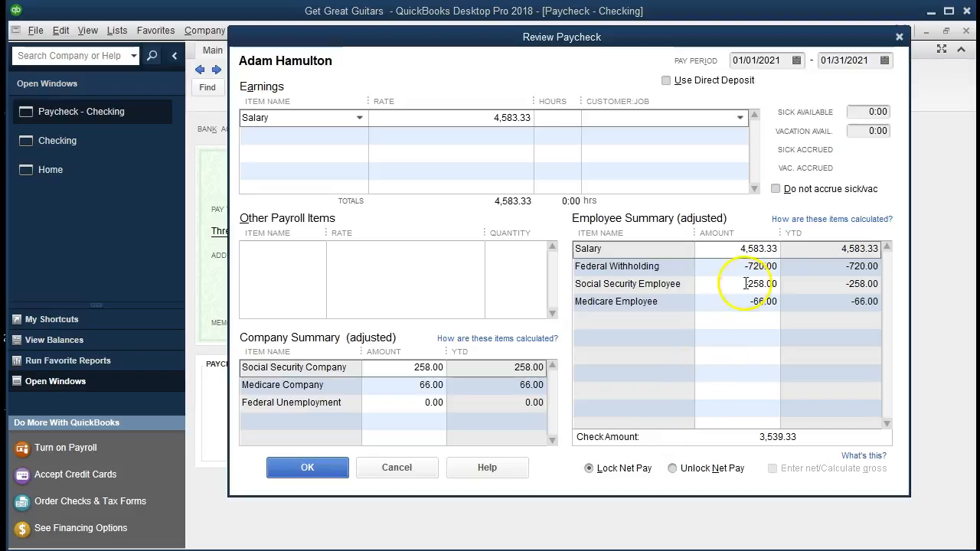
click(900, 37)
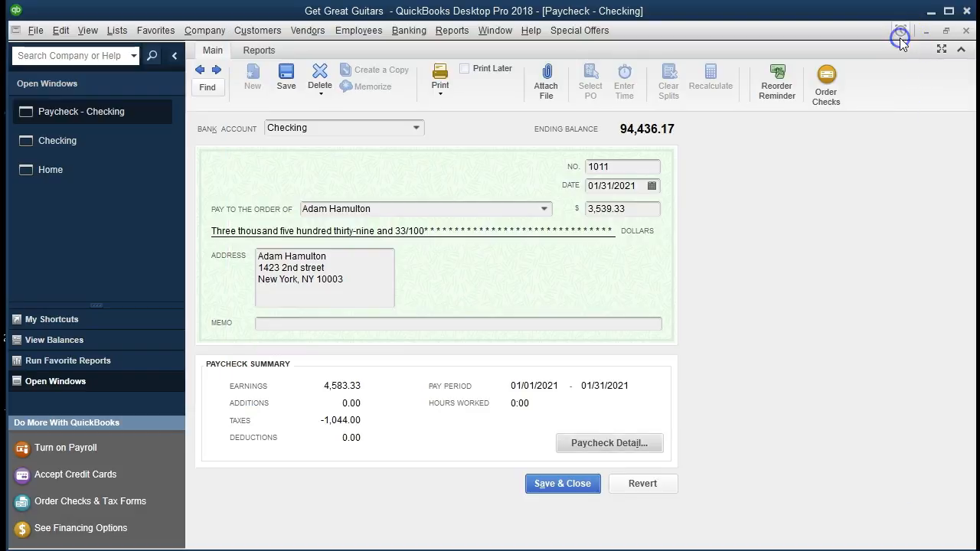
click(965, 31)
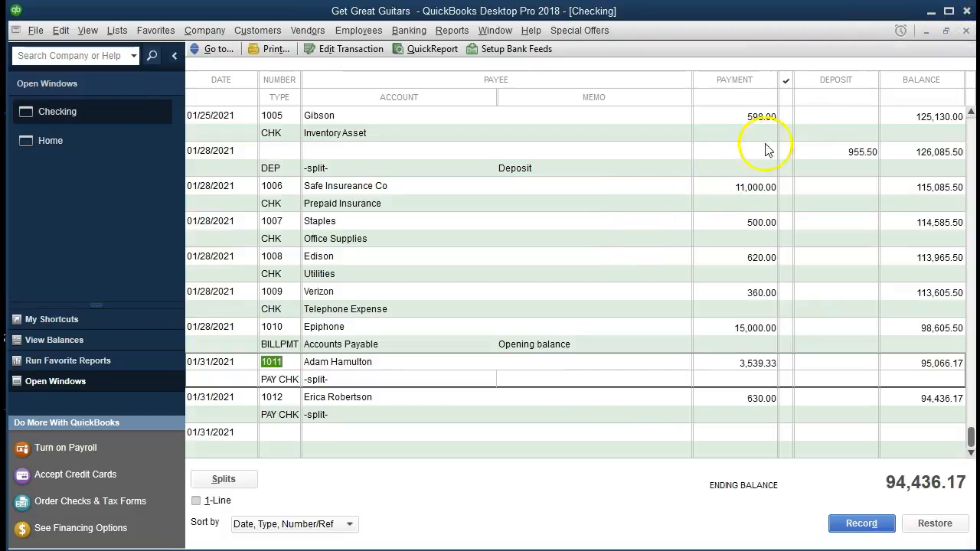
click(967, 30)
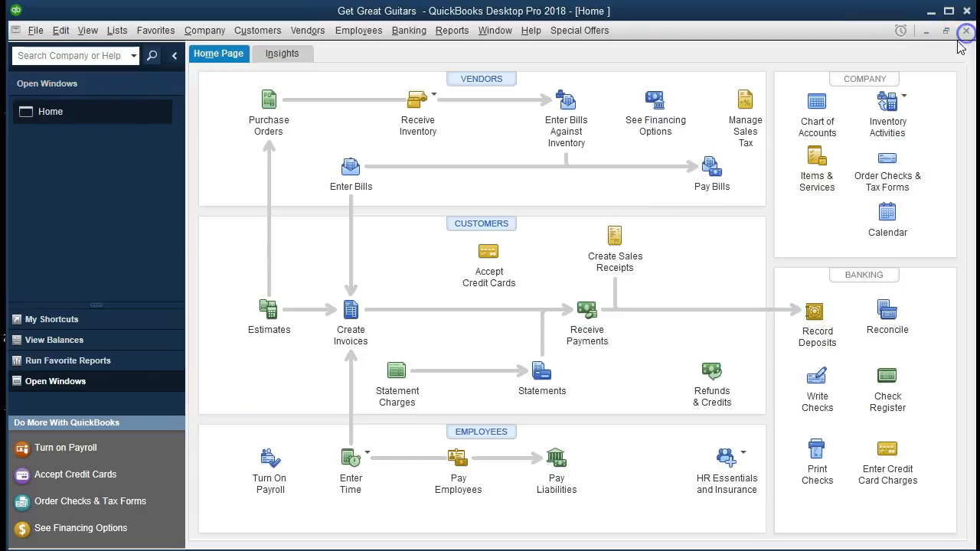
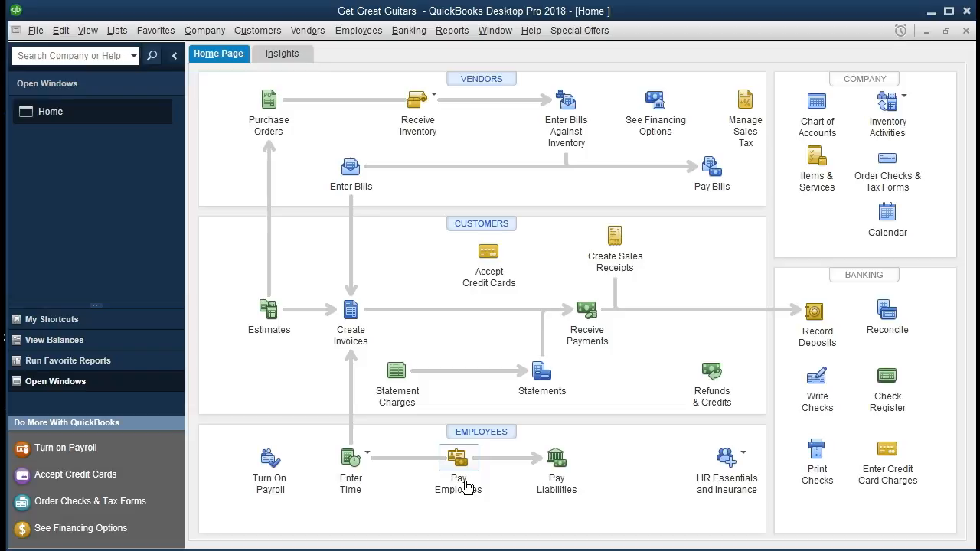
- Open the Balance Sheet Standard report and set its as-of date to 01/01/2021
click(453, 36)
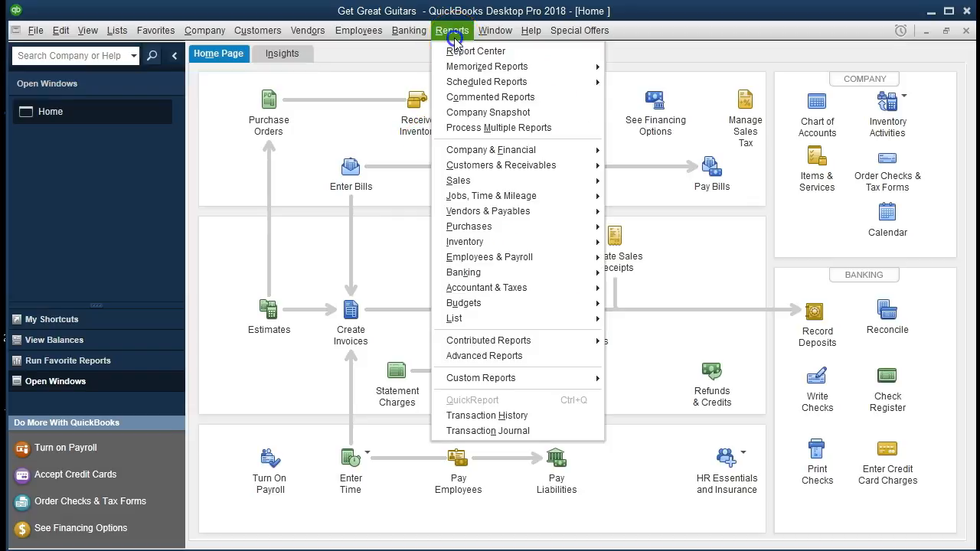
mouse_move(563, 151)
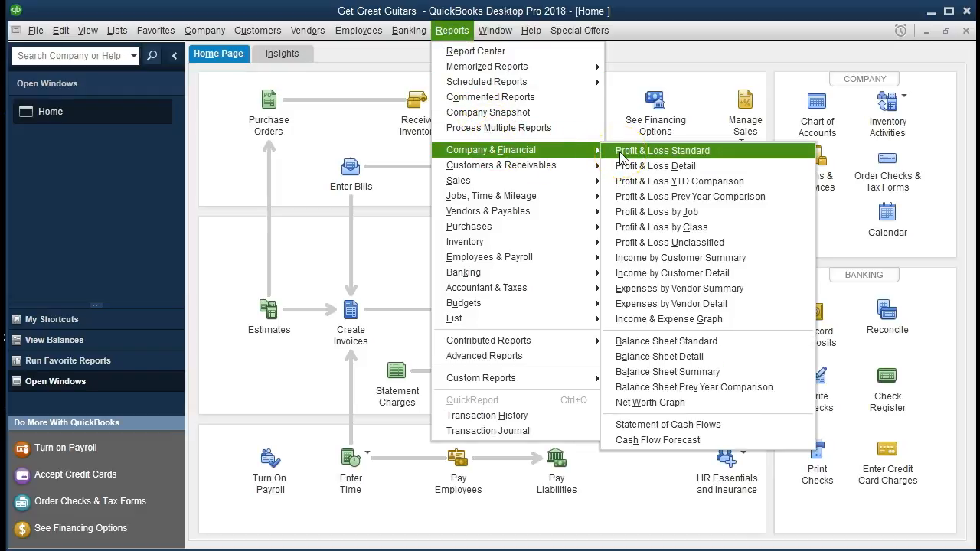
click(720, 345)
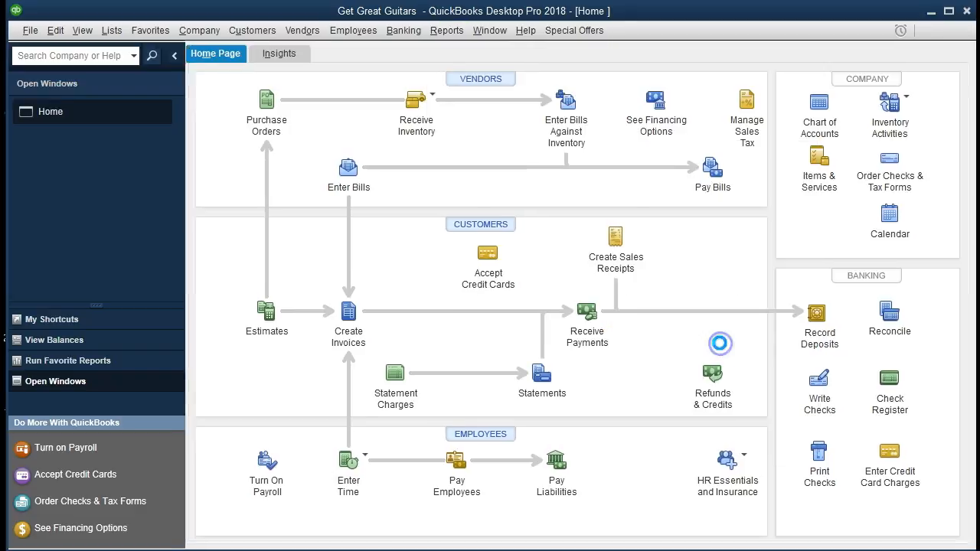
key(Tab)
text(01)
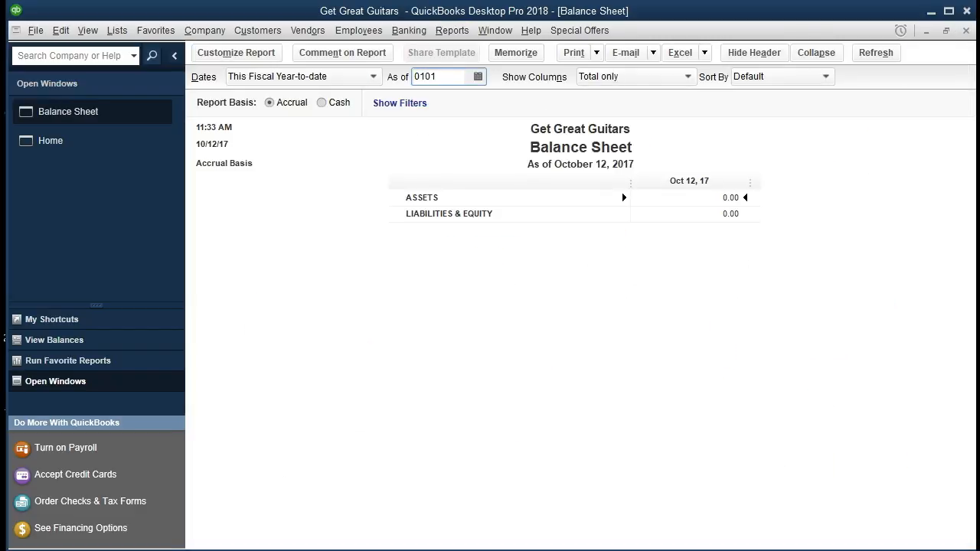
text(/01/2021)
key(Tab)
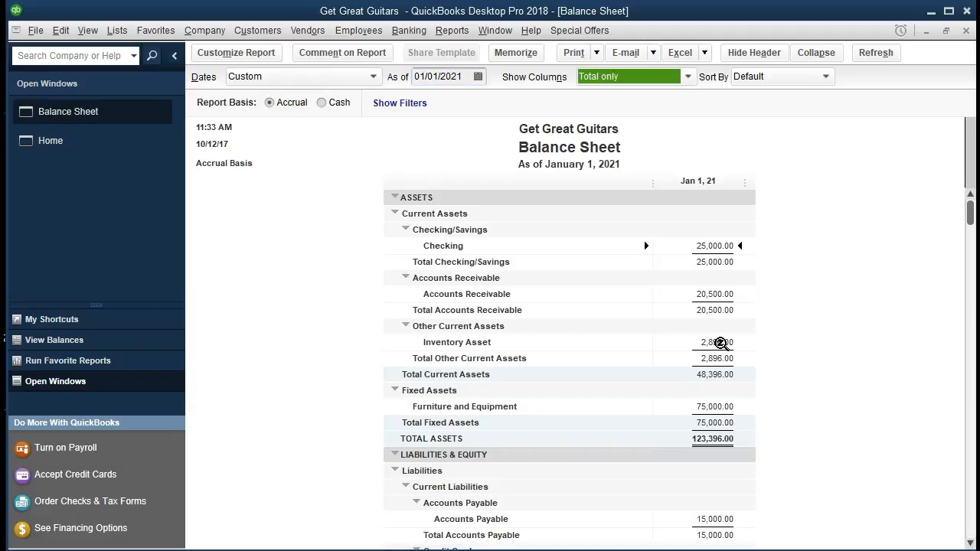
- Customize the Balance Sheet so its report date range ends on 12/31/2021
click(272, 55)
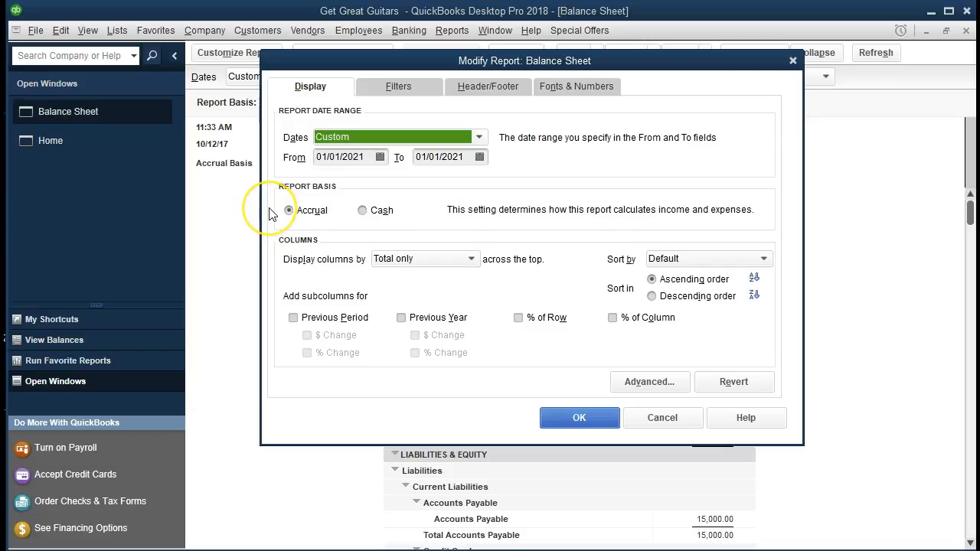
key(Tab)
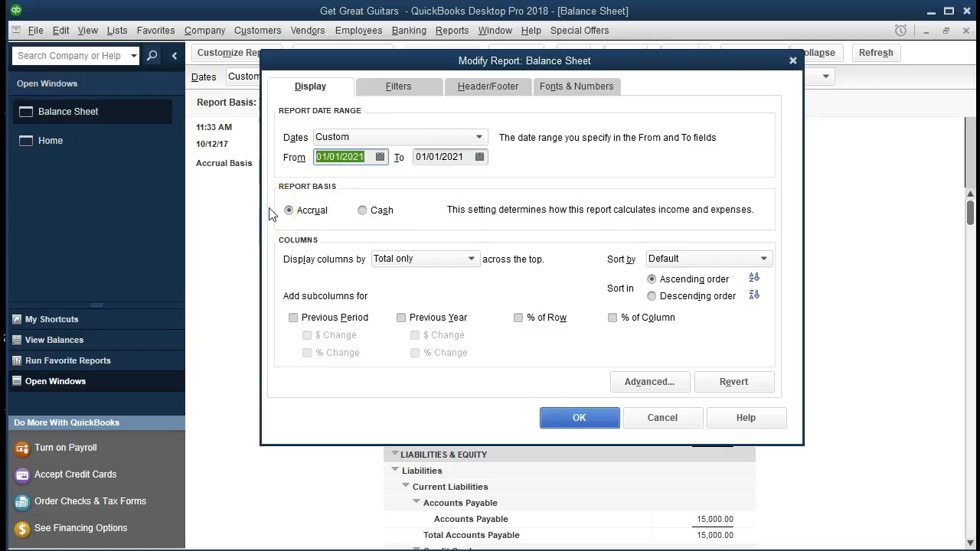
key(Tab)
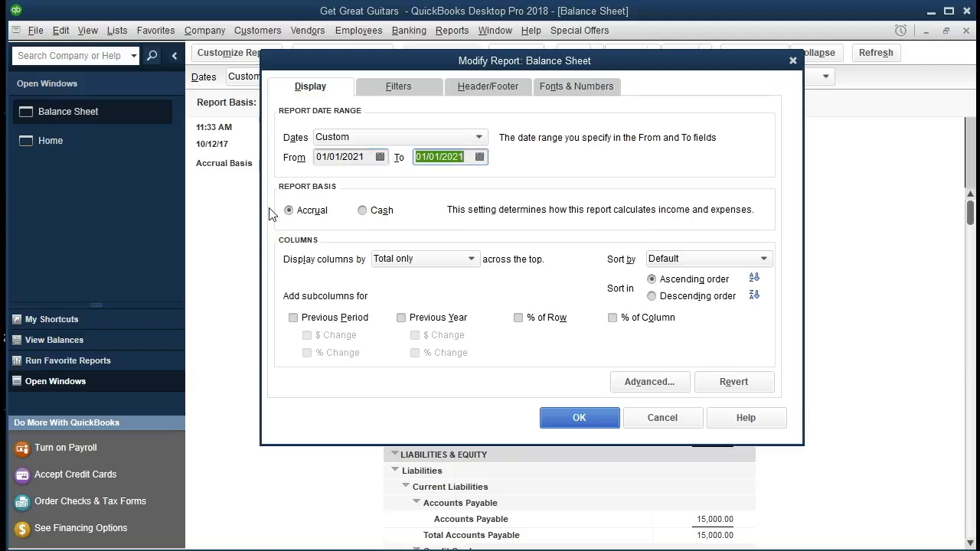
text(123121)
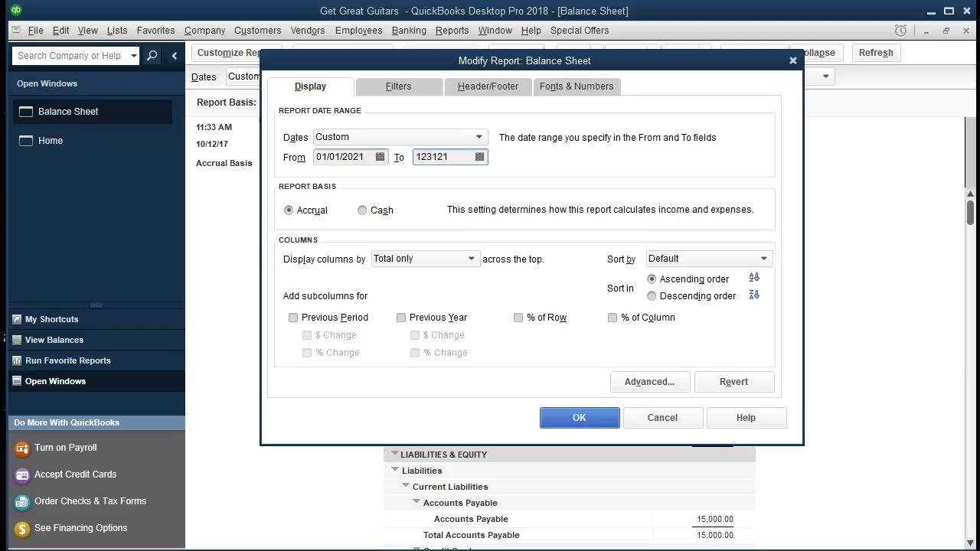
click(583, 417)
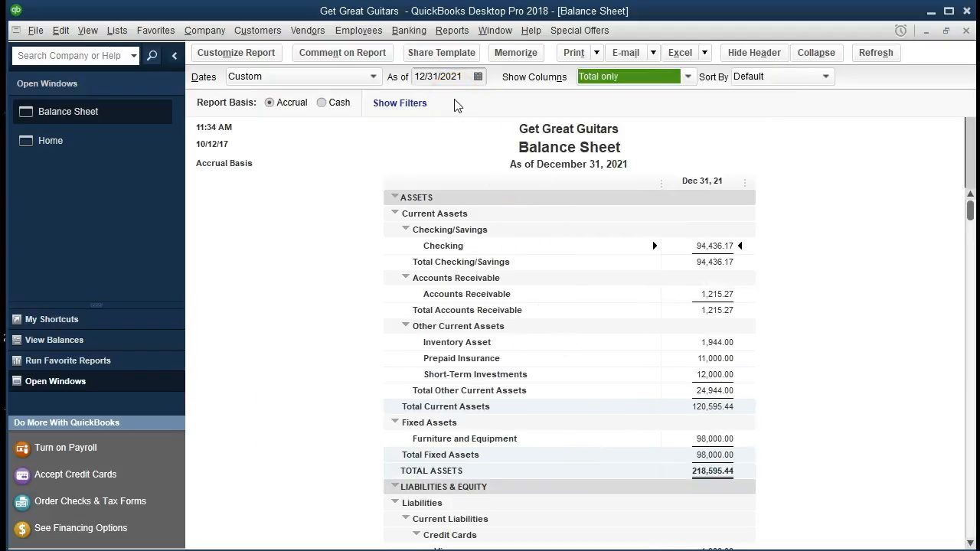
click(317, 322)
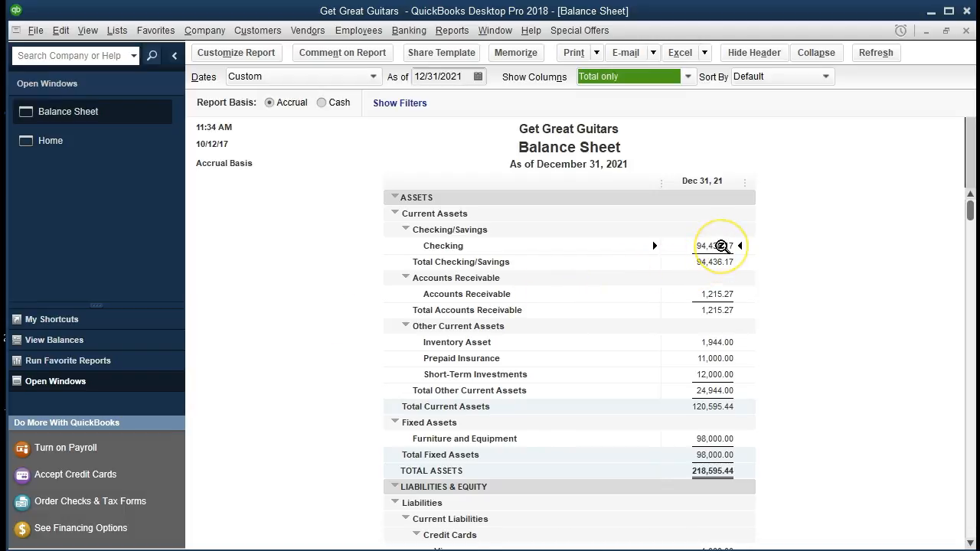
- Drill into the Checking balance, review the hourly employee's paycheck detail, and close the paycheck and the transaction list
double_click(720, 246)
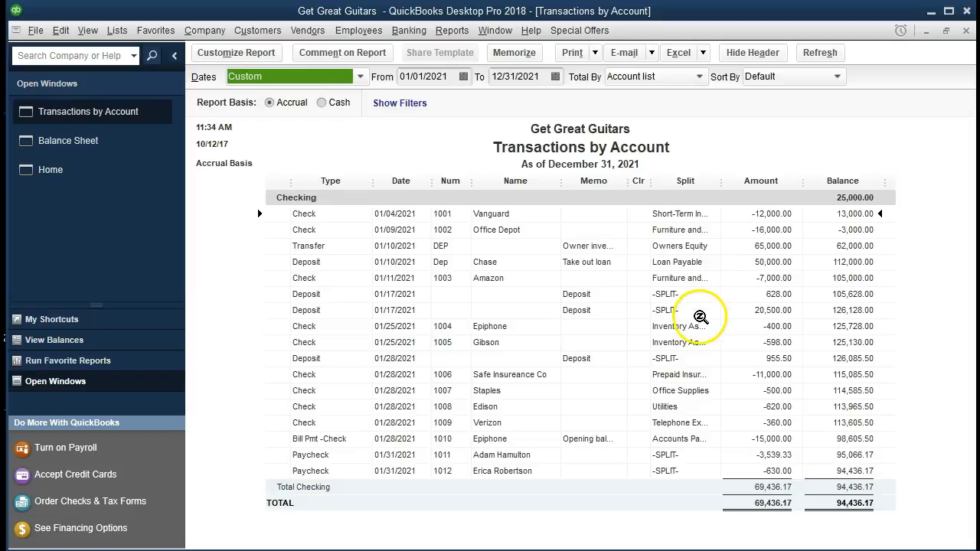
double_click(772, 472)
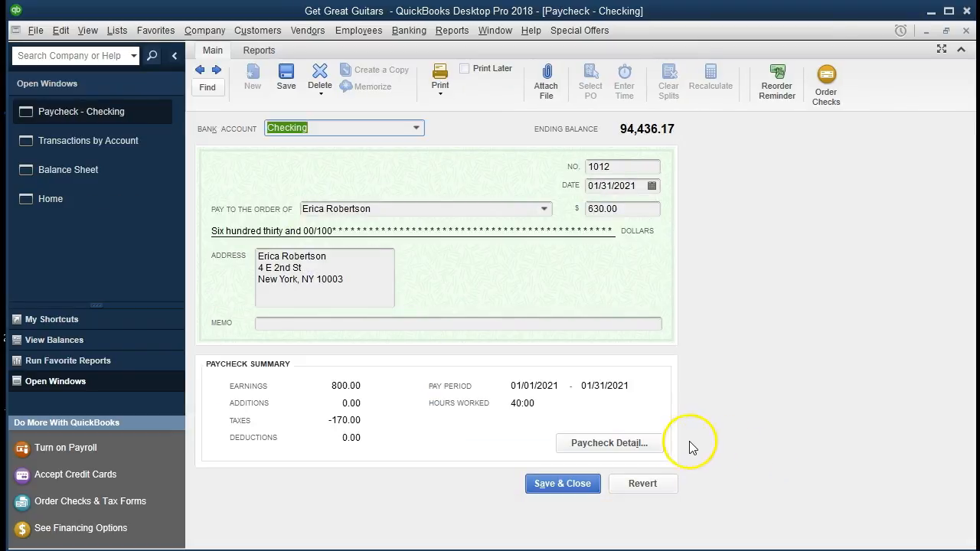
click(650, 444)
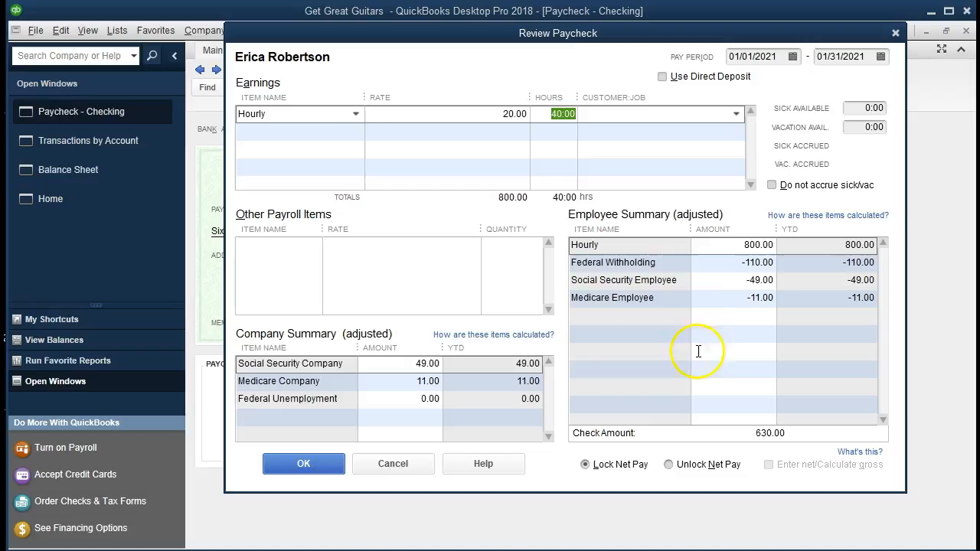
click(897, 32)
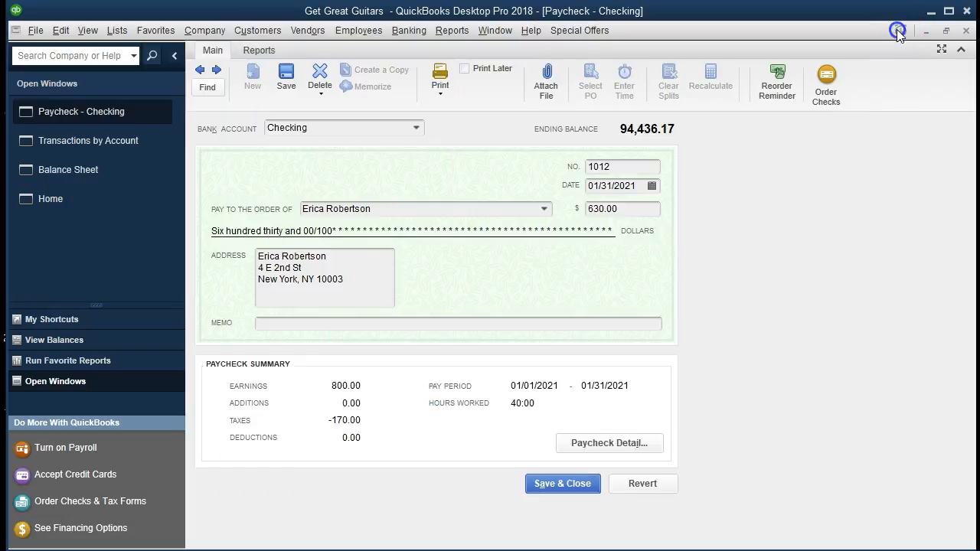
click(966, 31)
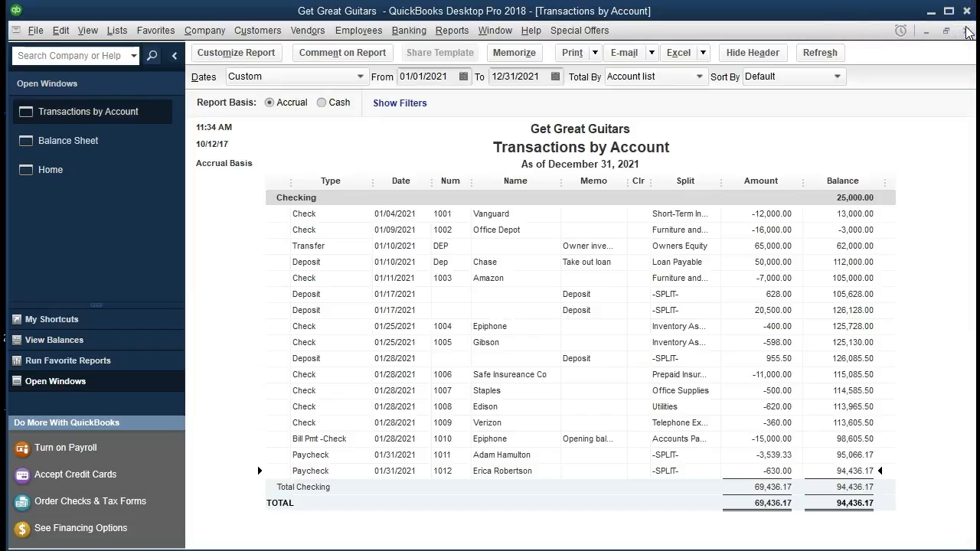
click(967, 31)
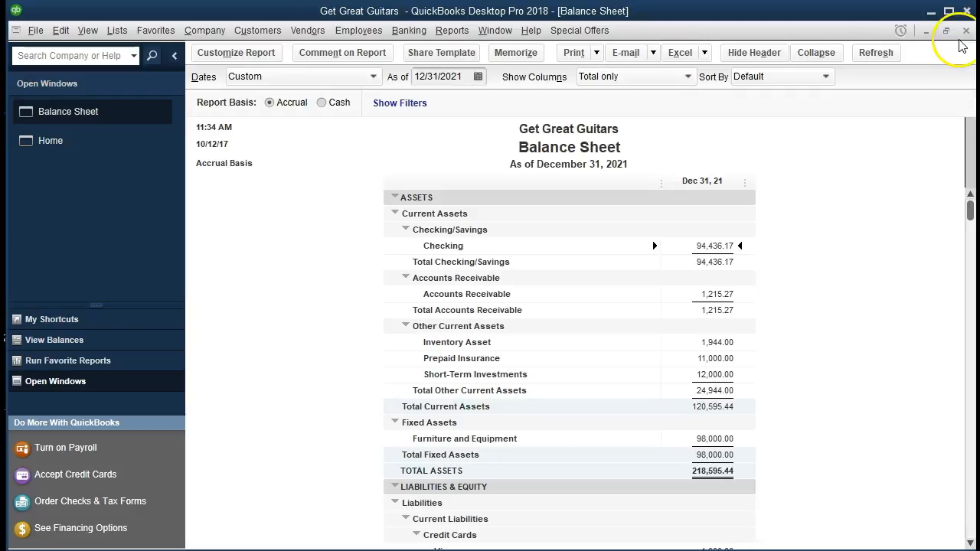
- Open the Profit & Loss Standard report and set its date range from 01/01/2021 to 12/31/2021
click(464, 37)
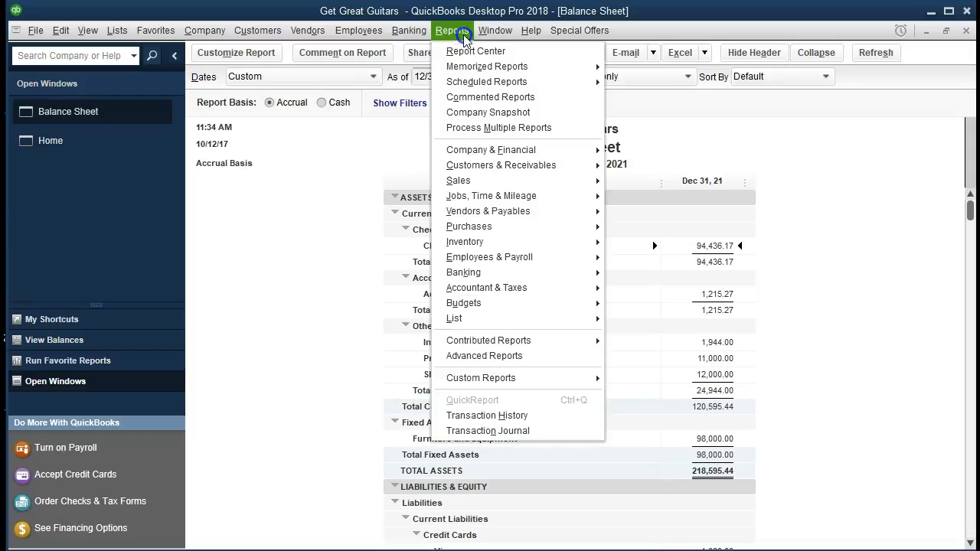
click(567, 152)
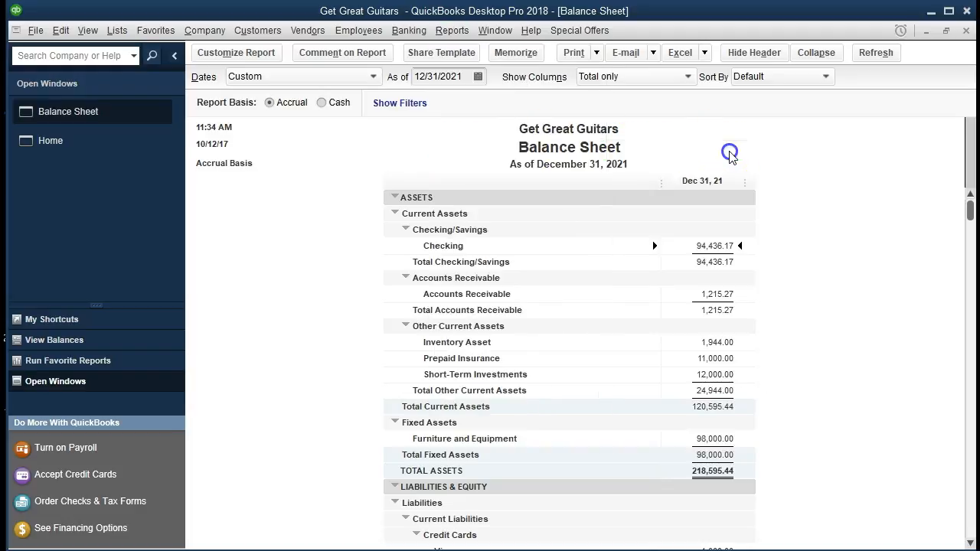
key(Tab)
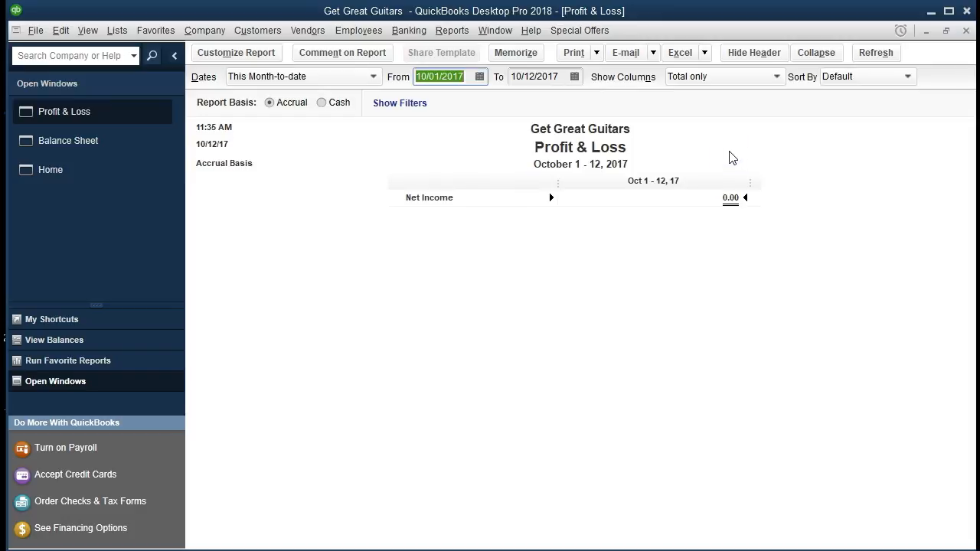
text(010121)
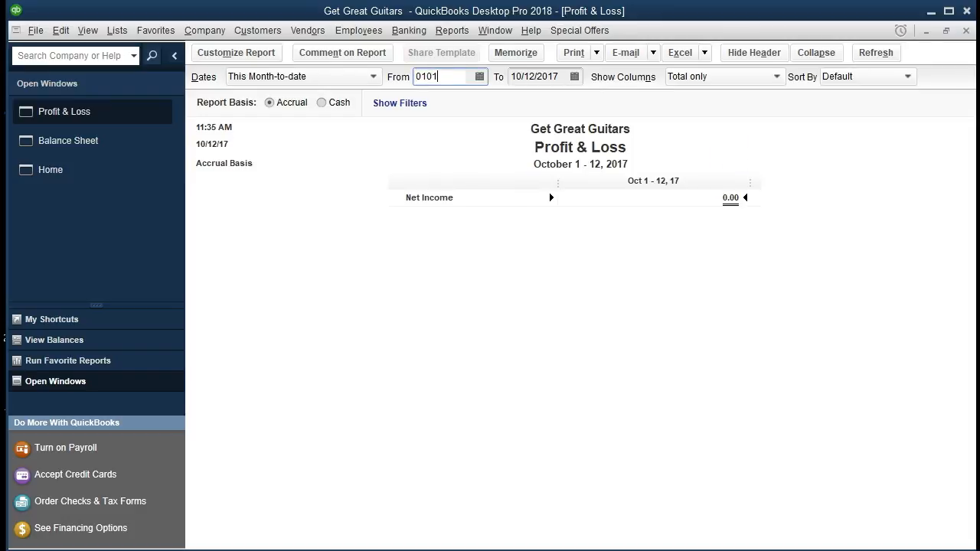
key(Tab)
text(12/31/202)
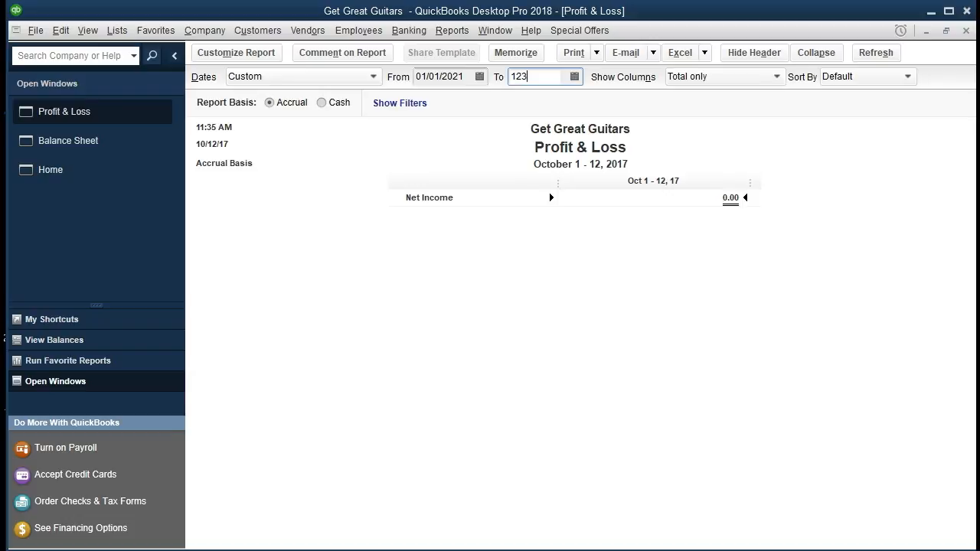
text(121)
key(Tab)
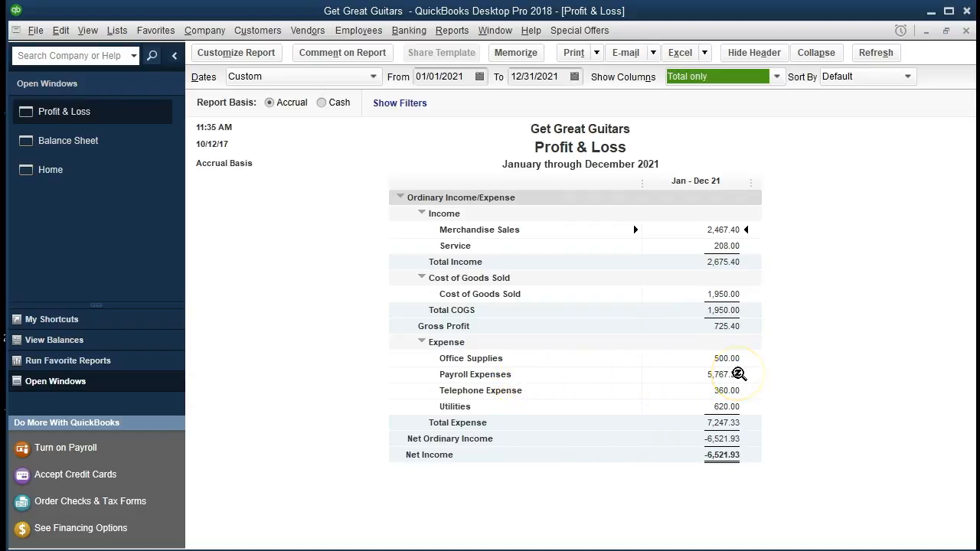
- Drill into the Payroll Expenses amount and examine the gross pay and employer tax lines of both paychecks
double_click(737, 374)
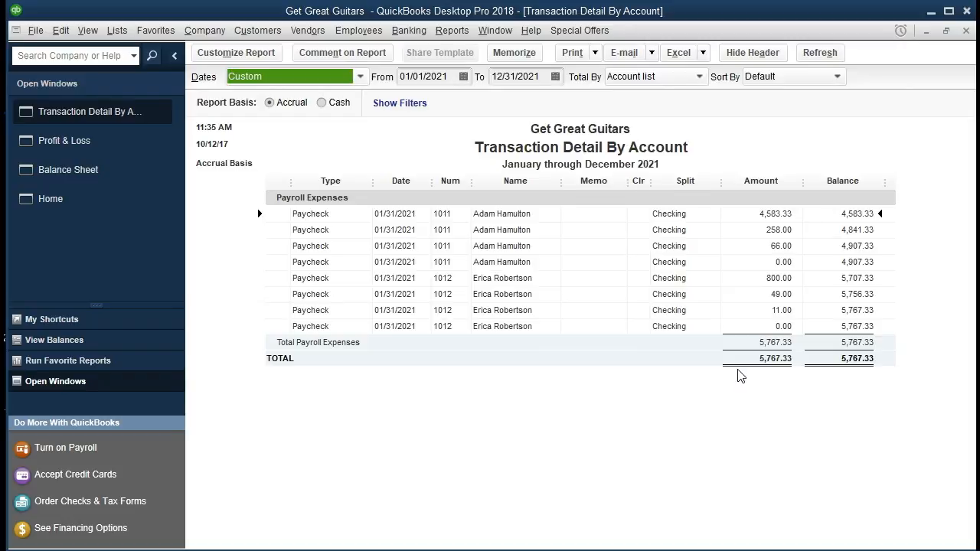
click(761, 220)
click(756, 231)
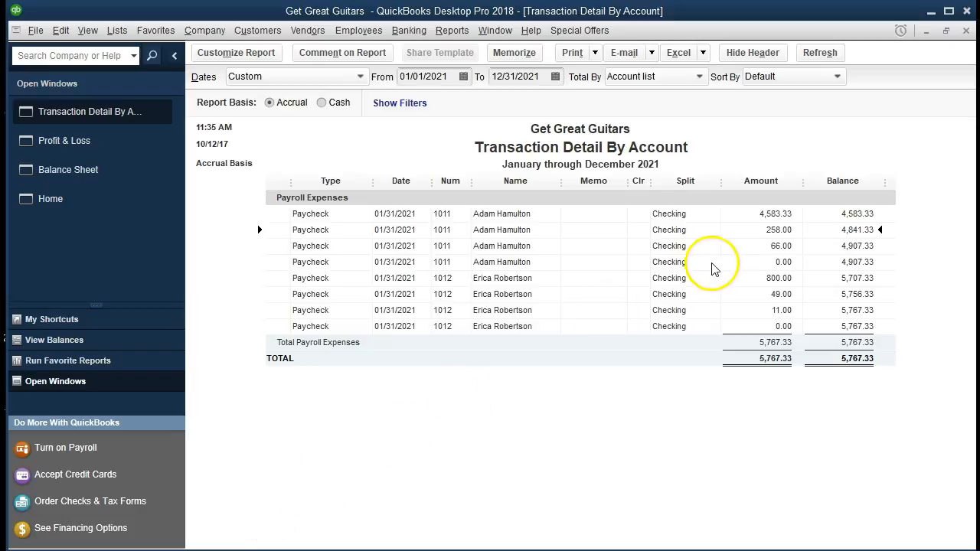
click(747, 215)
click(755, 278)
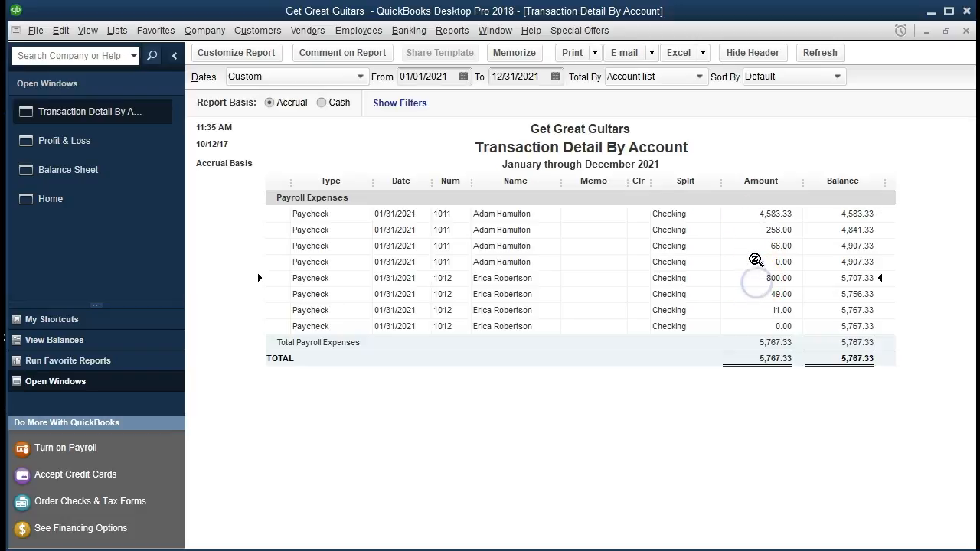
click(749, 233)
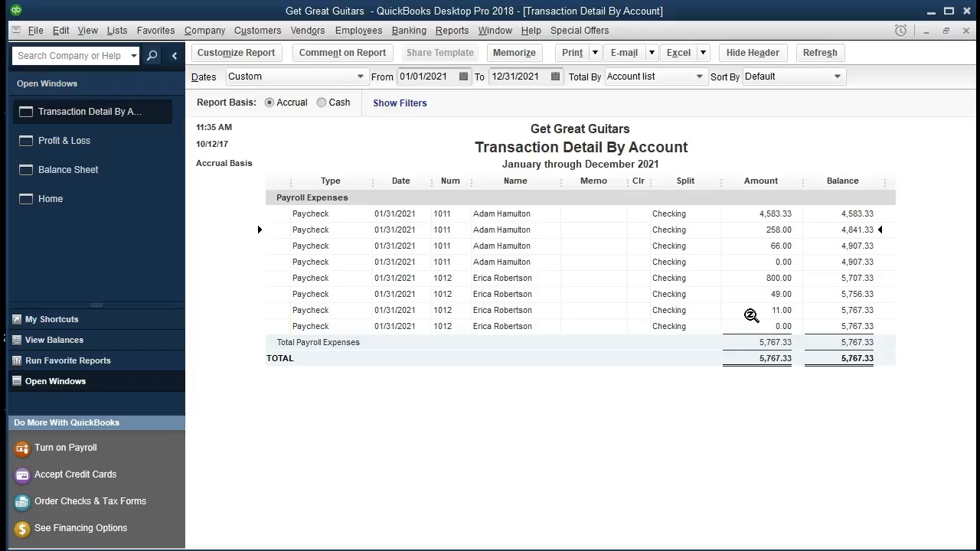
- Open the salaried employee's paycheck from the gross salary line, review its paycheck detail, and close the paycheck
double_click(770, 215)
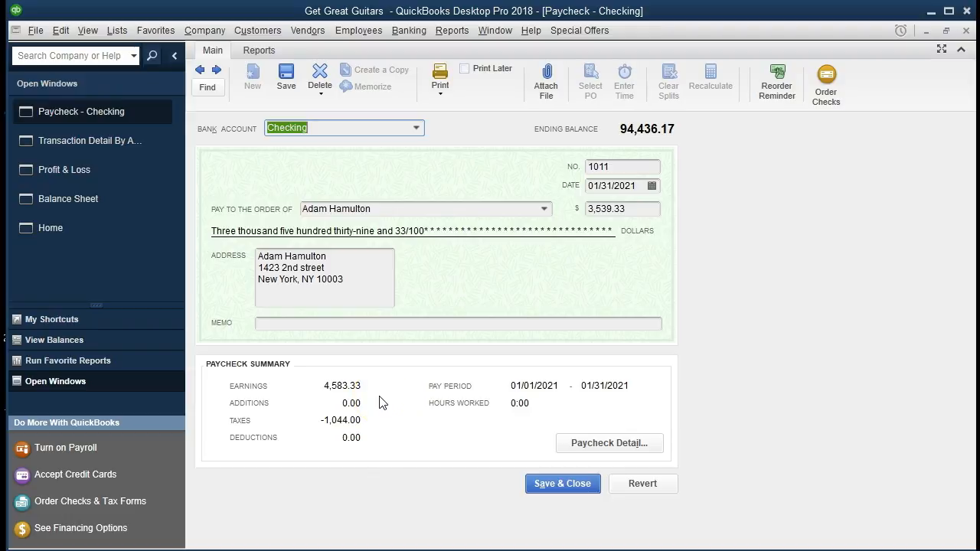
click(635, 444)
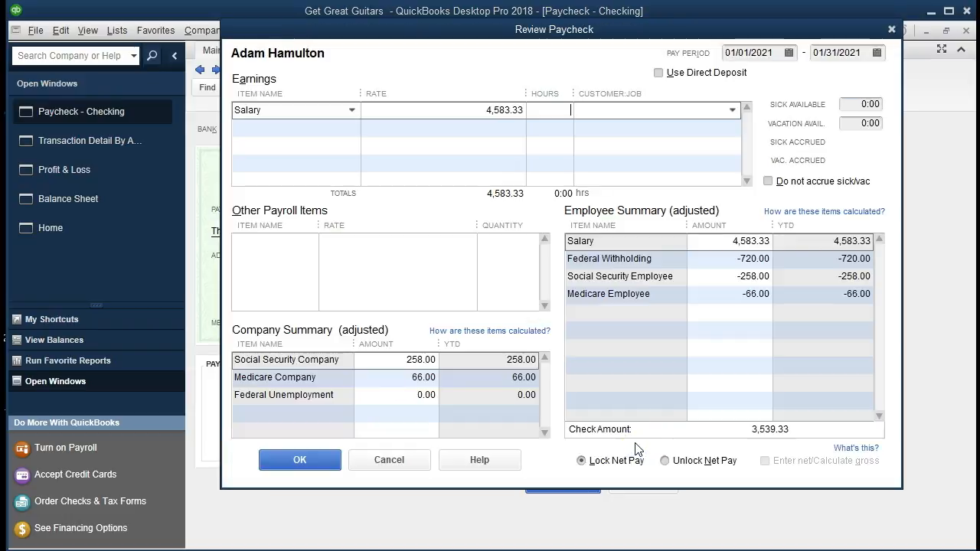
click(892, 29)
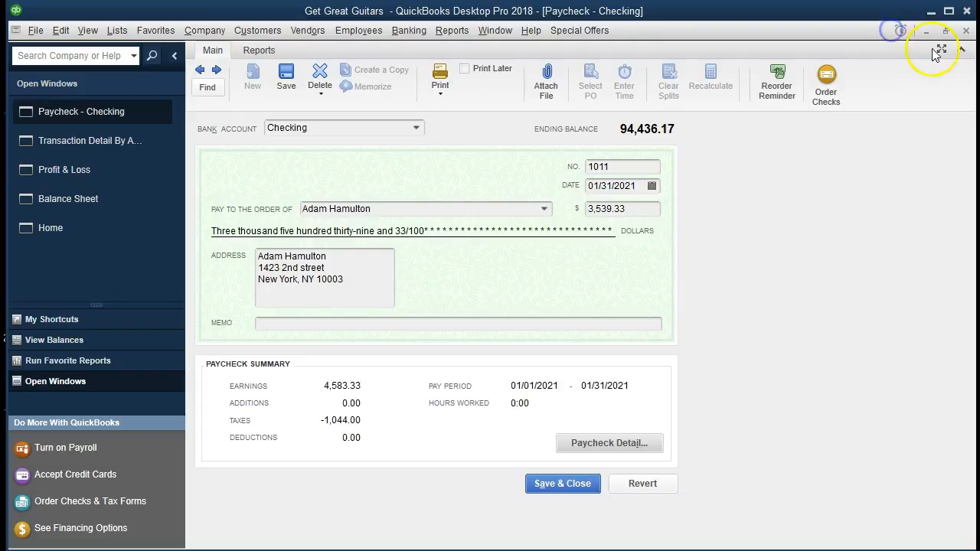
click(966, 31)
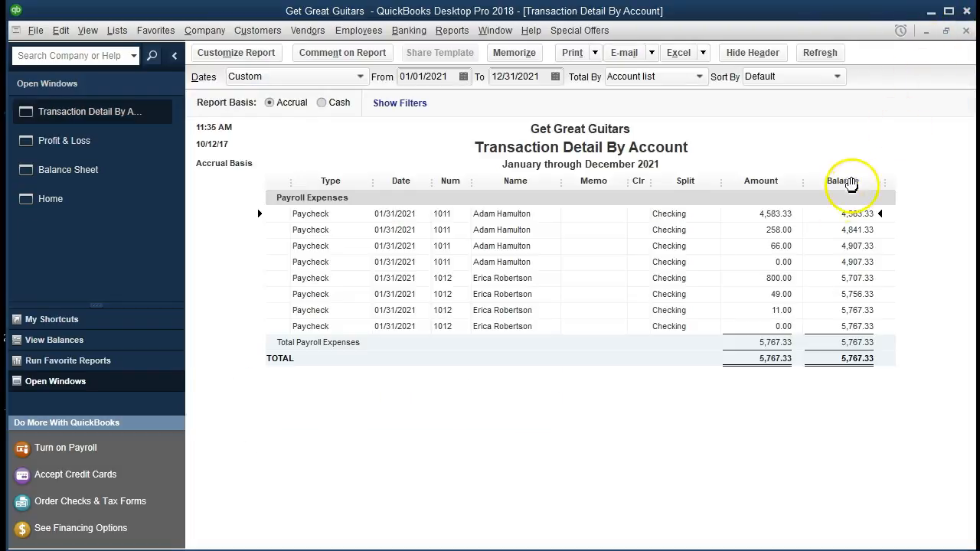
- Trace the 258.00 payroll expense line to the company taxes in the paycheck detail, and close the paycheck and transaction detail report
click(768, 230)
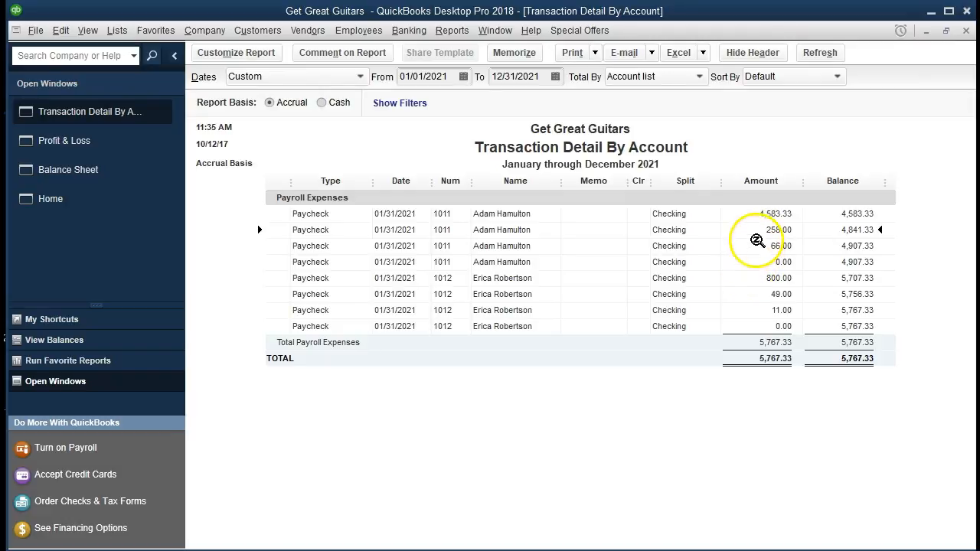
double_click(757, 231)
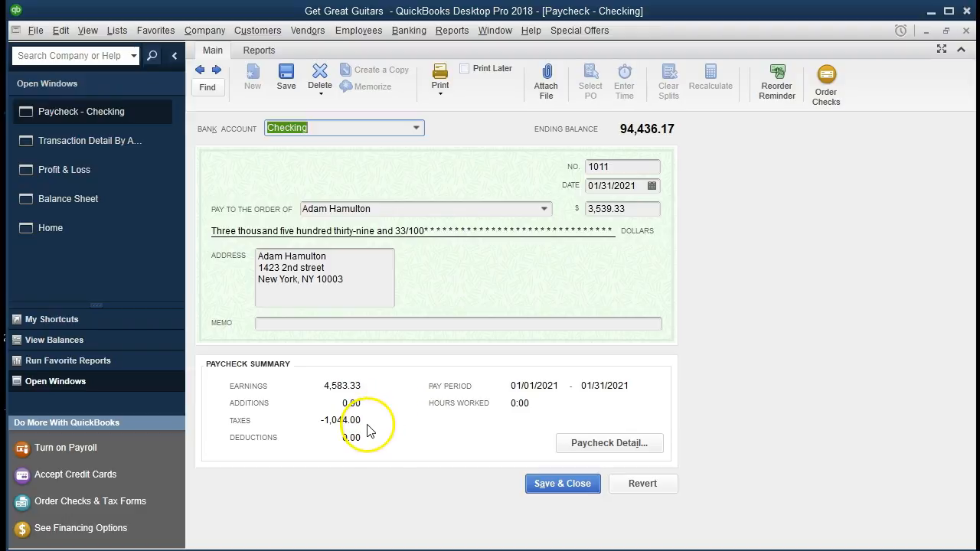
click(567, 453)
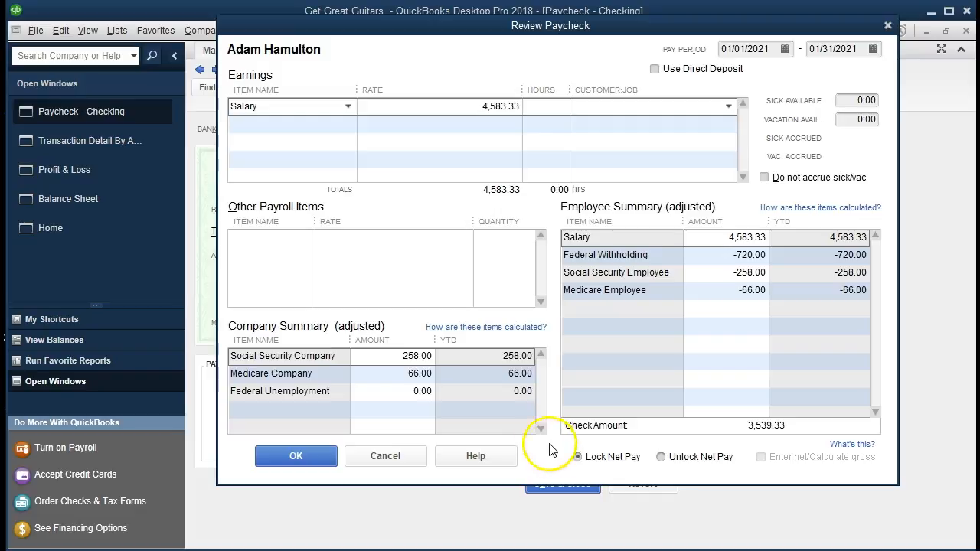
click(392, 373)
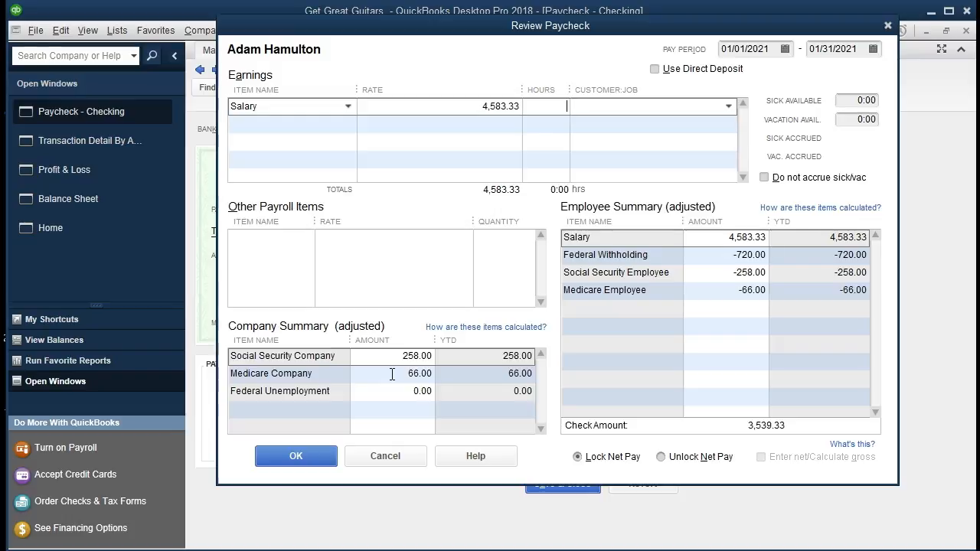
click(889, 38)
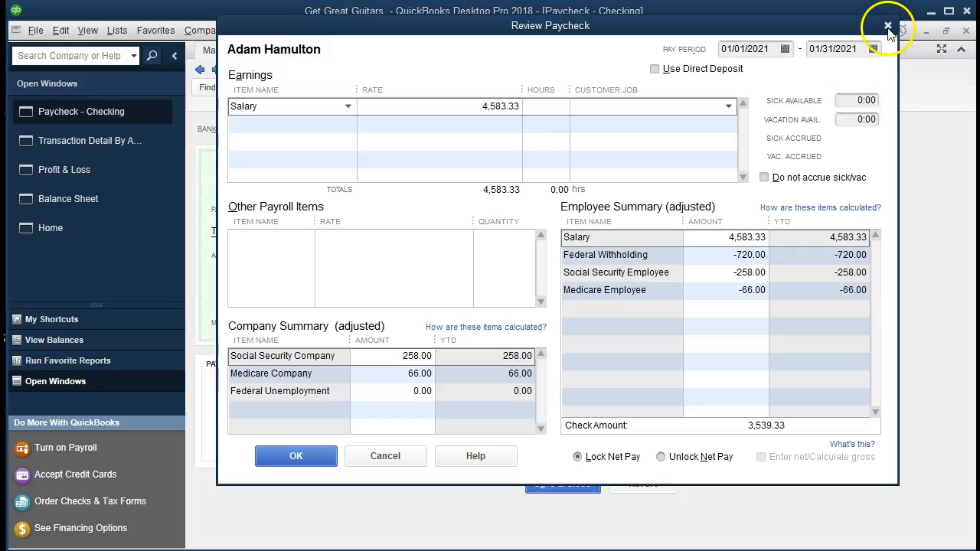
click(888, 25)
click(966, 31)
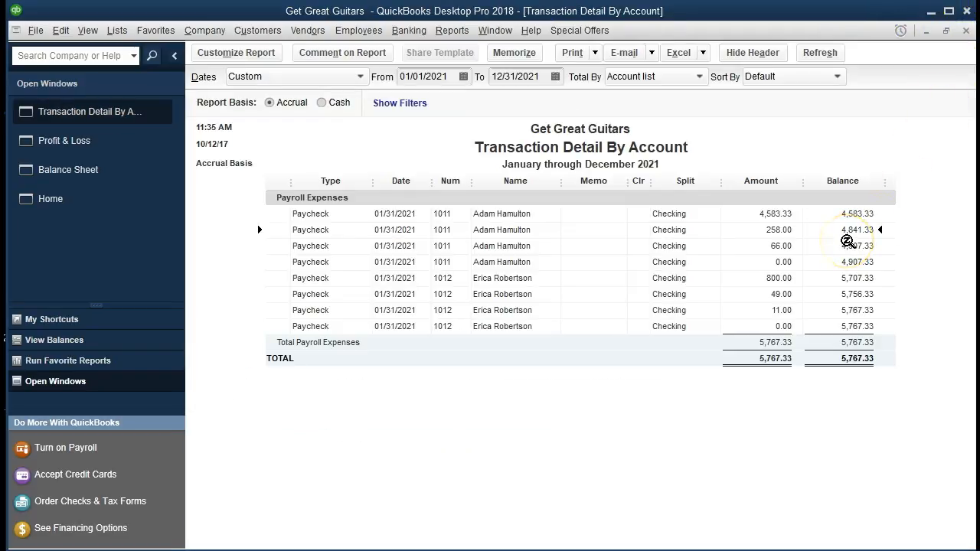
click(967, 32)
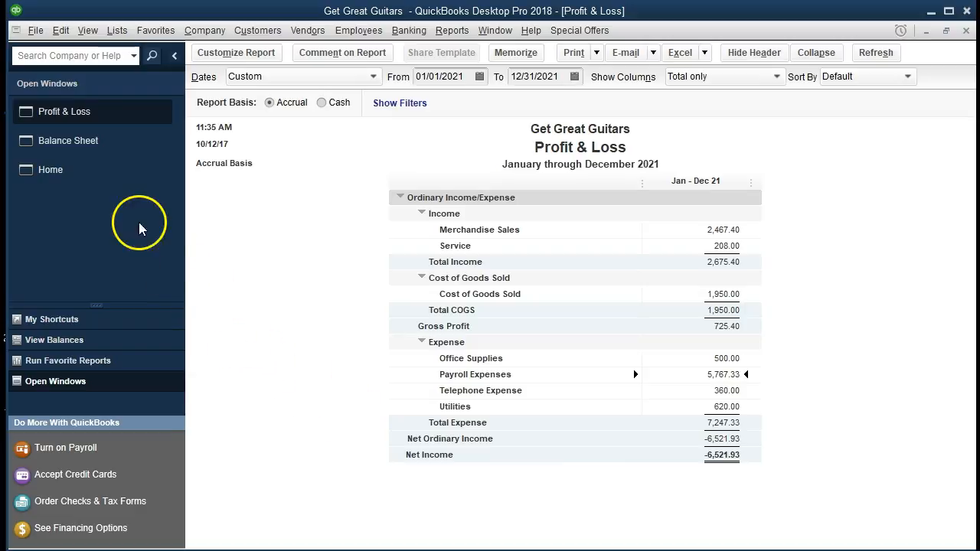
- Return to the Balance Sheet and drill into the Payroll Liabilities amount under Other Current Liabilities
click(85, 144)
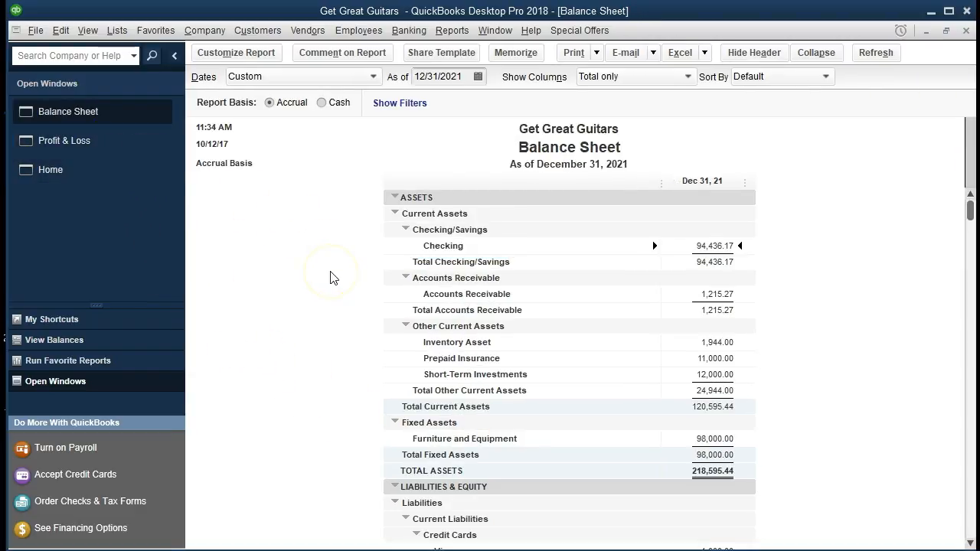
scroll(331, 278, down, 4)
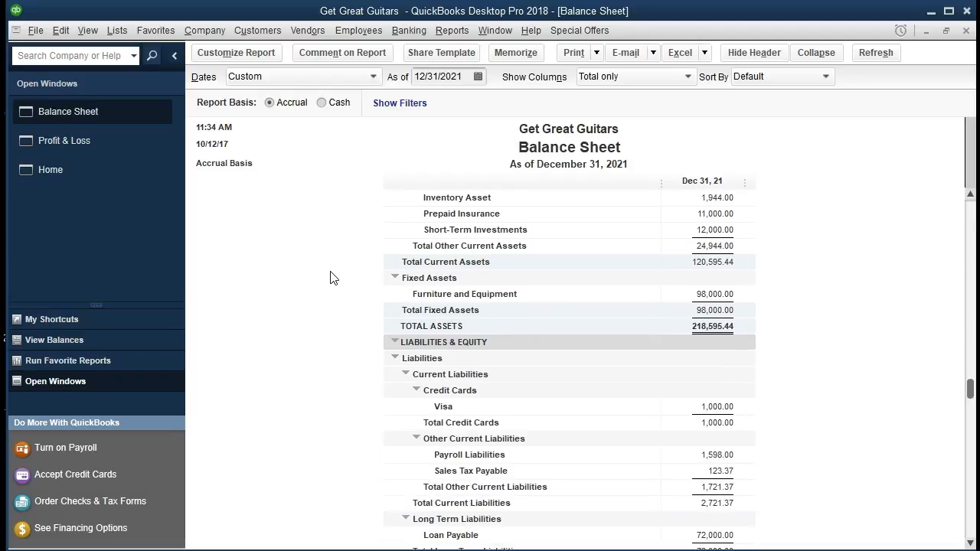
scroll(331, 278, down, 1)
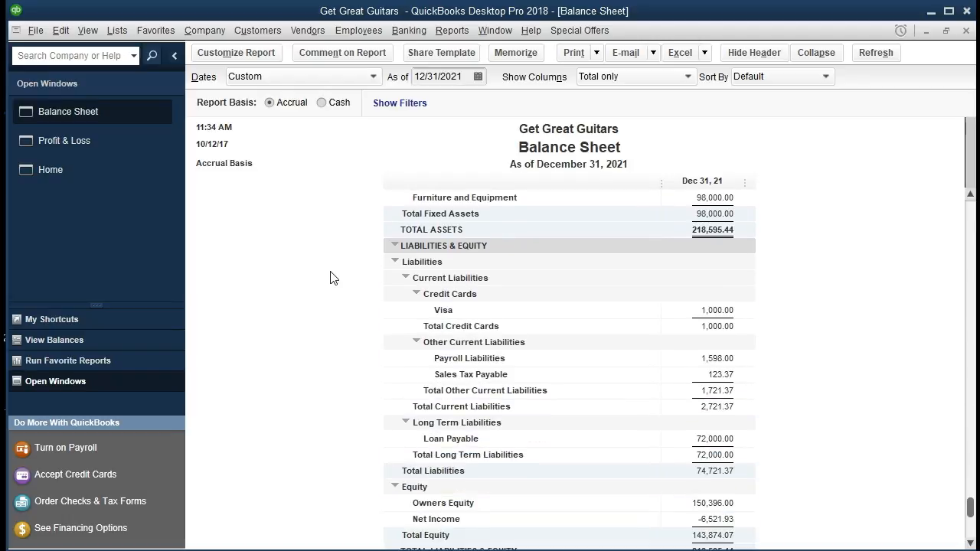
scroll(331, 279, down, 1)
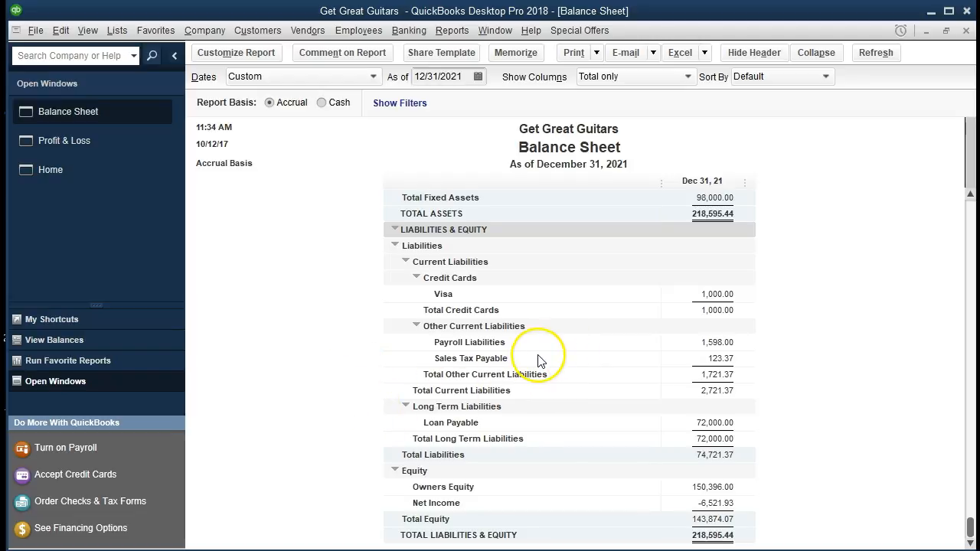
click(720, 342)
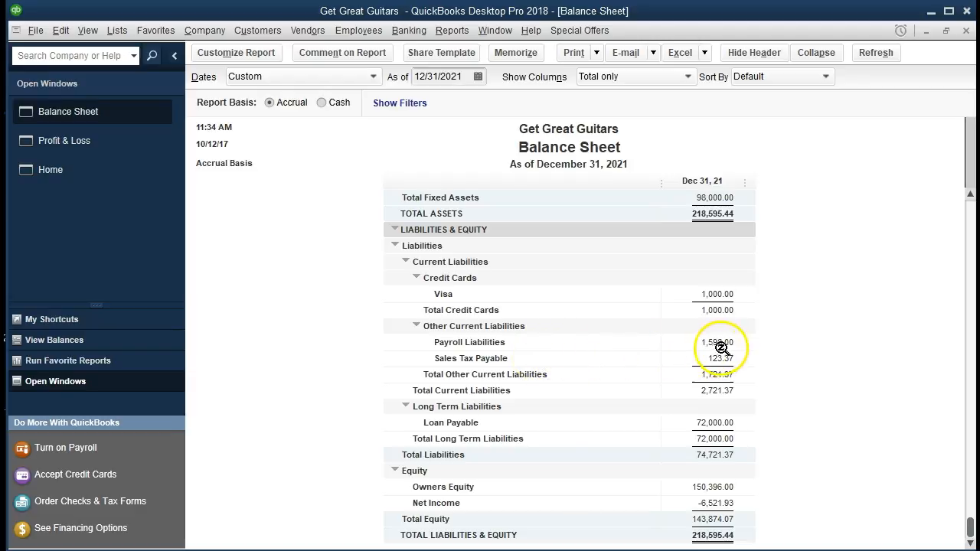
double_click(718, 342)
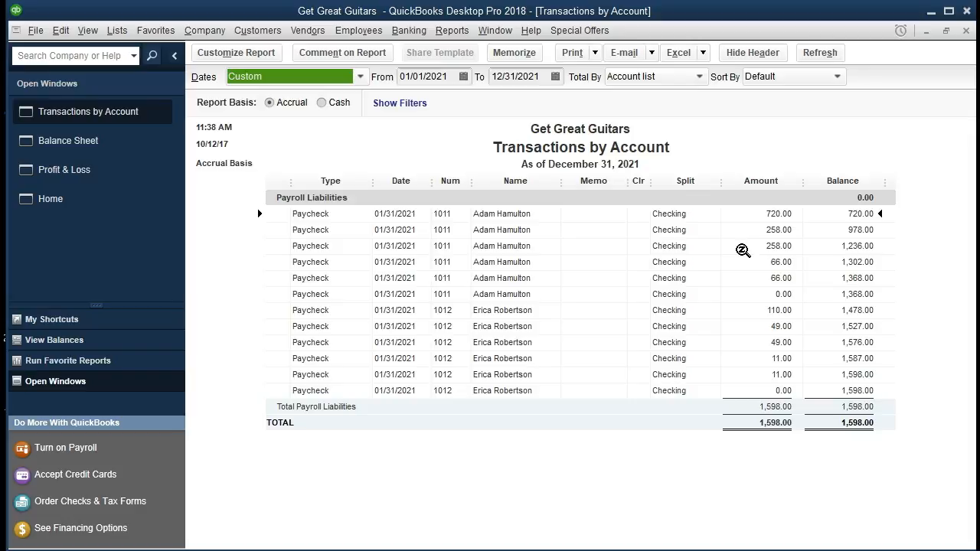
- Examine the payroll liability lines of both employees' paychecks, 1011 and 1012, in the transaction detail
click(771, 229)
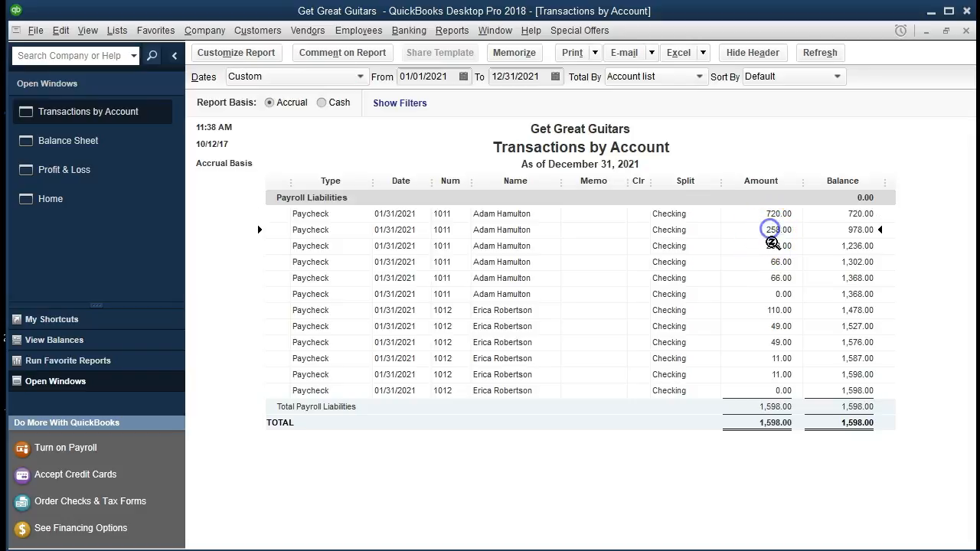
click(771, 211)
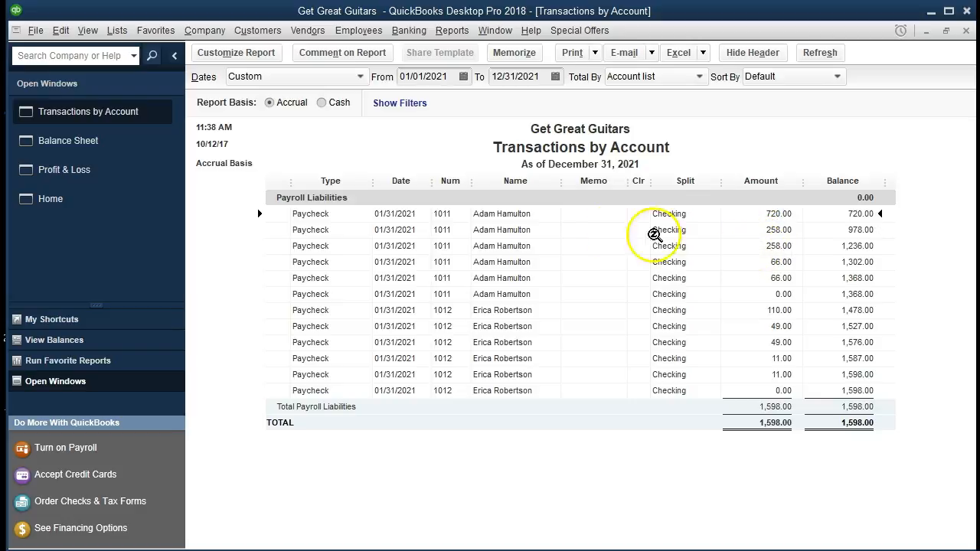
click(751, 230)
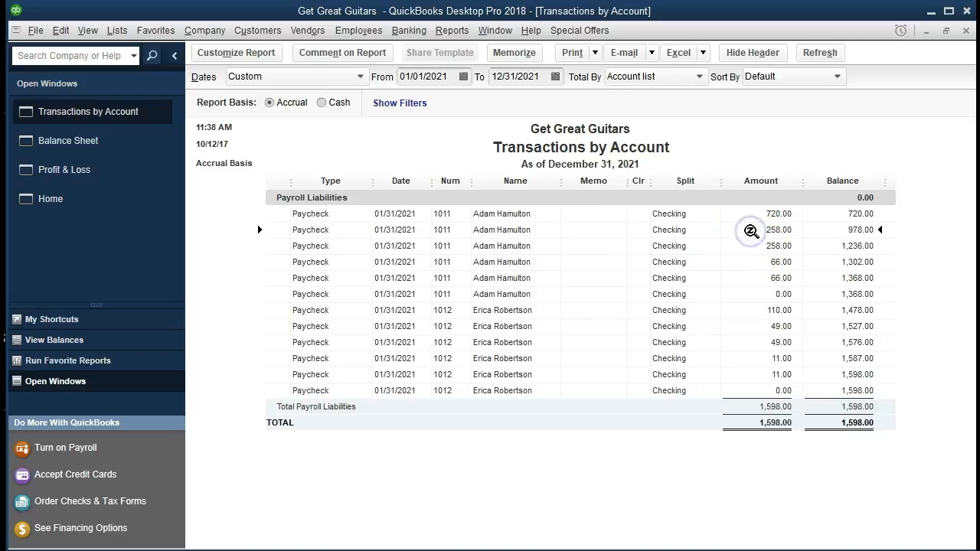
click(754, 246)
click(757, 263)
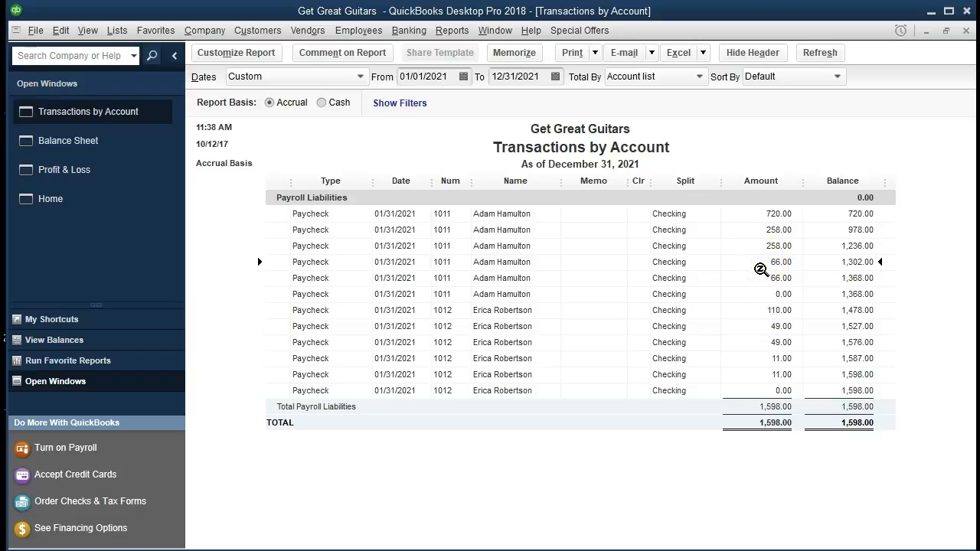
click(758, 278)
click(758, 310)
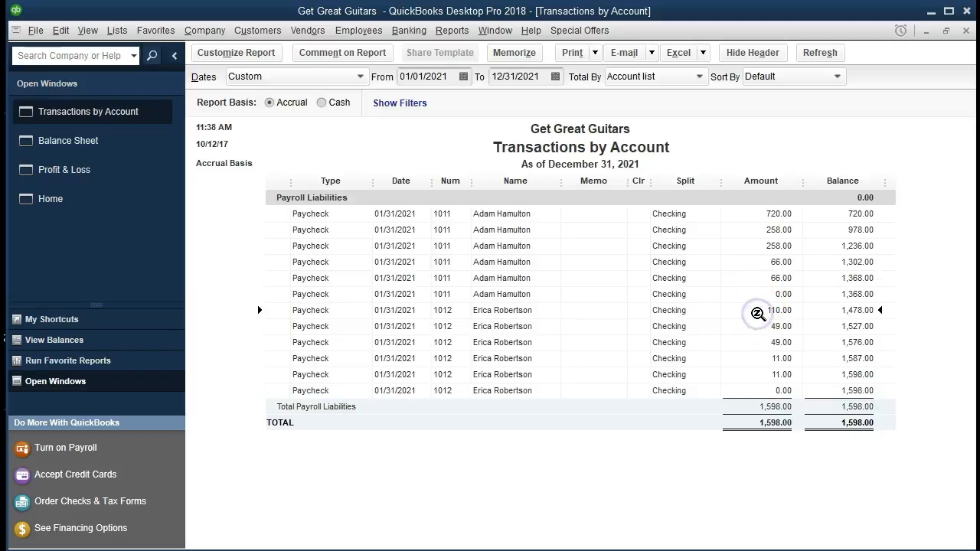
click(758, 327)
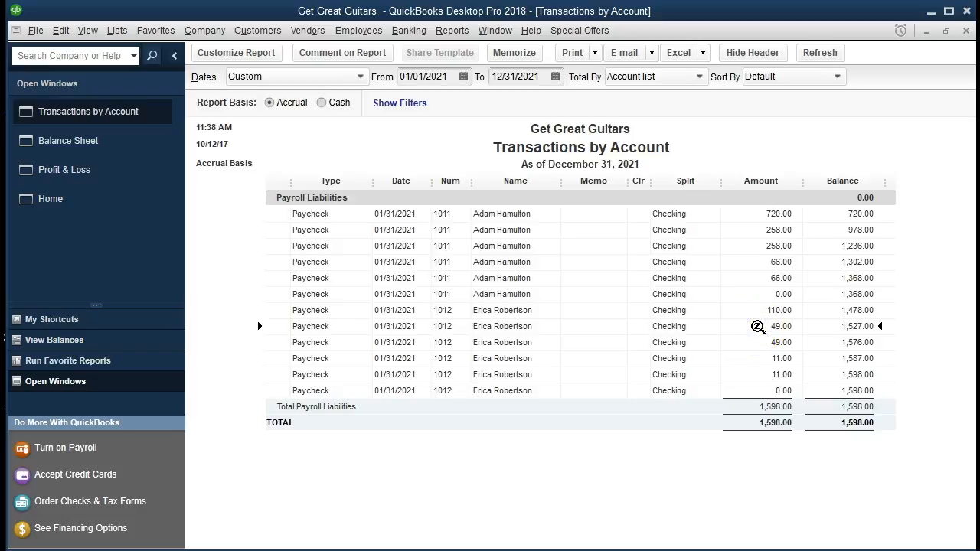
click(761, 343)
click(758, 360)
click(758, 375)
- Open paycheck 1011 from its 720.00 liability line, review its paycheck detail, and close the paycheck and the transaction detail report
double_click(759, 214)
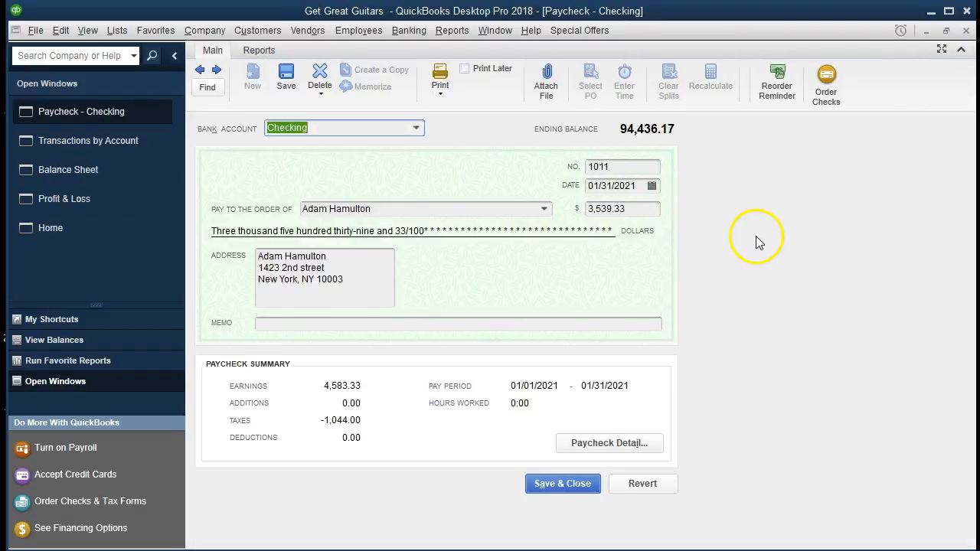
click(641, 442)
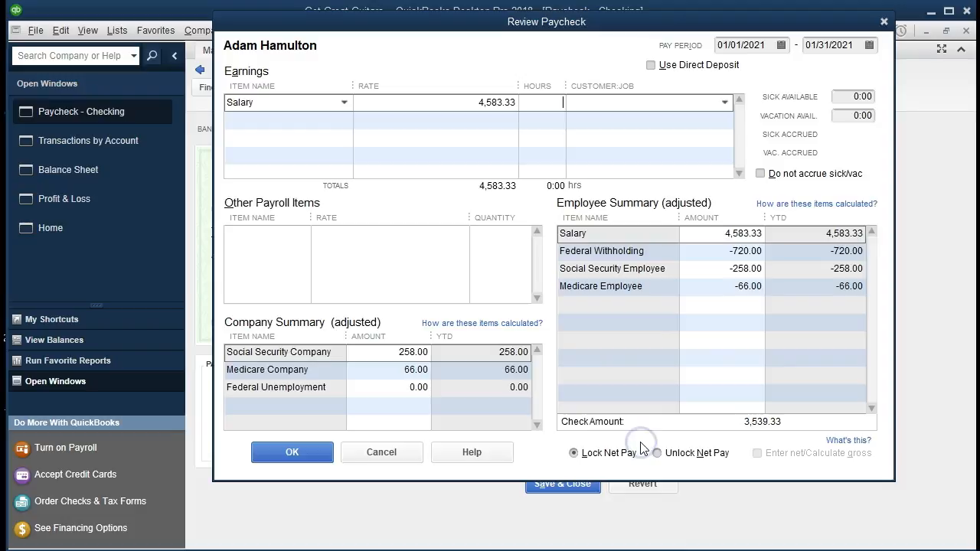
click(884, 22)
click(967, 31)
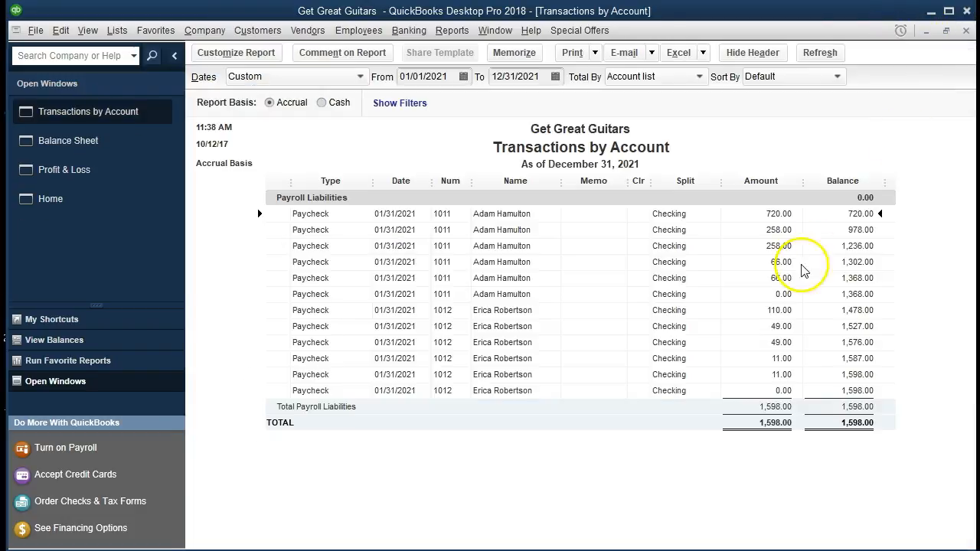
click(966, 30)
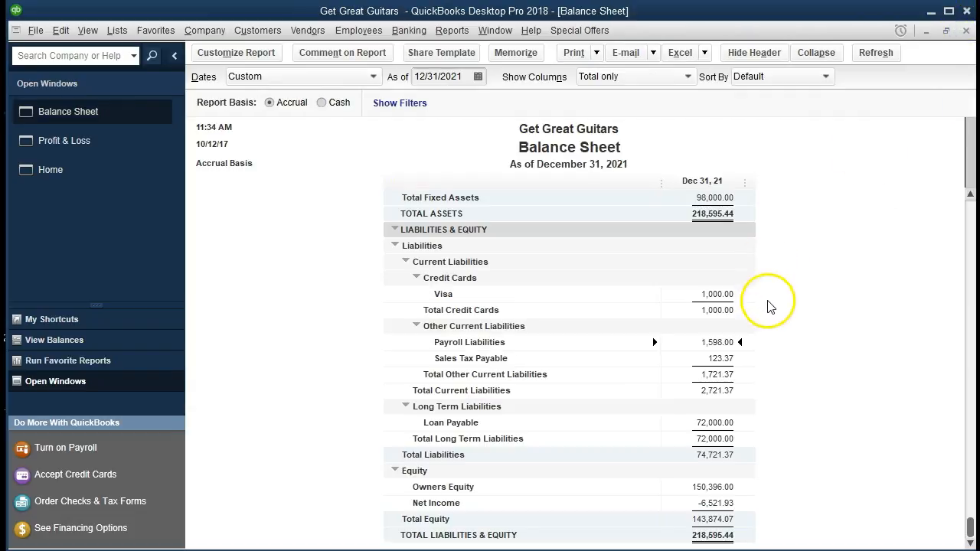
- Check the Checking balance on the Balance Sheet, and switch to the Profit & Loss to compare Payroll Expenses
scroll(781, 394, up, 5)
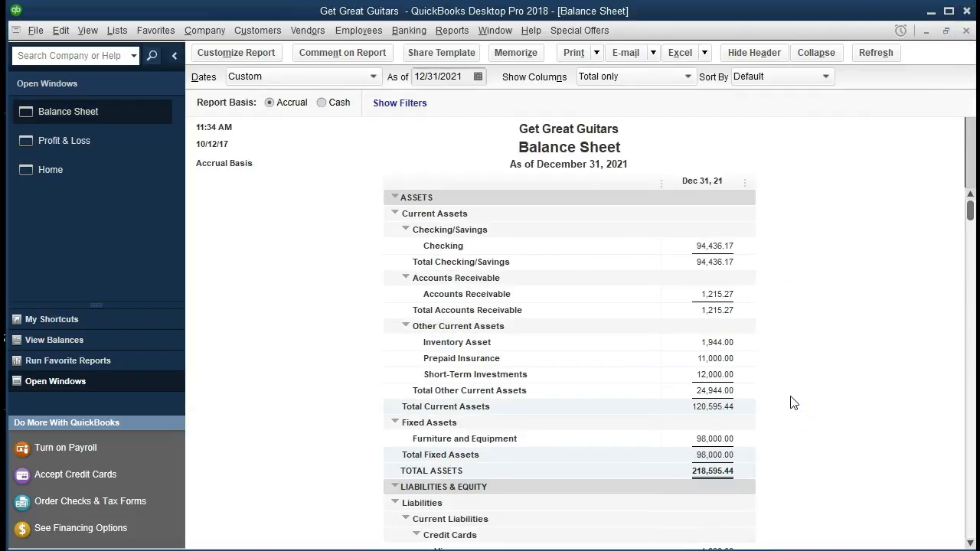
click(715, 250)
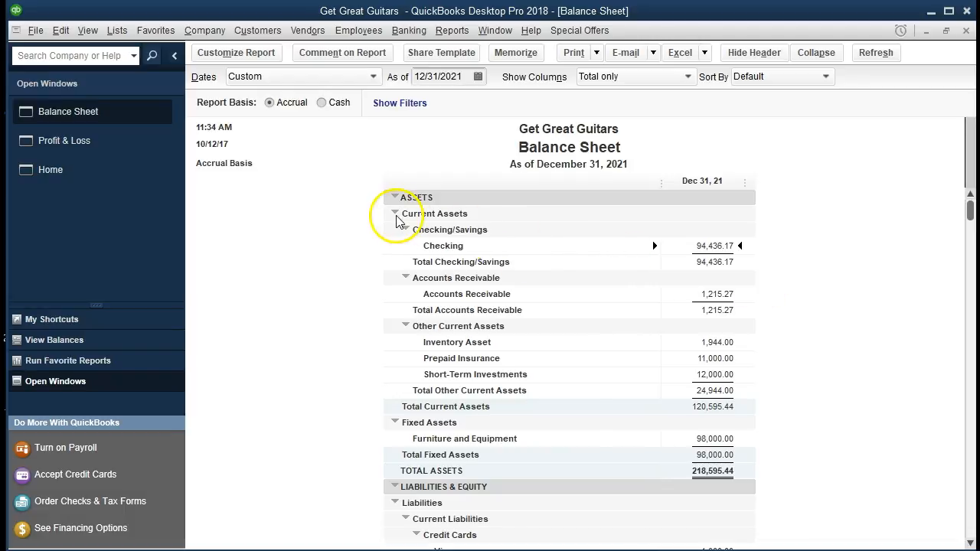
click(72, 140)
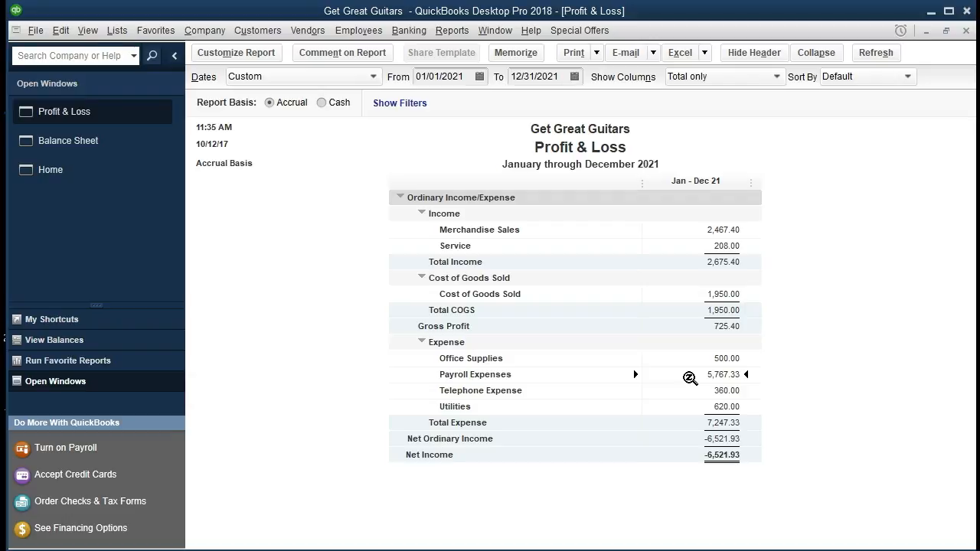
- Go back to the Balance Sheet and review the Payroll Liabilities balance under Other Current Liabilities
click(98, 150)
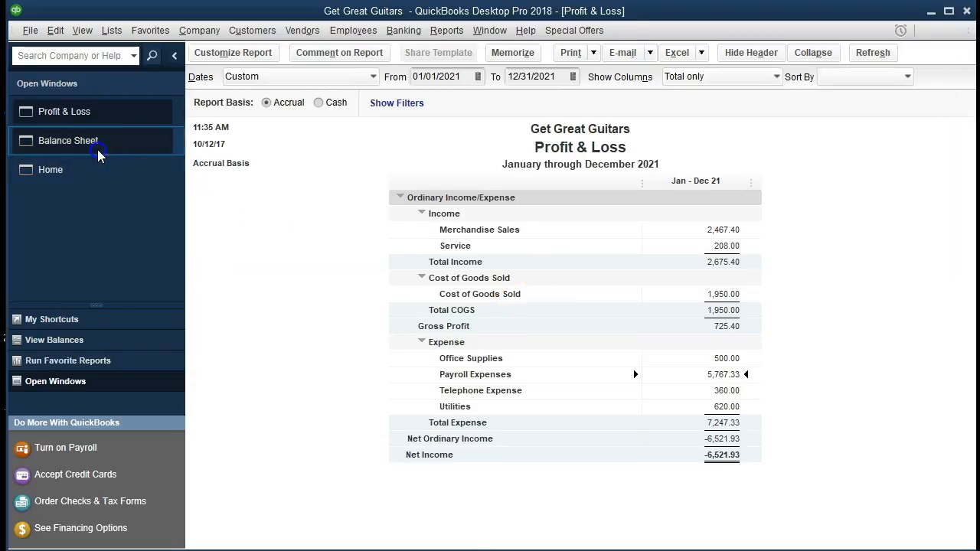
scroll(619, 379, down, 5)
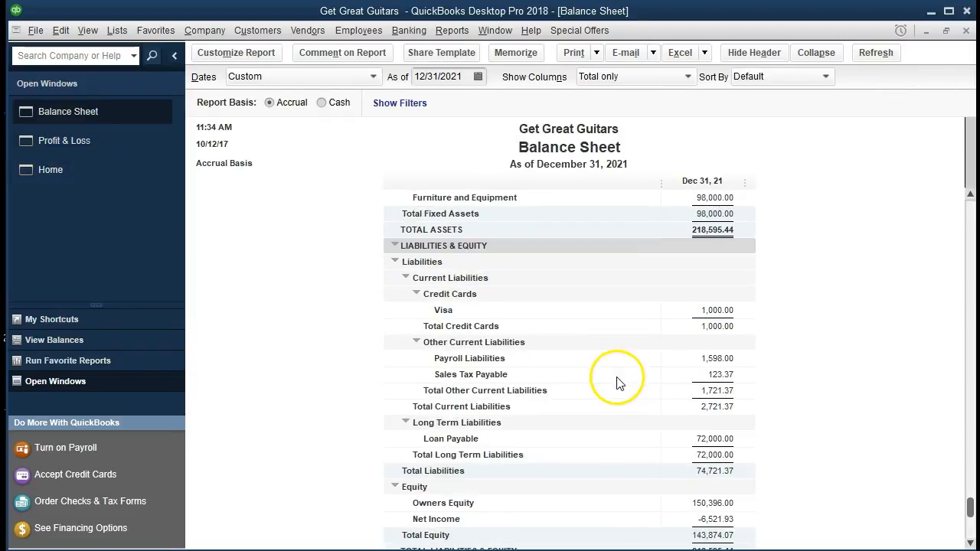
scroll(619, 381, down, 1)
click(663, 390)
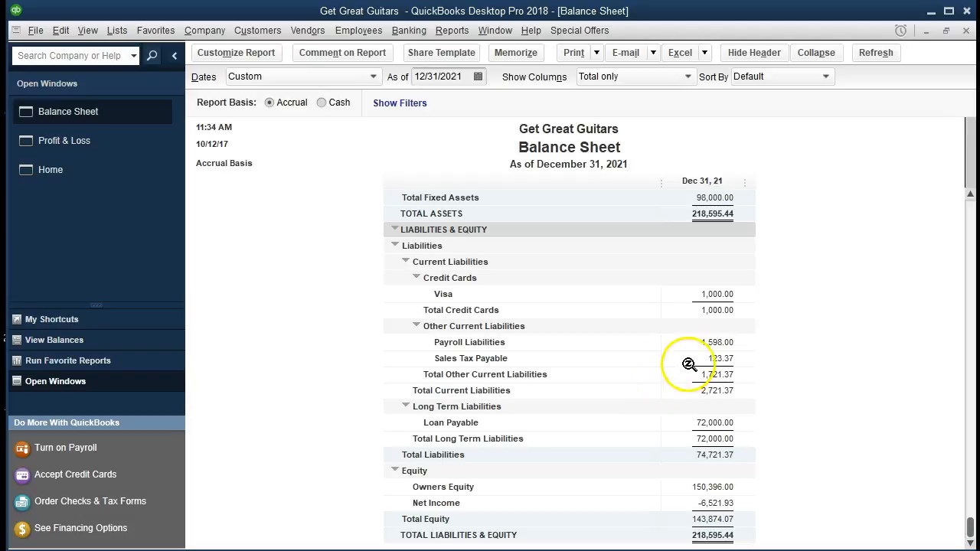
click(710, 342)
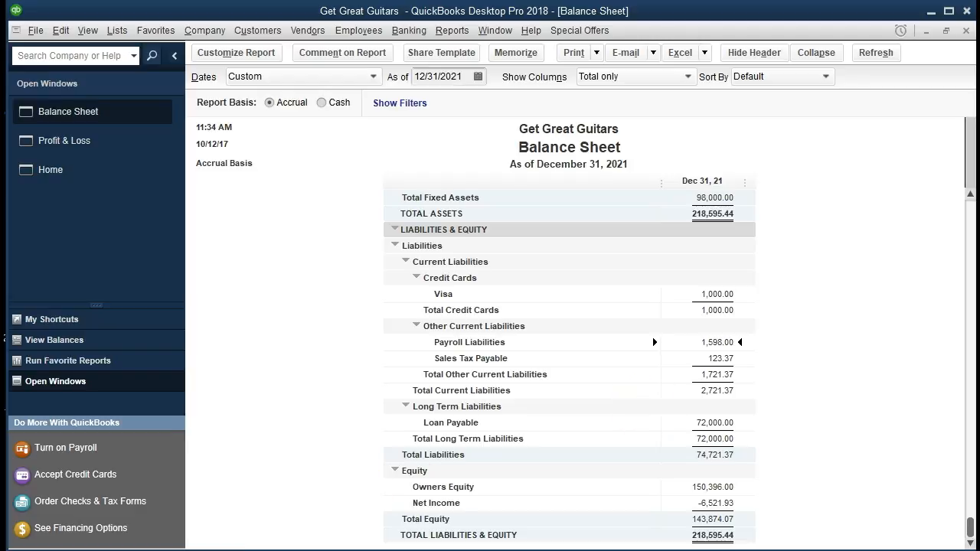
click(715, 344)
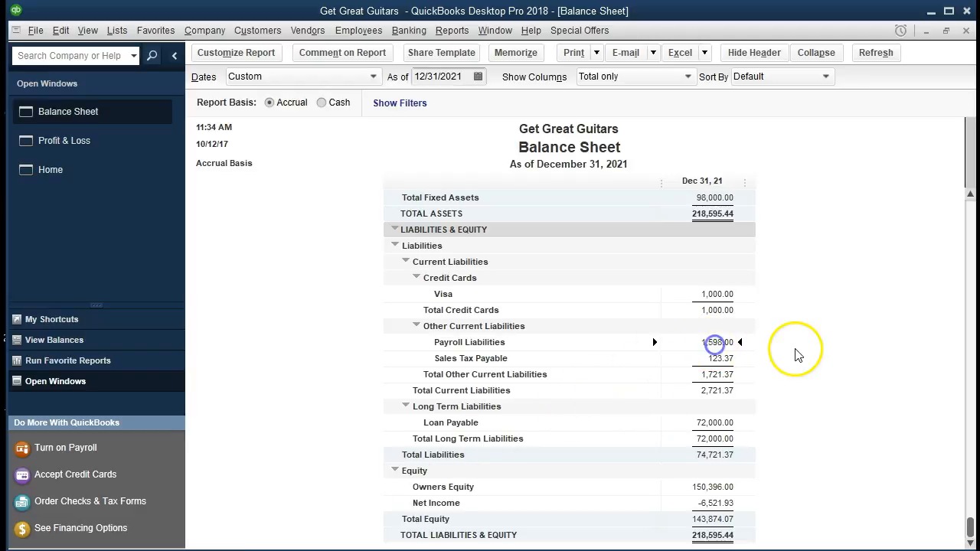